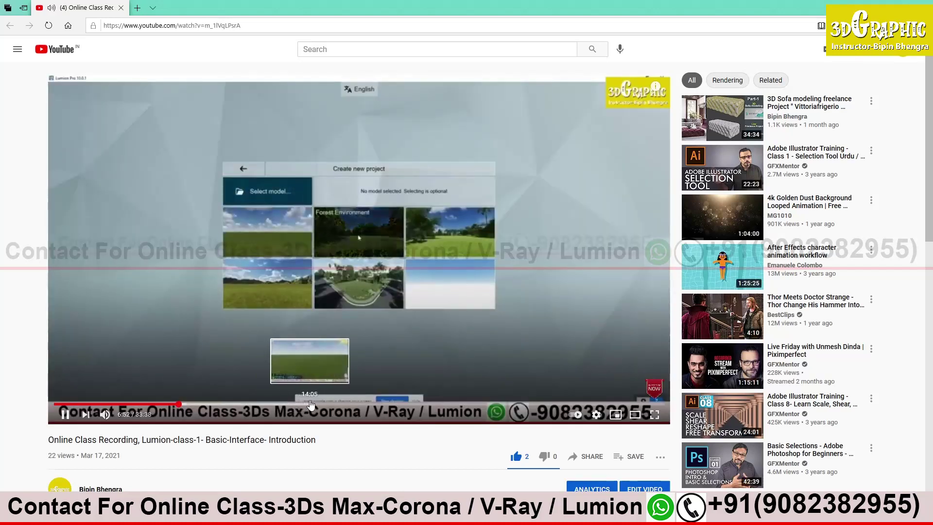
{"action": "left_click", "coordinate": [311, 404]}
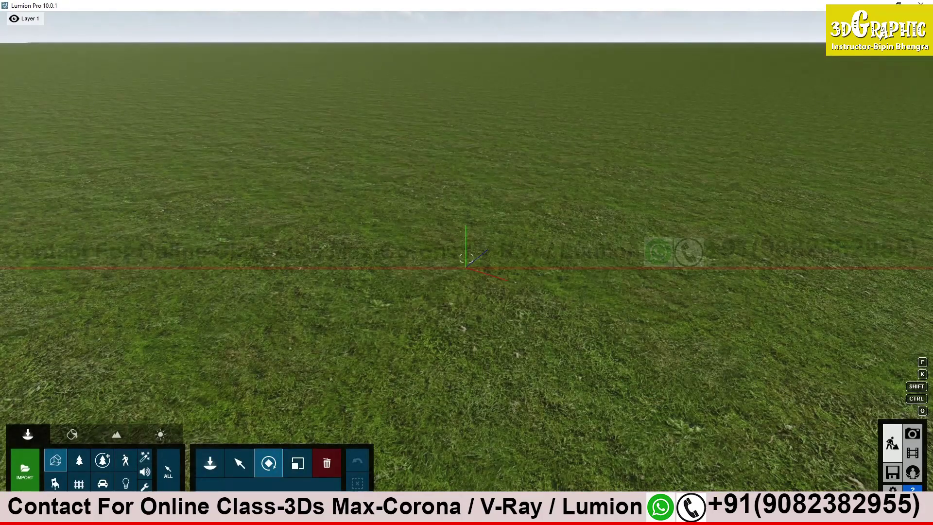
{"action": "right_click_drag", "start_coordinate": [478, 263], "coordinate": [469, 281]}
{"action": "right_click_drag", "start_coordinate": [394, 358], "coordinate": [406, 306]}
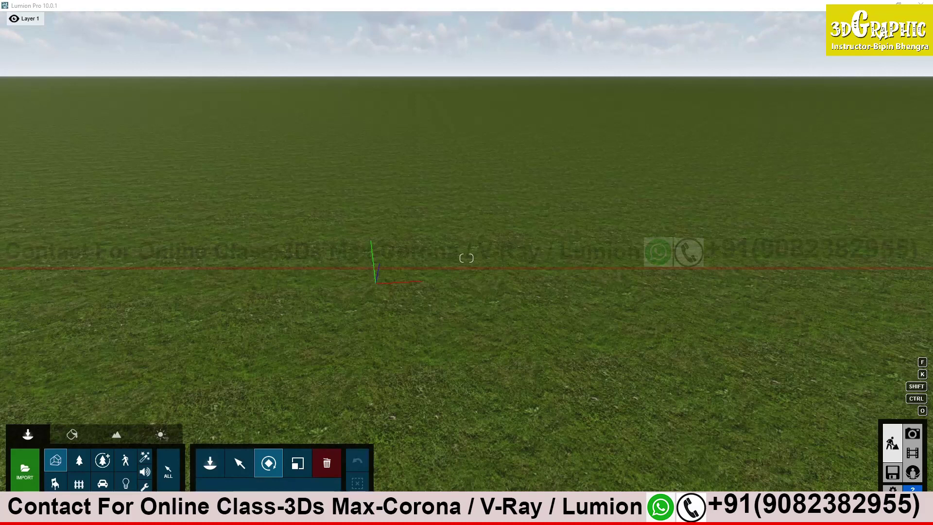
{"action": "right_click_drag", "start_coordinate": [671, 319], "coordinate": [611, 327]}
{"action": "left_click", "coordinate": [918, 454]}
{"action": "mouse_move", "coordinate": [514, 315]}
{"action": "right_mouse_down"}
{"action": "mouse_move", "coordinate": [528, 340]}
{"action": "mouse_move", "coordinate": [521, 343]}
{"action": "mouse_move", "coordinate": [518, 326]}
{"action": "right_mouse_up"}
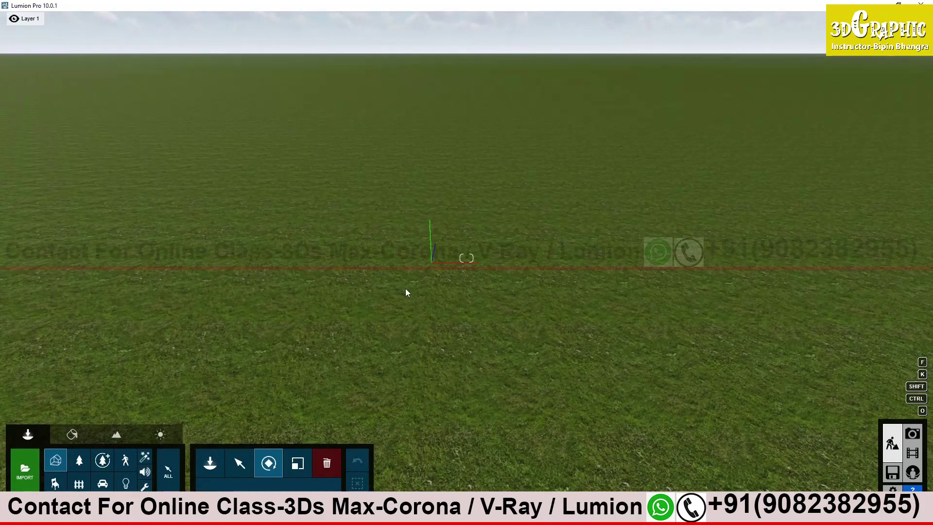
{"action": "right_click_drag", "start_coordinate": [548, 236], "coordinate": [558, 222]}
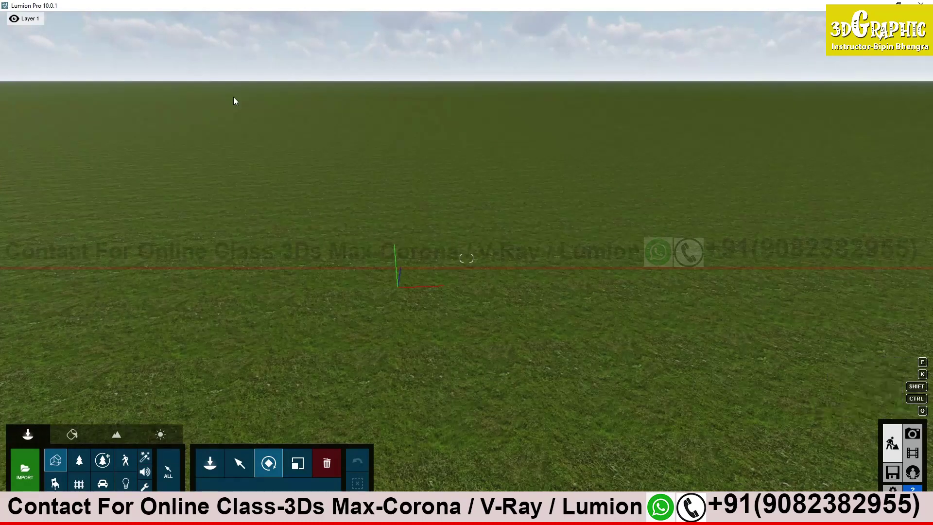
Step: Reveal the scene's layer list and look around the empty grass terrain
{"action": "mouse_move", "coordinate": [123, 39]}
{"action": "mouse_move", "coordinate": [48, 22]}
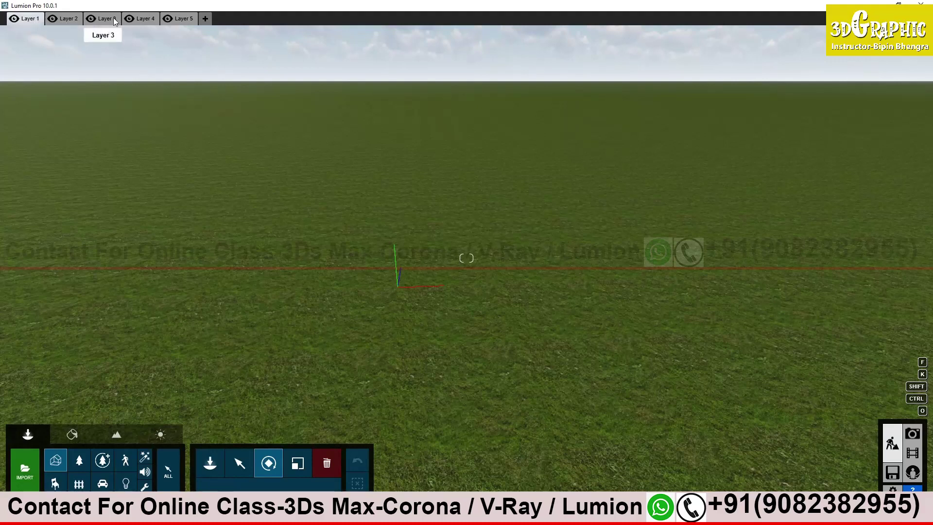
{"action": "right_click_drag", "start_coordinate": [146, 73], "coordinate": [146, 68]}
{"action": "right_click_drag", "start_coordinate": [645, 292], "coordinate": [645, 285]}
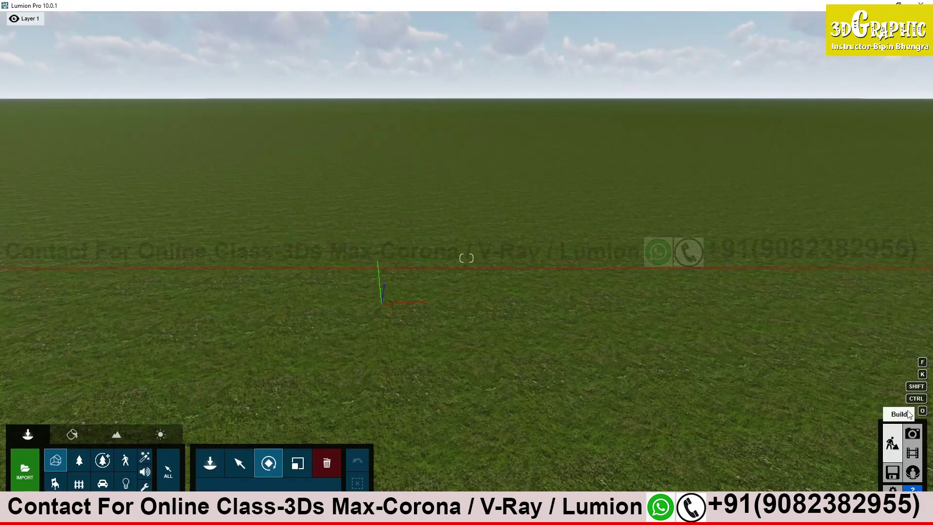
{"action": "right_click_drag", "start_coordinate": [919, 377], "coordinate": [922, 398]}
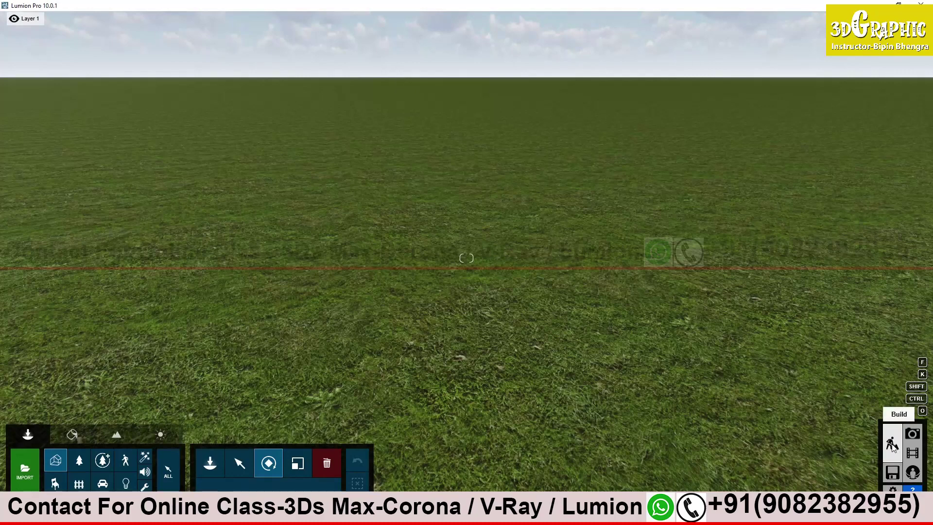
{"action": "right_click_drag", "start_coordinate": [382, 371], "coordinate": [382, 389]}
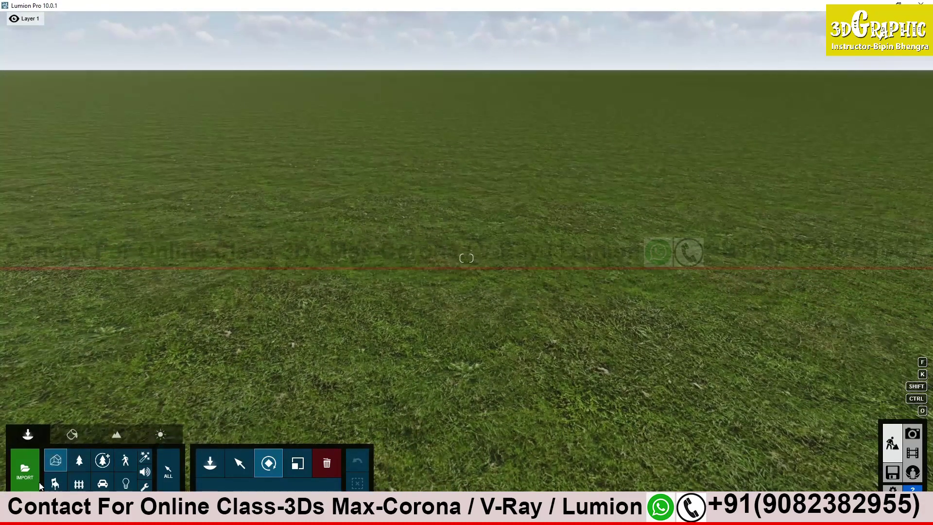
Step: Bring up the file dialog for importing a new model and close it without choosing a file
{"action": "left_click", "coordinate": [24, 471]}
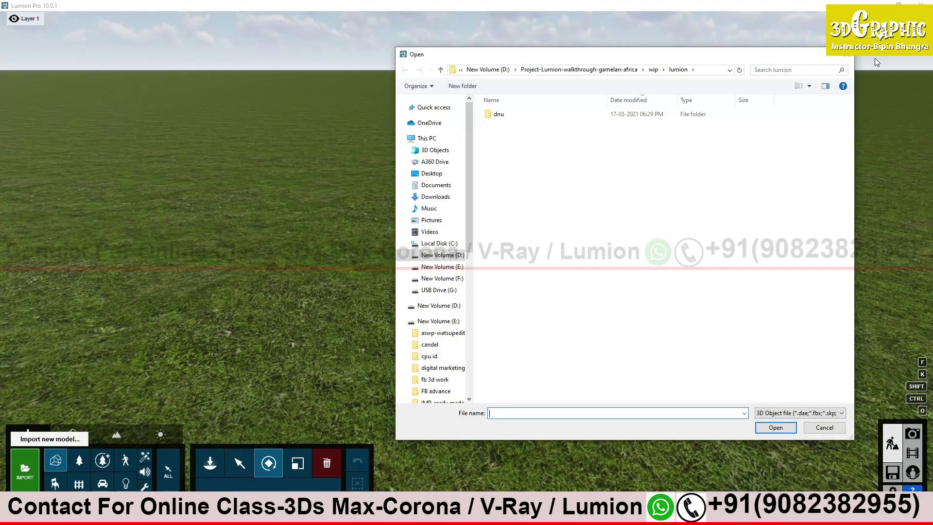
{"action": "left_click", "coordinate": [845, 54]}
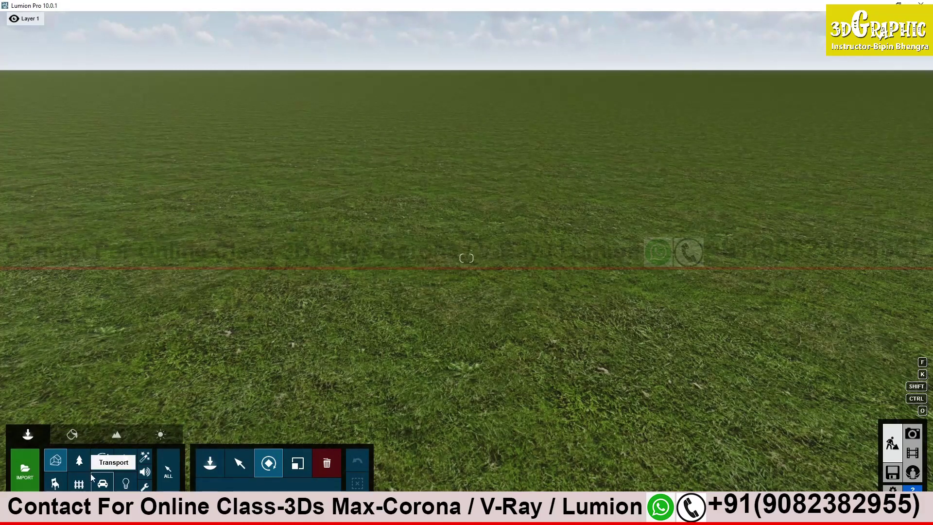
{"action": "right_click_drag", "start_coordinate": [275, 376], "coordinate": [118, 476]}
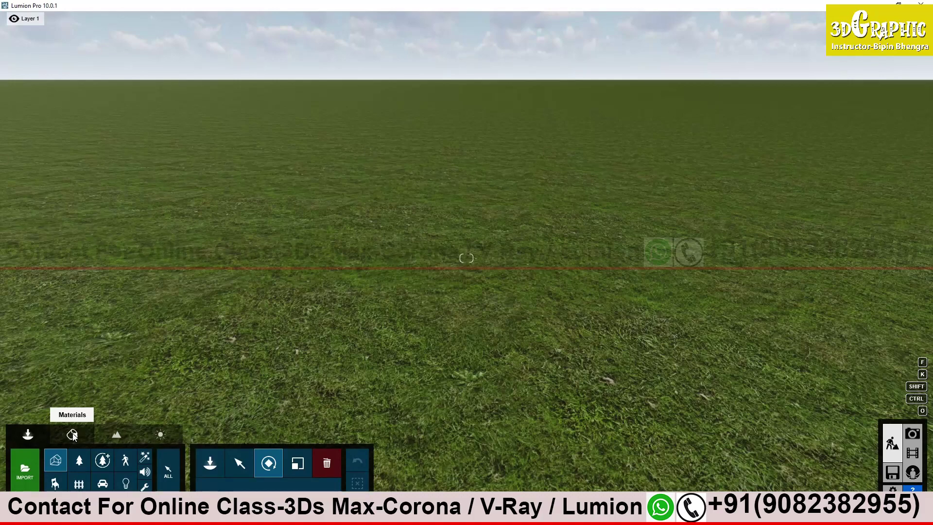
Step: Switch to the landscape tools and look over the grass terrain
{"action": "left_click", "coordinate": [116, 434]}
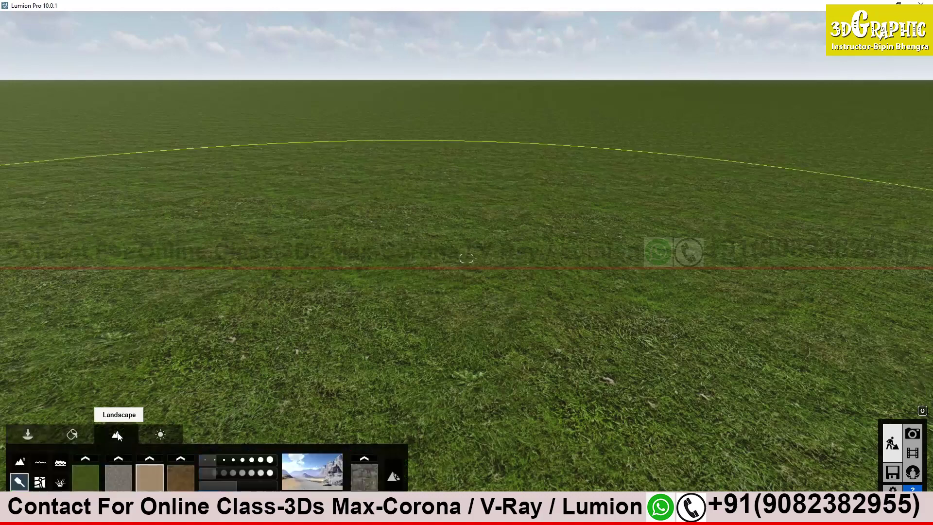
{"action": "right_click_drag", "start_coordinate": [467, 258], "coordinate": [466, 330]}
{"action": "scroll", "coordinate": [467, 258], "scroll_direction": "down", "scroll_amount": 5}
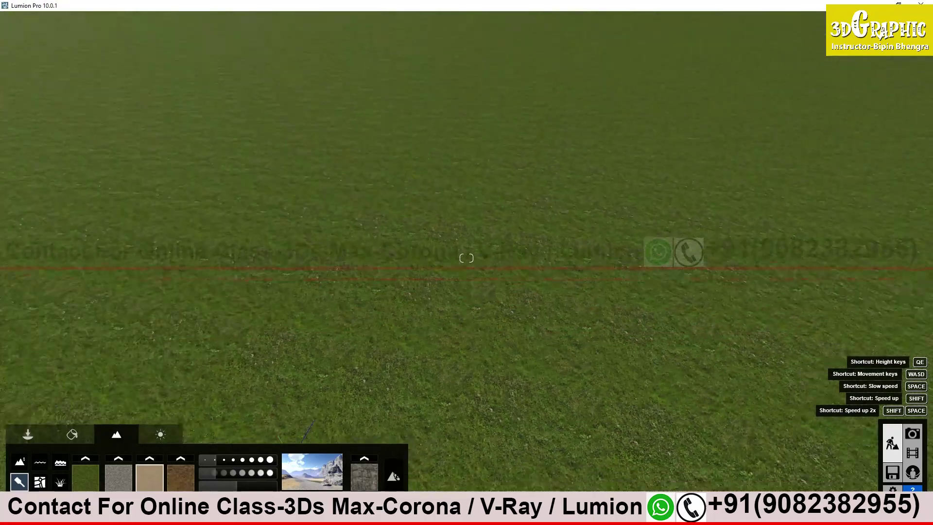
{"action": "scroll", "coordinate": [466, 258], "scroll_direction": "up", "scroll_amount": 5}
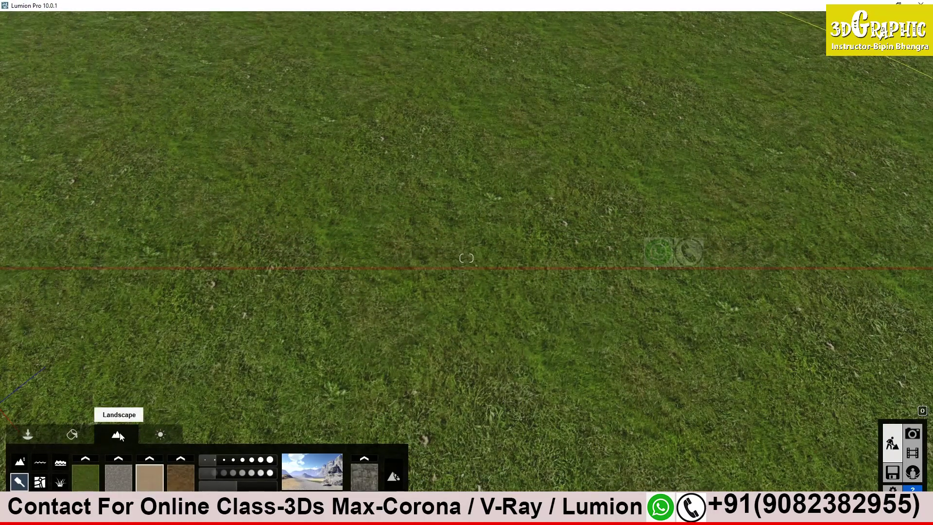
Step: In the weather settings, lower the sun height to night and raise it back to daylight
{"action": "left_click", "coordinate": [162, 436]}
{"action": "right_click_drag", "start_coordinate": [280, 335], "coordinate": [295, 208]}
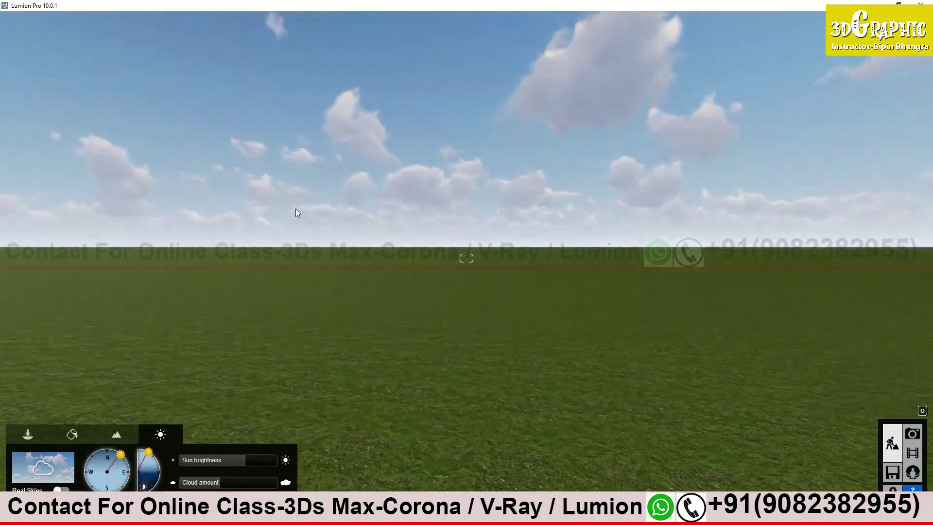
{"action": "right_click_drag", "start_coordinate": [437, 115], "coordinate": [308, 306]}
{"action": "mouse_move", "coordinate": [151, 480]}
{"action": "left_mouse_down"}
{"action": "mouse_move", "coordinate": [153, 471]}
{"action": "mouse_move", "coordinate": [155, 481]}
{"action": "left_mouse_up"}
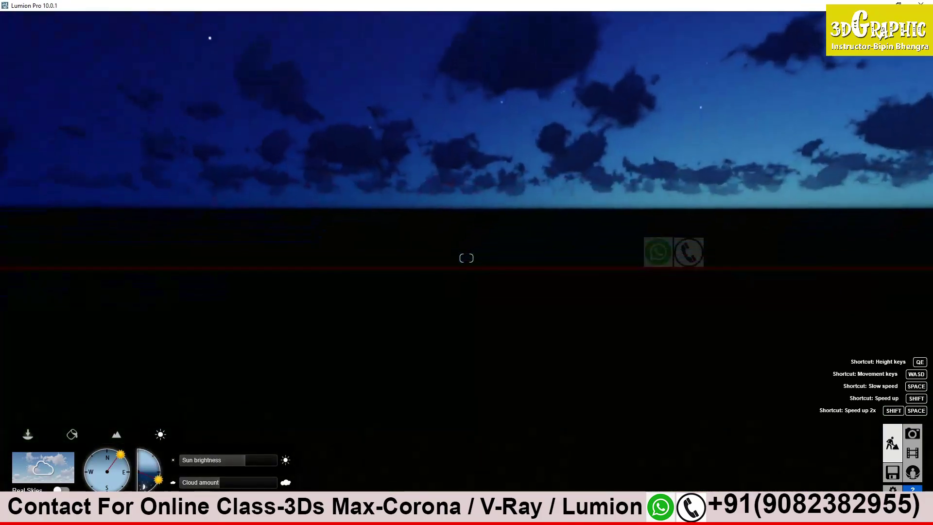
{"action": "left_click_drag", "start_coordinate": [158, 480], "coordinate": [154, 457]}
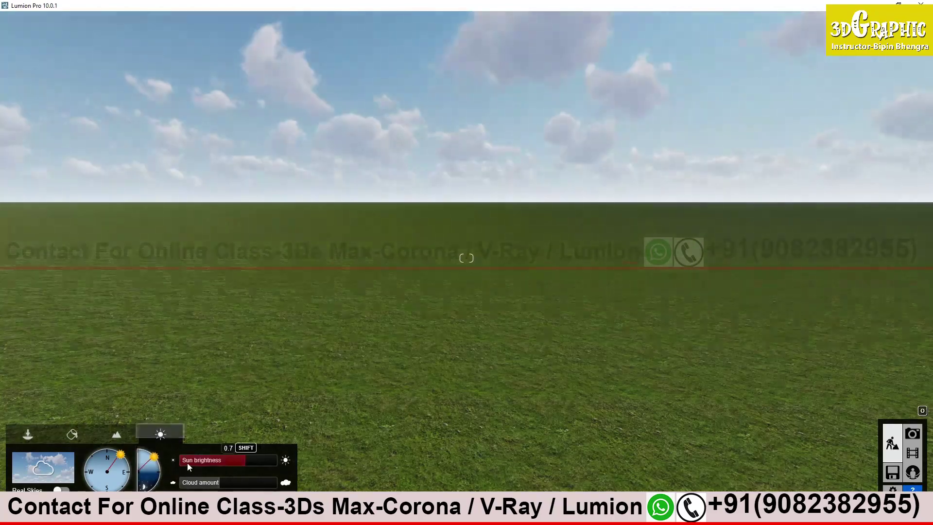
Step: Return to object placement and examine pages 1 to 3 of the imported models library's Main set
{"action": "left_click", "coordinate": [28, 435]}
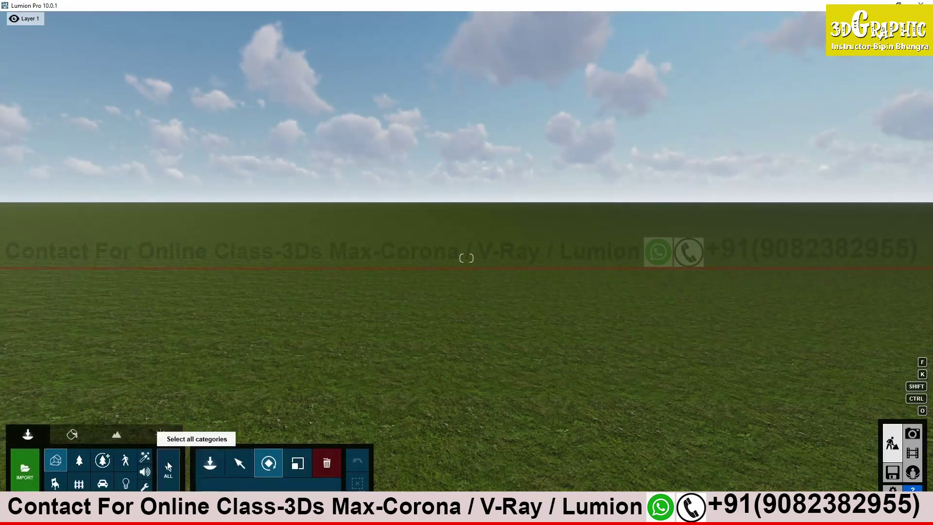
{"action": "right_click_drag", "start_coordinate": [509, 331], "coordinate": [509, 430]}
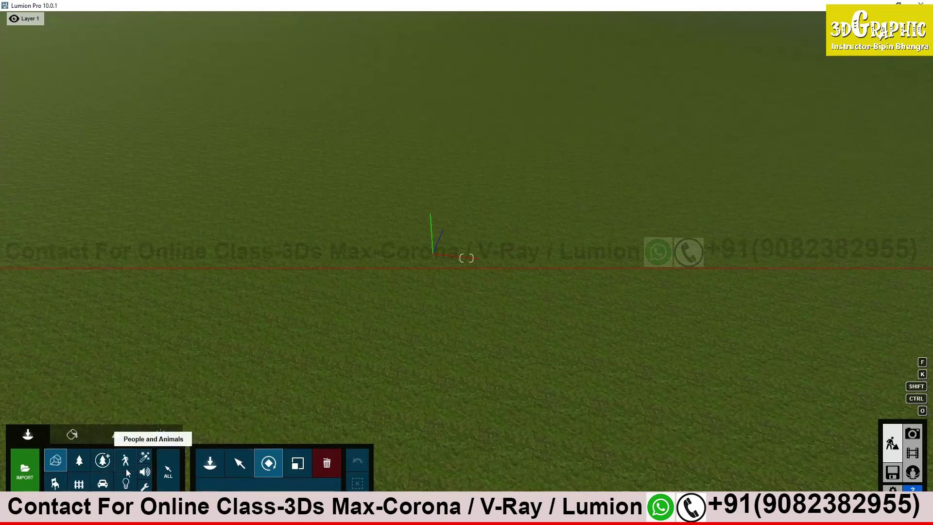
{"action": "right_click_drag", "start_coordinate": [454, 302], "coordinate": [457, 301]}
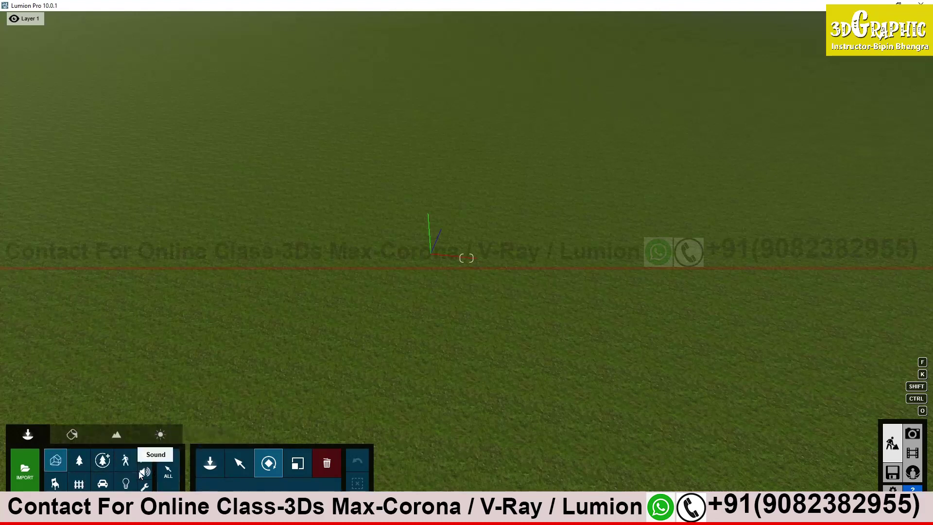
{"action": "left_click", "coordinate": [210, 464]}
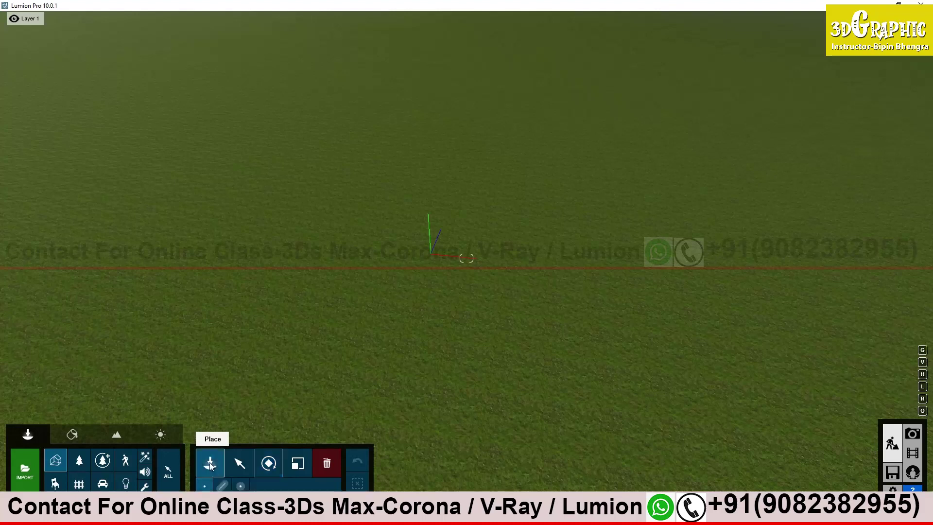
{"action": "left_click", "coordinate": [211, 464]}
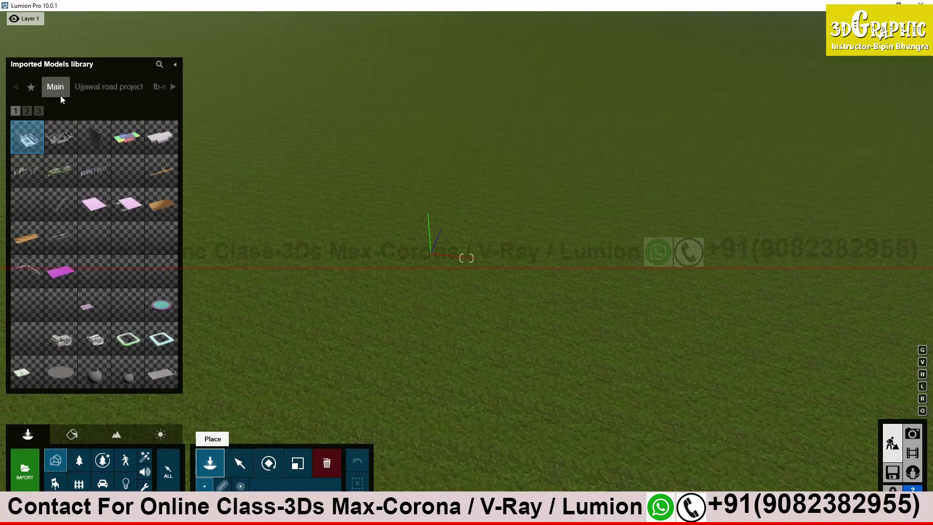
{"action": "left_click", "coordinate": [173, 87]}
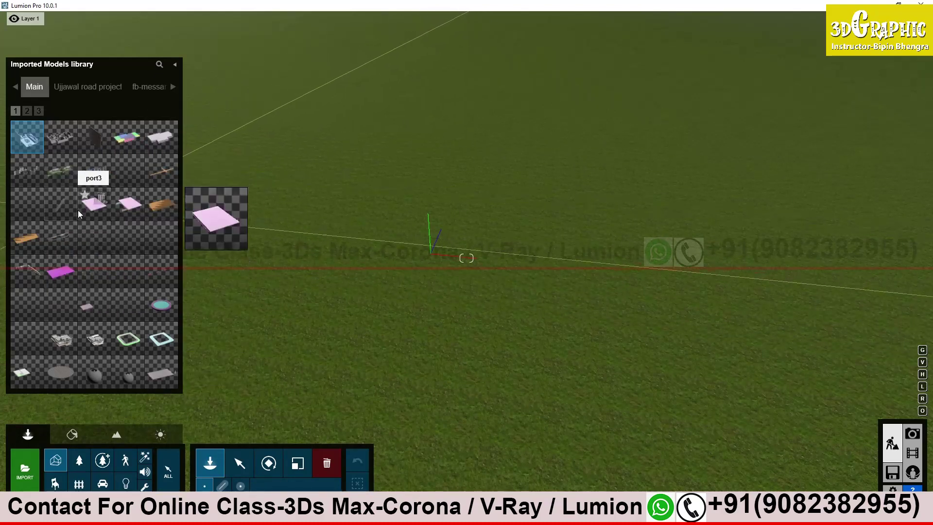
{"action": "left_click", "coordinate": [38, 112]}
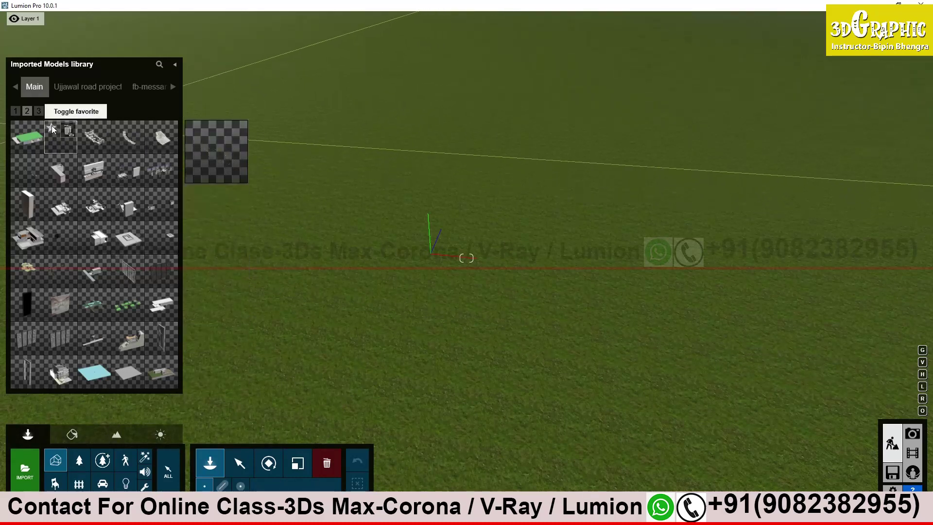
{"action": "left_click", "coordinate": [39, 110]}
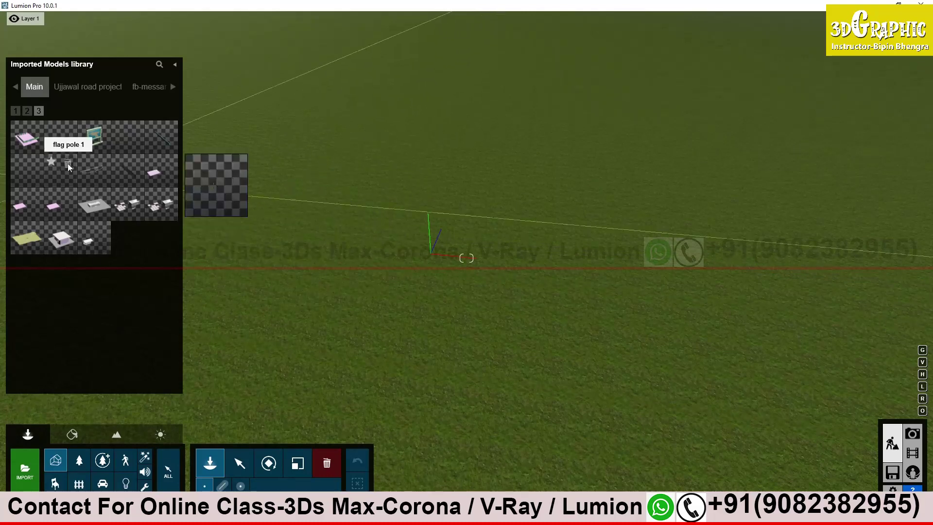
{"action": "left_click", "coordinate": [27, 112]}
{"action": "left_click", "coordinate": [15, 111]}
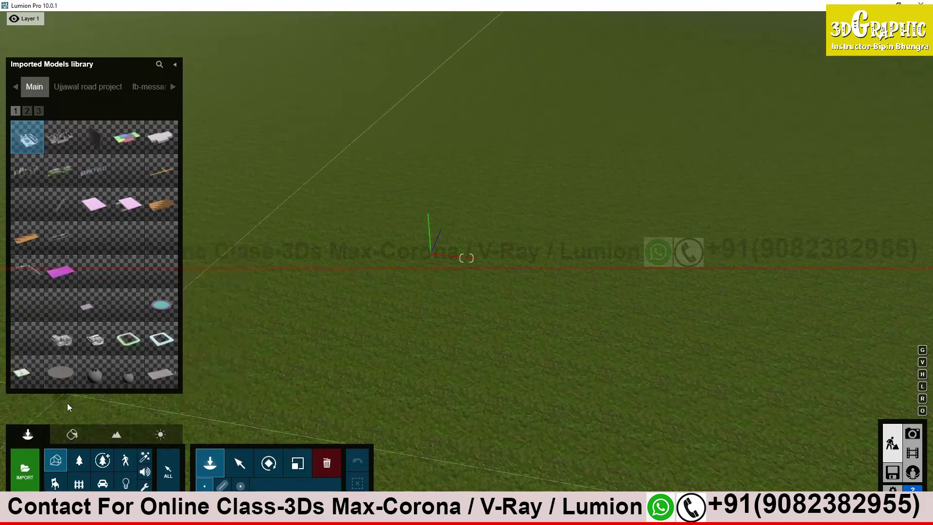
Step: Browse the nature library's conifer, leafless tree, flower, rock and forest wood categories, returning to the conifers
{"action": "left_click", "coordinate": [79, 466]}
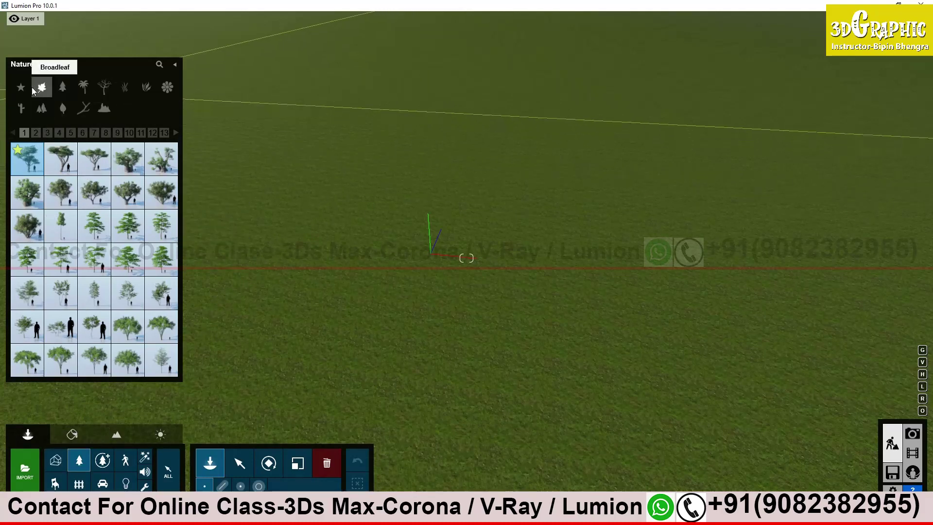
{"action": "left_click", "coordinate": [62, 87]}
{"action": "left_click", "coordinate": [104, 86]}
{"action": "left_click", "coordinate": [167, 87]}
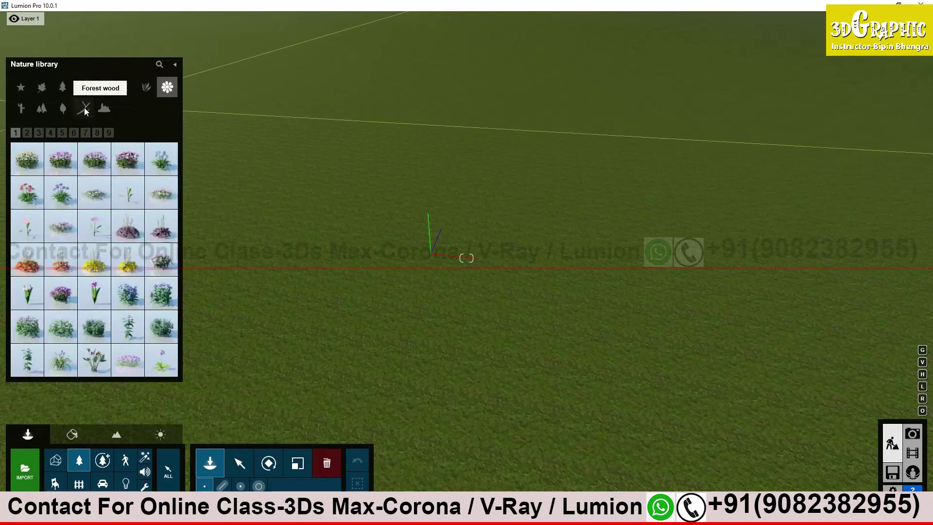
{"action": "left_click", "coordinate": [103, 108]}
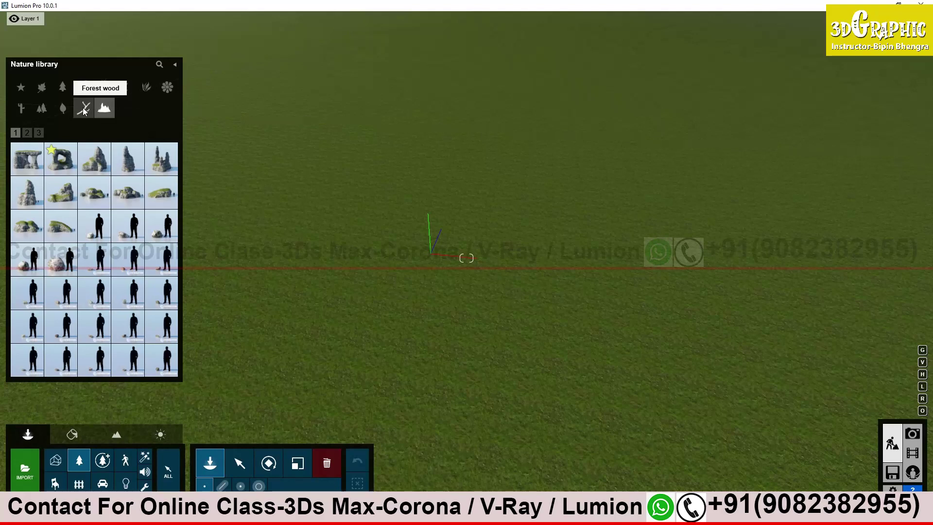
{"action": "left_click", "coordinate": [84, 107]}
{"action": "left_click", "coordinate": [64, 88]}
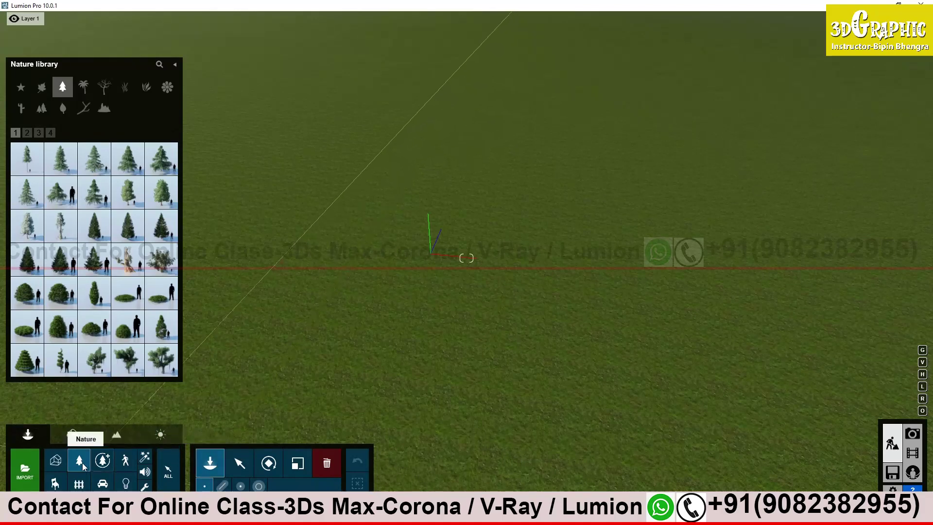
Step: Choose the first conifer on page 1 and place one on the grass just beside the origin axes
{"action": "mouse_move", "coordinate": [100, 205]}
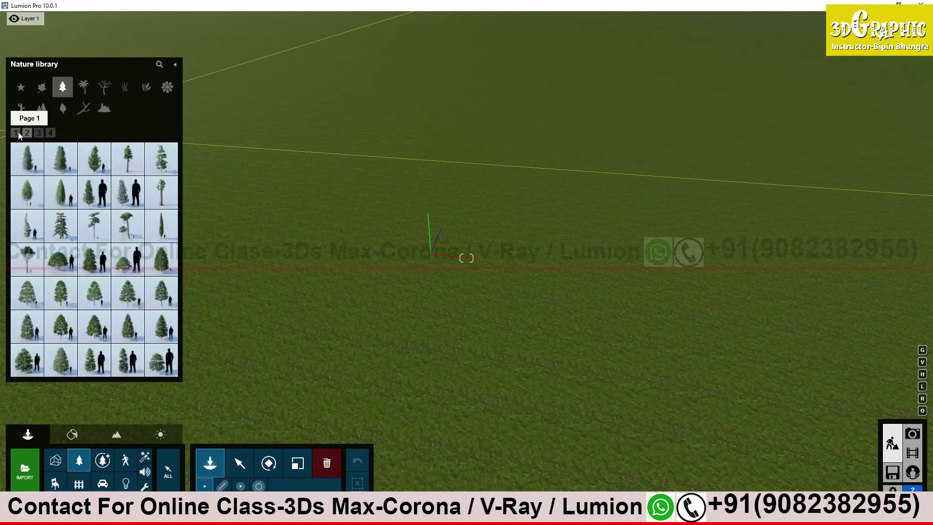
{"action": "left_click", "coordinate": [34, 161]}
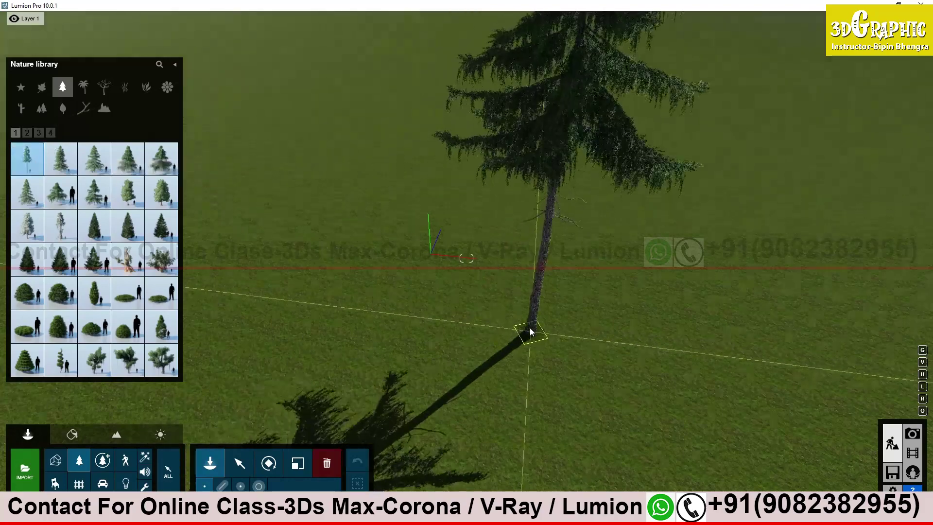
{"action": "left_click", "coordinate": [463, 256]}
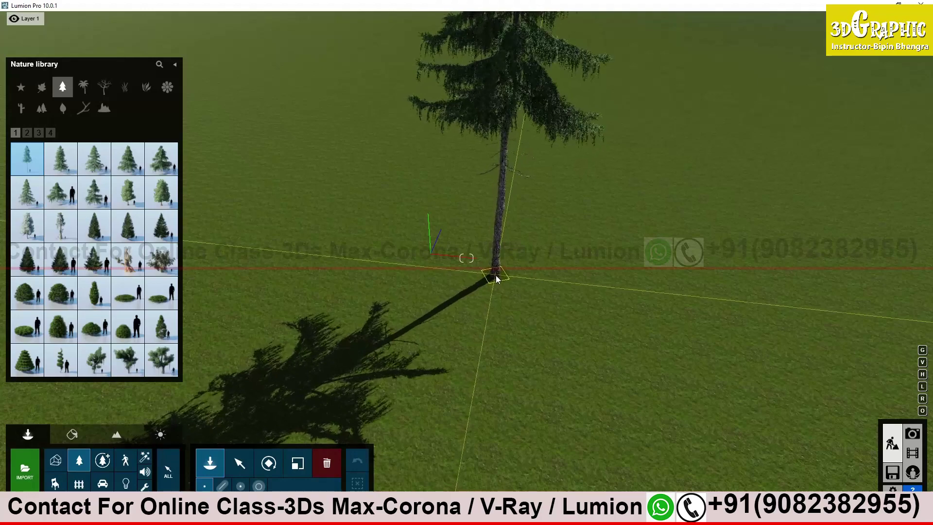
{"action": "left_click", "coordinate": [483, 270]}
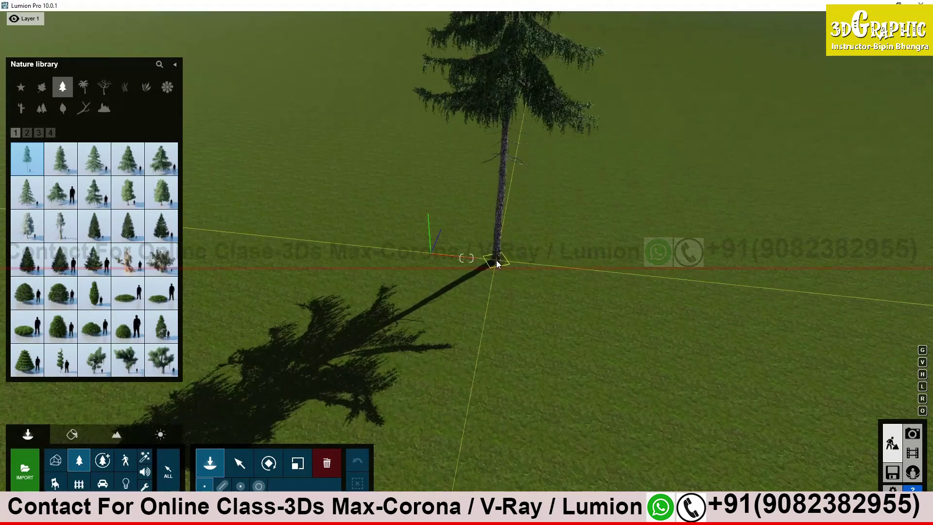
{"action": "left_click", "coordinate": [502, 261]}
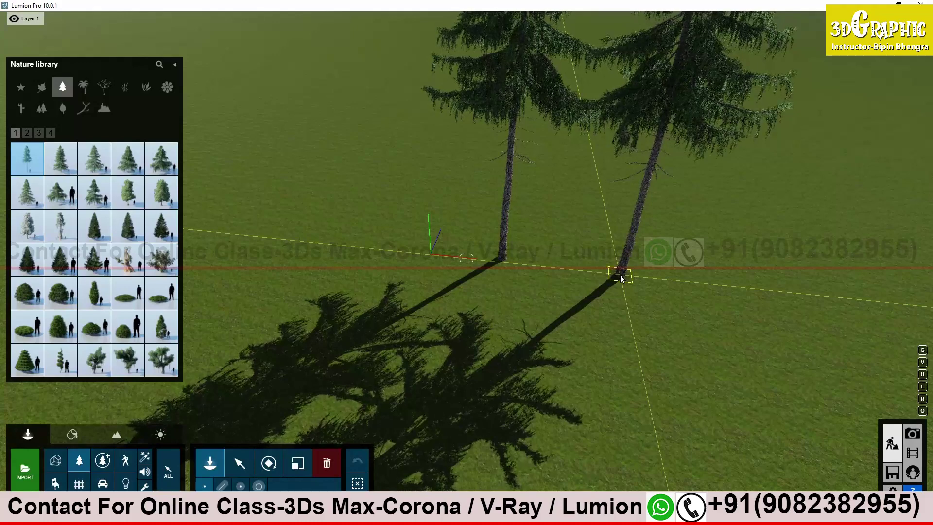
Step: Stop placing conifers, select the placed tree and move it freely over the grass to a spot closer behind the origin axes
{"action": "right_click", "coordinate": [620, 275]}
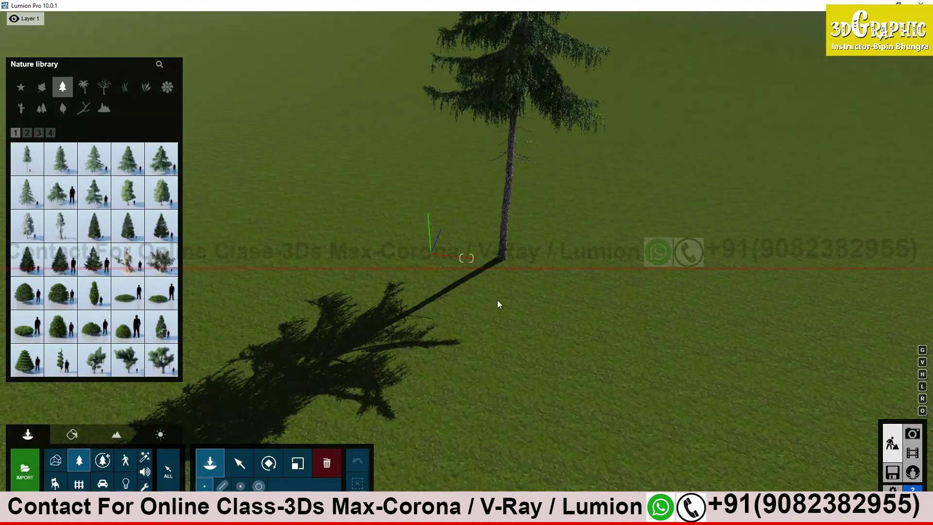
{"action": "right_click_drag", "start_coordinate": [485, 294], "coordinate": [506, 263]}
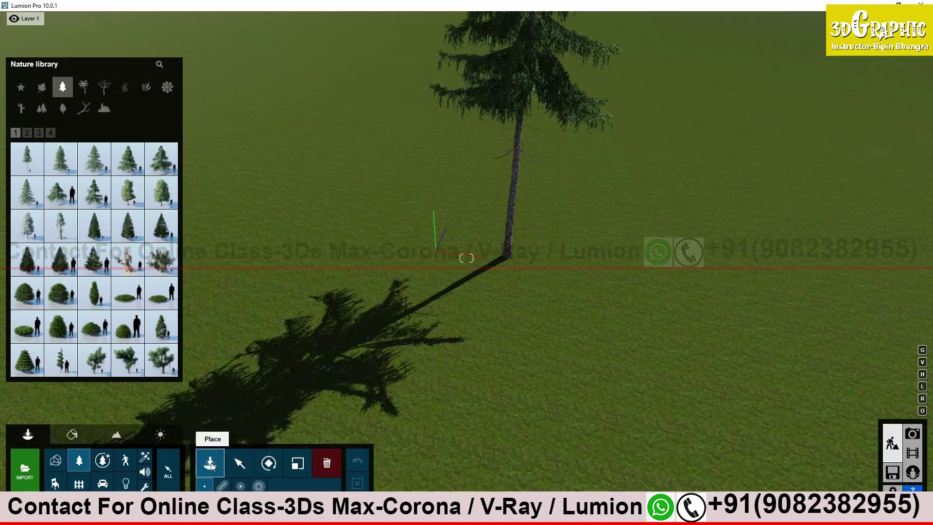
{"action": "left_click", "coordinate": [243, 464]}
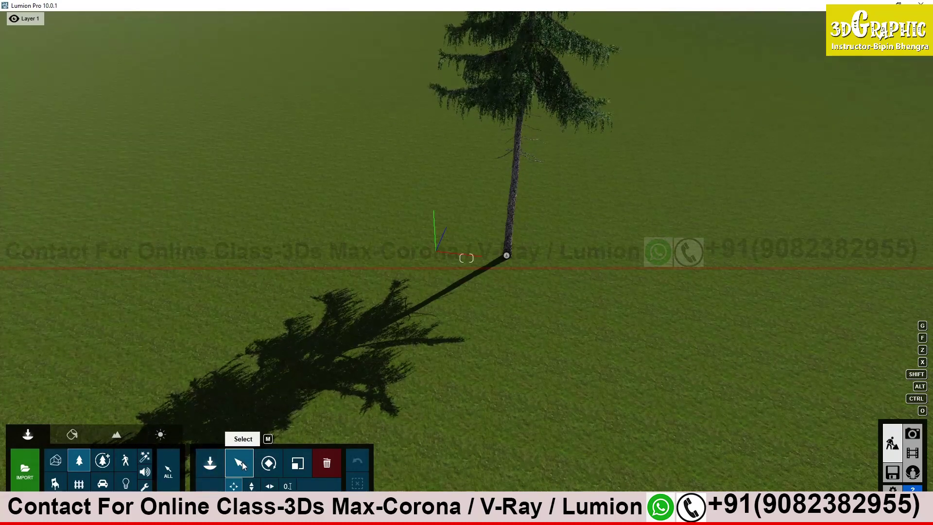
{"action": "right_click_drag", "start_coordinate": [440, 345], "coordinate": [467, 306]}
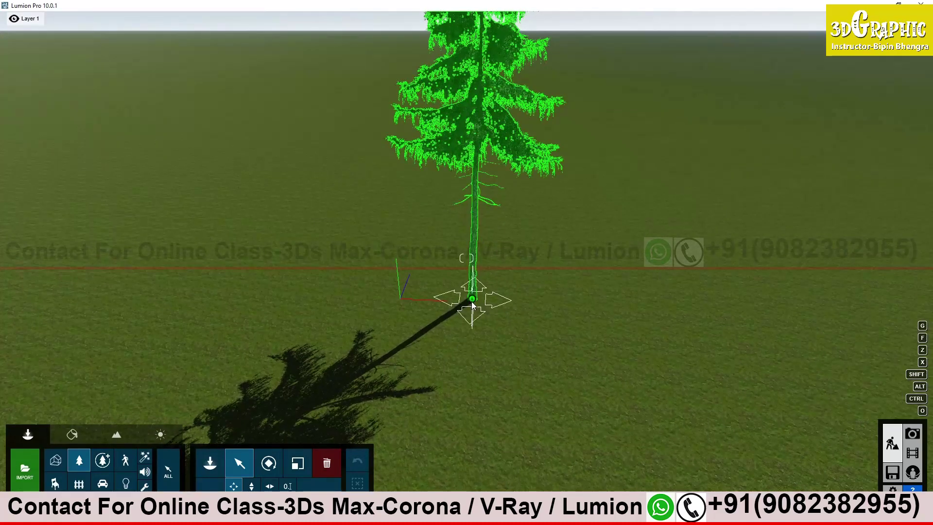
{"action": "mouse_move", "coordinate": [471, 300]}
{"action": "left_click", "coordinate": [470, 298]}
{"action": "left_click_drag", "start_coordinate": [471, 299], "coordinate": [443, 294]}
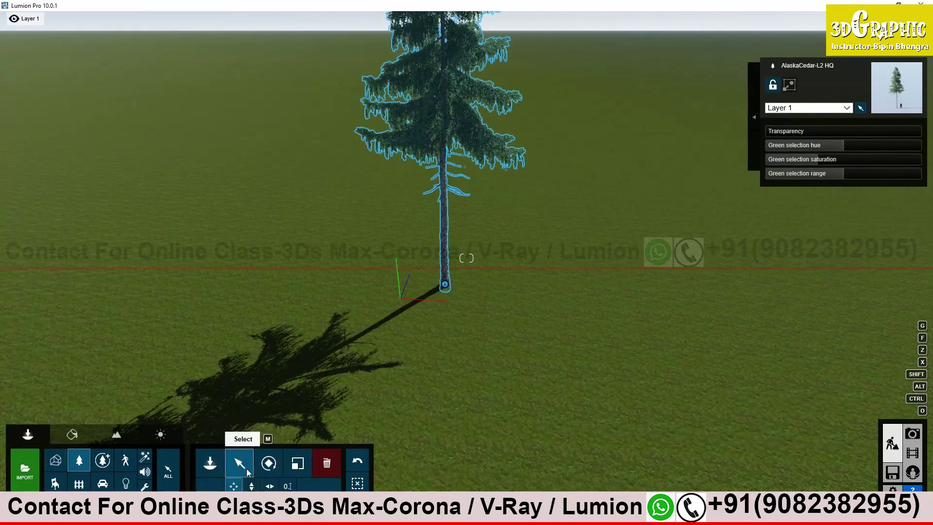
{"action": "mouse_move", "coordinate": [475, 270]}
{"action": "left_mouse_down"}
{"action": "mouse_move", "coordinate": [468, 292]}
{"action": "mouse_move", "coordinate": [444, 267]}
{"action": "mouse_move", "coordinate": [467, 269]}
{"action": "left_mouse_up"}
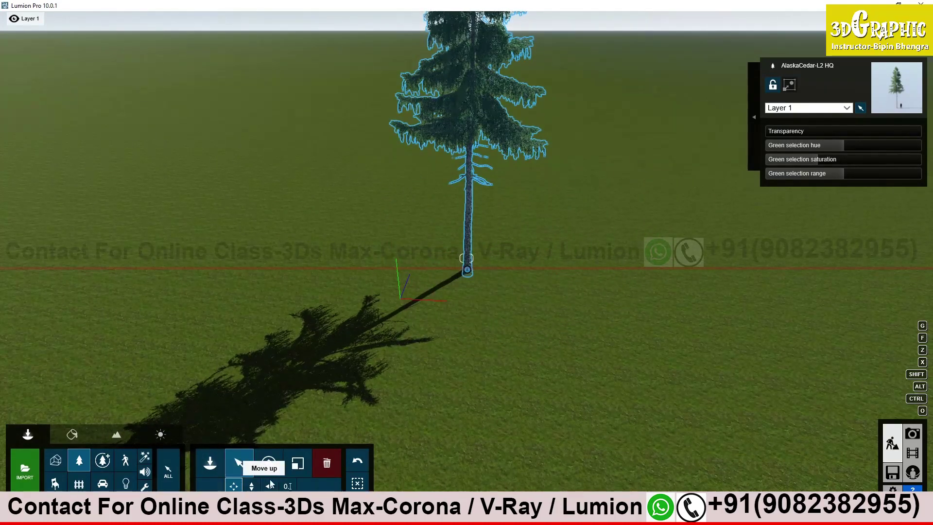
{"action": "left_click_drag", "start_coordinate": [470, 273], "coordinate": [457, 271]}
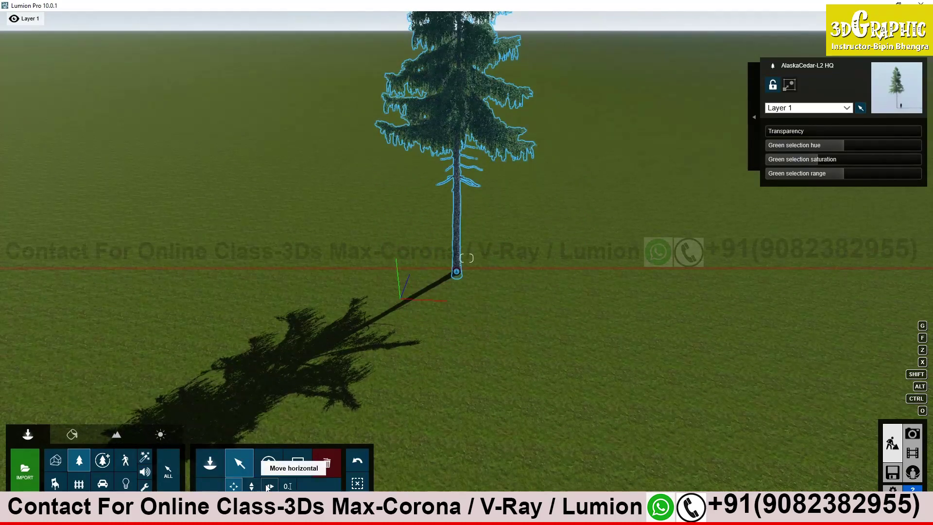
{"action": "mouse_move", "coordinate": [456, 272]}
{"action": "left_mouse_down"}
{"action": "mouse_move", "coordinate": [459, 280]}
{"action": "mouse_move", "coordinate": [458, 268]}
{"action": "left_mouse_up"}
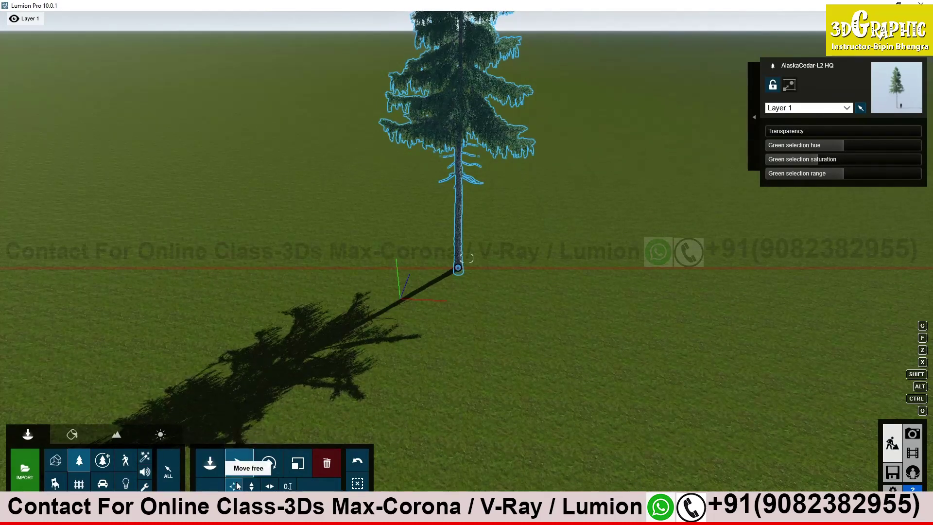
{"action": "mouse_move", "coordinate": [457, 270]}
{"action": "left_mouse_down"}
{"action": "mouse_move", "coordinate": [374, 247]}
{"action": "mouse_move", "coordinate": [454, 263]}
{"action": "left_mouse_up"}
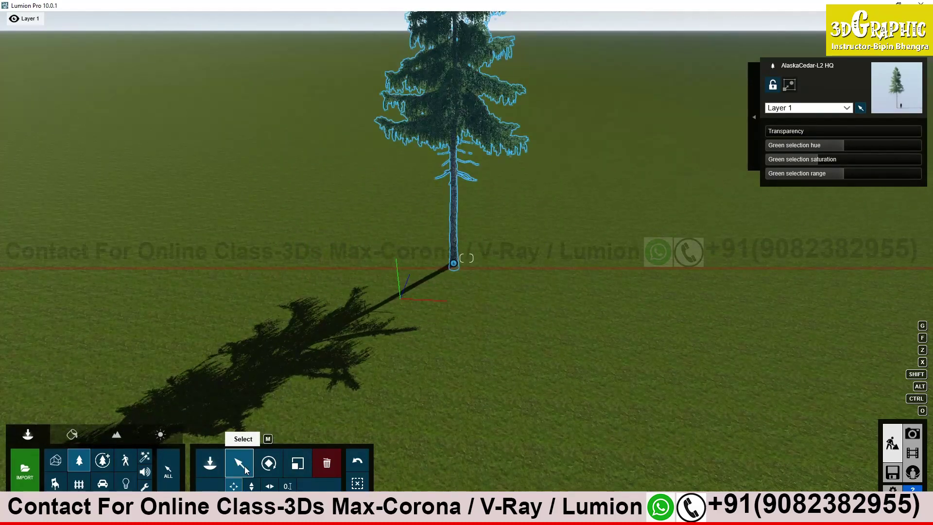
Step: Rotate the selected conifer to a heading of about -6° and scale it down to about 0.5x
{"action": "left_click", "coordinate": [269, 464]}
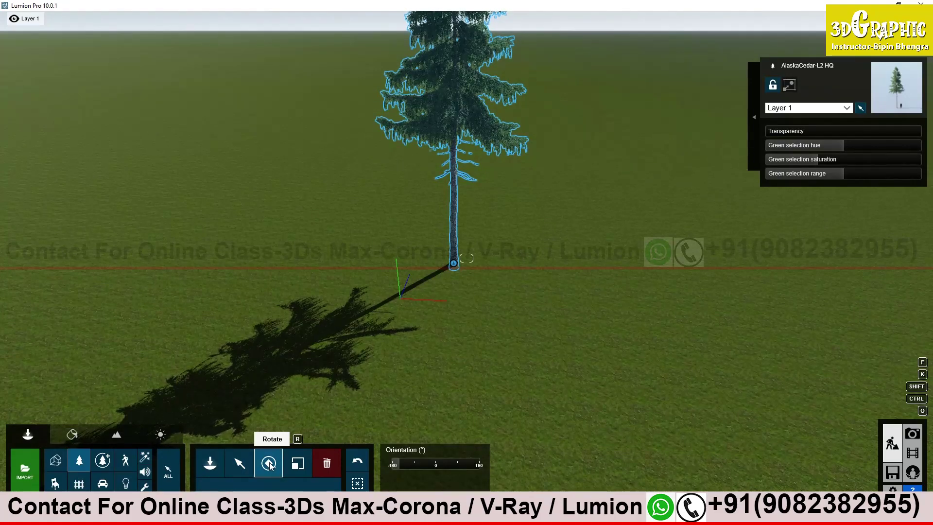
{"action": "left_click_drag", "start_coordinate": [398, 462], "coordinate": [440, 465]}
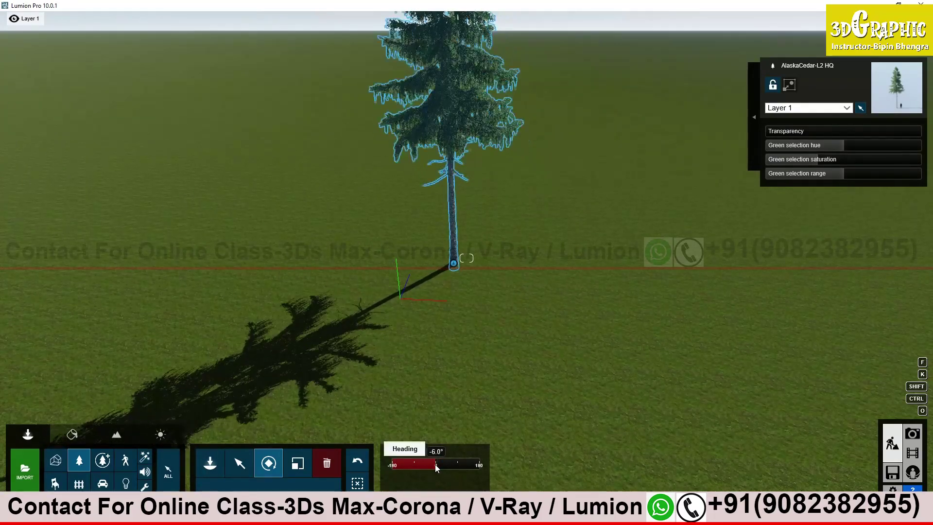
{"action": "left_click", "coordinate": [298, 465]}
{"action": "left_click_drag", "start_coordinate": [415, 470], "coordinate": [412, 470]}
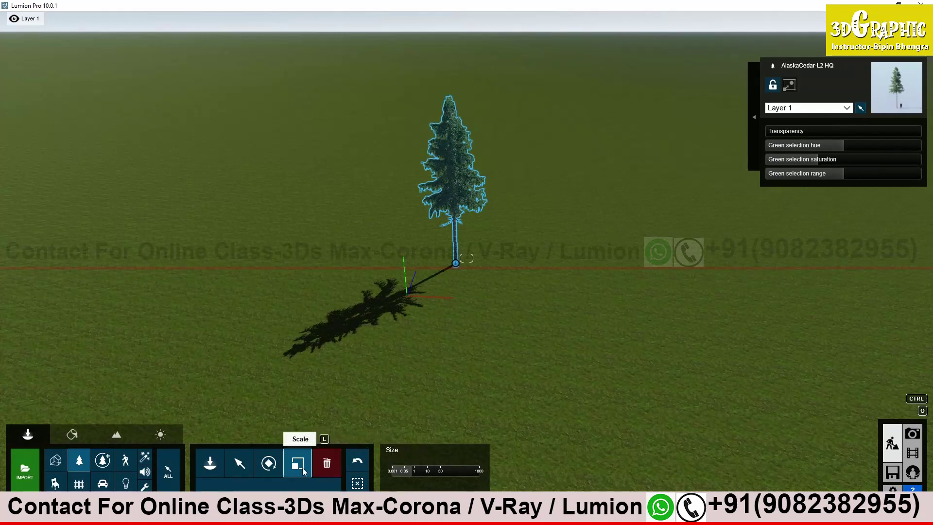
{"action": "left_click_drag", "start_coordinate": [411, 470], "coordinate": [410, 470]}
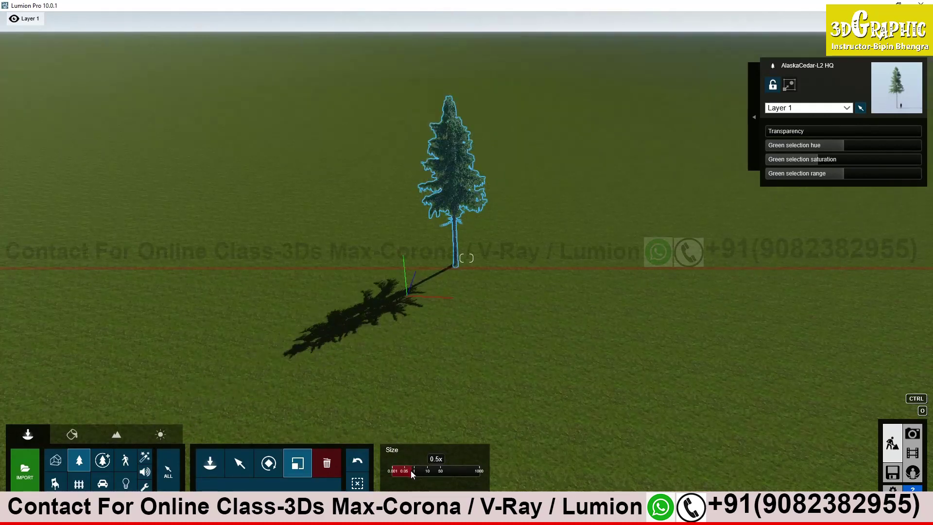
Step: Delete the conifer by picking it in the scene and undo the deletion, doing this twice
{"action": "left_click", "coordinate": [328, 463]}
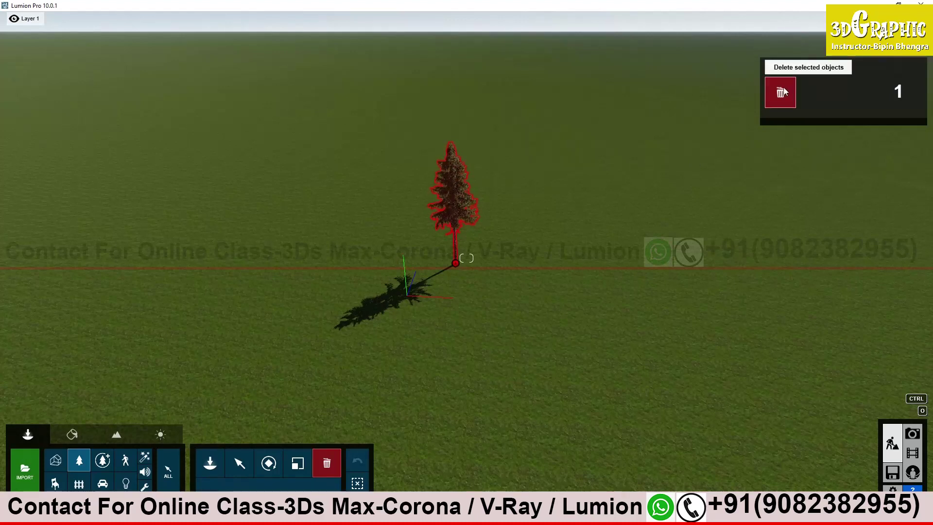
{"action": "left_click", "coordinate": [457, 263]}
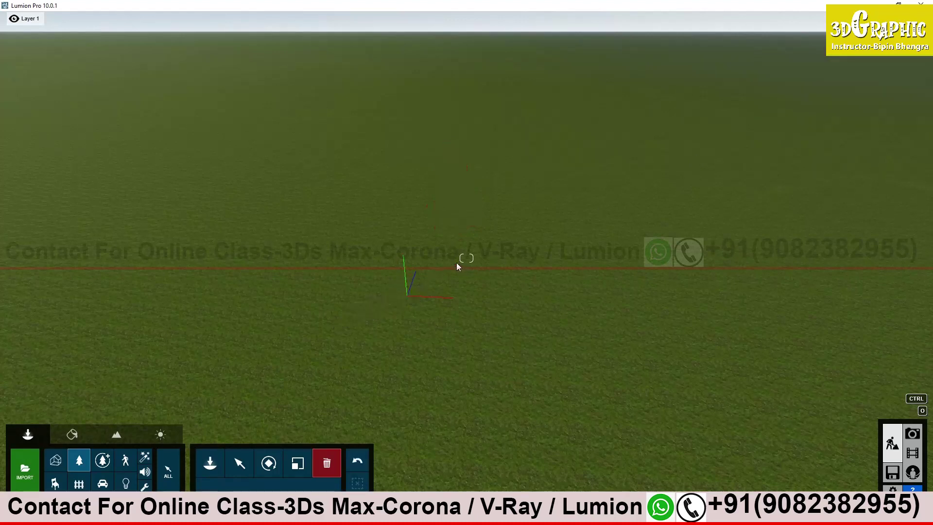
{"action": "left_click", "coordinate": [357, 460]}
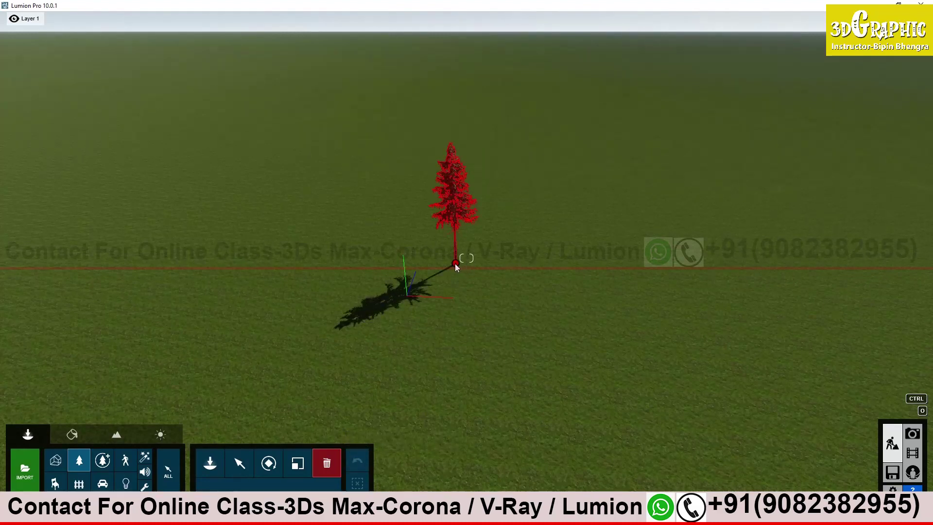
{"action": "left_click", "coordinate": [455, 263]}
{"action": "left_click", "coordinate": [357, 464]}
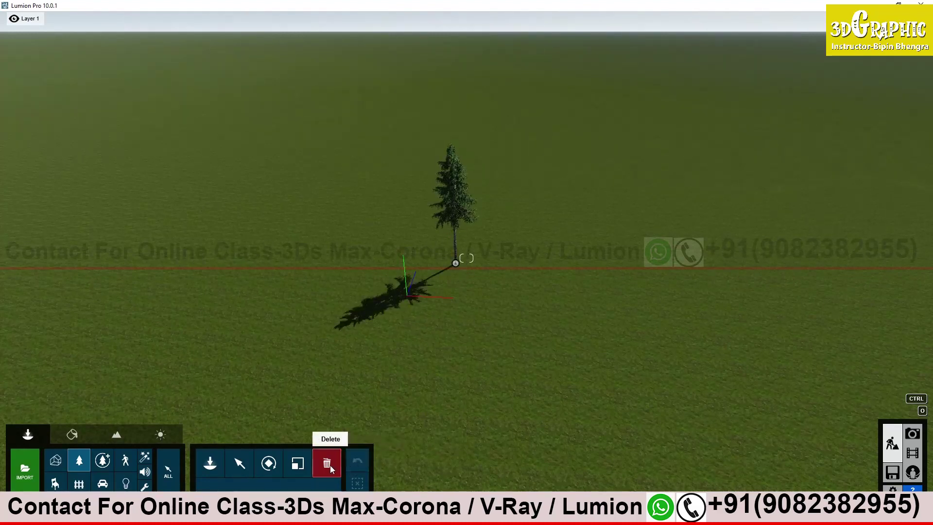
Step: Select the conifer, remove it with the delete option for selected objects, and undo the deletion
{"action": "left_click", "coordinate": [239, 463]}
{"action": "left_click", "coordinate": [455, 264]}
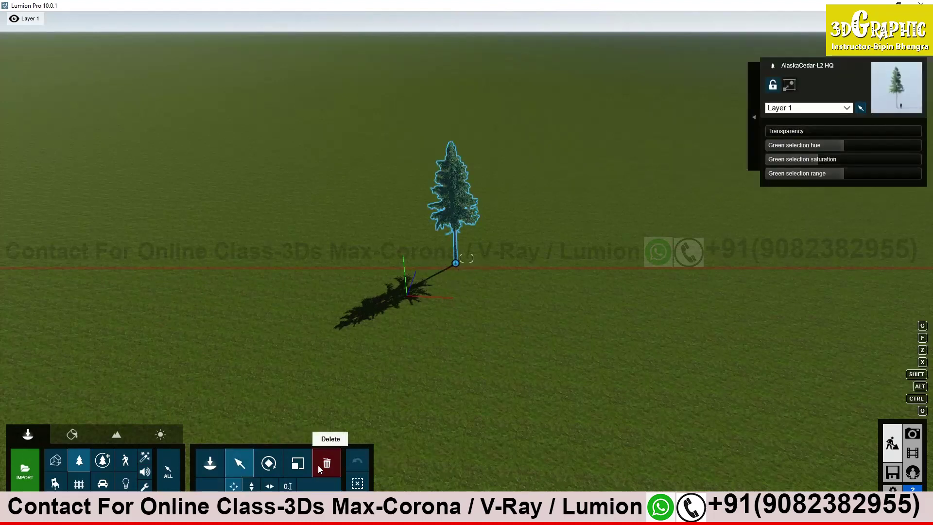
{"action": "left_click", "coordinate": [326, 463]}
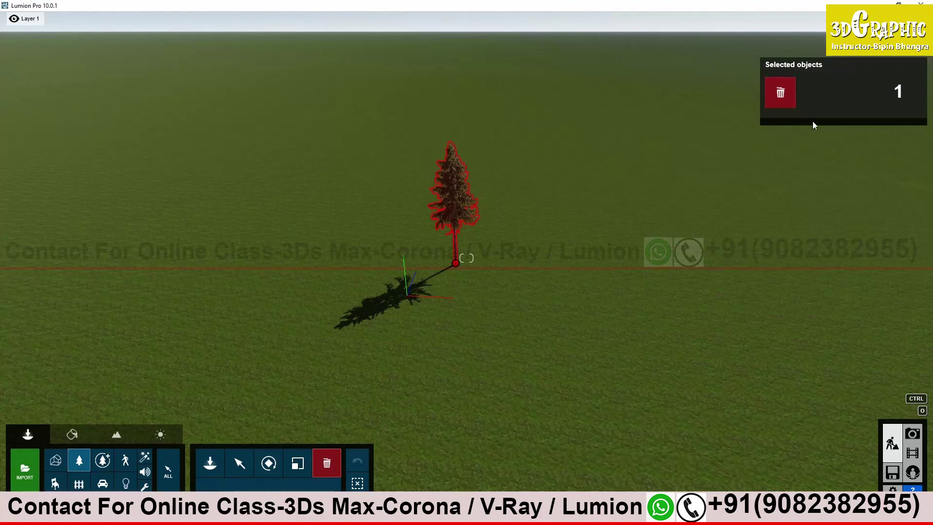
{"action": "left_click", "coordinate": [780, 93]}
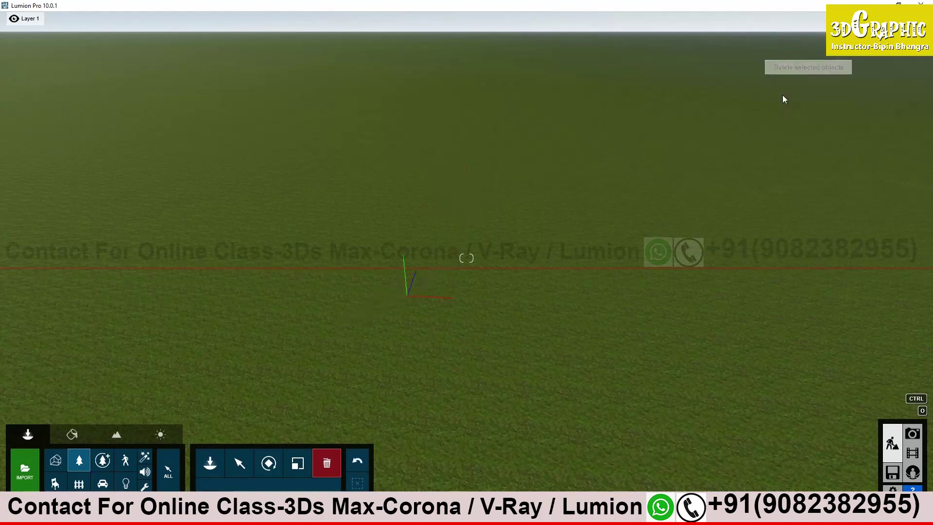
{"action": "left_click", "coordinate": [357, 460]}
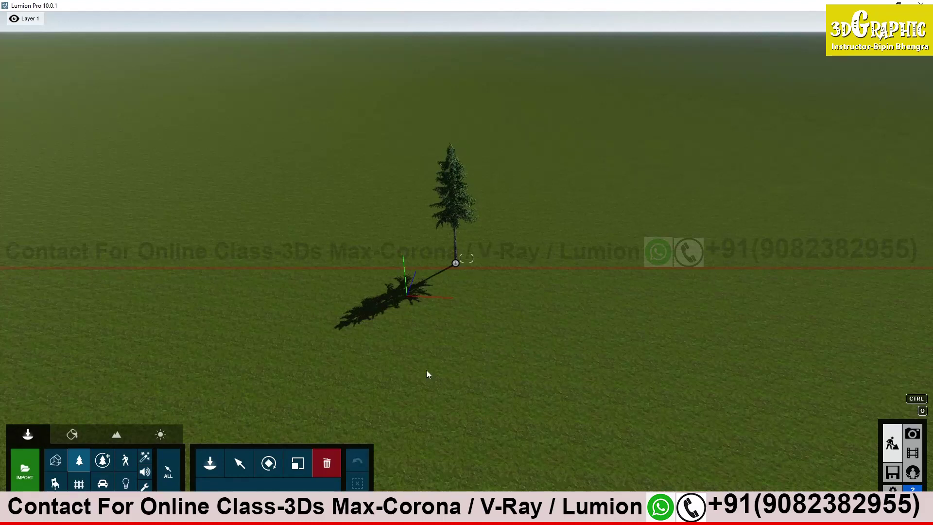
Step: Select the restored conifer, scale it up to a taller size and clear the selection
{"action": "left_click", "coordinate": [243, 465]}
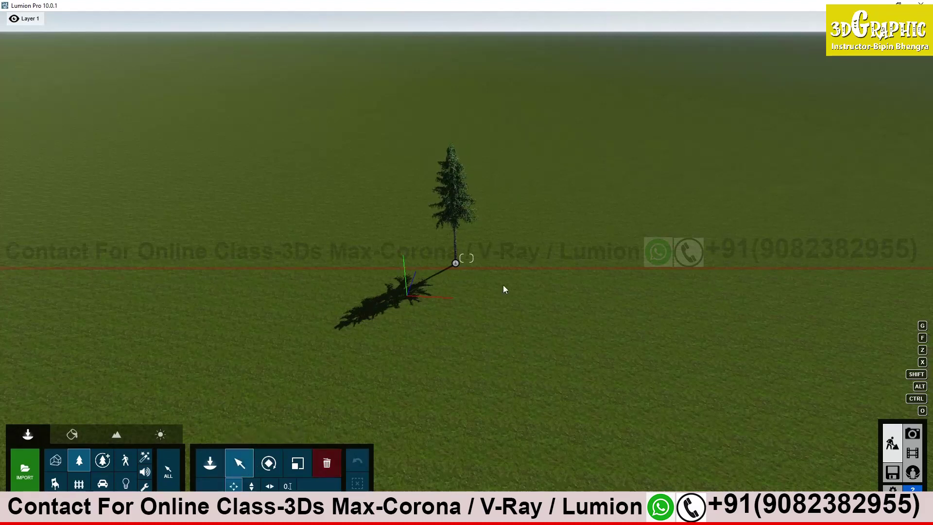
{"action": "left_click", "coordinate": [457, 264]}
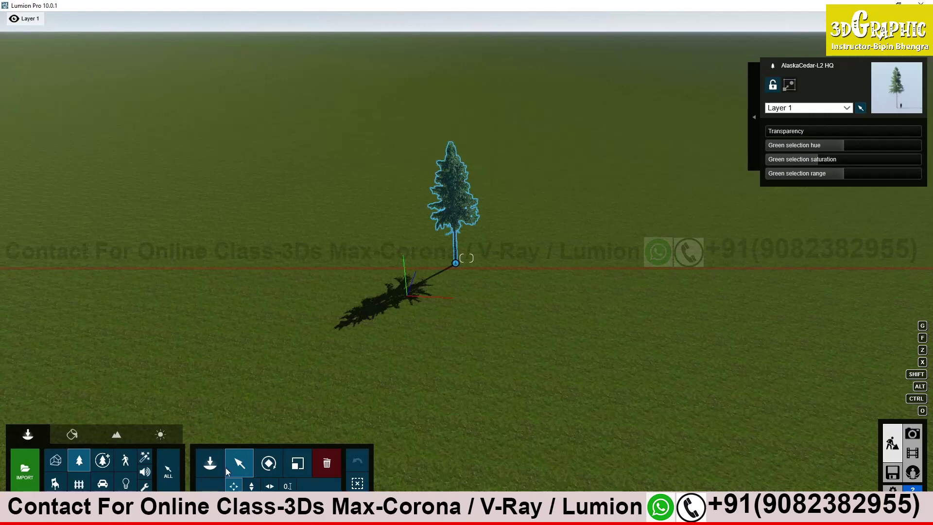
{"action": "left_click", "coordinate": [298, 464]}
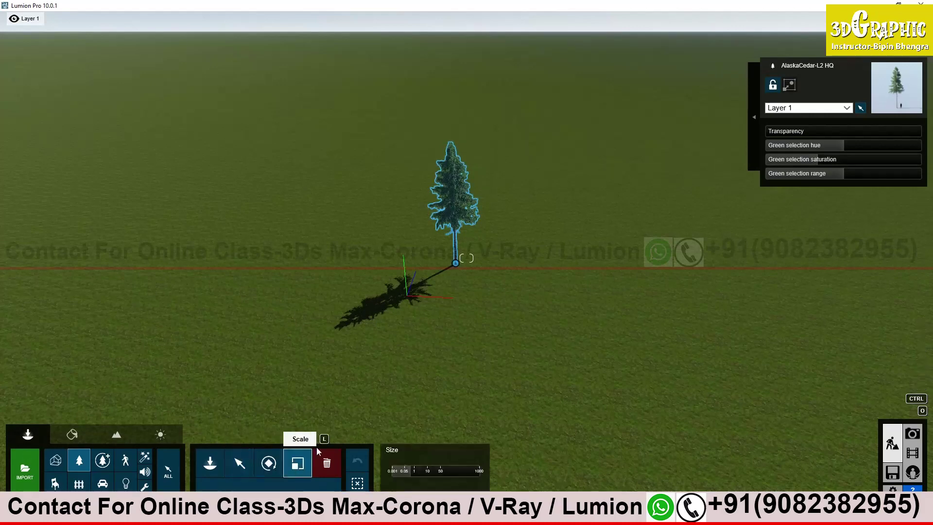
{"action": "mouse_move", "coordinate": [394, 474]}
{"action": "left_mouse_down"}
{"action": "mouse_move", "coordinate": [420, 470]}
{"action": "mouse_move", "coordinate": [412, 472]}
{"action": "left_mouse_up"}
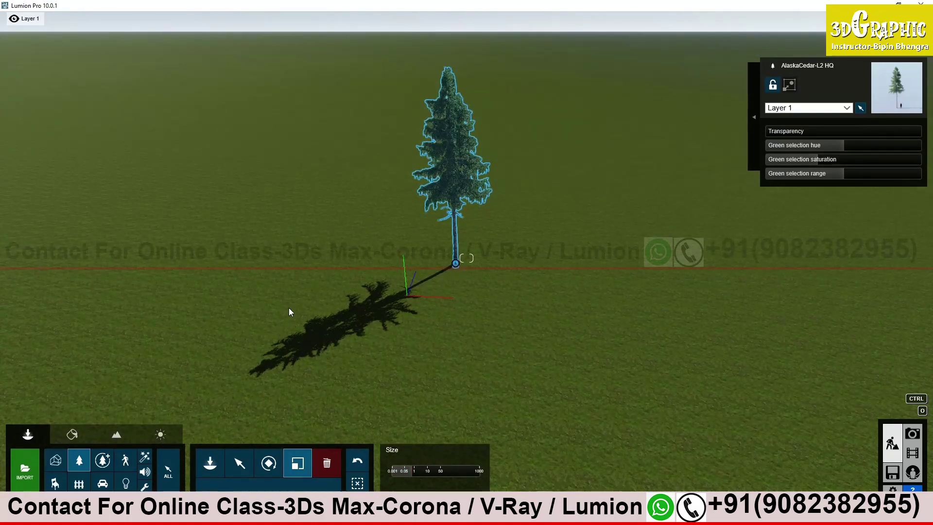
{"action": "left_click", "coordinate": [239, 463]}
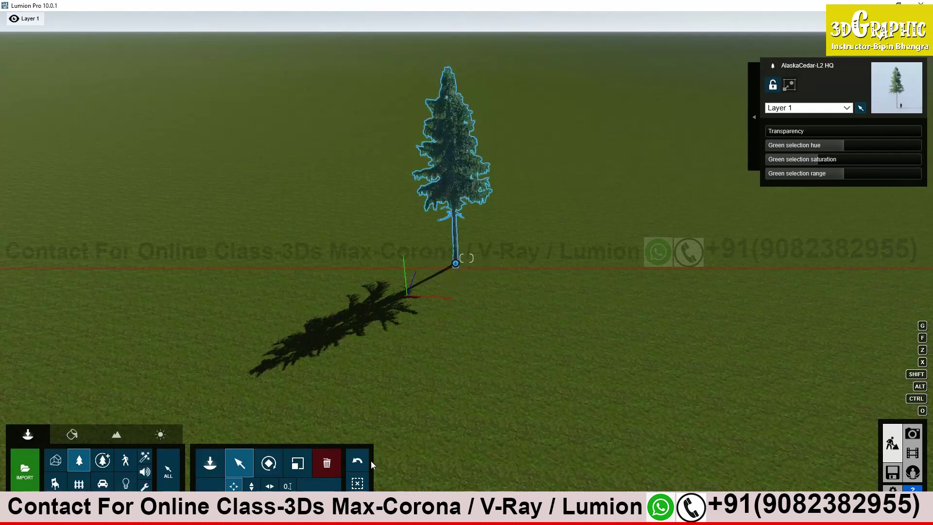
{"action": "left_click", "coordinate": [357, 483]}
Step: Return to object placement and examine page 1 of the Fine-detail Nature library
{"action": "right_click_drag", "start_coordinate": [454, 346], "coordinate": [375, 412]}
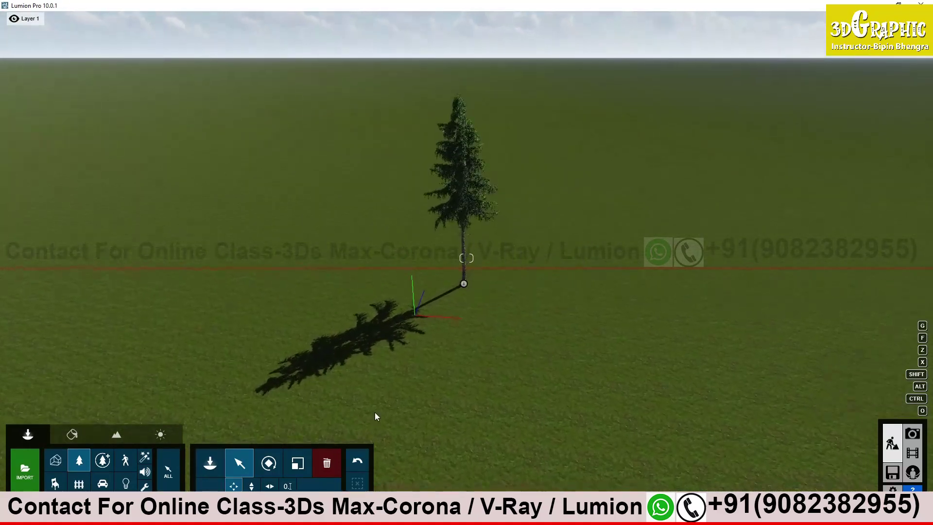
{"action": "left_click", "coordinate": [212, 465]}
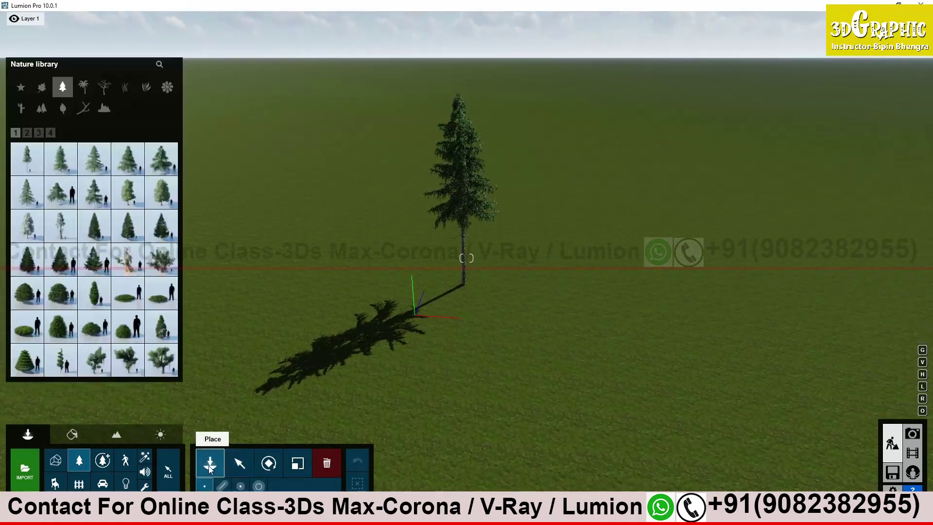
{"action": "left_click", "coordinate": [102, 461]}
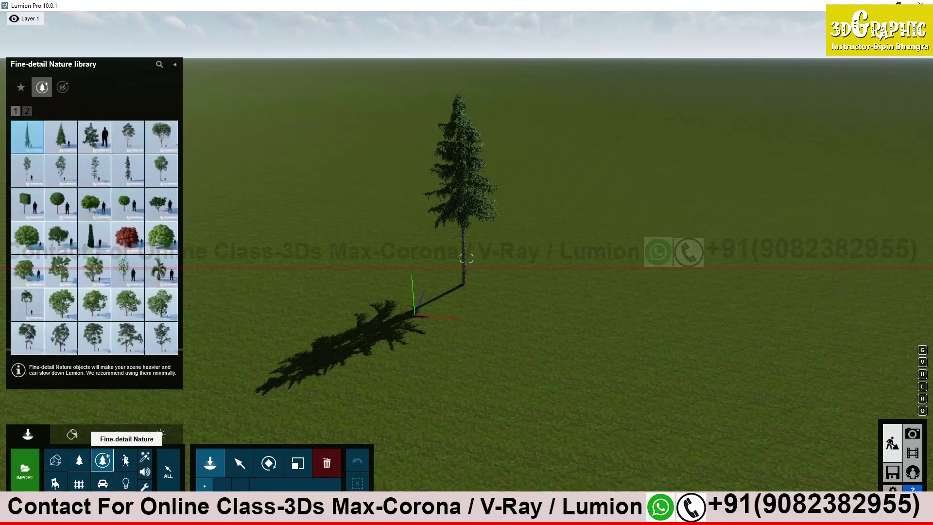
Step: Select the conifer and place a copy of it on the opposite side of the origin axes
{"action": "left_click", "coordinate": [239, 463]}
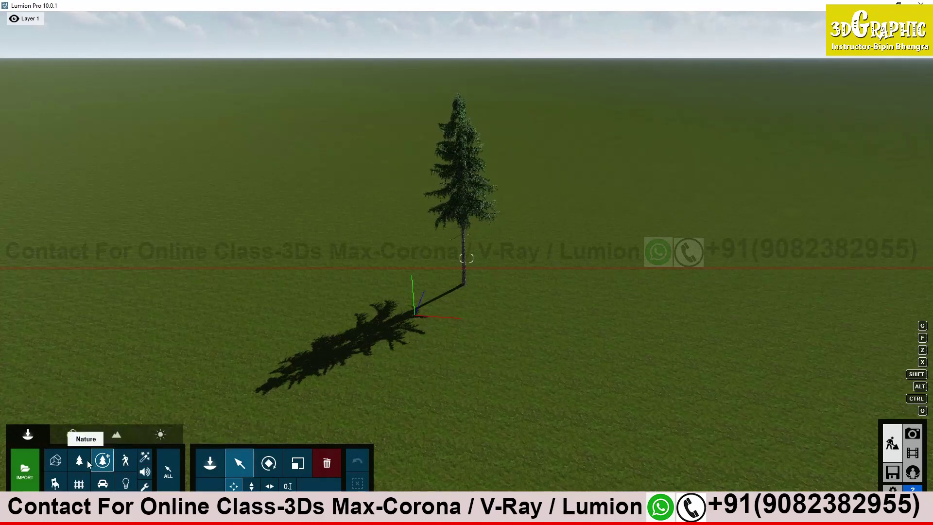
{"action": "left_click", "coordinate": [465, 284]}
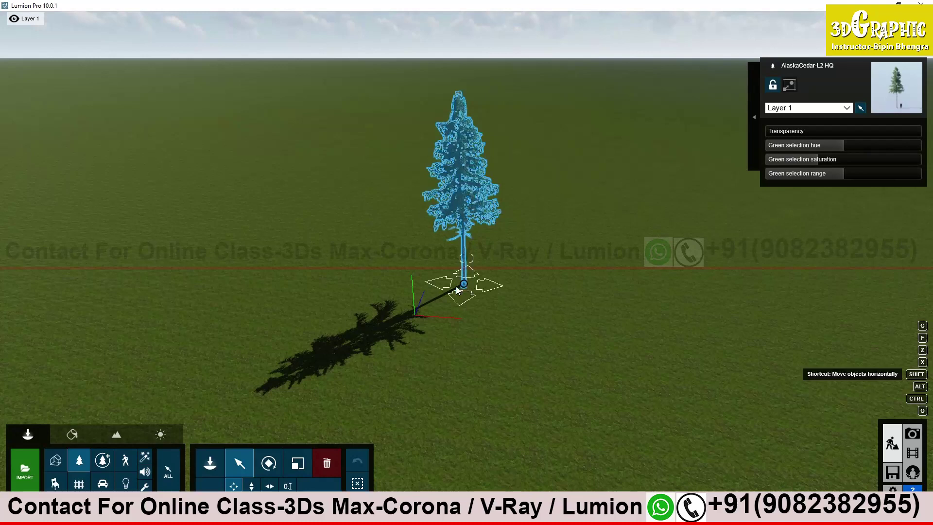
{"action": "left_click_drag", "start_coordinate": [456, 287], "coordinate": [327, 293], "text": "alt"}
{"action": "right_click_drag", "start_coordinate": [377, 320], "coordinate": [405, 322]}
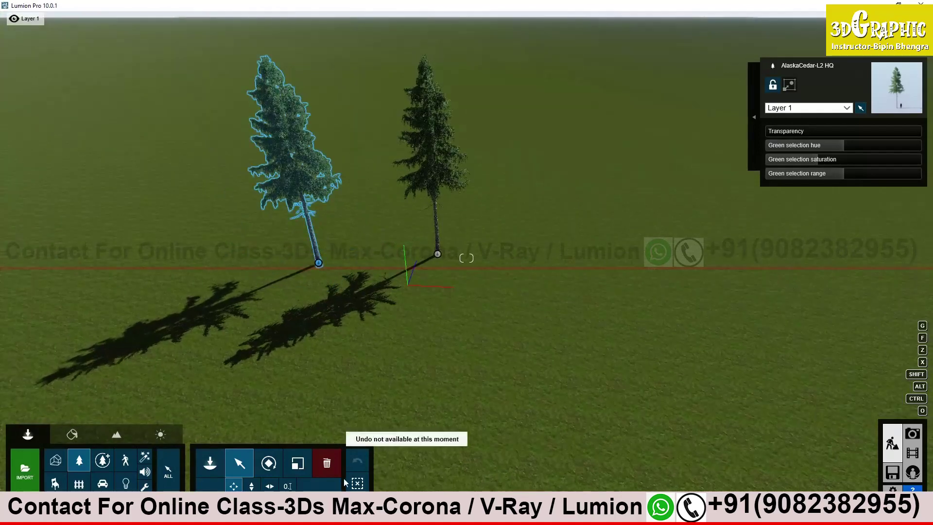
Step: Open Word and write the lines "Lumion-basic" and "Model-copy= alt+click n drag" in a blank document
{"action": "key", "text": "super"}
{"action": "type", "text": "word"}
{"action": "key", "text": "Return"}
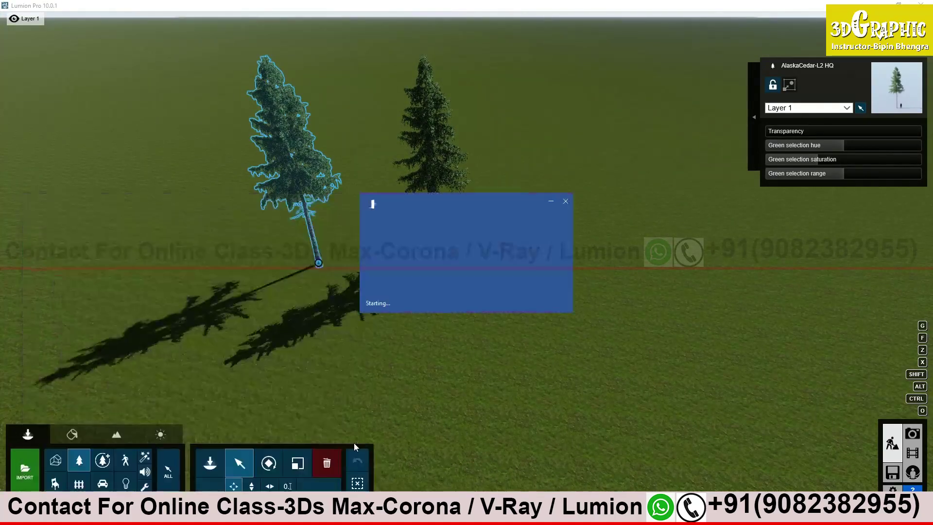
{"action": "left_click", "coordinate": [340, 238]}
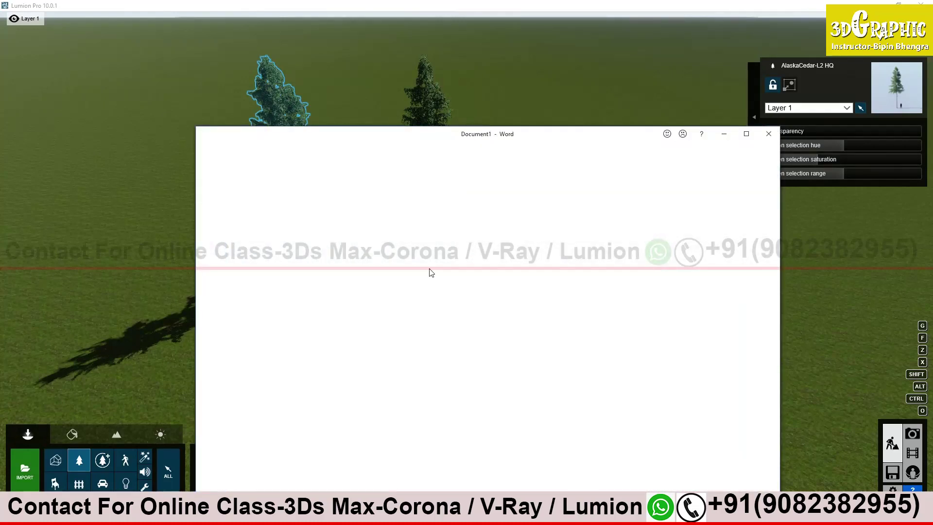
{"action": "type", "text": "Lumion-basic"}
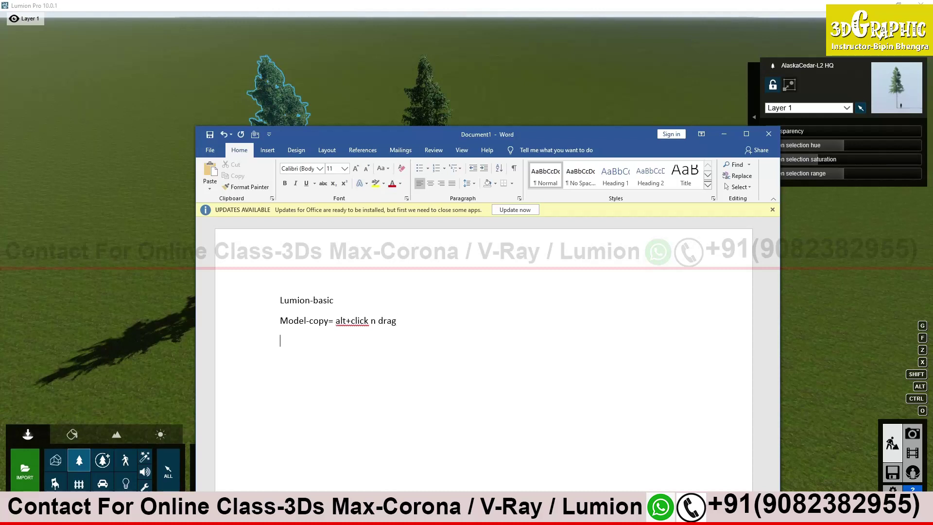
Step: Respace the note in Word as "Model-copy= alt + click n drag" and switch back to Lumion
{"action": "left_click", "coordinate": [354, 335]}
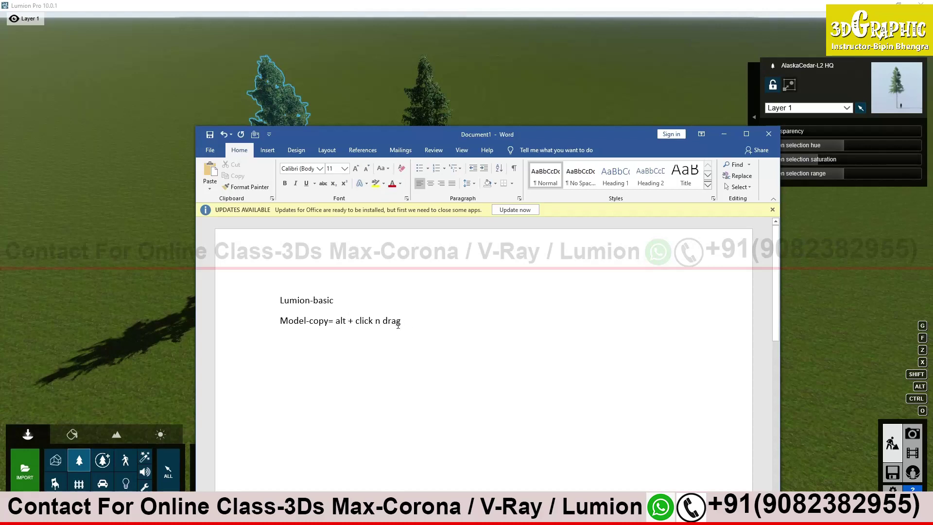
{"action": "left_click", "coordinate": [723, 136]}
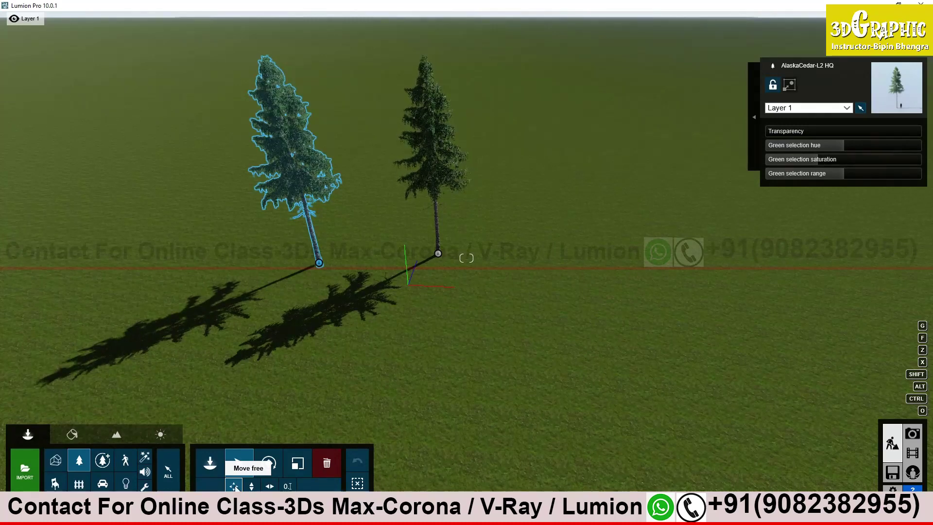
Step: Copy the selected Alaska cedar farther away from the origin axes to extend the row to three trees
{"action": "mouse_move", "coordinate": [321, 262]}
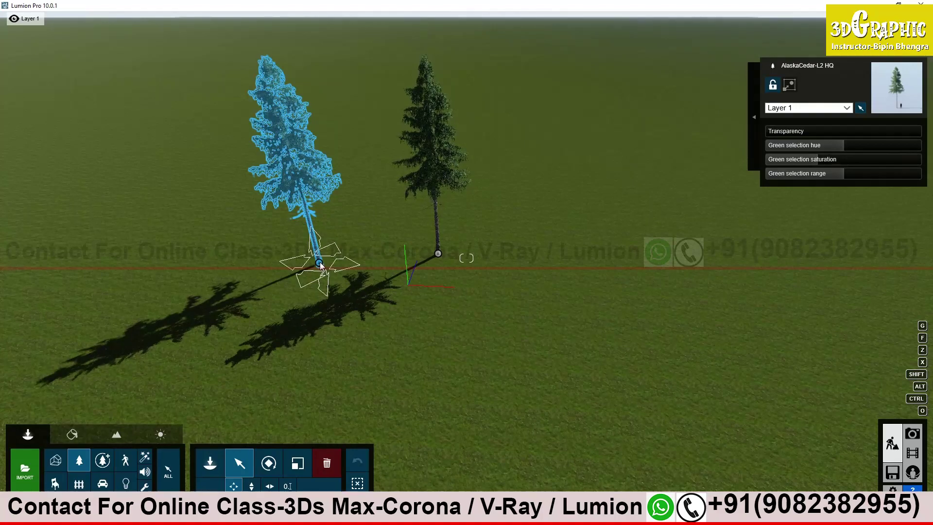
{"action": "left_click_drag", "start_coordinate": [319, 262], "coordinate": [242, 271], "text": "alt"}
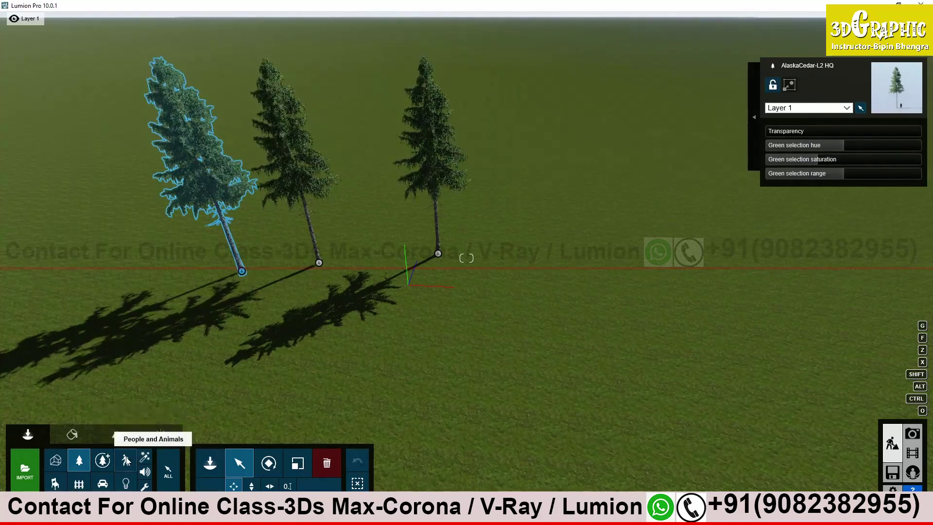
{"action": "left_click", "coordinate": [214, 464]}
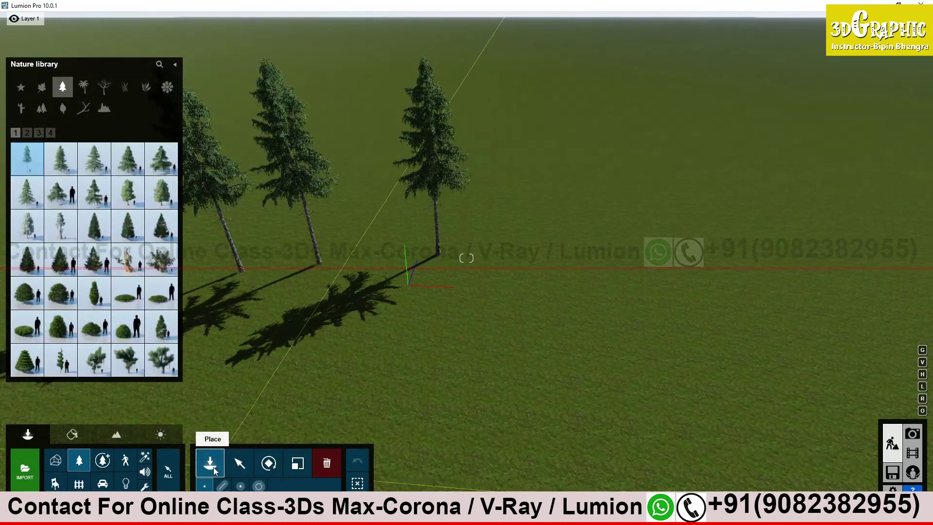
{"action": "mouse_move", "coordinate": [131, 284]}
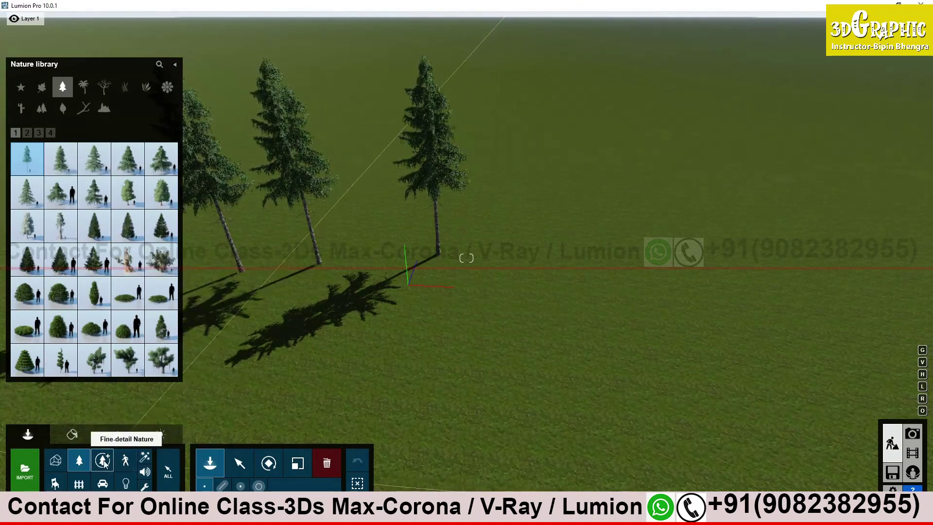
{"action": "left_click", "coordinate": [248, 464]}
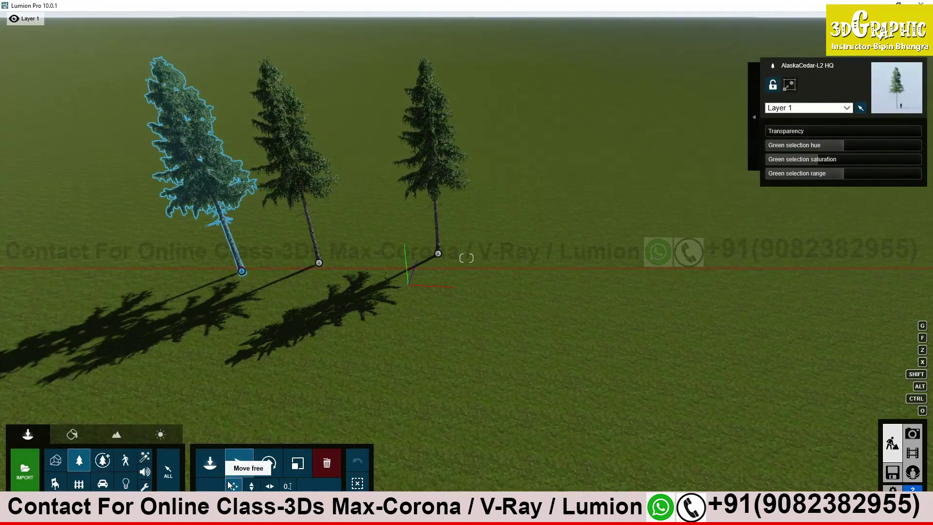
{"action": "right_click_drag", "start_coordinate": [275, 298], "coordinate": [293, 304]}
{"action": "mouse_move", "coordinate": [227, 294]}
{"action": "left_mouse_down"}
{"action": "mouse_move", "coordinate": [243, 303]}
{"action": "mouse_move", "coordinate": [229, 297]}
{"action": "left_mouse_up"}
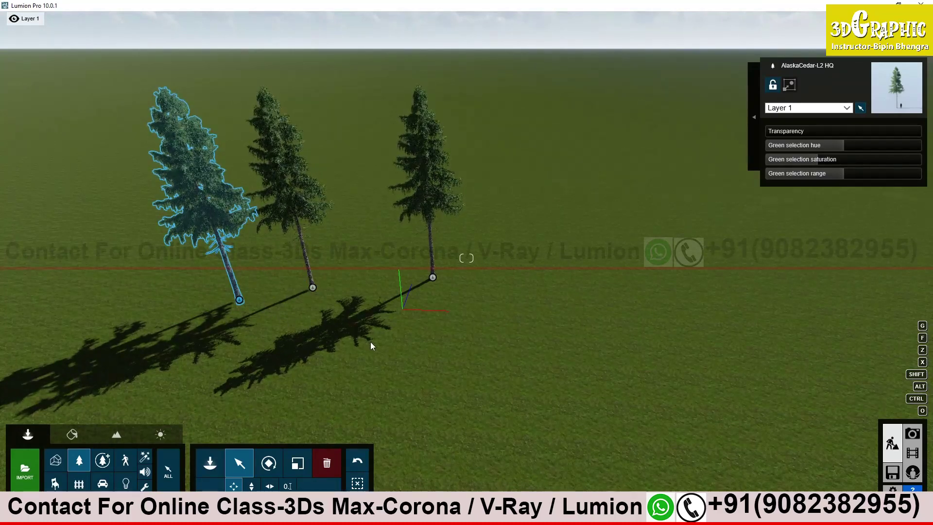
Step: Place the second conifer from page 1 of the Fine-detail Nature library on the open side of the origin axes
{"action": "left_click", "coordinate": [210, 463]}
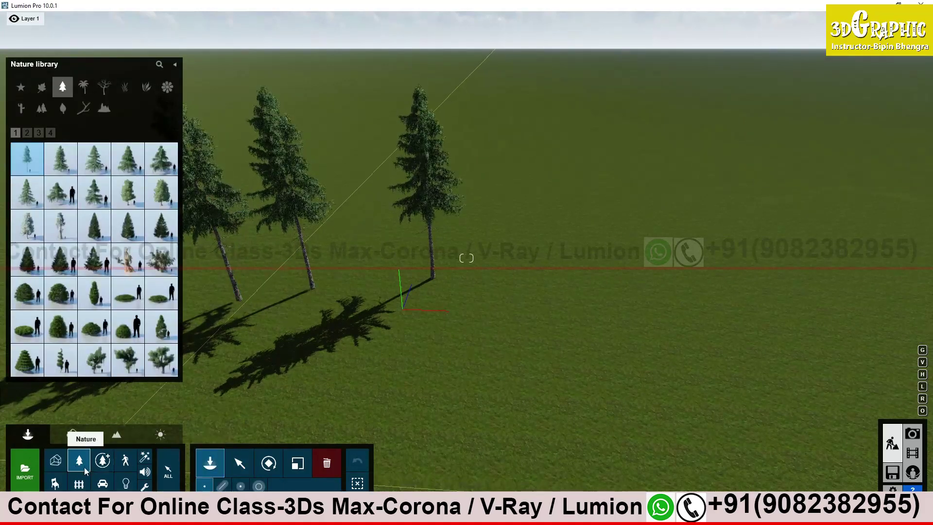
{"action": "mouse_move", "coordinate": [113, 244]}
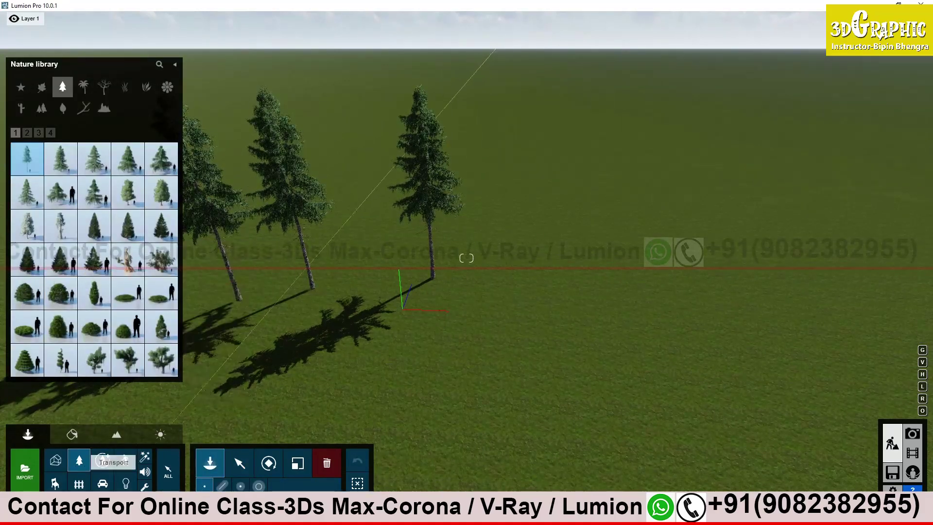
{"action": "left_click", "coordinate": [125, 462]}
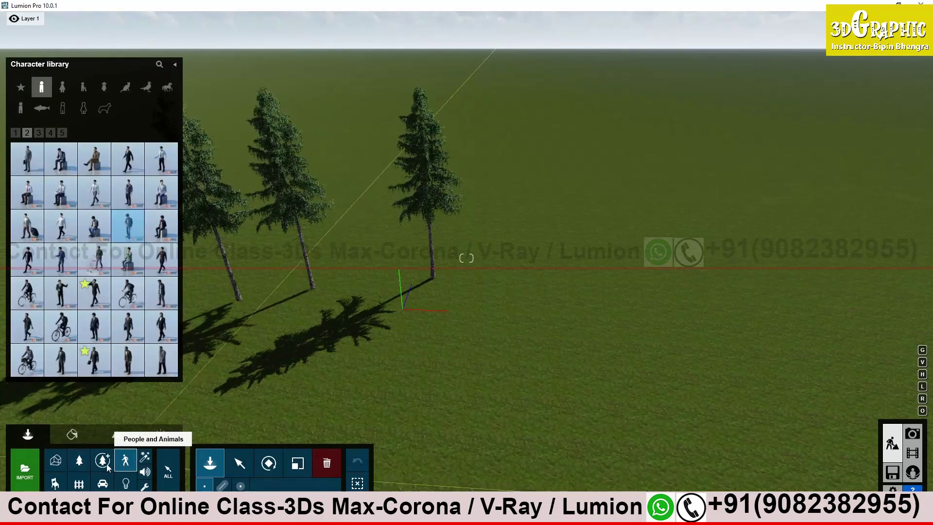
{"action": "left_click", "coordinate": [102, 461]}
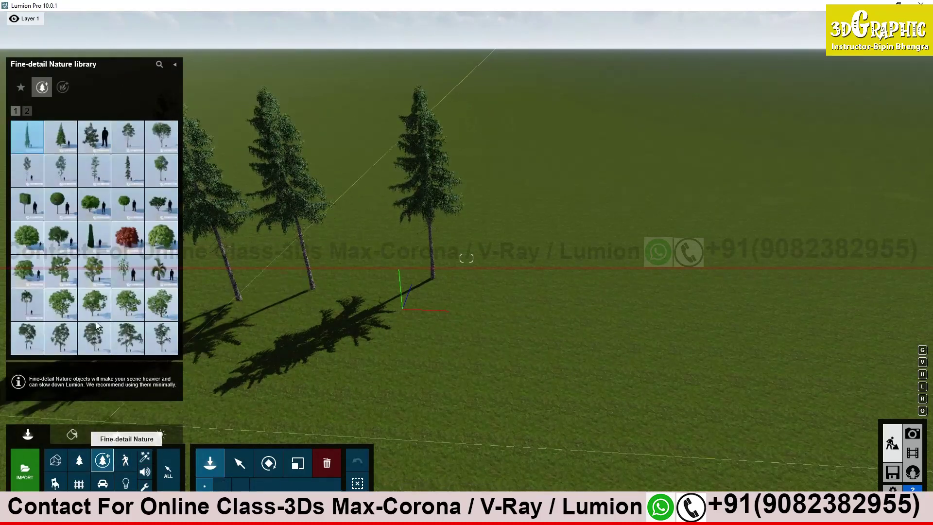
{"action": "left_click", "coordinate": [61, 137]}
{"action": "left_click", "coordinate": [557, 291]}
Step: Place the first man on page 2 of the Character library on the grass beside the new conifer
{"action": "left_click", "coordinate": [125, 462]}
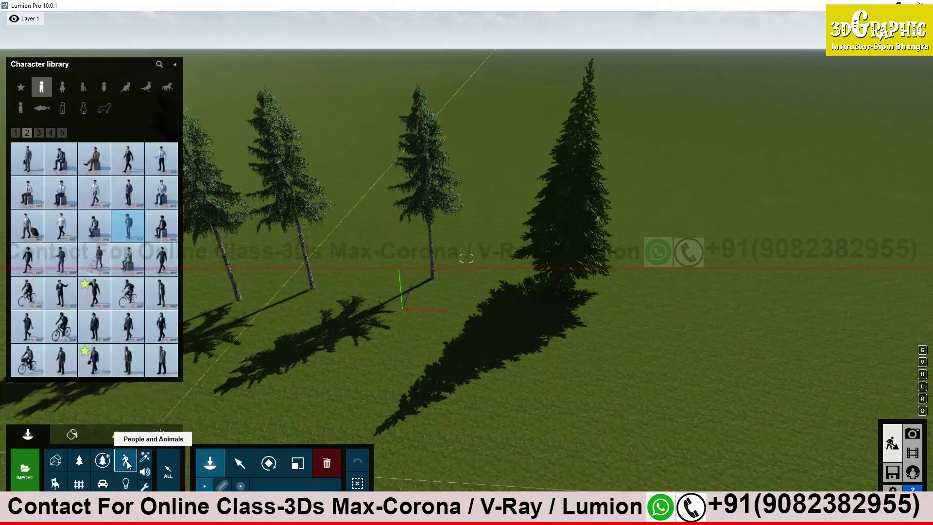
{"action": "left_click", "coordinate": [27, 158]}
{"action": "left_click", "coordinate": [642, 328]}
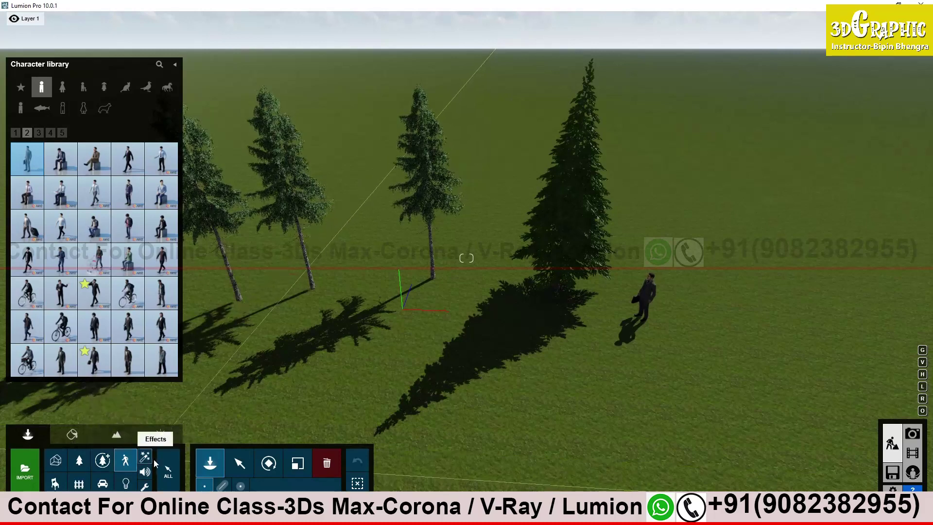
Step: Place ArmChair 001 from the Indoor library's seating category in front of the standing man
{"action": "left_click", "coordinate": [56, 483]}
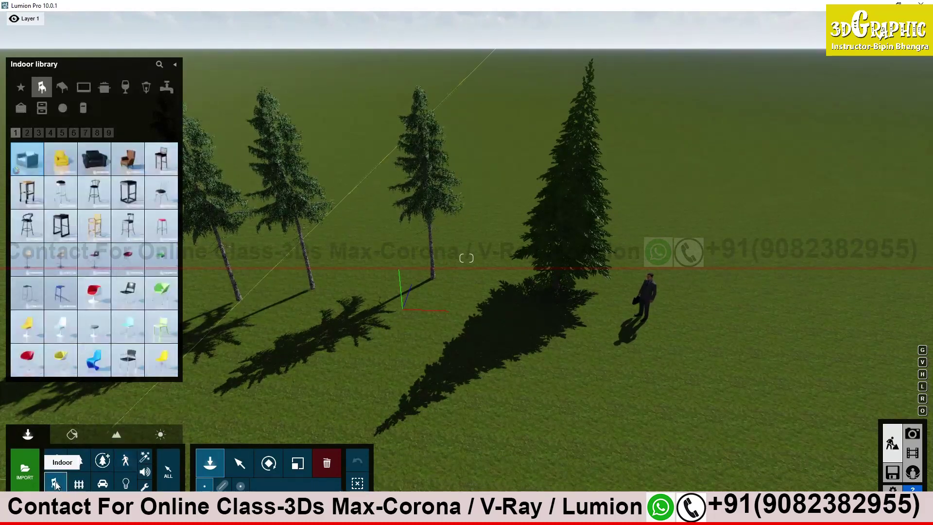
{"action": "left_click", "coordinate": [37, 154]}
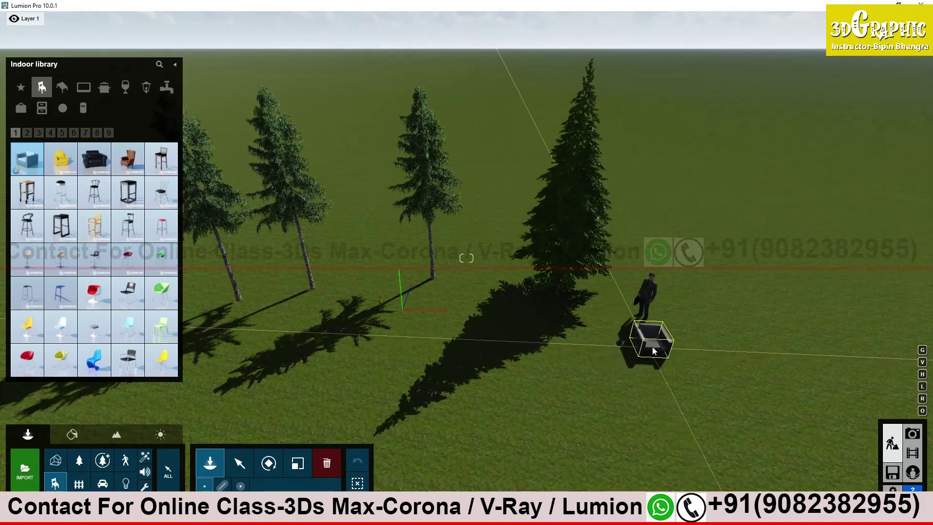
{"action": "left_click", "coordinate": [660, 347]}
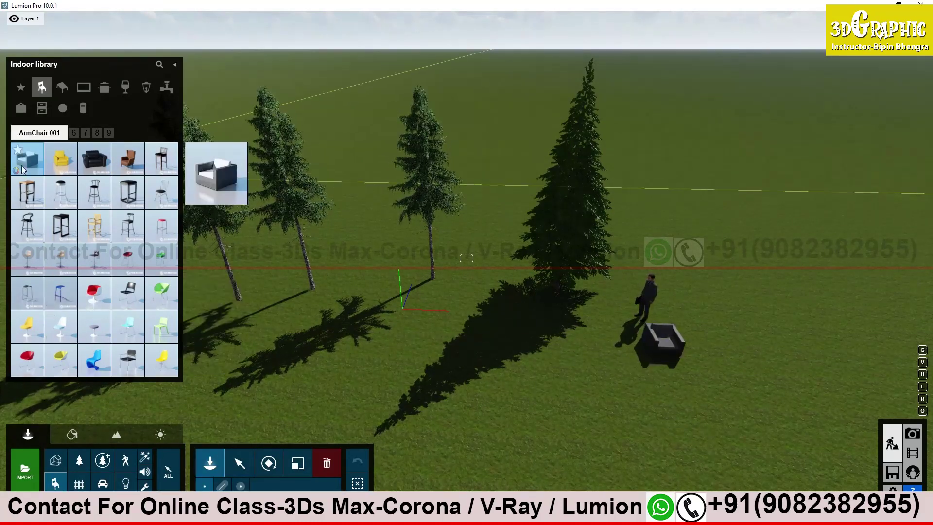
Step: Examine the Indoor library's seating pages and its tables, electronics and appliances, and kitchen categories
{"action": "left_click", "coordinate": [51, 133]}
{"action": "left_click", "coordinate": [62, 133]}
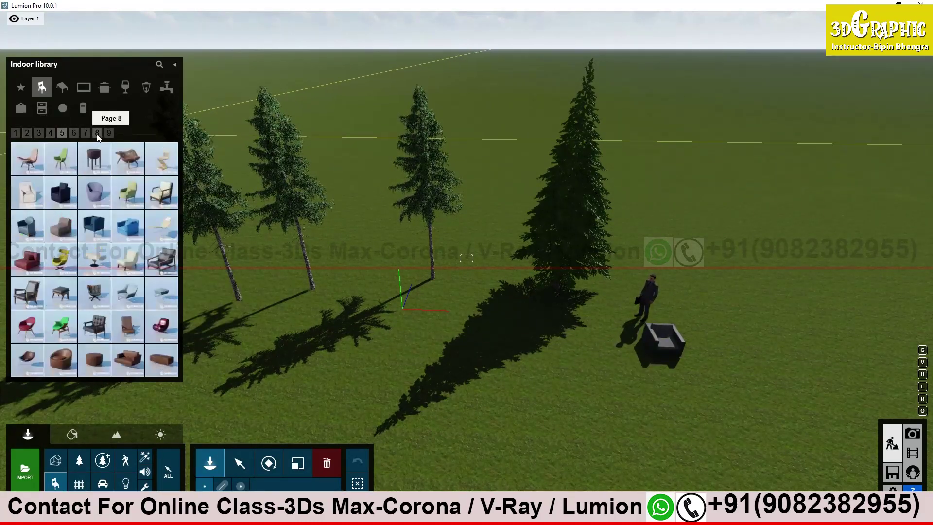
{"action": "left_click", "coordinate": [98, 133]}
{"action": "left_click", "coordinate": [63, 87]}
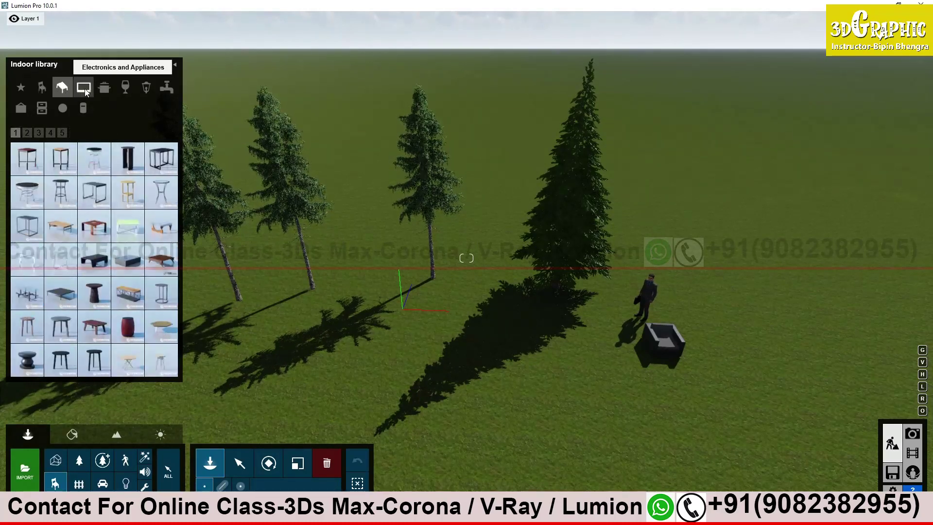
{"action": "left_click", "coordinate": [106, 89]}
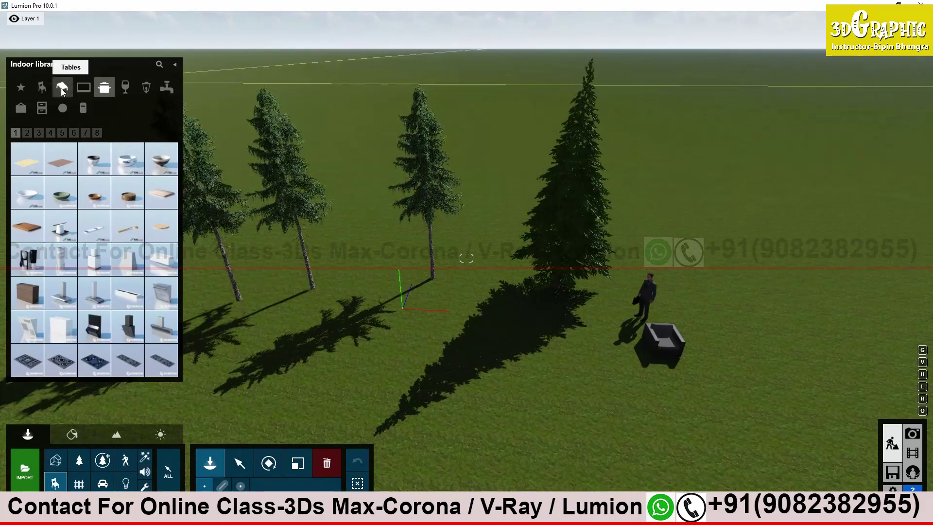
{"action": "left_click", "coordinate": [42, 88]}
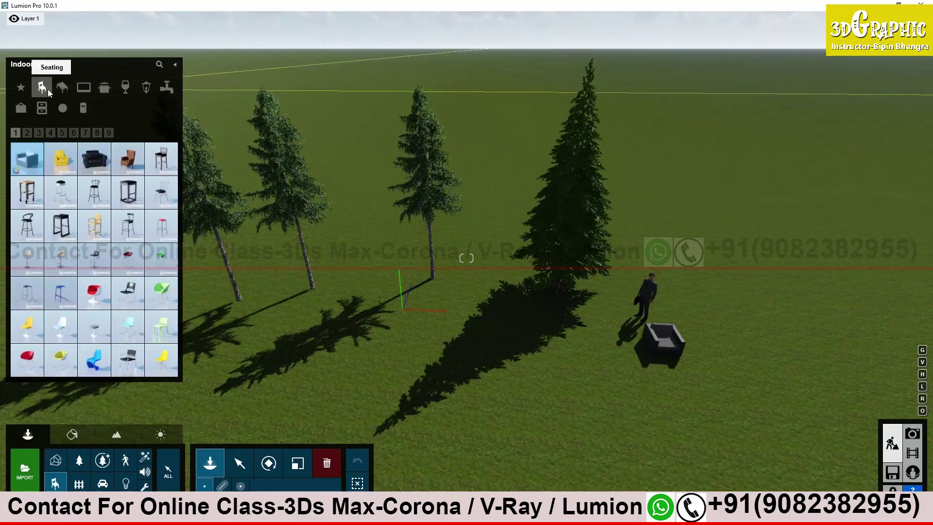
{"action": "left_click", "coordinate": [62, 88]}
{"action": "left_click", "coordinate": [84, 89]}
{"action": "left_click", "coordinate": [104, 89]}
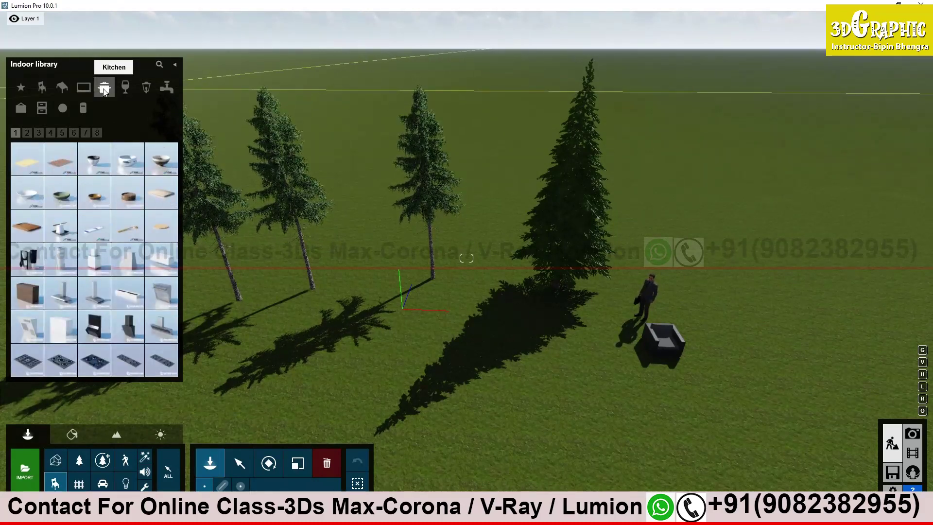
{"action": "mouse_move", "coordinate": [28, 263]}
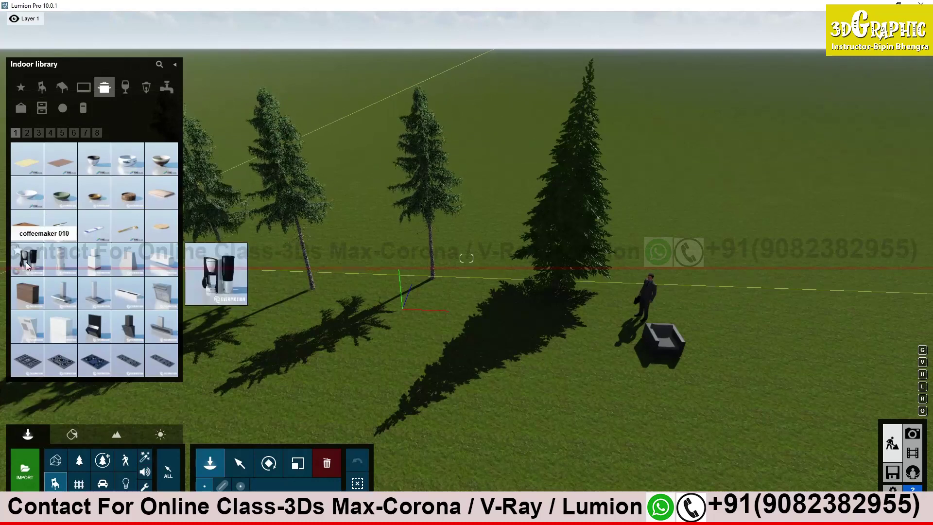
{"action": "mouse_move", "coordinate": [83, 237]}
{"action": "mouse_move", "coordinate": [110, 221]}
{"action": "mouse_move", "coordinate": [88, 285]}
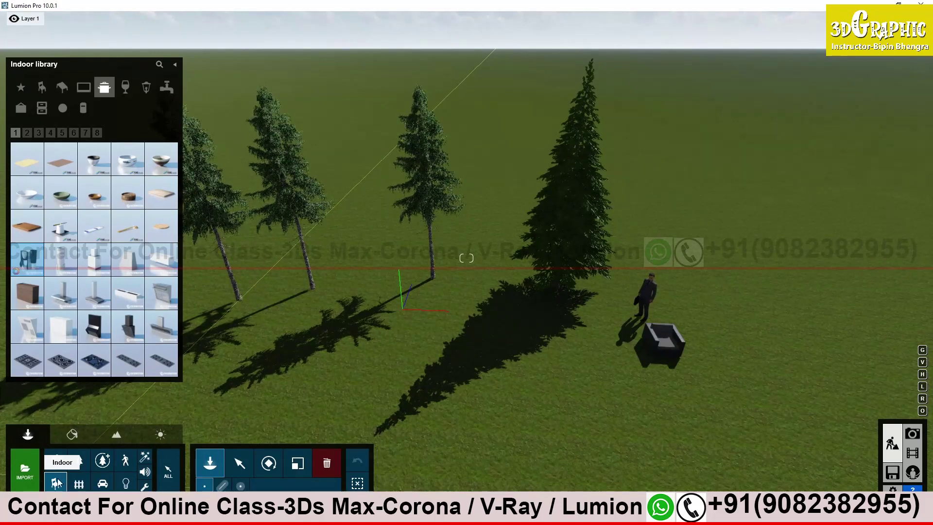
Step: Place Bench 001 from the Outdoor library on the grass in front of the armchair
{"action": "left_click", "coordinate": [79, 484]}
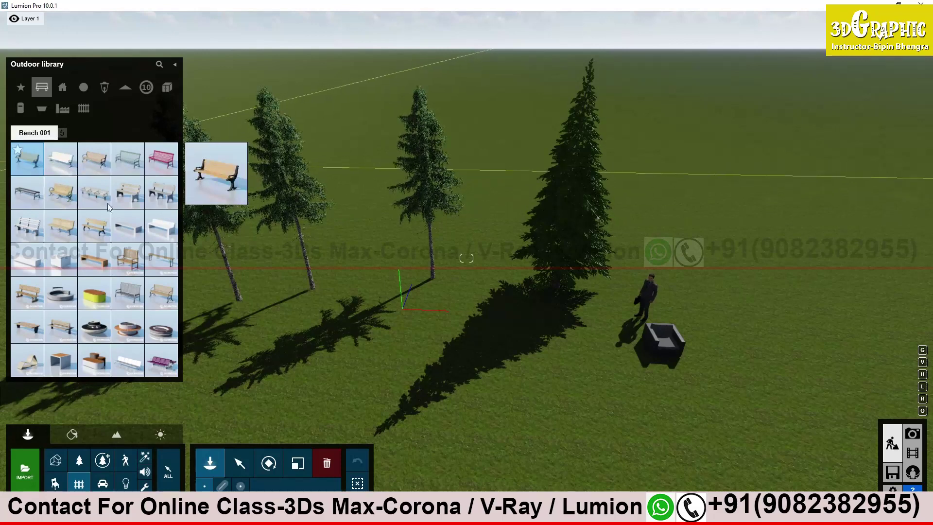
{"action": "left_click", "coordinate": [30, 165]}
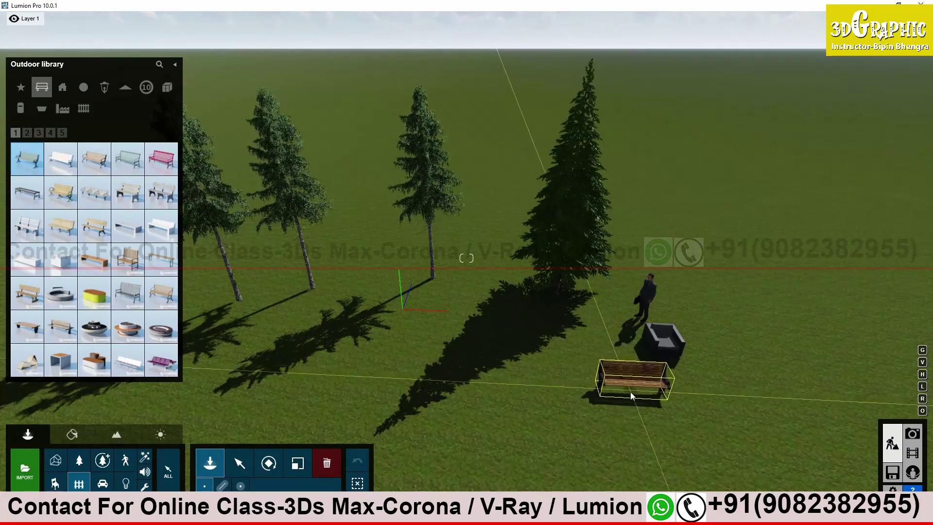
{"action": "left_click", "coordinate": [623, 392]}
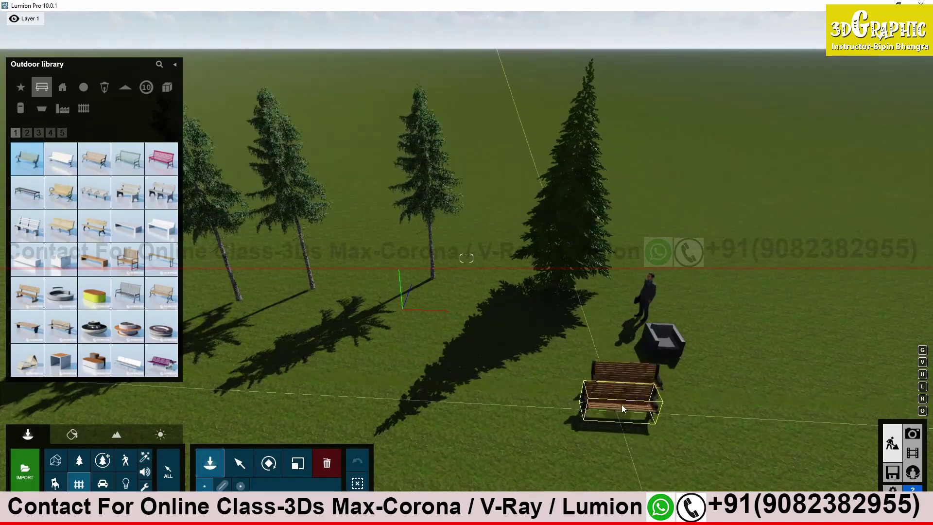
{"action": "mouse_move", "coordinate": [55, 151]}
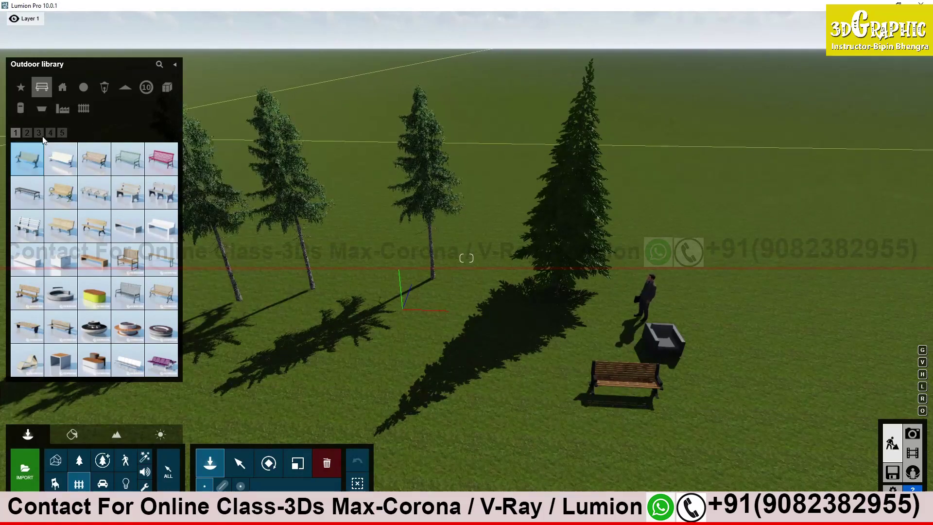
Step: Place the red-roofed four-storey building from the Outdoor library's buildings category behind the trees and end placement
{"action": "left_click", "coordinate": [63, 88]}
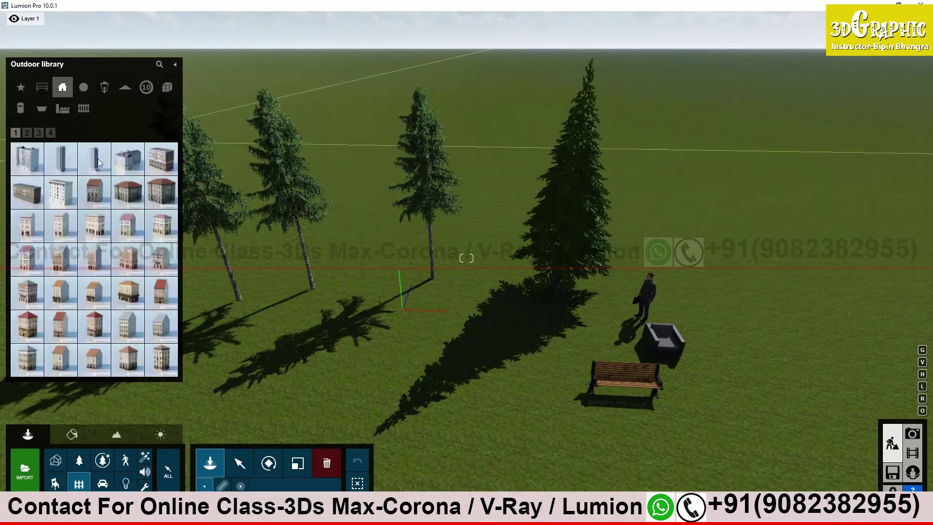
{"action": "left_click", "coordinate": [60, 191]}
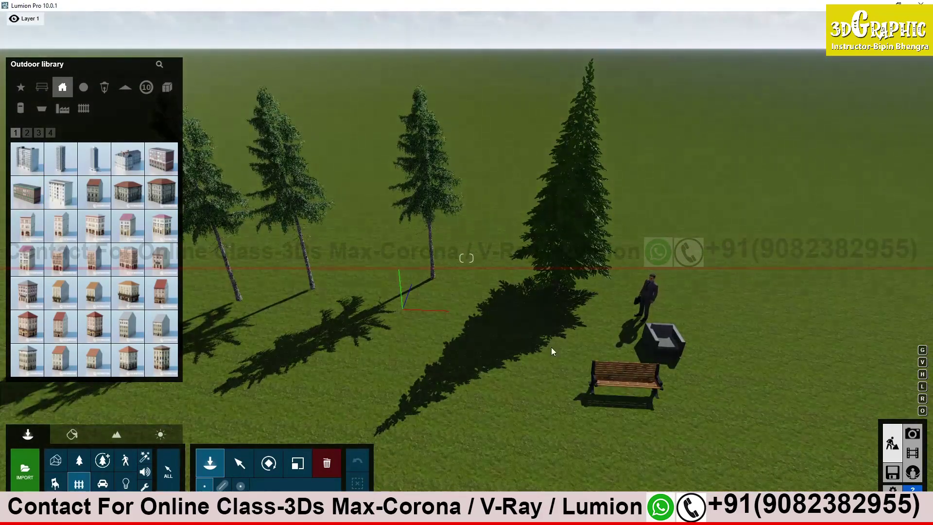
{"action": "right_click_drag", "start_coordinate": [551, 347], "coordinate": [584, 310]}
{"action": "key", "text": "s"}
{"action": "mouse_move", "coordinate": [517, 279]}
{"action": "right_mouse_down"}
{"action": "mouse_move", "coordinate": [571, 265]}
{"action": "mouse_move", "coordinate": [510, 289]}
{"action": "right_mouse_up"}
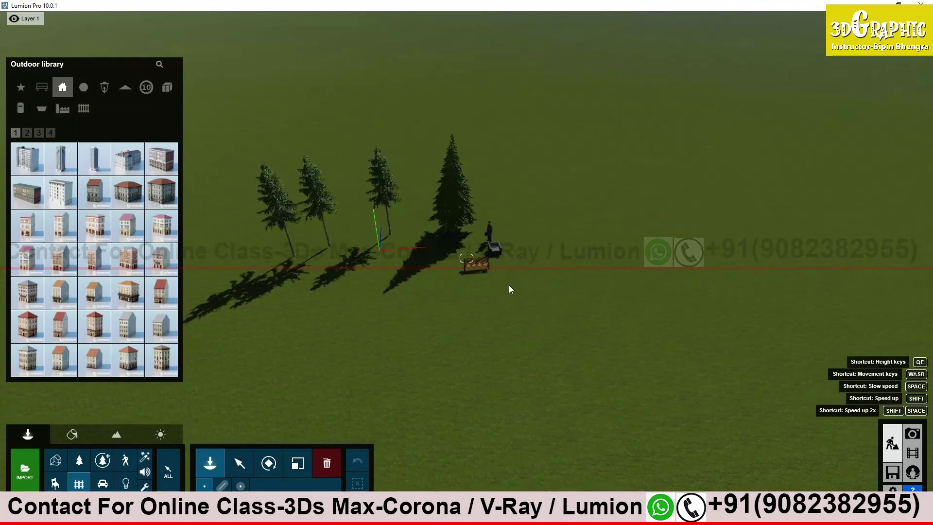
{"action": "left_click", "coordinate": [167, 192]}
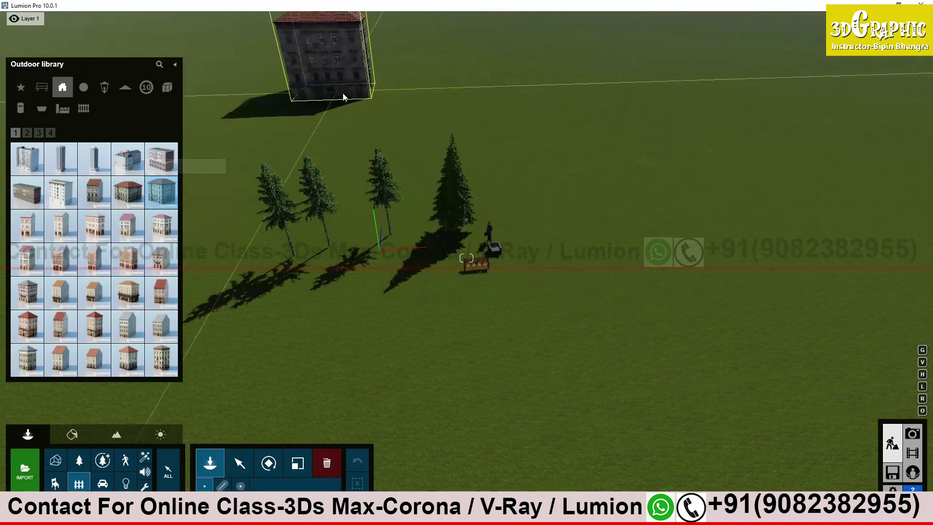
{"action": "left_click", "coordinate": [416, 162]}
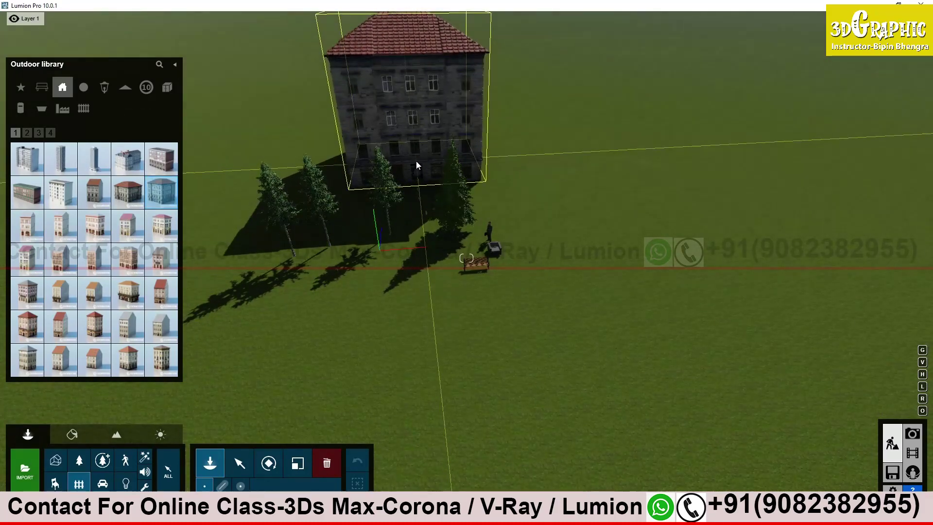
{"action": "key", "text": "Escape"}
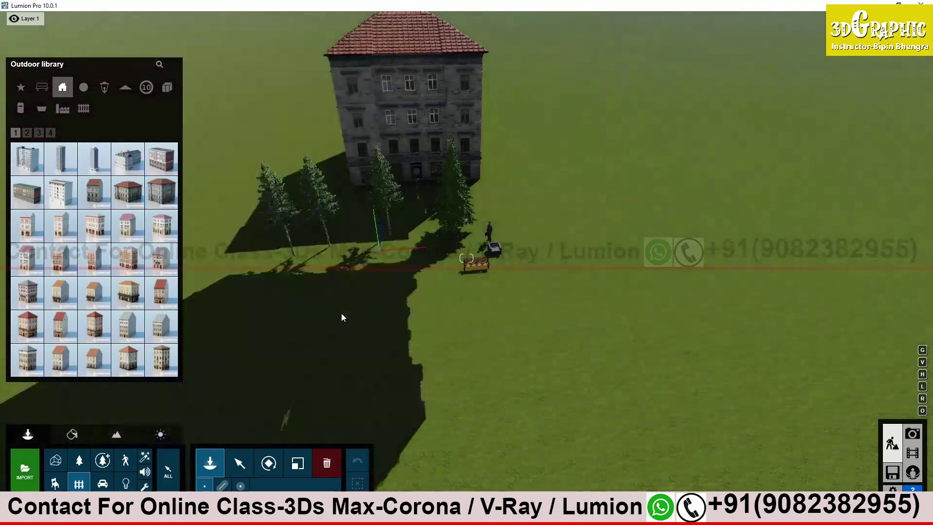
{"action": "right_click_drag", "start_coordinate": [444, 282], "coordinate": [406, 182]}
{"action": "key", "text": "w"}
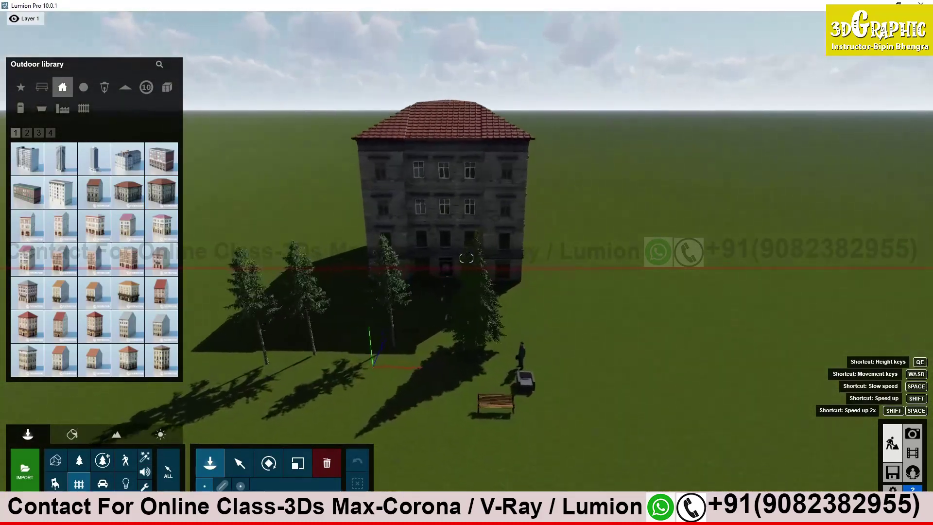
Step: Place Fence 003 from the Outdoor library's fences and barriers category on the grass to the right of the bench
{"action": "left_click", "coordinate": [90, 109]}
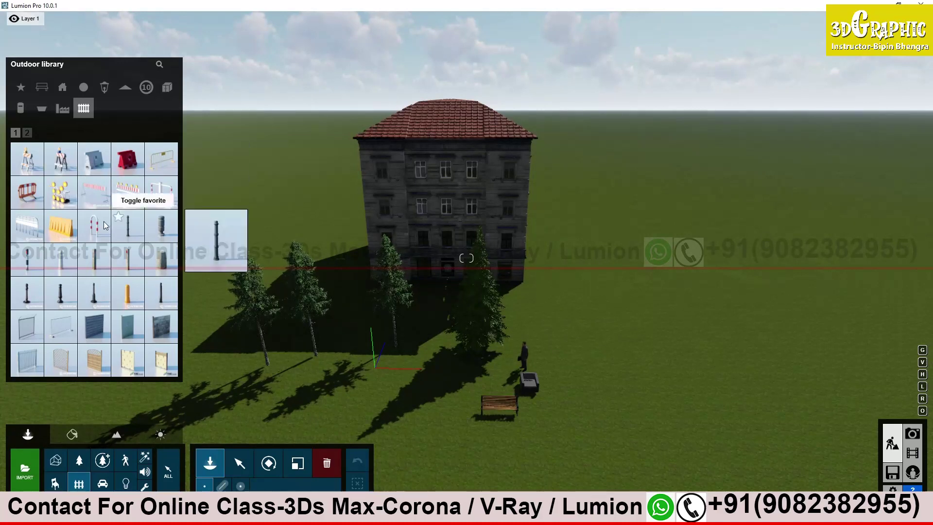
{"action": "left_click", "coordinate": [101, 328]}
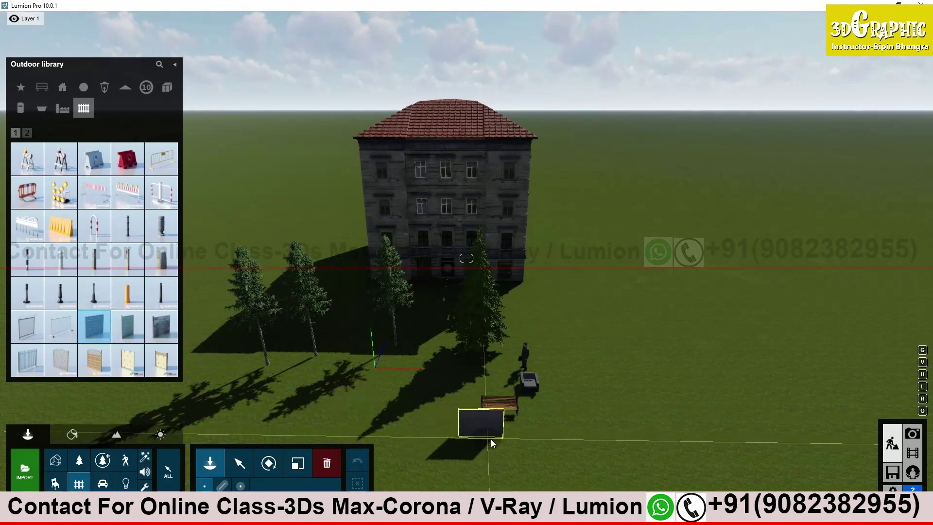
{"action": "left_click", "coordinate": [597, 424]}
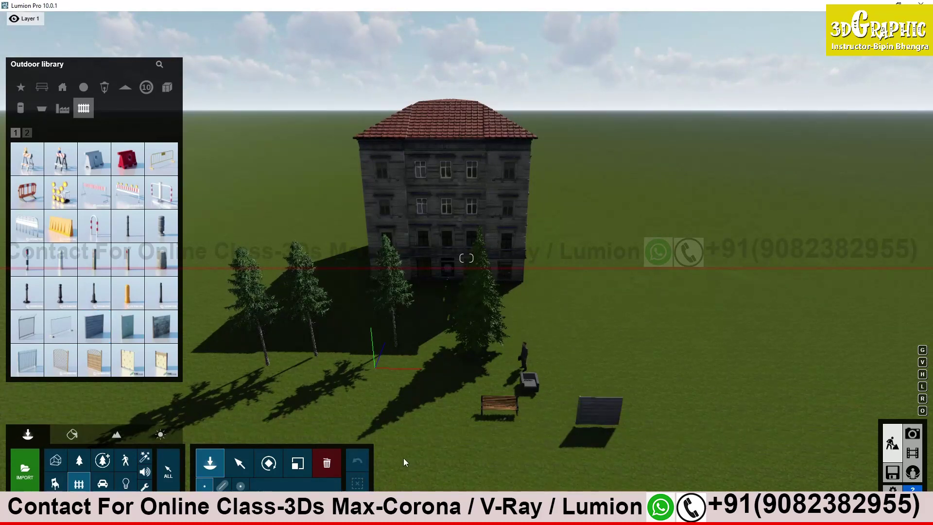
Step: Select the placed fence panel, enlarge it slightly and rotate it slightly about its base
{"action": "left_click", "coordinate": [239, 463]}
{"action": "left_click", "coordinate": [597, 424]}
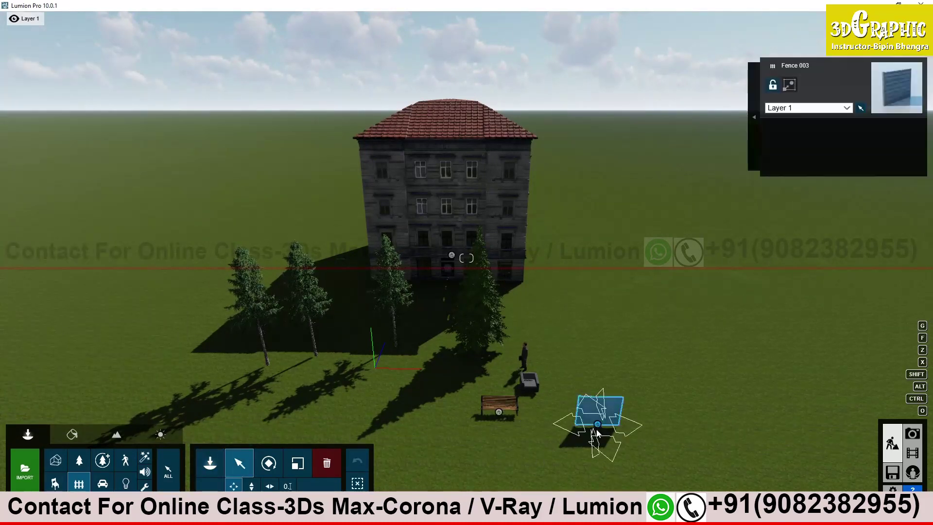
{"action": "left_click", "coordinate": [297, 463]}
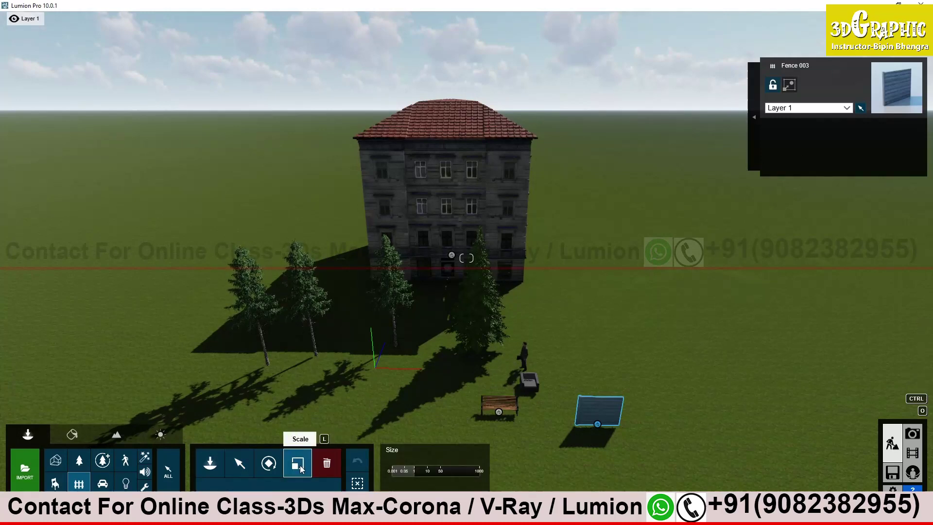
{"action": "left_click", "coordinate": [422, 473]}
{"action": "left_click_drag", "start_coordinate": [422, 472], "coordinate": [404, 473]}
{"action": "left_click", "coordinate": [268, 463]}
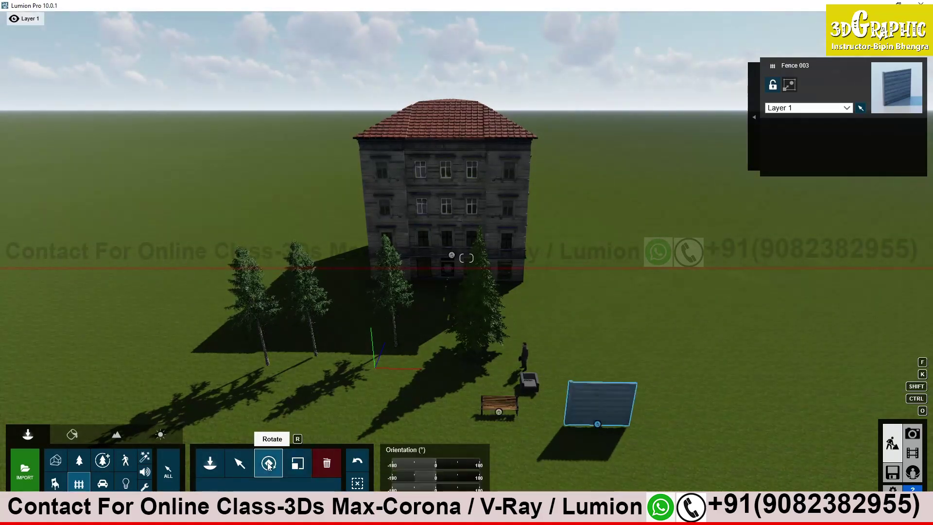
{"action": "left_click_drag", "start_coordinate": [597, 423], "coordinate": [543, 245]}
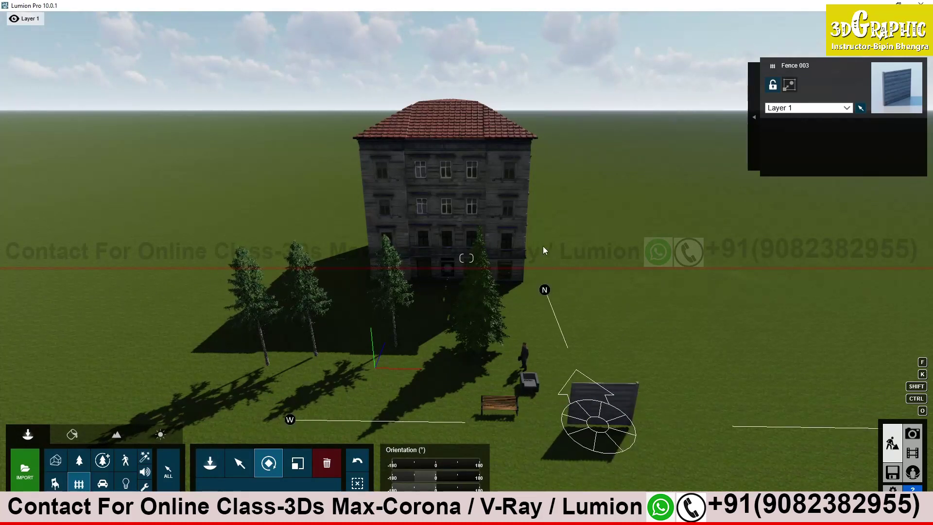
Step: Practise scaling the fence panel up and down, leave it slightly enlarged, and clear the selection
{"action": "left_click", "coordinate": [297, 463]}
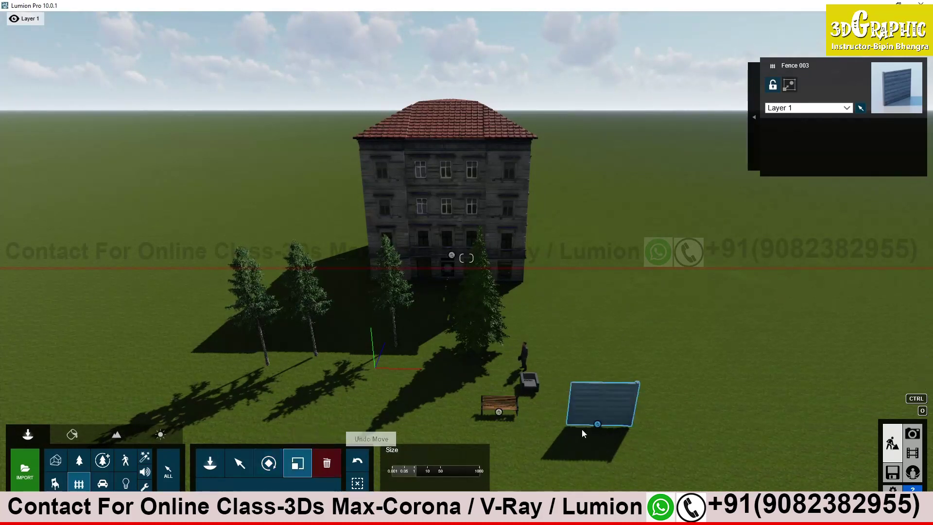
{"action": "left_click", "coordinate": [239, 463]}
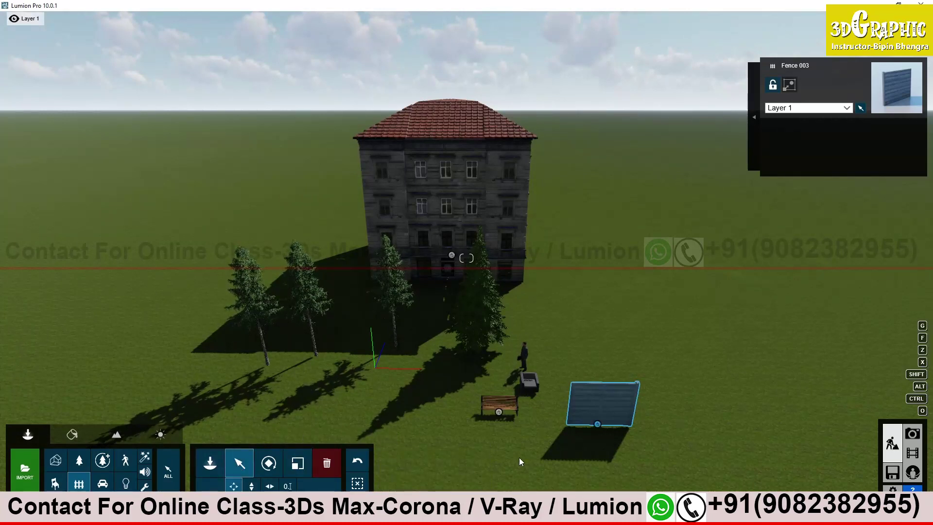
{"action": "left_click", "coordinate": [597, 425]}
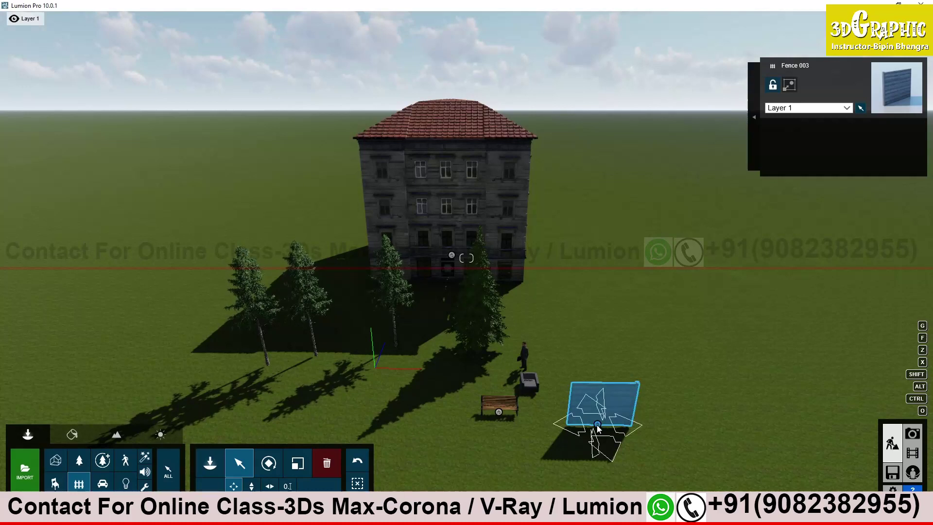
{"action": "left_click", "coordinate": [298, 466]}
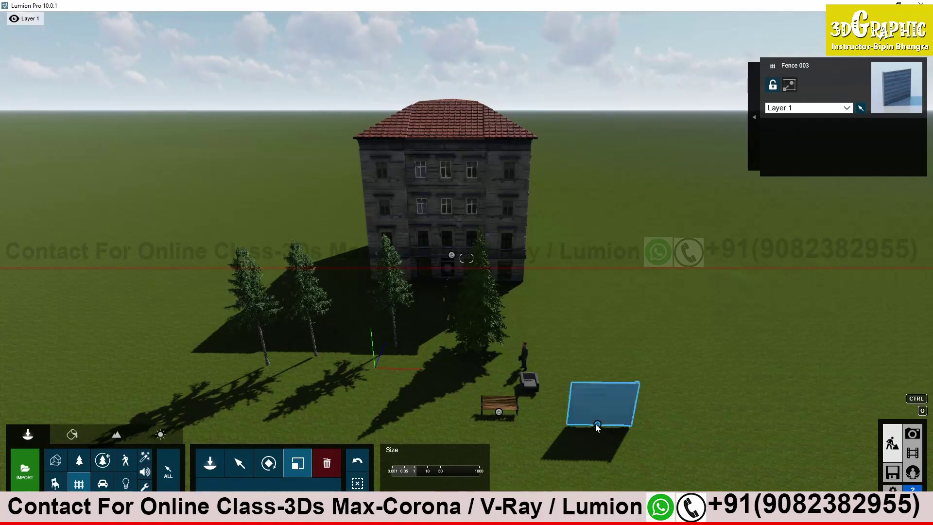
{"action": "left_click_drag", "start_coordinate": [598, 425], "coordinate": [597, 338]}
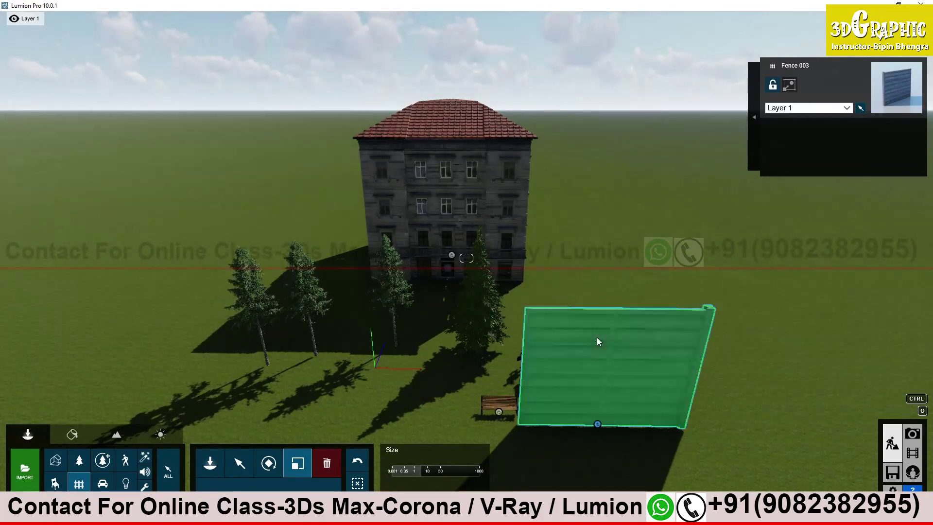
{"action": "left_click_drag", "start_coordinate": [598, 425], "coordinate": [620, 479]}
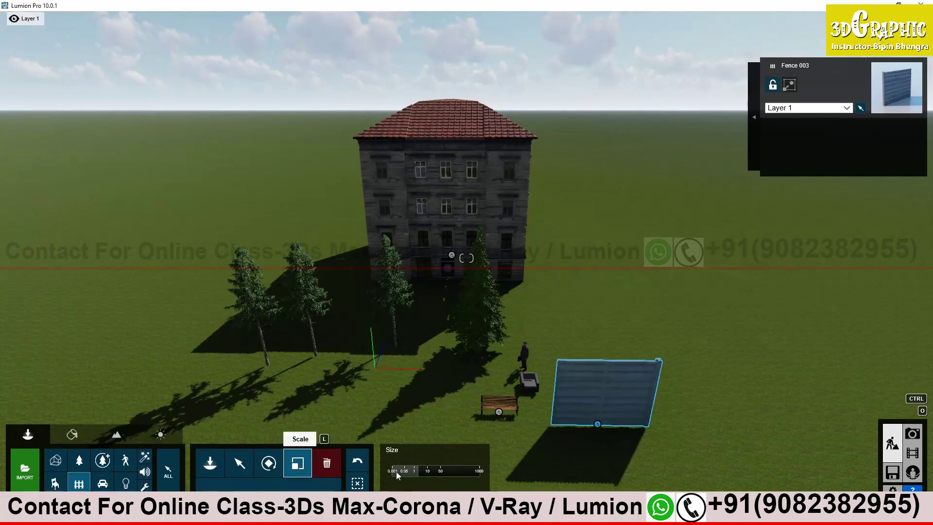
{"action": "mouse_move", "coordinate": [421, 471]}
{"action": "left_mouse_down"}
{"action": "mouse_move", "coordinate": [435, 471]}
{"action": "mouse_move", "coordinate": [416, 471]}
{"action": "left_mouse_up"}
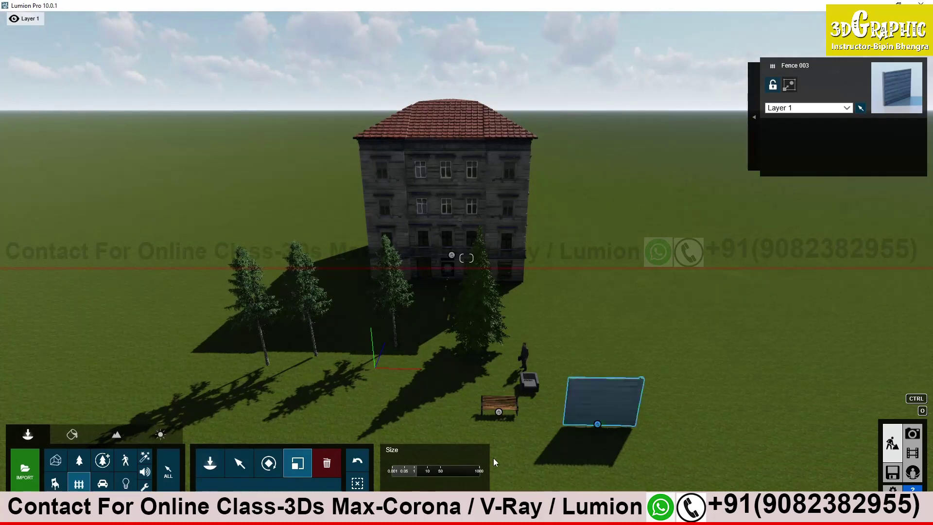
{"action": "left_click", "coordinate": [357, 483]}
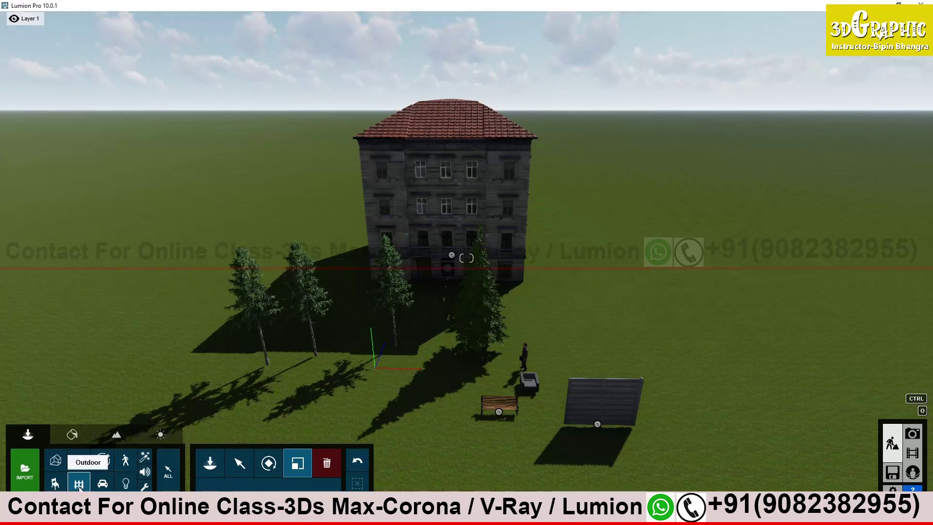
Step: Place the first car from the Transport library on the grass left of the building and a red car in front of the trees
{"action": "left_click", "coordinate": [102, 484]}
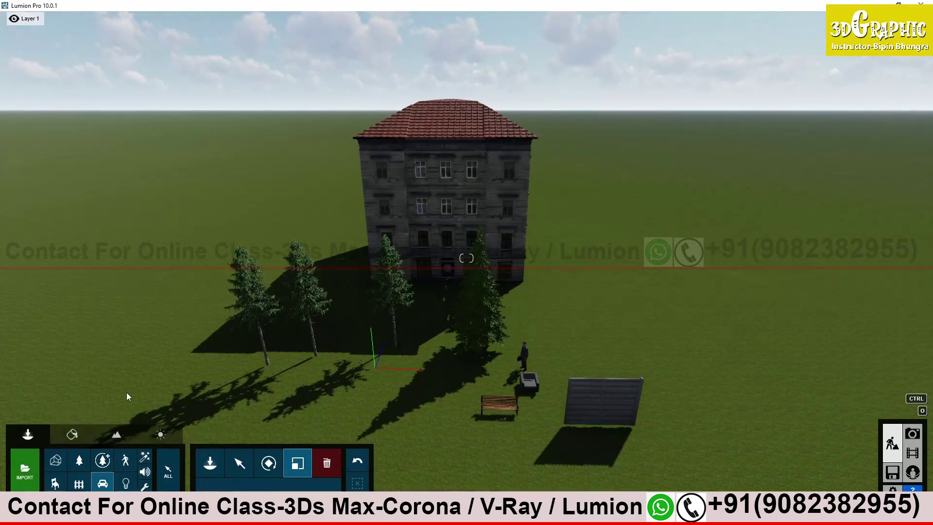
{"action": "left_click", "coordinate": [211, 463]}
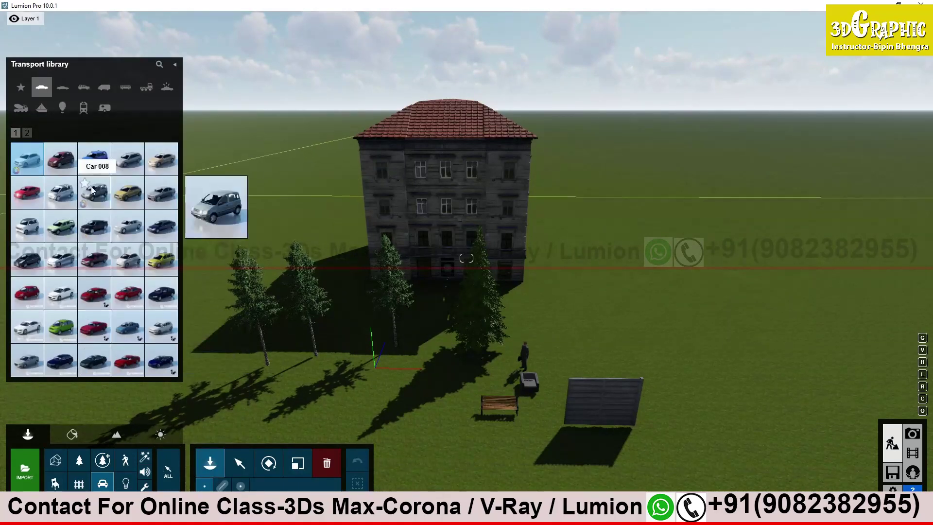
{"action": "left_click", "coordinate": [223, 212]}
{"action": "right_click_drag", "start_coordinate": [223, 212], "coordinate": [166, 224]}
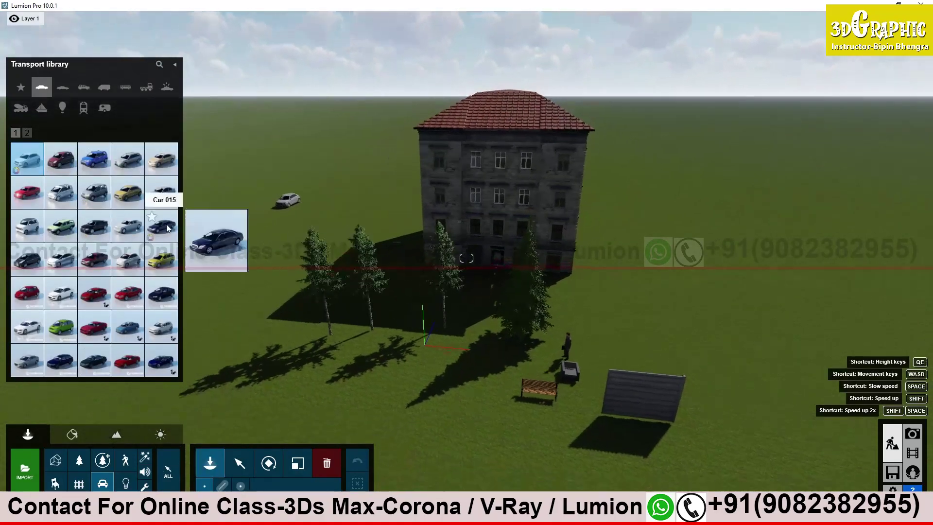
{"action": "left_click", "coordinate": [104, 293]}
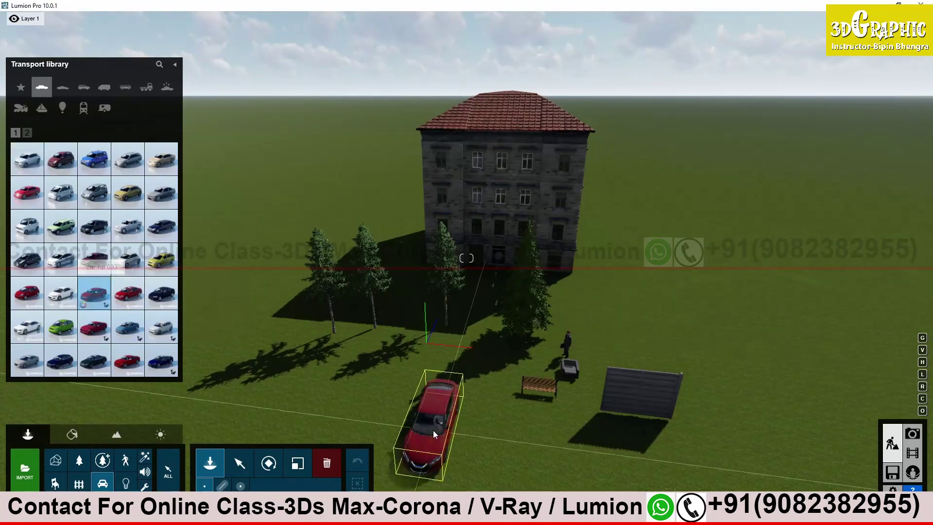
{"action": "left_click", "coordinate": [468, 391]}
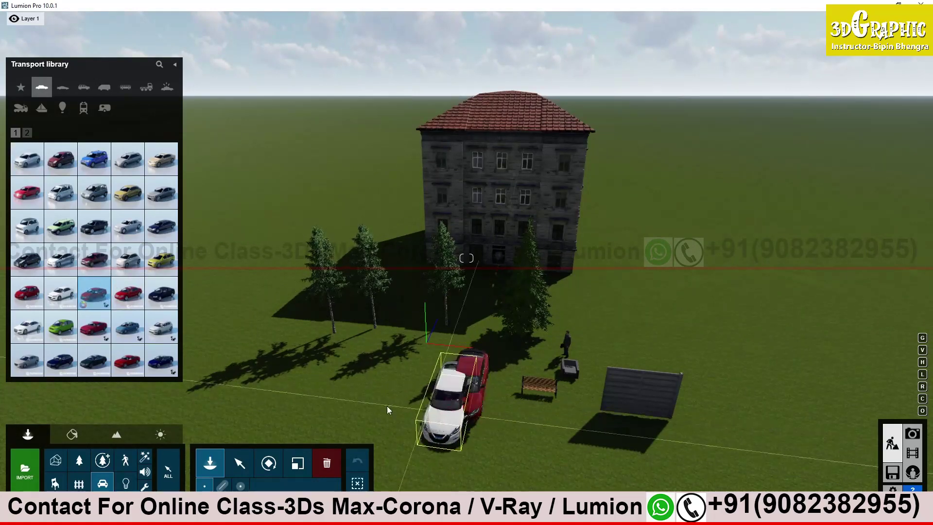
Step: Browse the Lights library's spotlight and omni categories and place an Area Light on the building's facade between the leftmost upper windows
{"action": "left_click", "coordinate": [126, 484]}
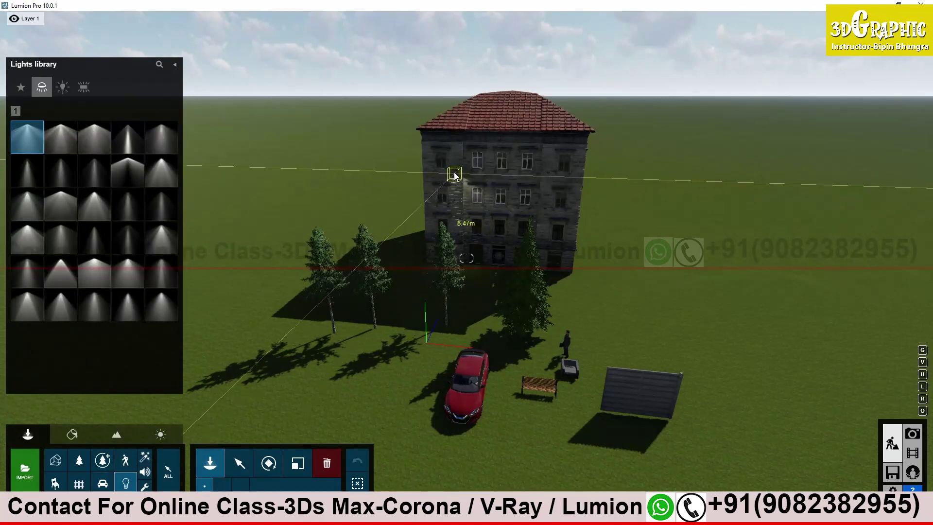
{"action": "left_click", "coordinate": [59, 87]}
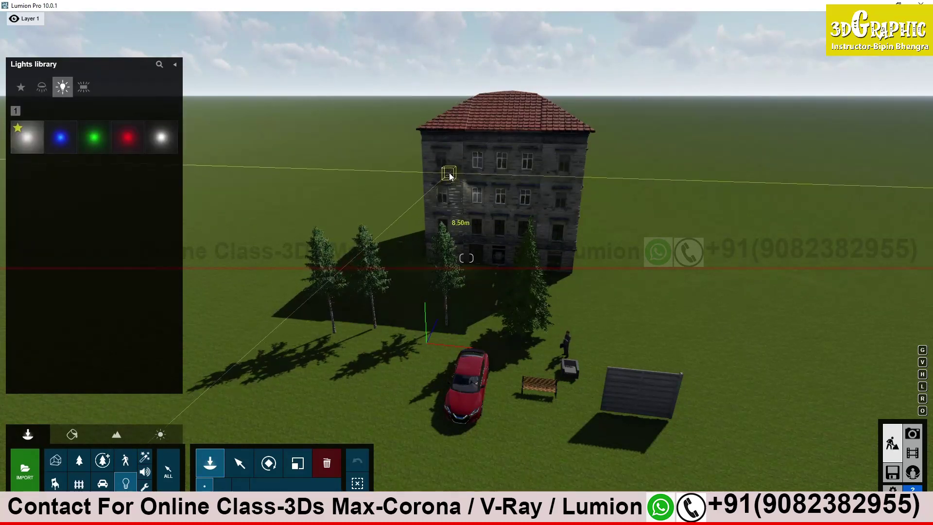
{"action": "left_click", "coordinate": [161, 136]}
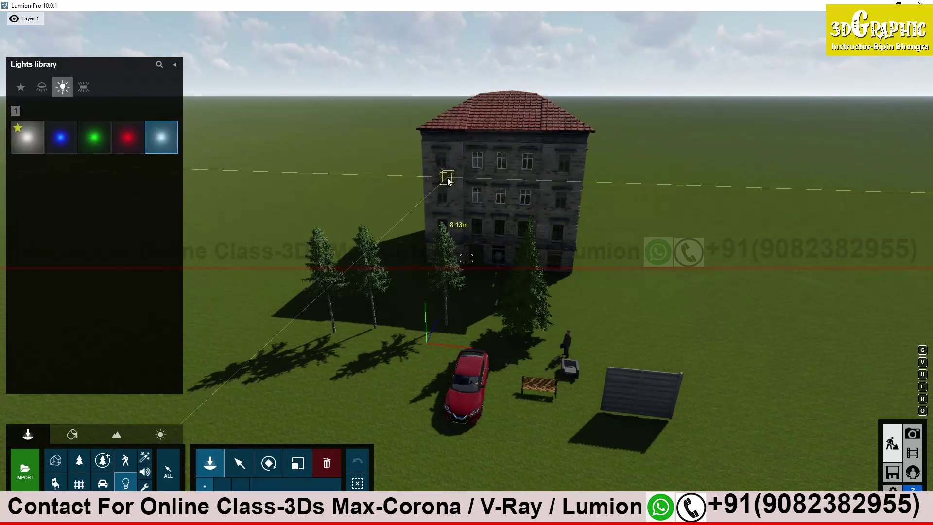
{"action": "left_click", "coordinate": [83, 87]}
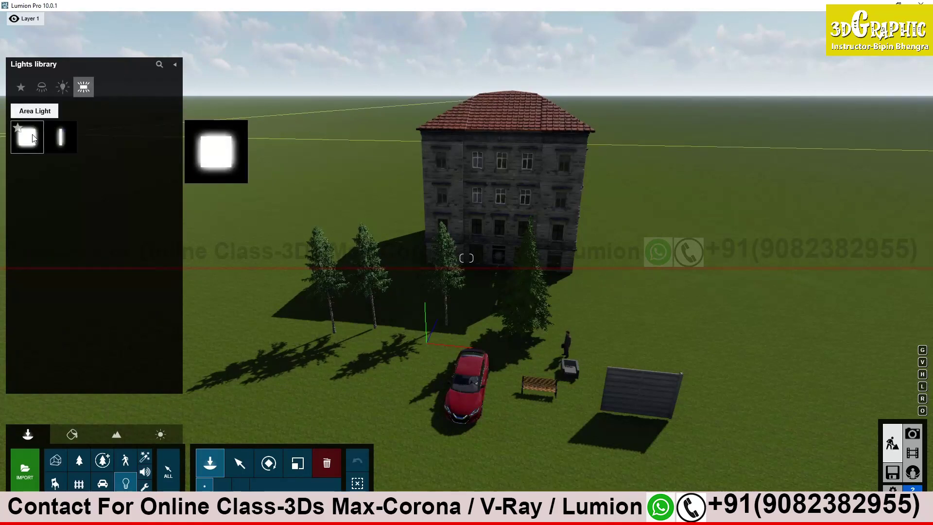
{"action": "left_click", "coordinate": [29, 138]}
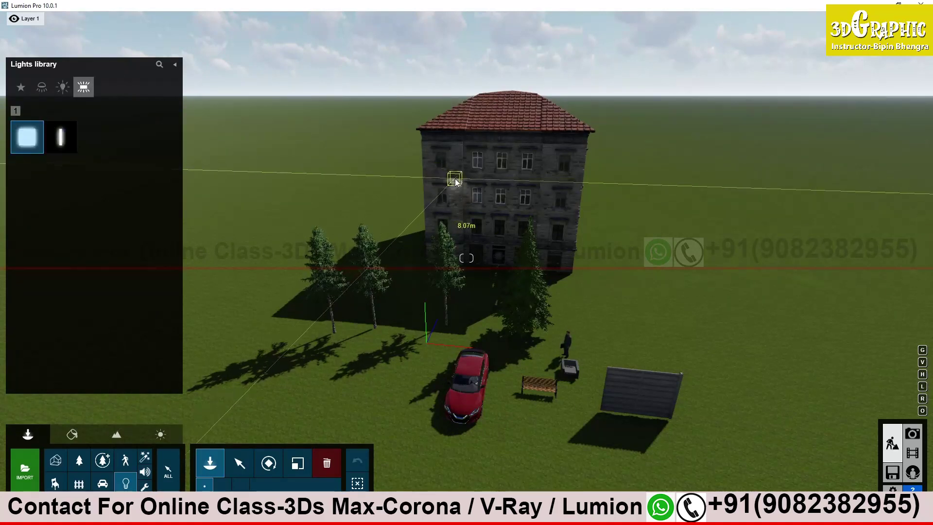
{"action": "left_click", "coordinate": [456, 182]}
{"action": "right_click_drag", "start_coordinate": [455, 183], "coordinate": [502, 228]}
{"action": "key", "text": "w"}
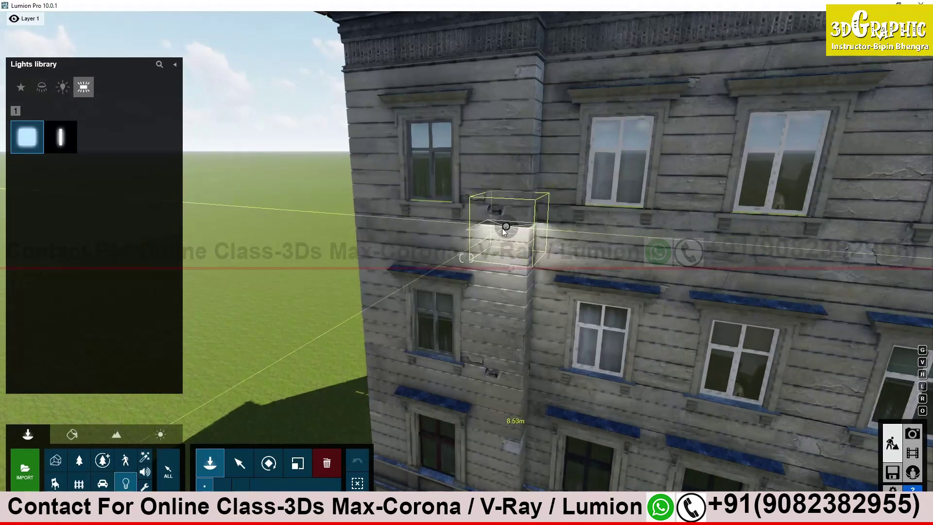
{"action": "left_click", "coordinate": [473, 243]}
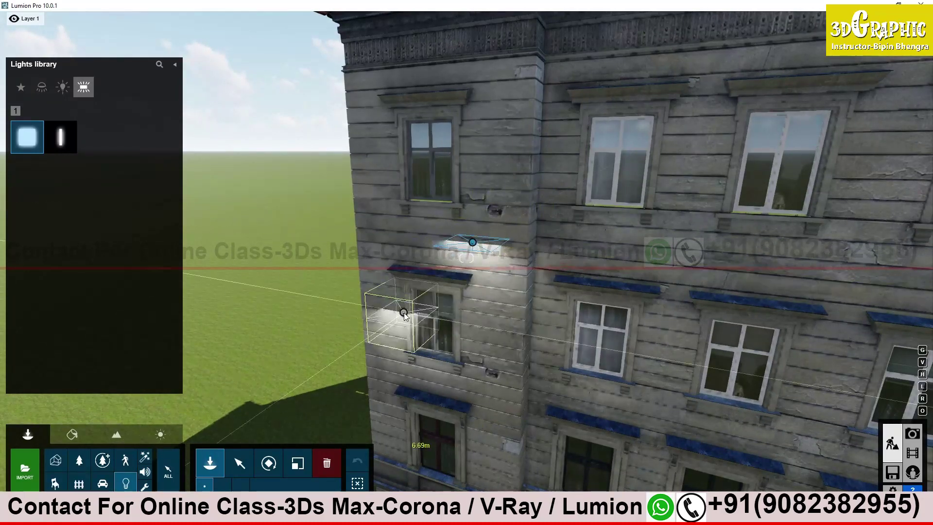
Step: Select the area light on the facade and rotate it upright
{"action": "left_click", "coordinate": [240, 463]}
{"action": "left_click", "coordinate": [475, 248]}
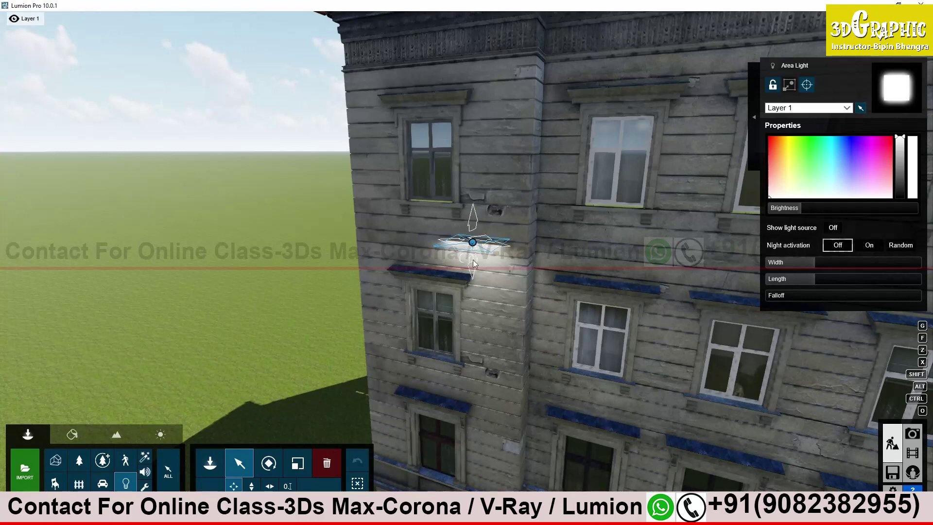
{"action": "left_click", "coordinate": [268, 463]}
{"action": "left_click_drag", "start_coordinate": [472, 239], "coordinate": [412, 278]}
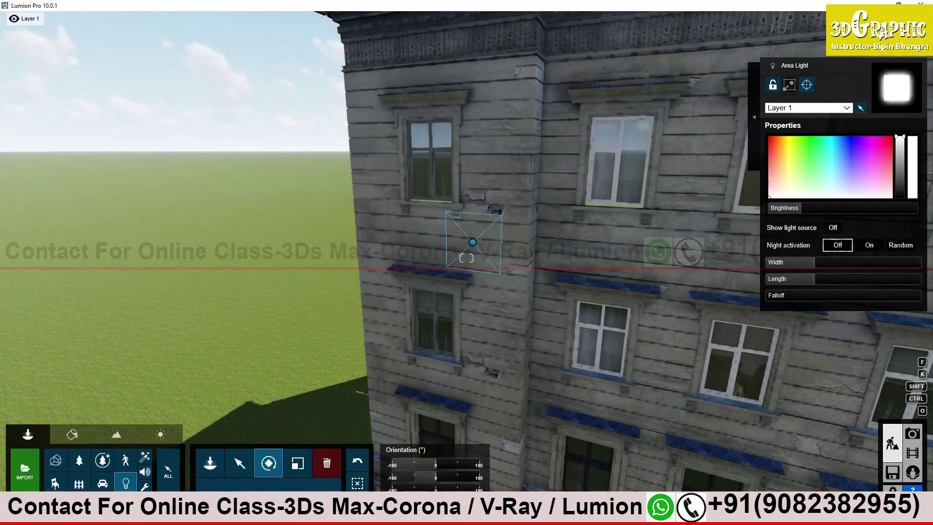
Step: Move the area light horizontally away from the facade, in front of the building's left corner
{"action": "left_click", "coordinate": [240, 466]}
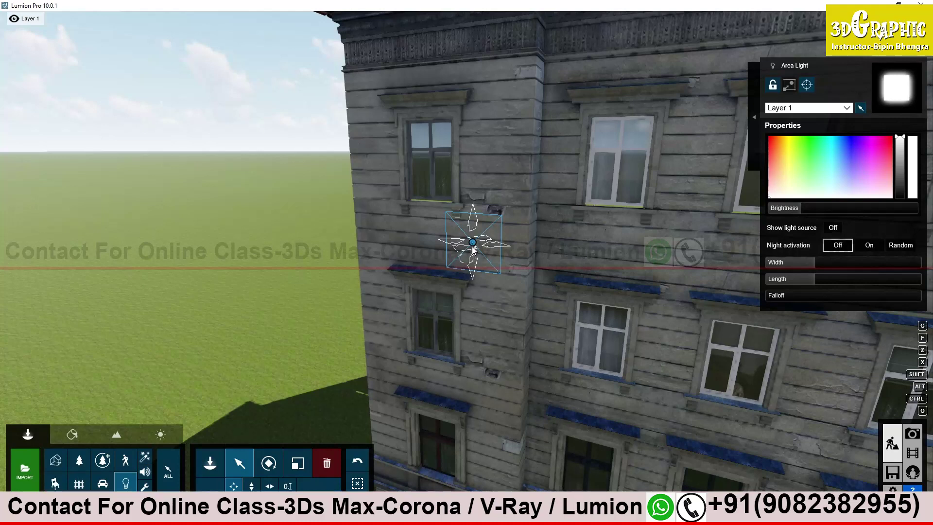
{"action": "left_click", "coordinate": [252, 486]}
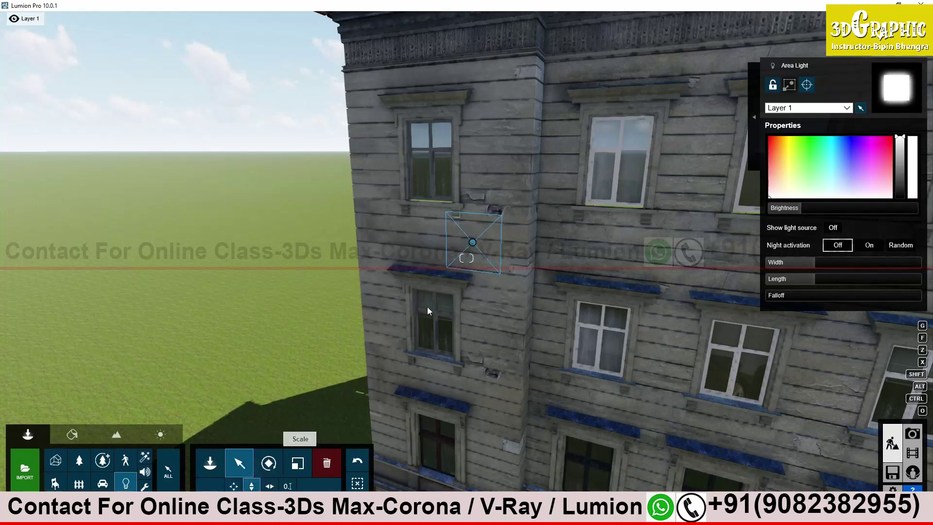
{"action": "left_click", "coordinate": [270, 486]}
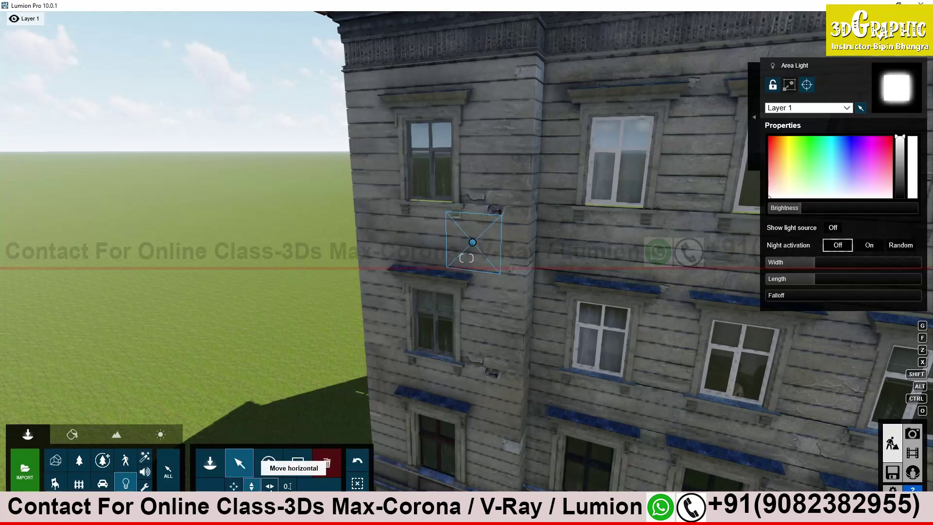
{"action": "left_click_drag", "start_coordinate": [472, 244], "coordinate": [386, 286]}
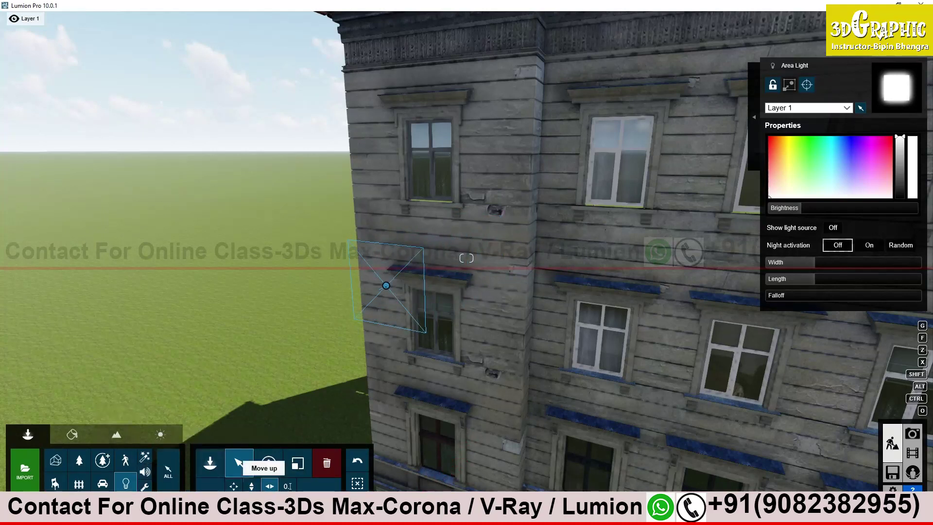
{"action": "left_click", "coordinate": [270, 467]}
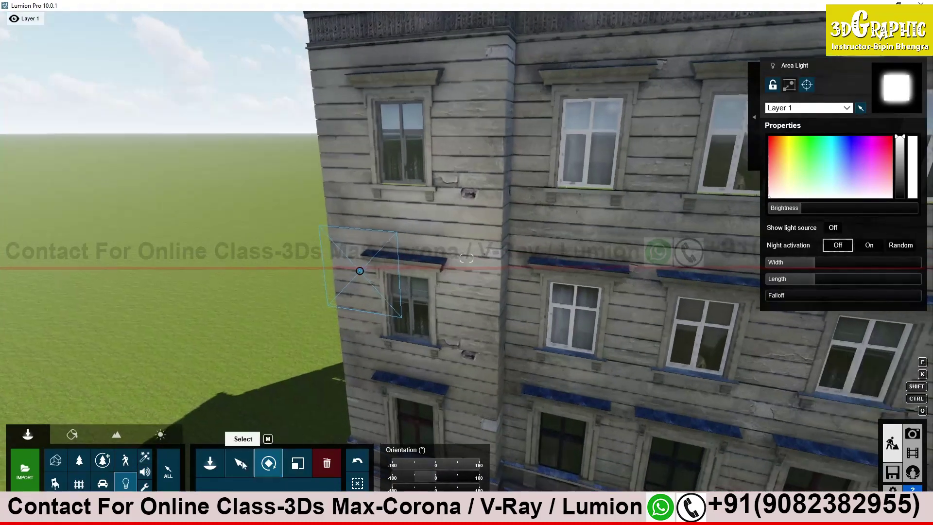
{"action": "left_click", "coordinate": [240, 463]}
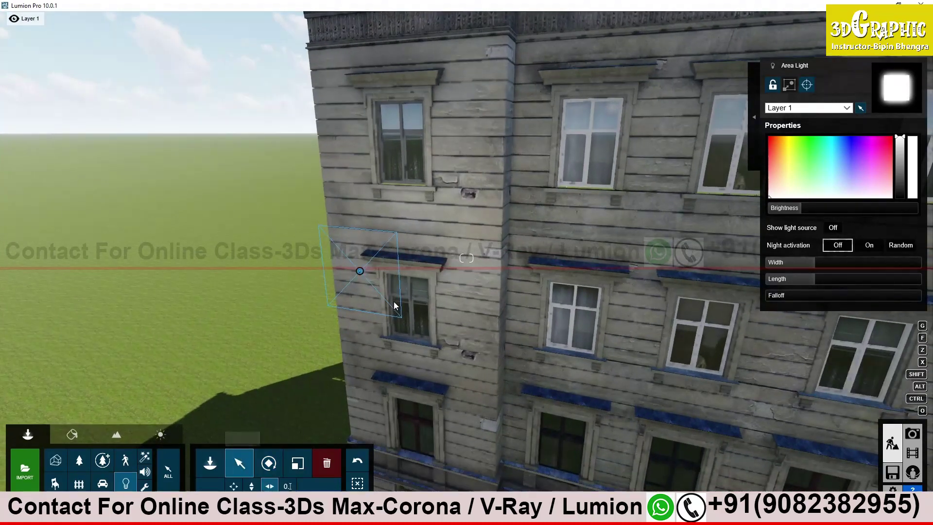
Step: Move the area light horizontally along the facade near the building's left corner and change its color to yellow
{"action": "left_click_drag", "start_coordinate": [365, 275], "coordinate": [433, 240]}
{"action": "right_click_drag", "start_coordinate": [433, 240], "coordinate": [482, 260]}
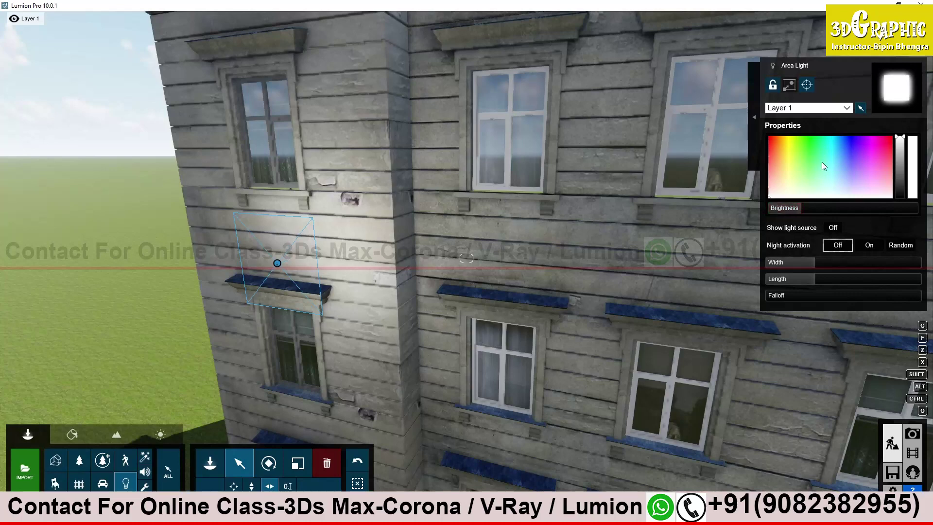
{"action": "left_click_drag", "start_coordinate": [802, 209], "coordinate": [801, 209]}
{"action": "left_click", "coordinate": [792, 160]}
{"action": "left_click", "coordinate": [826, 170]}
{"action": "left_click_drag", "start_coordinate": [785, 151], "coordinate": [786, 160]}
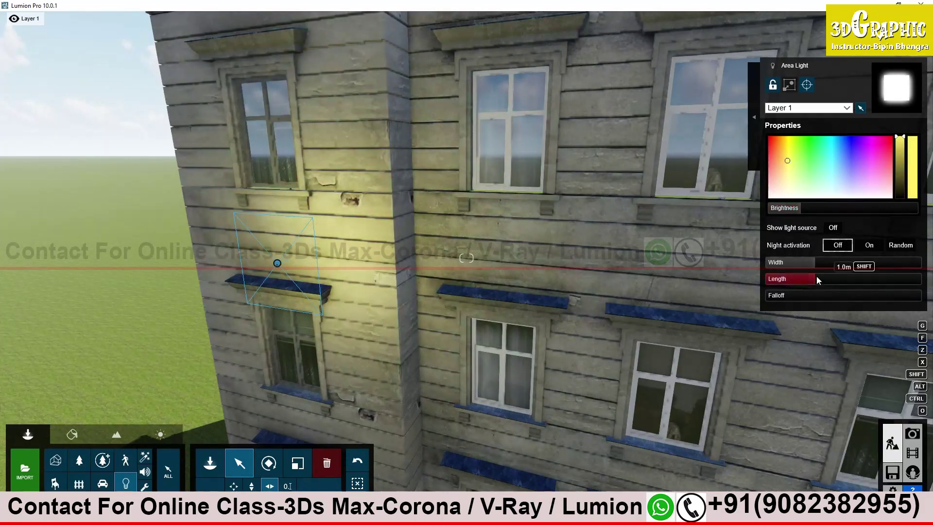
Step: Slightly enlarge the area light to a width of about 1.0 m and a length of about 1.1 m
{"action": "left_click_drag", "start_coordinate": [814, 263], "coordinate": [820, 263]}
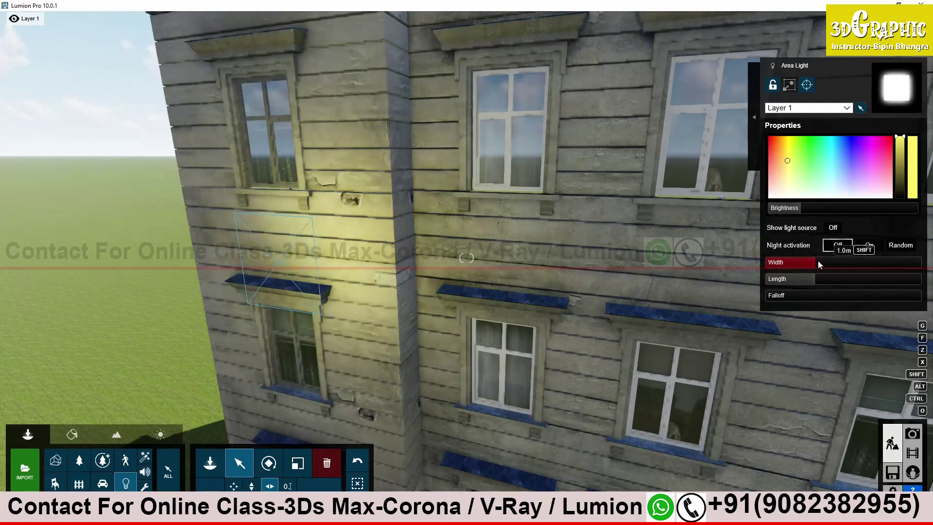
{"action": "mouse_move", "coordinate": [815, 263]}
{"action": "left_mouse_down"}
{"action": "mouse_move", "coordinate": [818, 281]}
{"action": "mouse_move", "coordinate": [807, 278]}
{"action": "mouse_move", "coordinate": [847, 282]}
{"action": "mouse_move", "coordinate": [800, 282]}
{"action": "mouse_move", "coordinate": [809, 262]}
{"action": "mouse_move", "coordinate": [797, 262]}
{"action": "mouse_move", "coordinate": [812, 264]}
{"action": "mouse_move", "coordinate": [818, 279]}
{"action": "mouse_move", "coordinate": [817, 263]}
{"action": "left_mouse_up"}
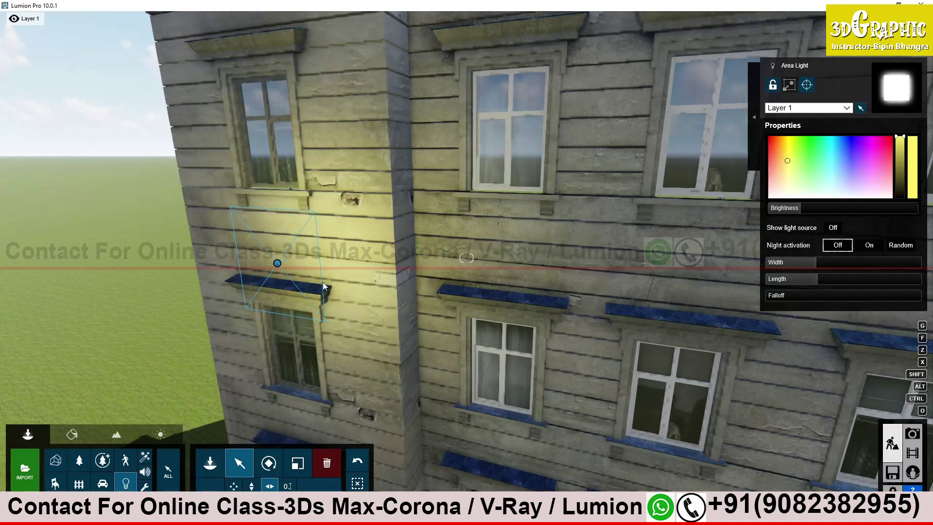
{"action": "right_click_drag", "start_coordinate": [324, 275], "coordinate": [340, 242]}
{"action": "key", "text": "s"}
{"action": "key", "text": "w"}
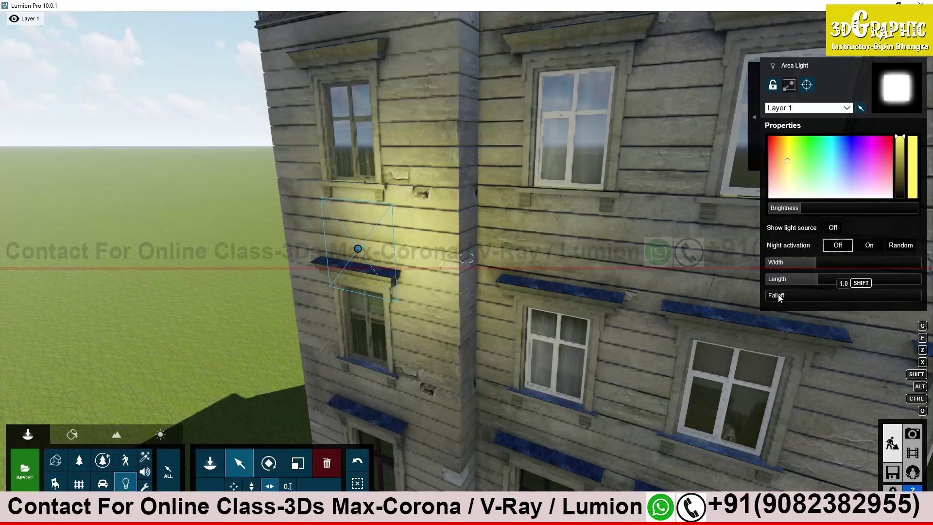
Step: Set the area light's brightness to about 66.1 and increase its falloff
{"action": "mouse_move", "coordinate": [778, 297]}
{"action": "left_mouse_down"}
{"action": "mouse_move", "coordinate": [850, 305]}
{"action": "mouse_move", "coordinate": [788, 301]}
{"action": "left_mouse_up"}
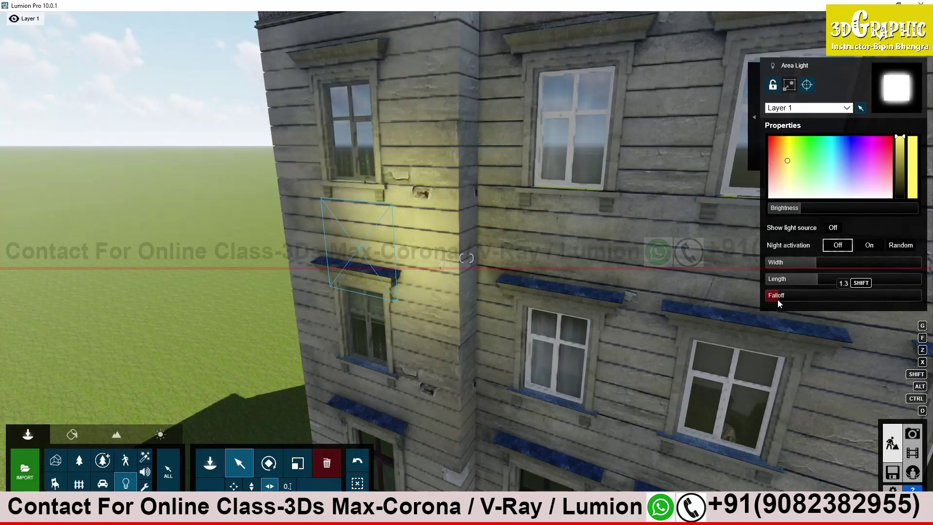
{"action": "mouse_move", "coordinate": [775, 297]}
{"action": "left_mouse_down"}
{"action": "mouse_move", "coordinate": [833, 295]}
{"action": "mouse_move", "coordinate": [769, 297]}
{"action": "left_mouse_up"}
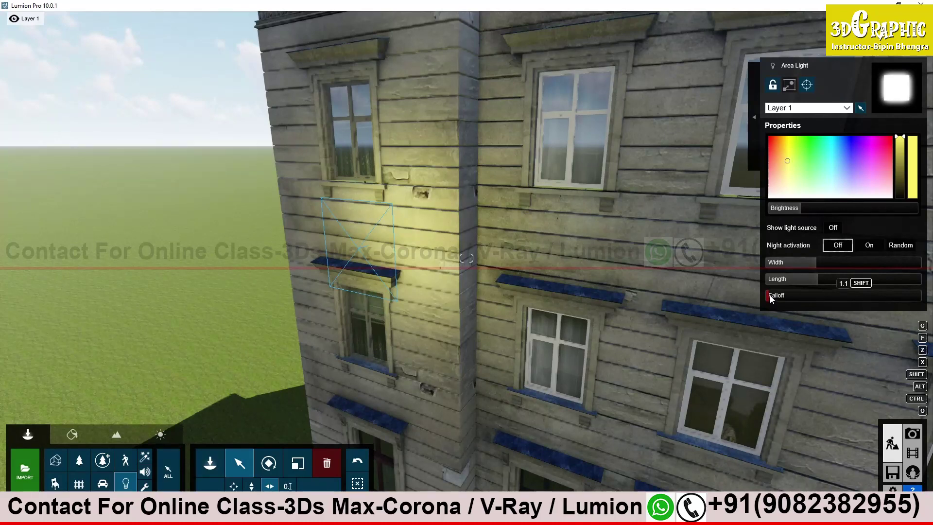
{"action": "left_click_drag", "start_coordinate": [777, 298], "coordinate": [819, 300]}
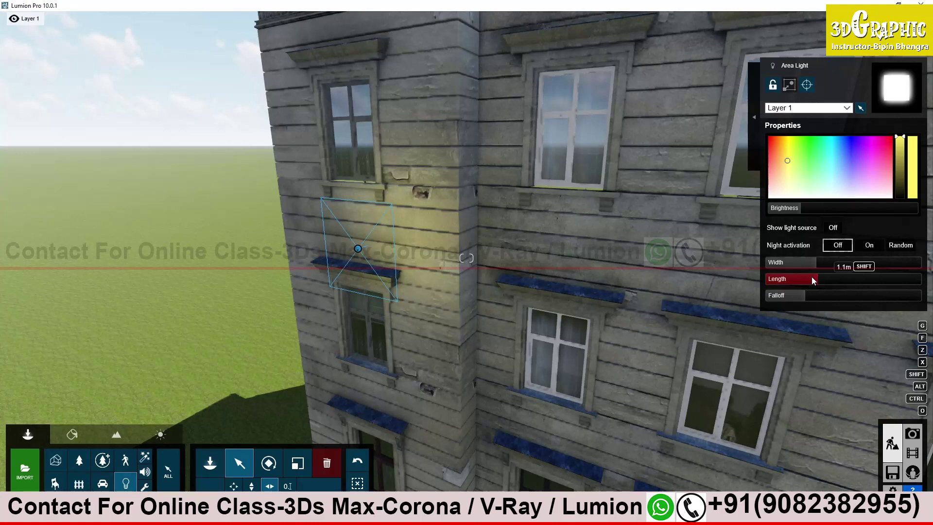
{"action": "left_click_drag", "start_coordinate": [797, 210], "coordinate": [804, 213]}
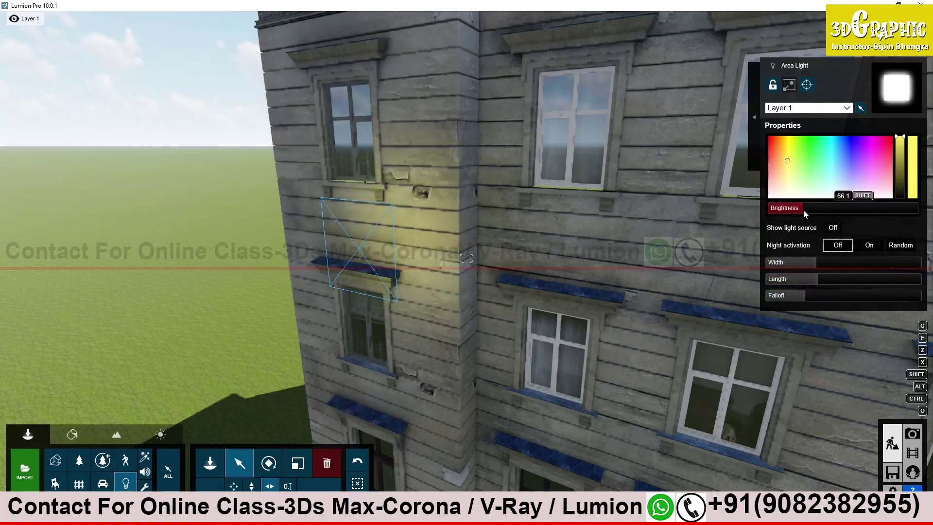
{"action": "mouse_move", "coordinate": [809, 298]}
{"action": "left_mouse_down"}
{"action": "mouse_move", "coordinate": [783, 296]}
{"action": "mouse_move", "coordinate": [799, 294]}
{"action": "left_mouse_up"}
{"action": "right_click_drag", "start_coordinate": [389, 233], "coordinate": [340, 240]}
{"action": "key", "text": "w"}
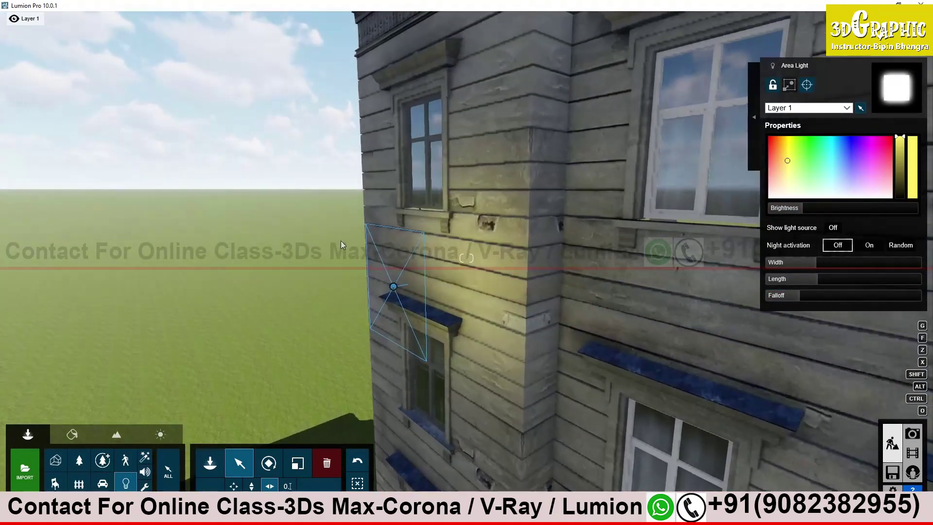
{"action": "mouse_move", "coordinate": [801, 295]}
{"action": "left_mouse_down"}
{"action": "mouse_move", "coordinate": [783, 294]}
{"action": "mouse_move", "coordinate": [808, 295]}
{"action": "mouse_move", "coordinate": [797, 294]}
{"action": "left_mouse_up"}
{"action": "mouse_move", "coordinate": [538, 301]}
{"action": "right_mouse_down"}
{"action": "mouse_move", "coordinate": [538, 283]}
{"action": "mouse_move", "coordinate": [539, 298]}
{"action": "right_mouse_up"}
{"action": "key", "text": "s"}
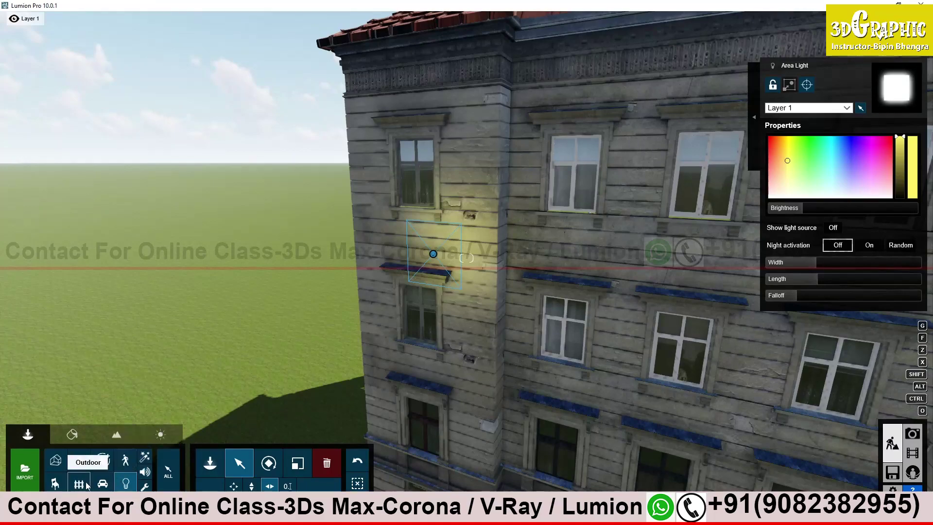
Step: Browse the fountains in the Effects library and preview several of them on the grass beside the red car
{"action": "right_click_drag", "start_coordinate": [466, 257], "coordinate": [444, 257]}
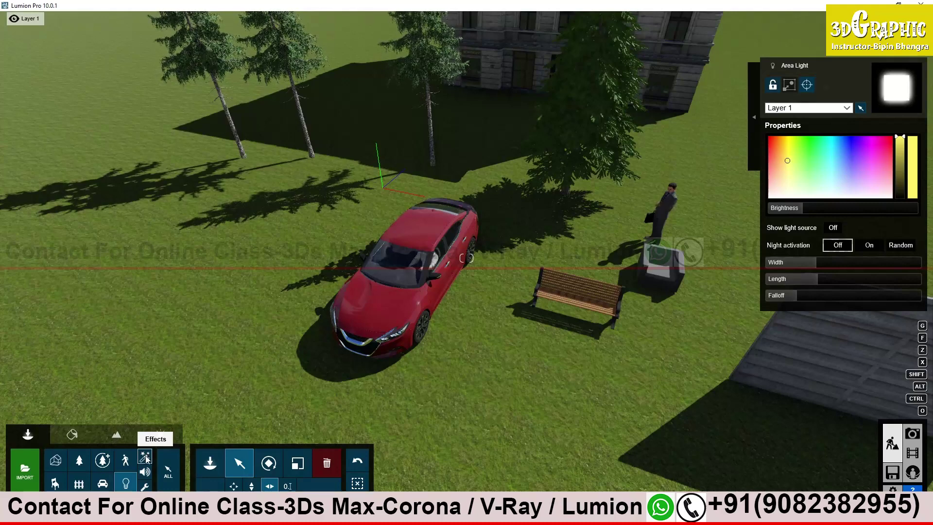
{"action": "left_click", "coordinate": [210, 464]}
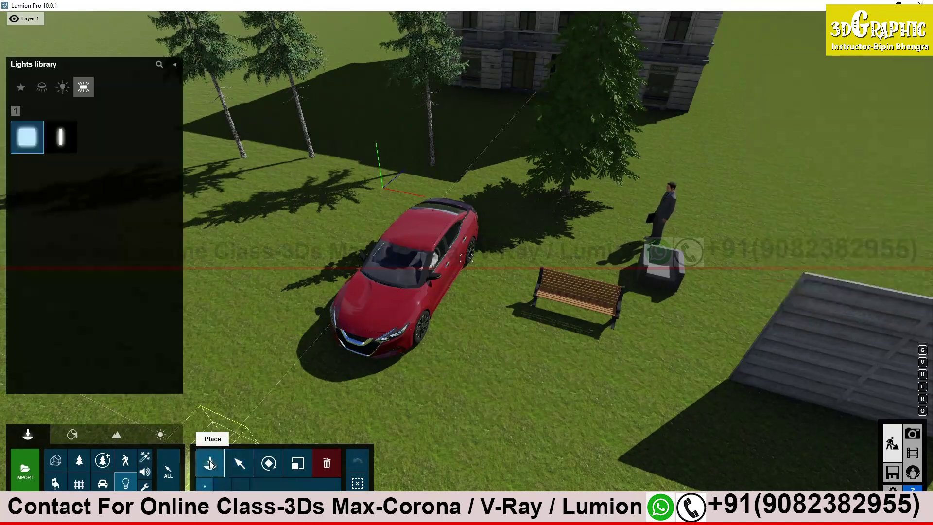
{"action": "left_click", "coordinate": [145, 458]}
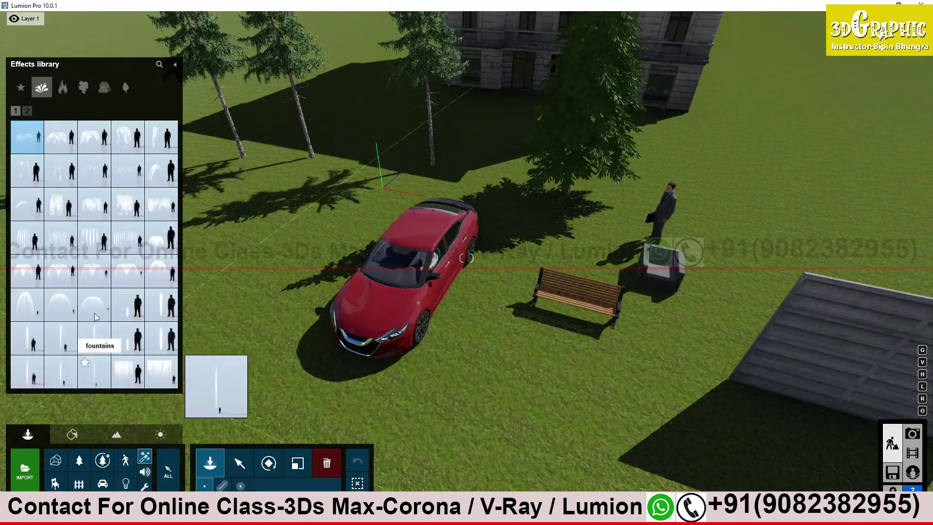
{"action": "left_click", "coordinate": [29, 142]}
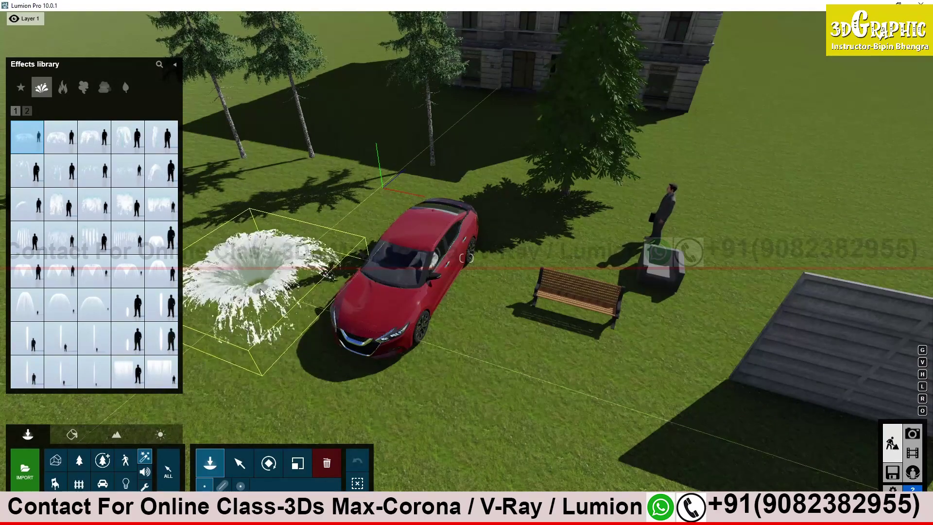
{"action": "left_click", "coordinate": [161, 305]}
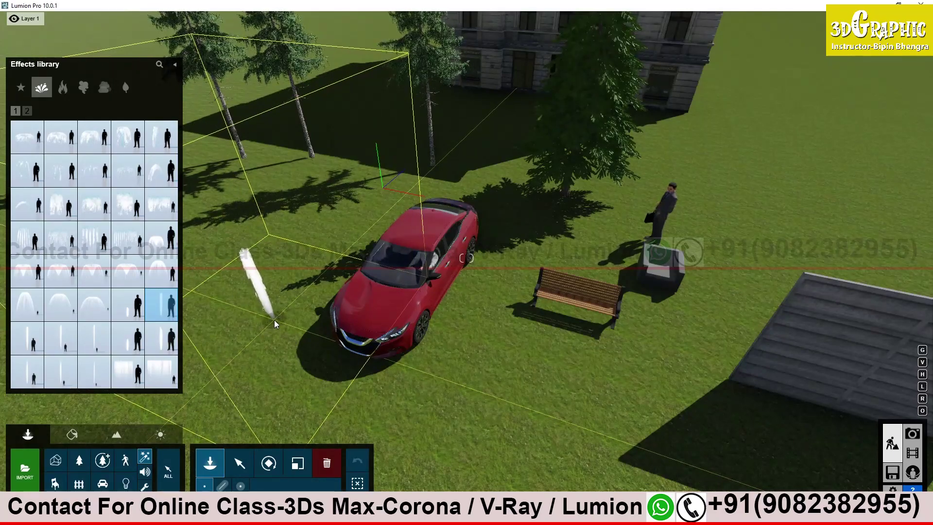
{"action": "left_click", "coordinate": [128, 271]}
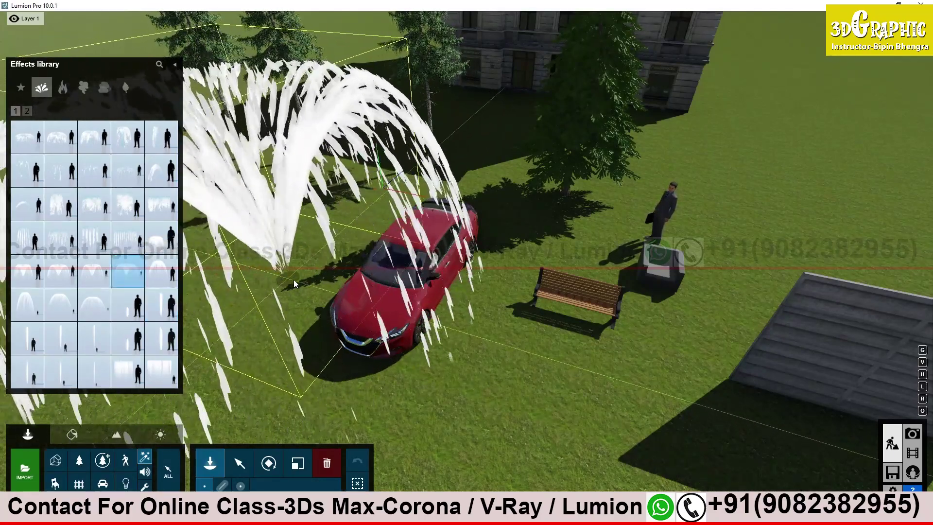
{"action": "left_click", "coordinate": [139, 211]}
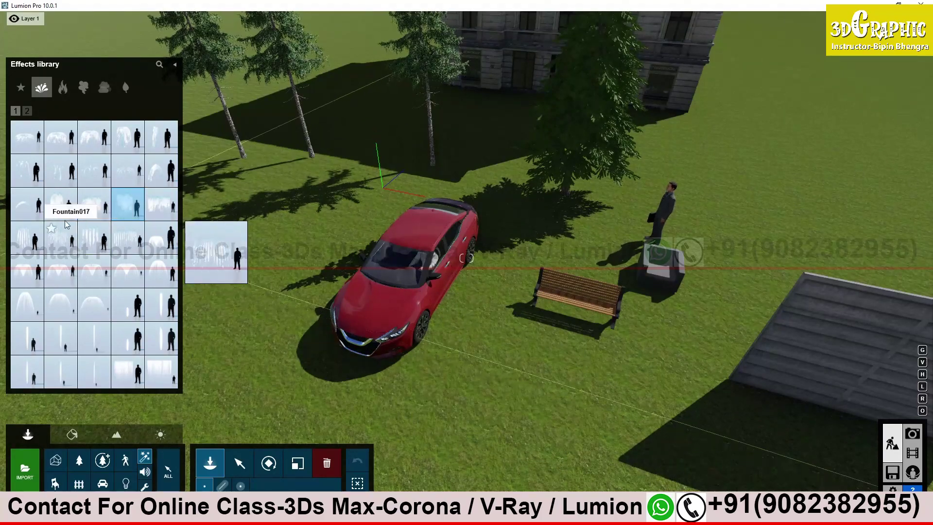
Step: Place Fountain012 from the Effects library on the face of the upright wall panel beyond the bench
{"action": "left_click", "coordinate": [61, 204]}
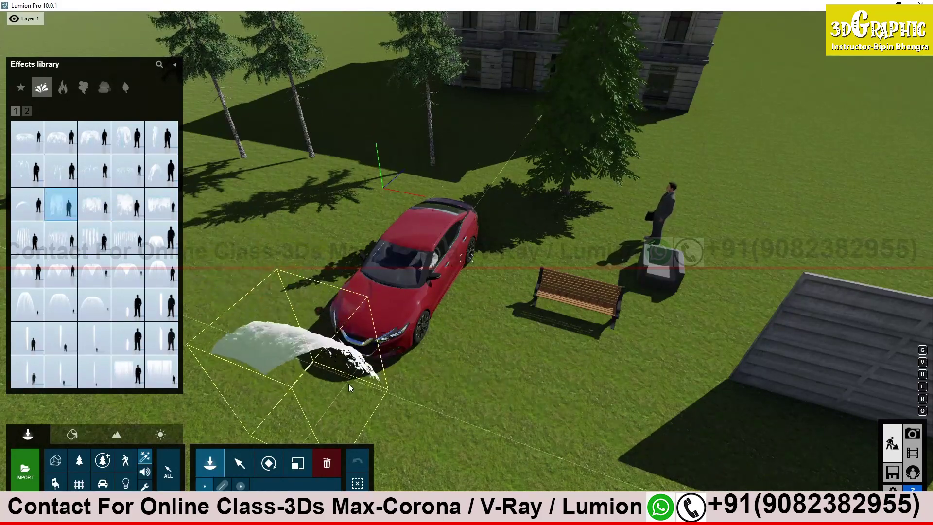
{"action": "left_click", "coordinate": [287, 214]}
{"action": "right_click_drag", "start_coordinate": [287, 214], "coordinate": [615, 256]}
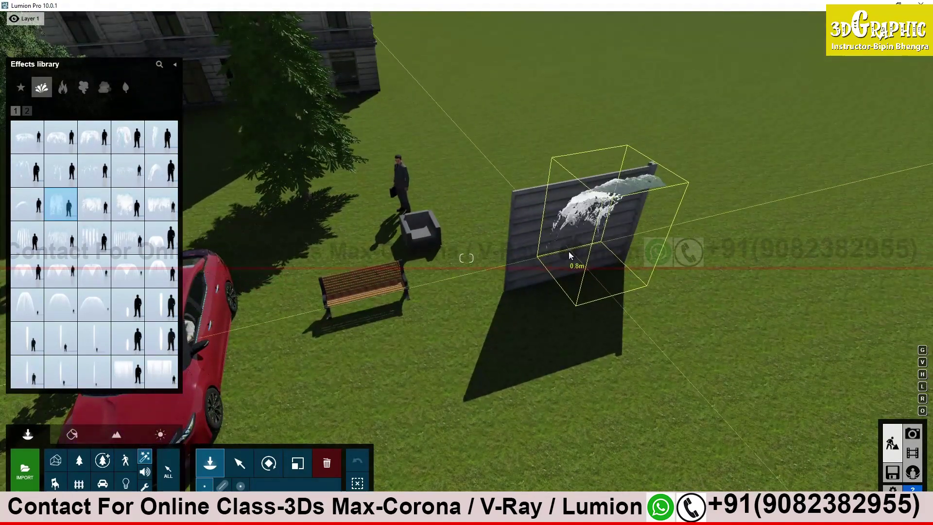
{"action": "left_click", "coordinate": [563, 268]}
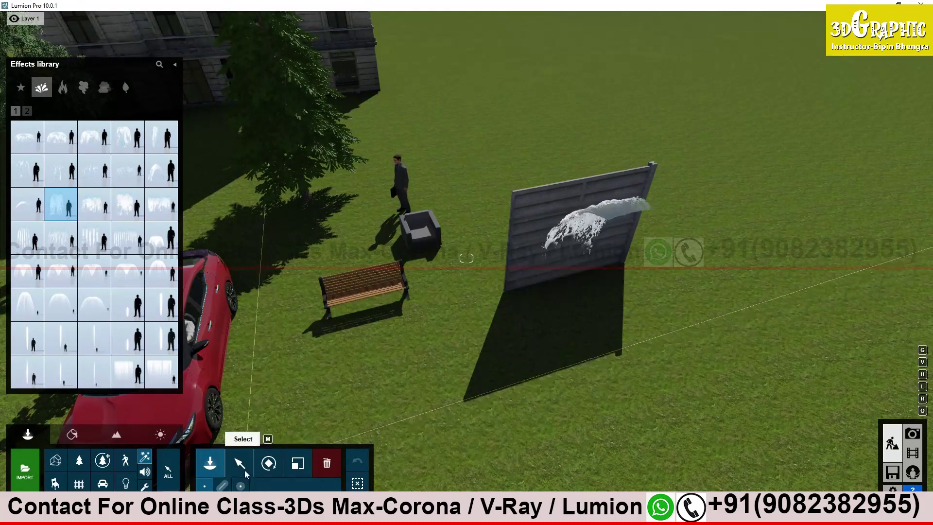
Step: Rotate the fountain to pour outward from the wall panel and move it horizontally in front of the panel
{"action": "left_click", "coordinate": [268, 462]}
{"action": "mouse_move", "coordinate": [566, 264]}
{"action": "left_mouse_down"}
{"action": "mouse_move", "coordinate": [559, 176]}
{"action": "mouse_move", "coordinate": [497, 156]}
{"action": "mouse_move", "coordinate": [430, 109]}
{"action": "left_mouse_up"}
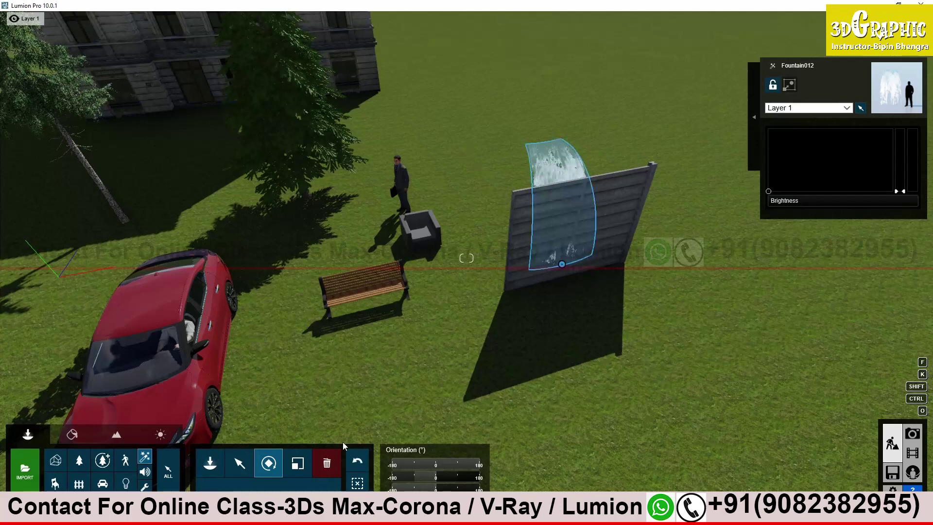
{"action": "left_click", "coordinate": [239, 462]}
{"action": "left_click", "coordinate": [269, 484]}
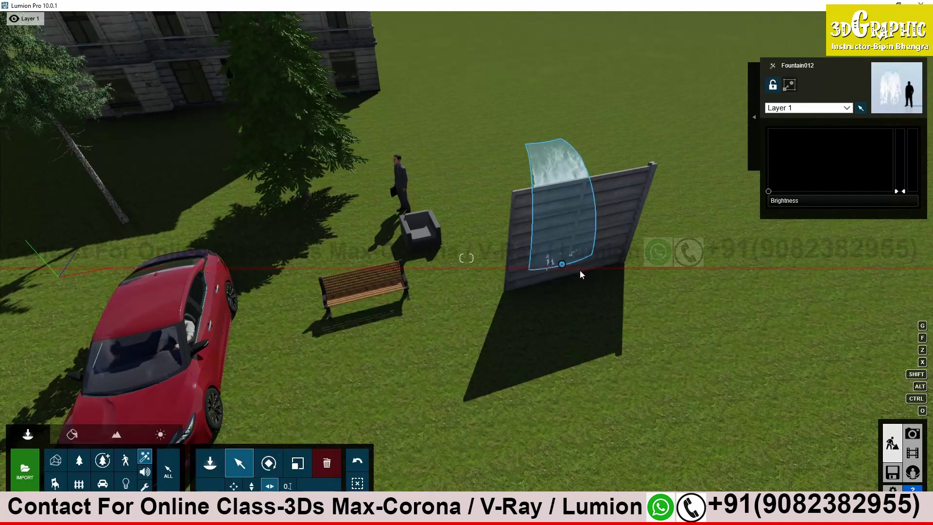
{"action": "left_click_drag", "start_coordinate": [562, 264], "coordinate": [587, 330]}
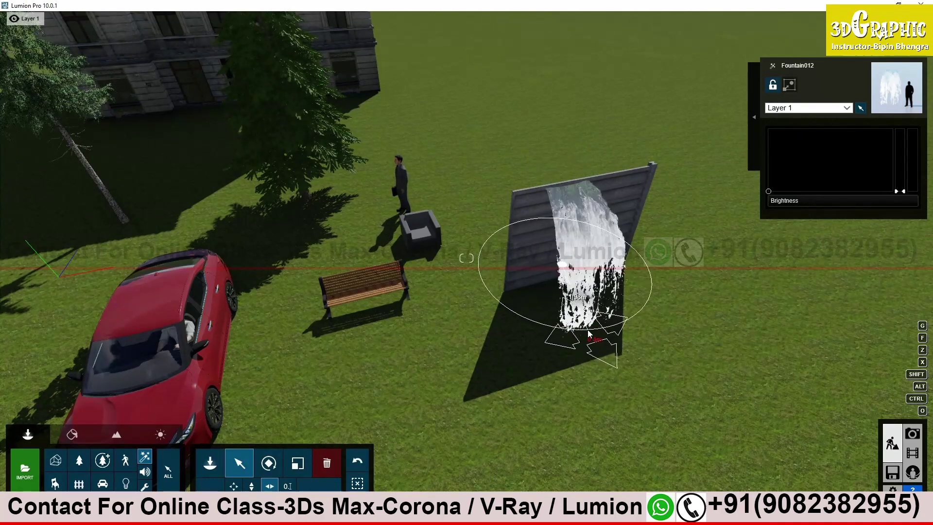
Step: Scale the fountain down slightly to about 0.9x so it fits against the wall panel
{"action": "right_click_drag", "start_coordinate": [586, 331], "coordinate": [631, 340]}
{"action": "key", "text": "w"}
{"action": "right_click_drag", "start_coordinate": [466, 258], "coordinate": [527, 305]}
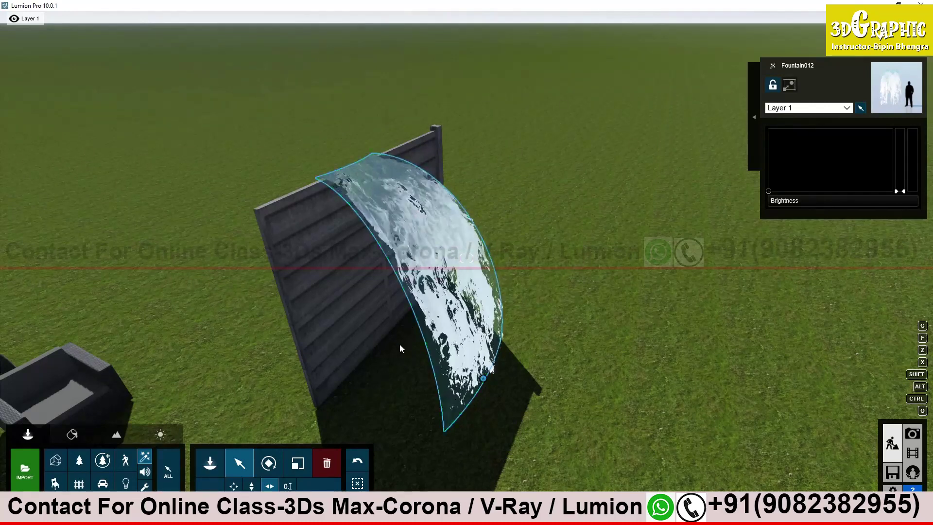
{"action": "left_click", "coordinate": [297, 464]}
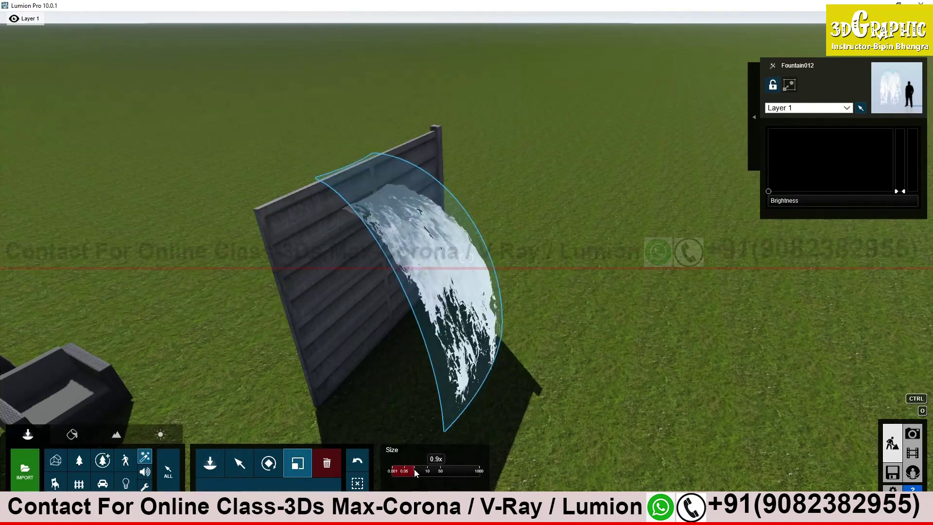
{"action": "left_click_drag", "start_coordinate": [415, 470], "coordinate": [415, 468]}
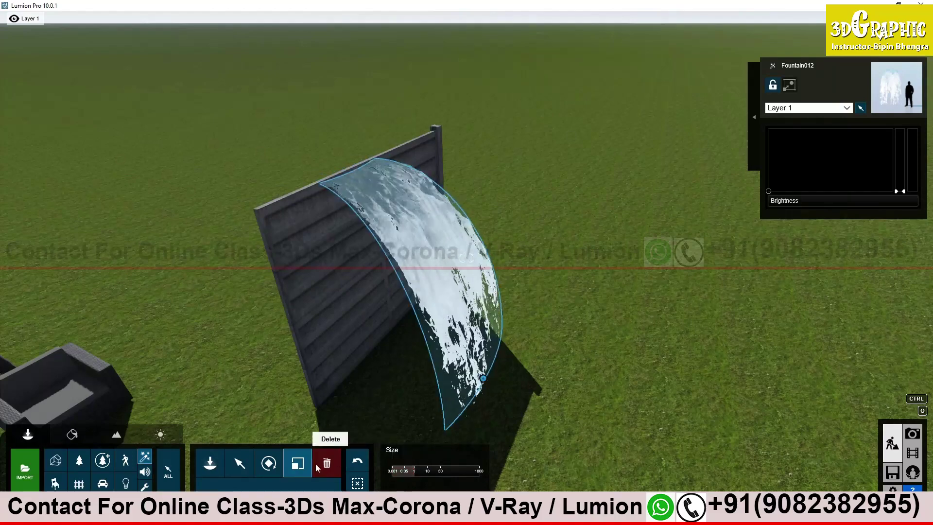
{"action": "left_click", "coordinate": [270, 464]}
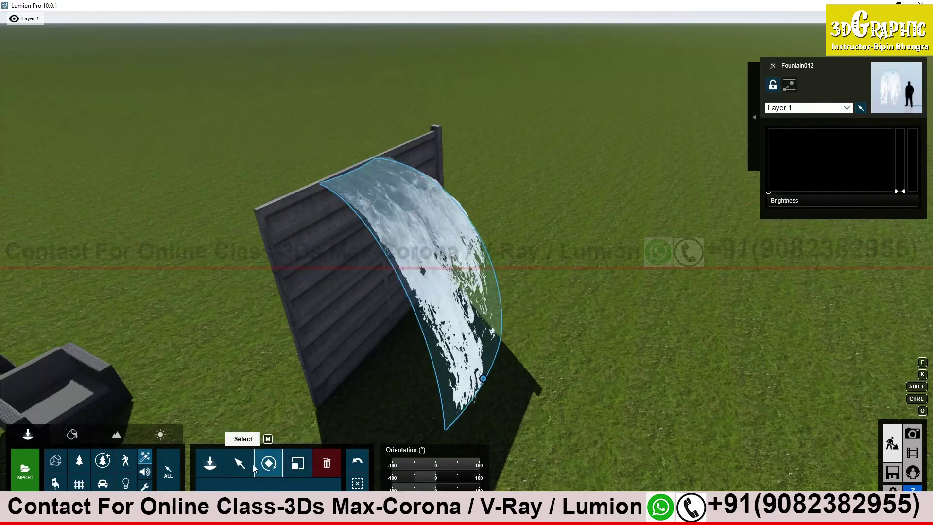
{"action": "left_click", "coordinate": [305, 466]}
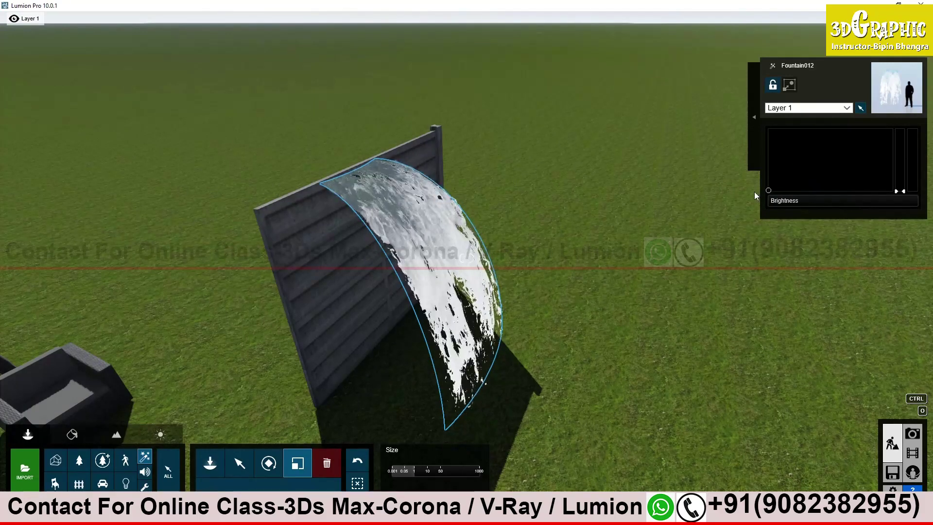
Step: Try green and yellow on the fountain's color picker and set a dark purple, then nudge its size
{"action": "left_click_drag", "start_coordinate": [902, 191], "coordinate": [904, 170]}
{"action": "left_click", "coordinate": [781, 132]}
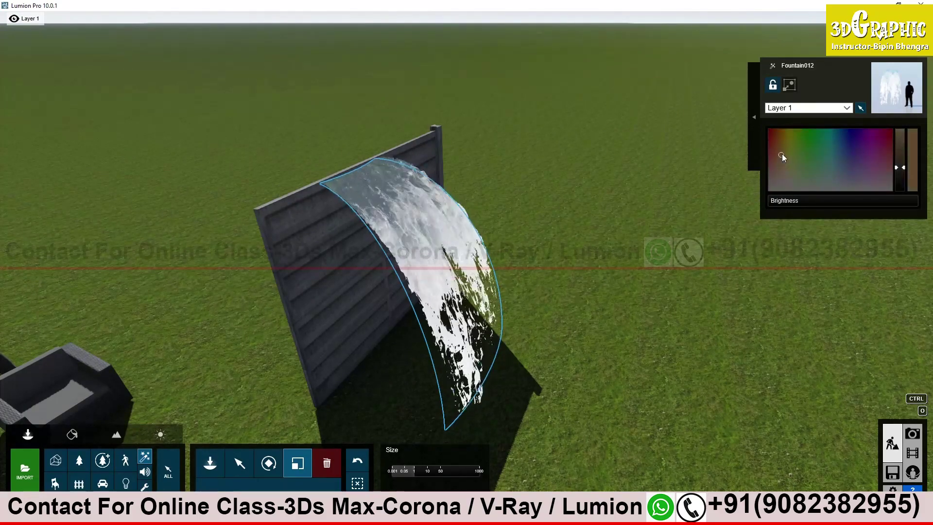
{"action": "left_click", "coordinate": [791, 142]}
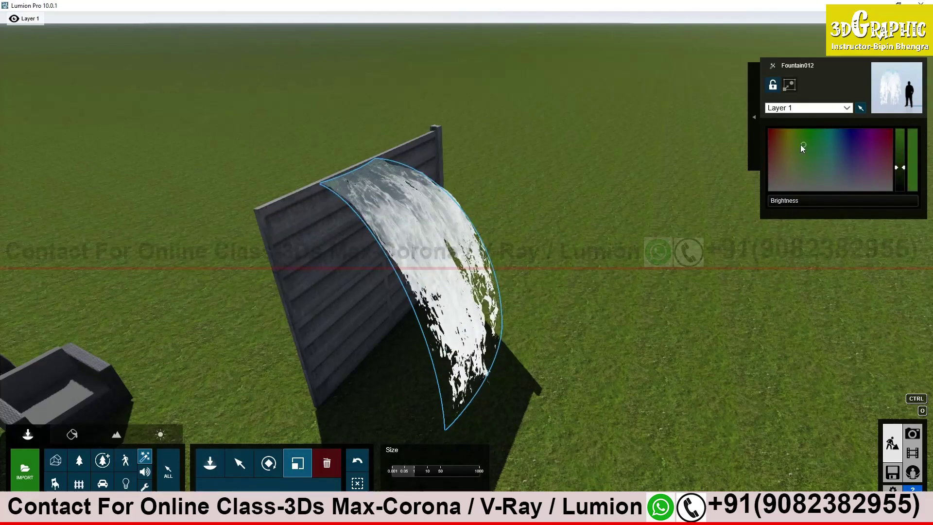
{"action": "left_click", "coordinate": [899, 141]}
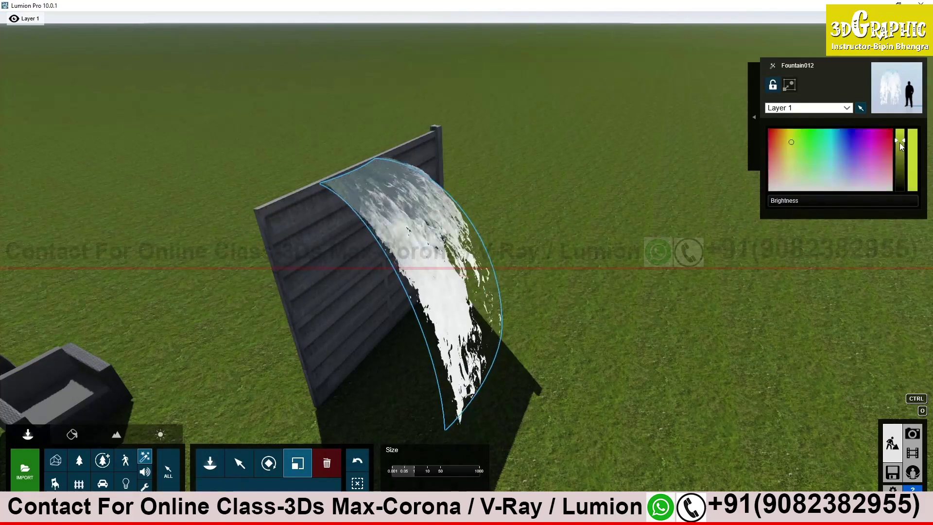
{"action": "left_click", "coordinate": [863, 136]}
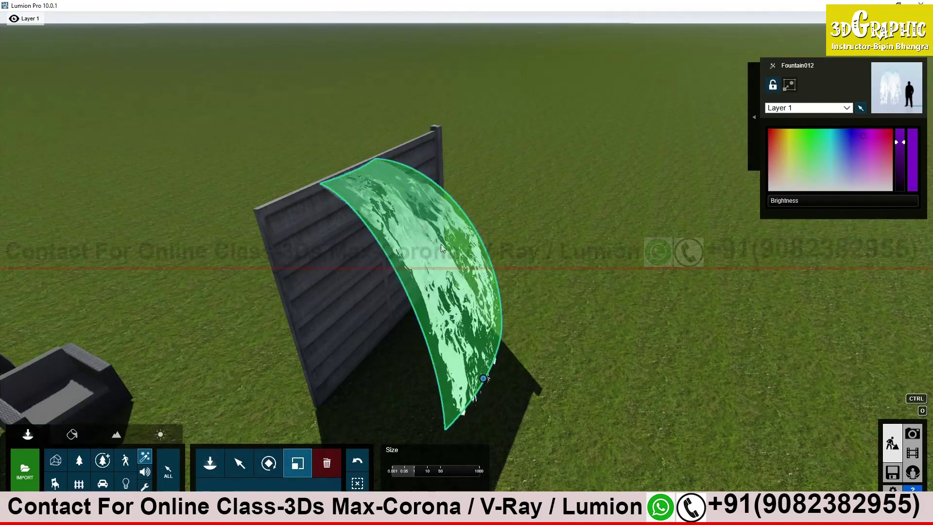
{"action": "left_click_drag", "start_coordinate": [898, 144], "coordinate": [900, 176]}
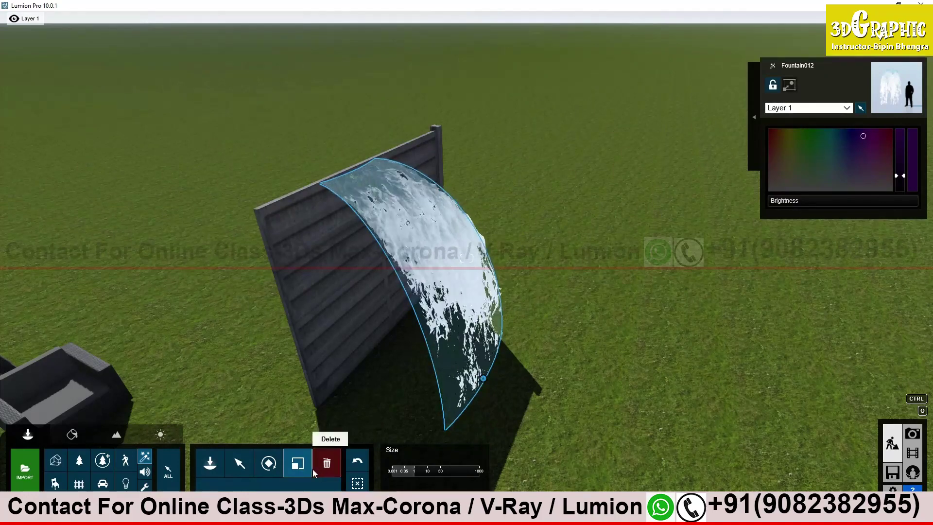
{"action": "left_click_drag", "start_coordinate": [414, 471], "coordinate": [415, 471]}
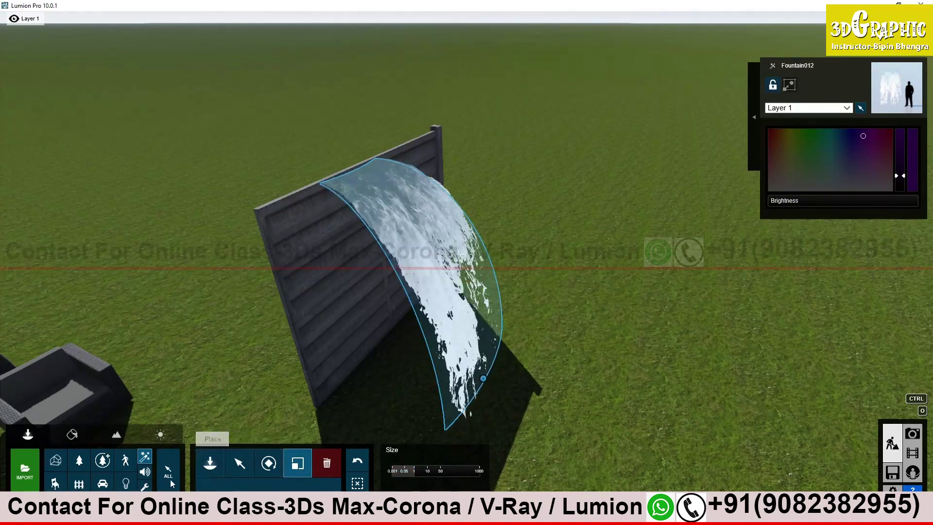
Step: Examine the scene's layers and the layer choices available for the selected fountain
{"action": "right_click_drag", "start_coordinate": [466, 258], "coordinate": [413, 205]}
{"action": "key", "text": "s"}
{"action": "key", "text": "w"}
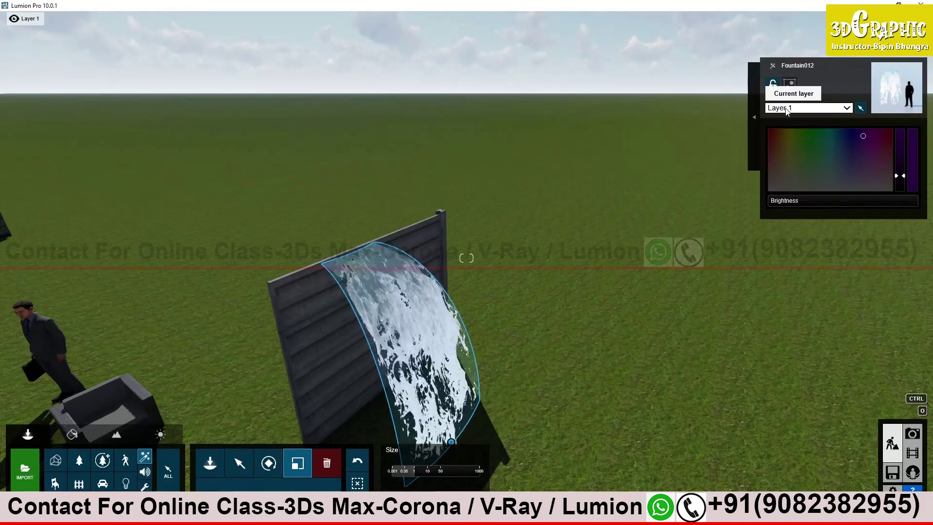
{"action": "mouse_move", "coordinate": [27, 22]}
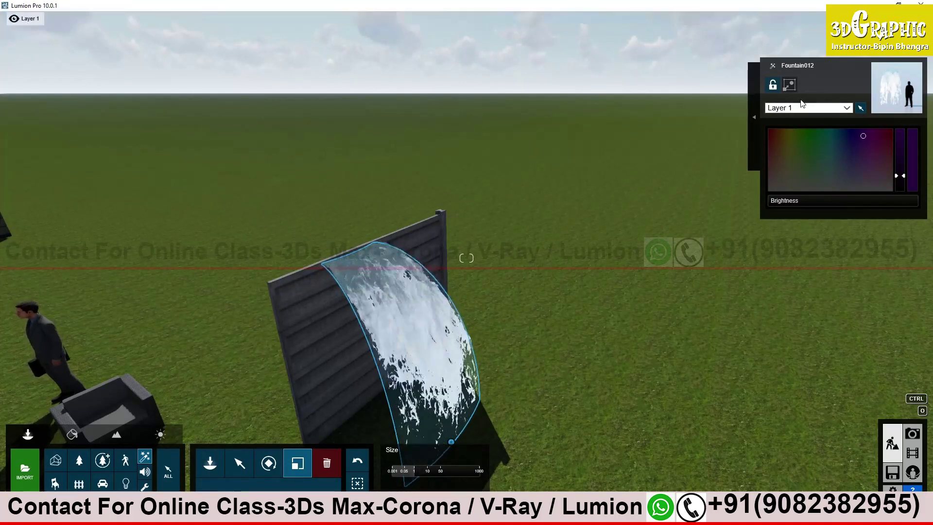
{"action": "right_click_drag", "start_coordinate": [455, 288], "coordinate": [437, 314]}
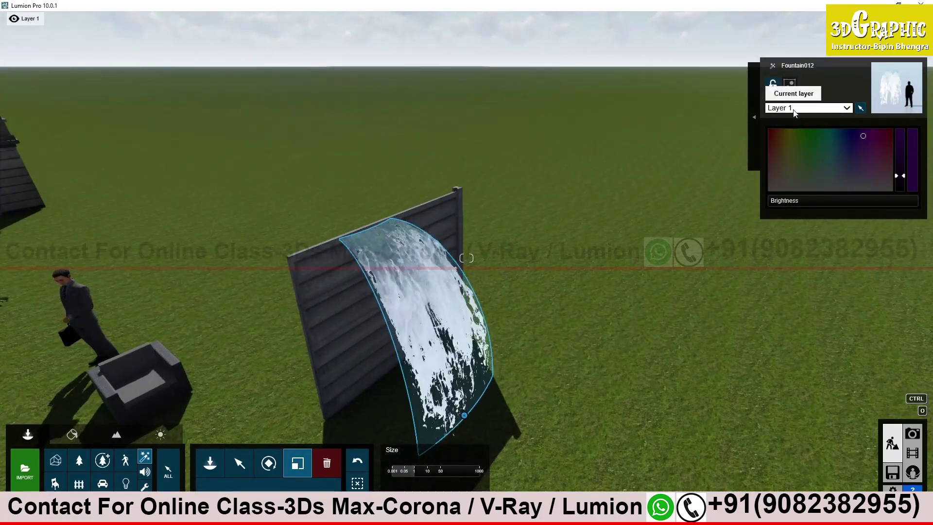
{"action": "mouse_move", "coordinate": [13, 23]}
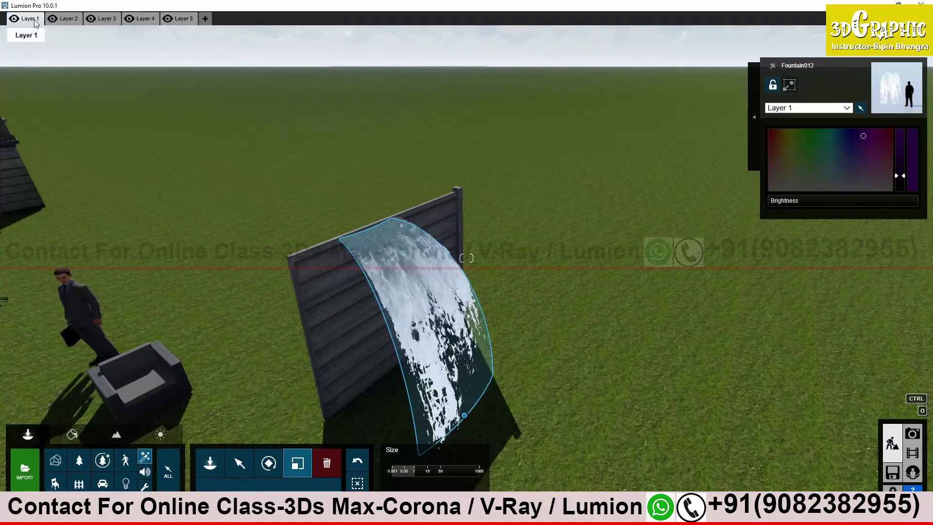
{"action": "left_click", "coordinate": [847, 108]}
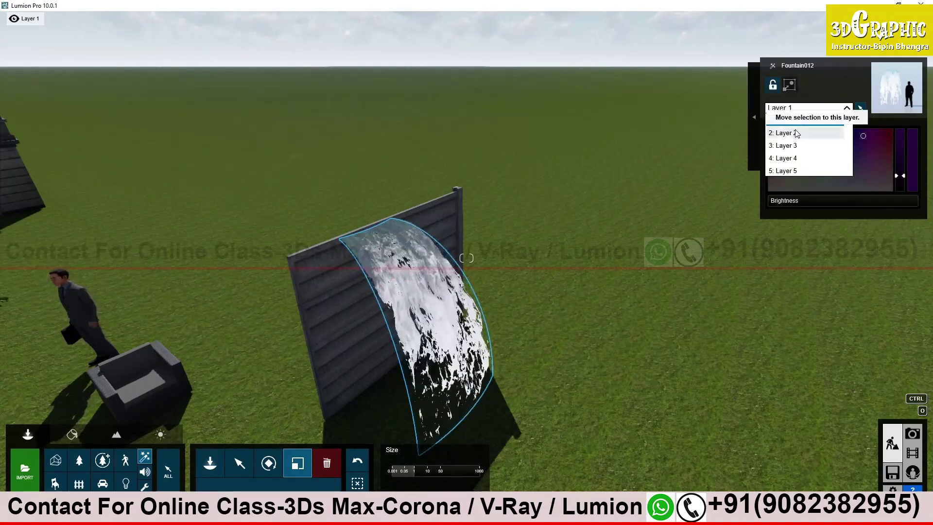
{"action": "left_click", "coordinate": [847, 108]}
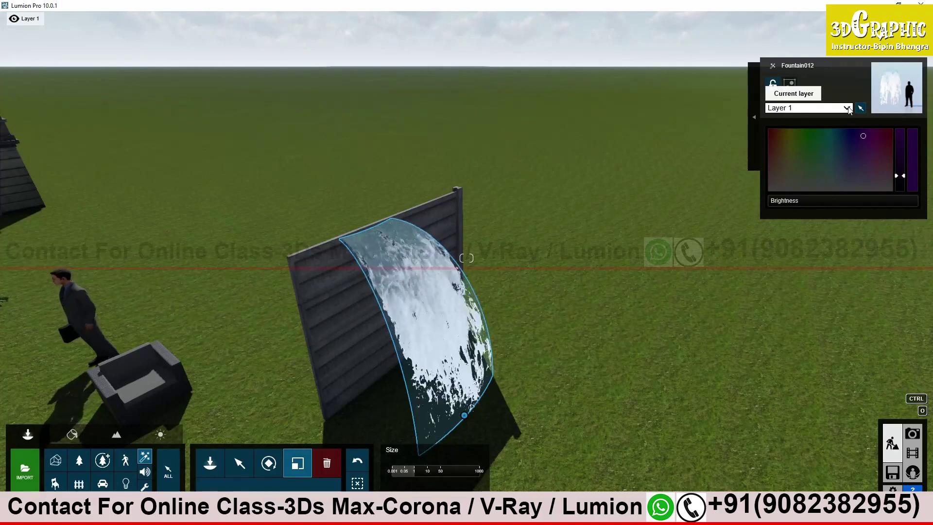
{"action": "left_click", "coordinate": [847, 108]}
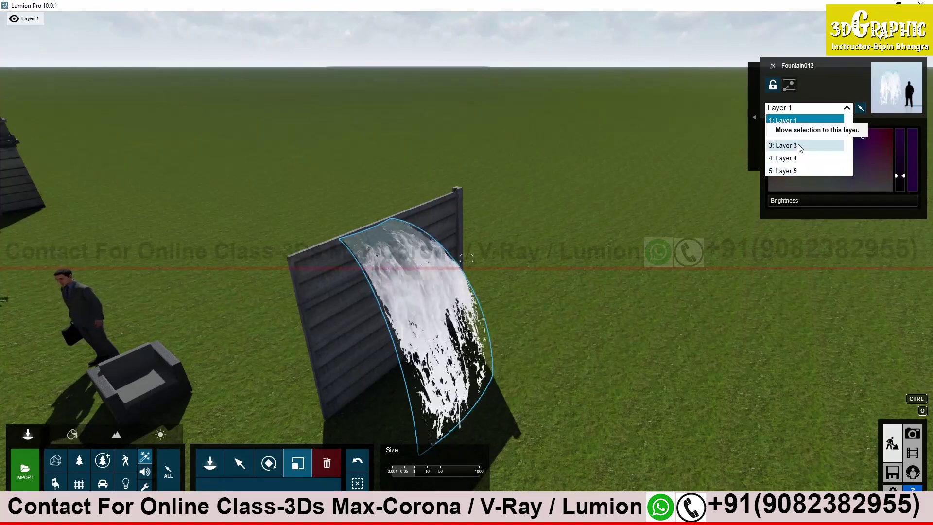
{"action": "left_click", "coordinate": [833, 88]}
Step: Move the selected fountain from its current layer to Layer 2
{"action": "right_click_drag", "start_coordinate": [287, 272], "coordinate": [253, 294]}
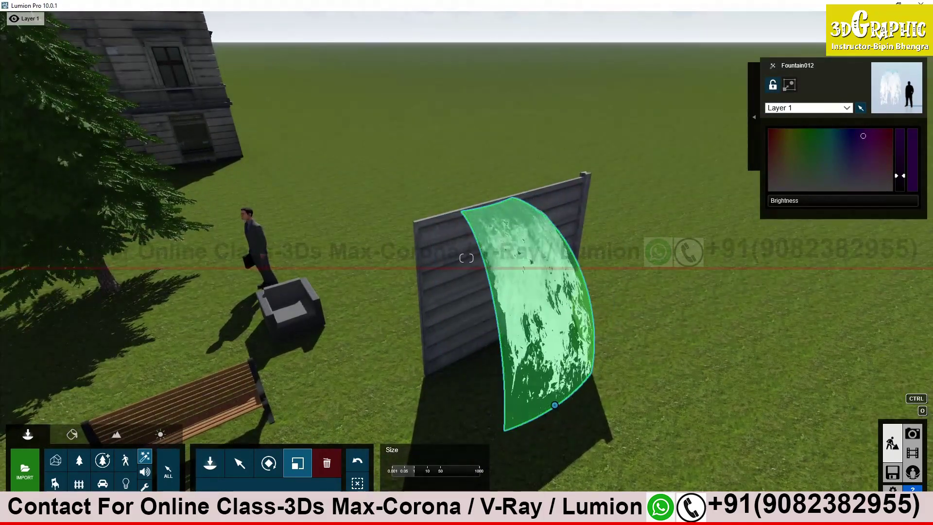
{"action": "right_click_drag", "start_coordinate": [496, 249], "coordinate": [523, 236]}
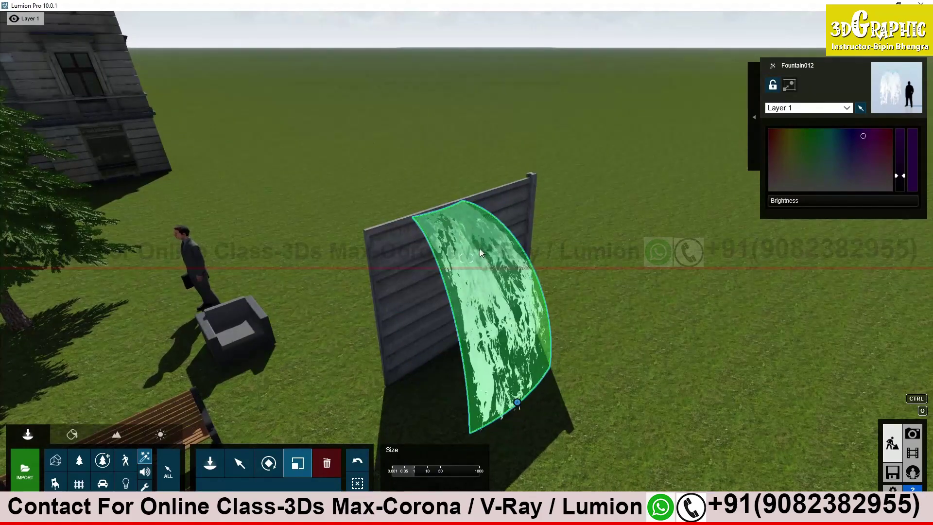
{"action": "left_click", "coordinate": [850, 111]}
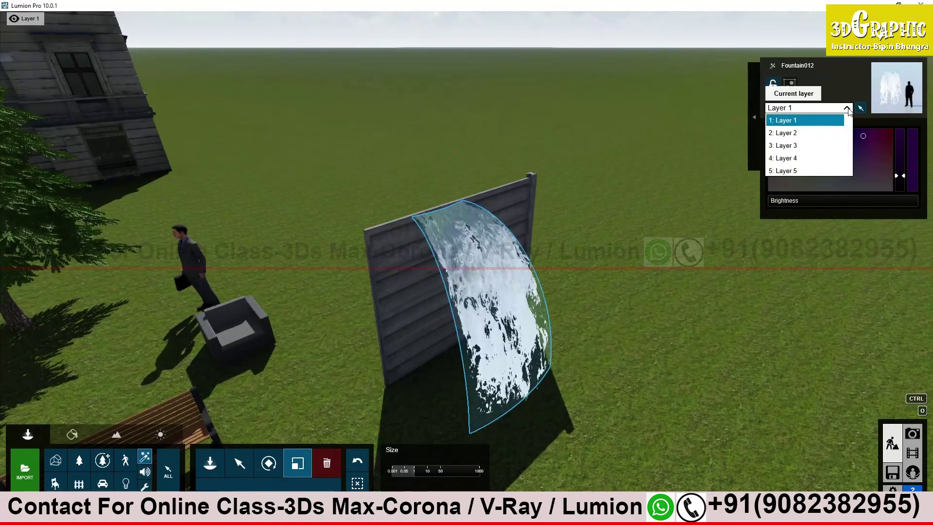
{"action": "left_click", "coordinate": [800, 134]}
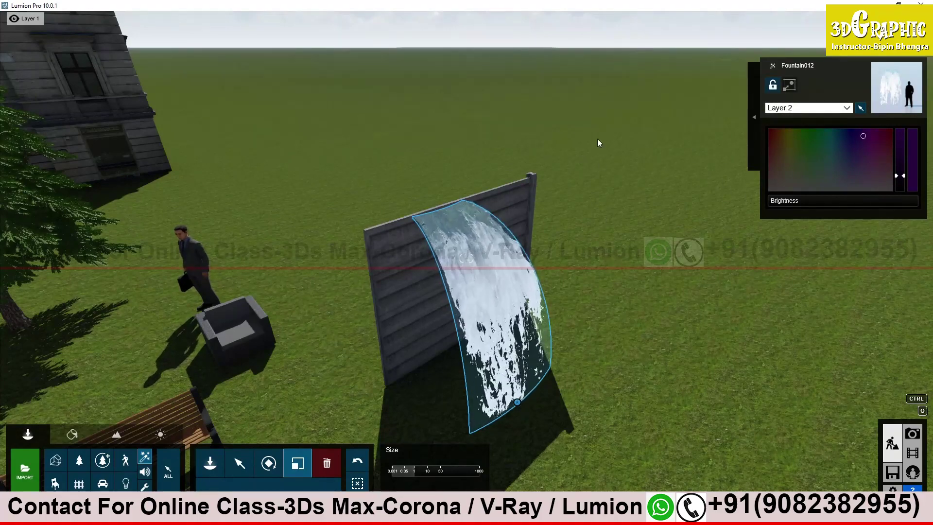
Step: Hide Layer 2 to check the scene without the fountain, then show the layer again
{"action": "mouse_move", "coordinate": [56, 23]}
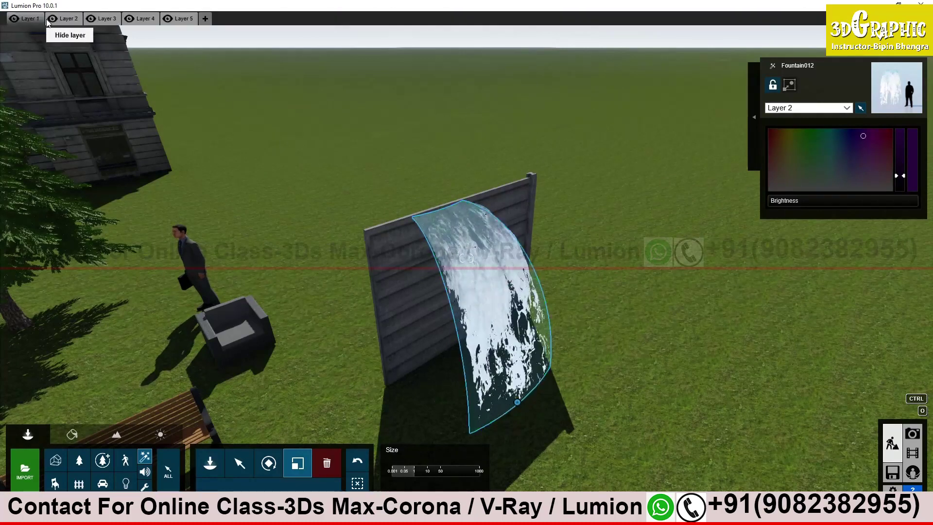
{"action": "left_click", "coordinate": [52, 19]}
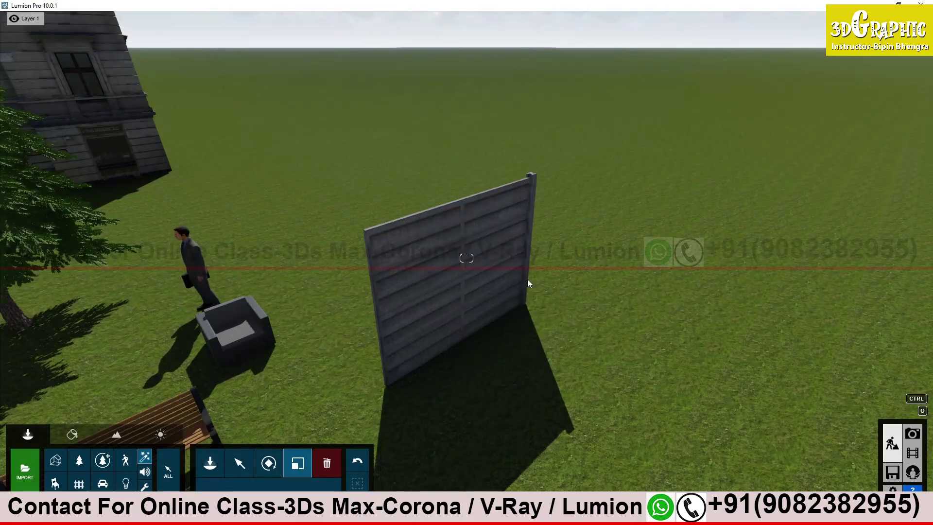
{"action": "mouse_move", "coordinate": [511, 286]}
{"action": "right_mouse_down"}
{"action": "mouse_move", "coordinate": [476, 282]}
{"action": "mouse_move", "coordinate": [508, 283]}
{"action": "right_mouse_up"}
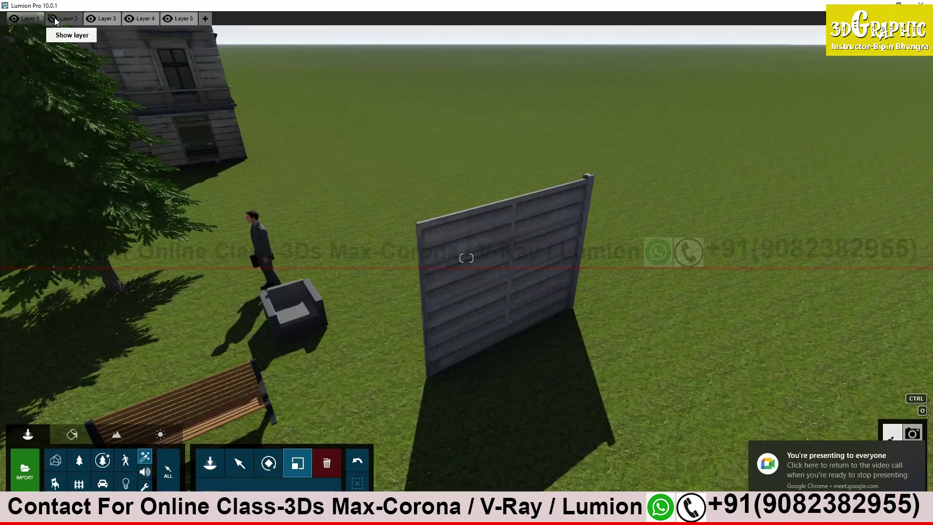
{"action": "left_click", "coordinate": [58, 18]}
{"action": "right_click_drag", "start_coordinate": [639, 333], "coordinate": [240, 214]}
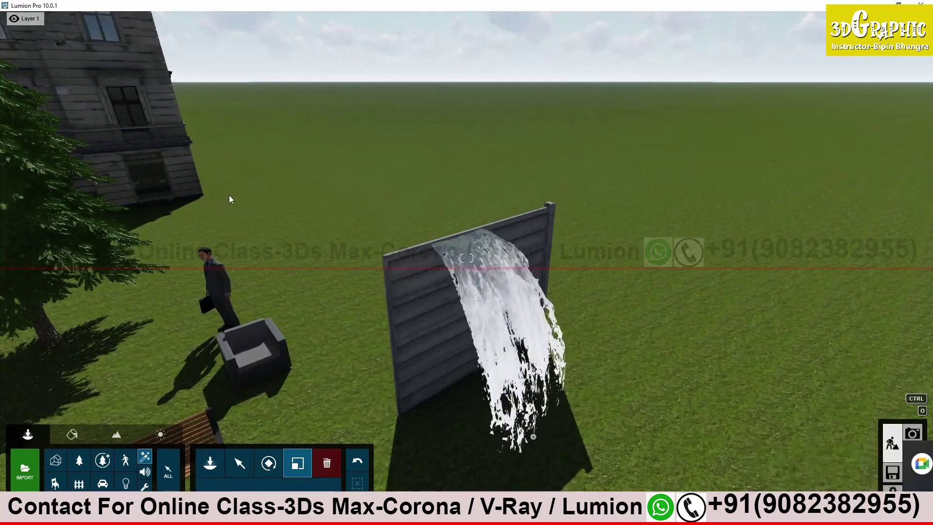
Step: Select the fountain, then the apartment block behind the tree as an outdoor object, ready for moving
{"action": "left_click", "coordinate": [467, 276]}
{"action": "left_click", "coordinate": [466, 276]}
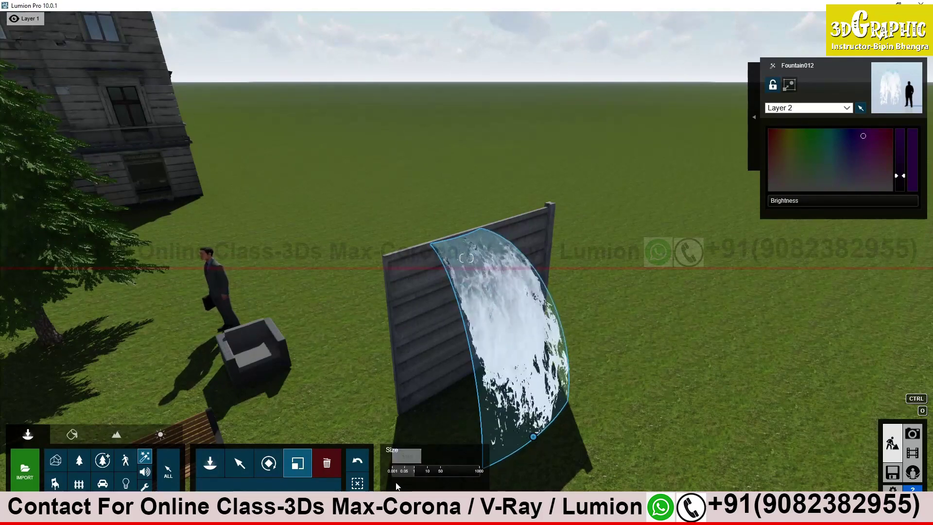
{"action": "left_click", "coordinate": [79, 460]}
{"action": "left_click", "coordinate": [148, 194]}
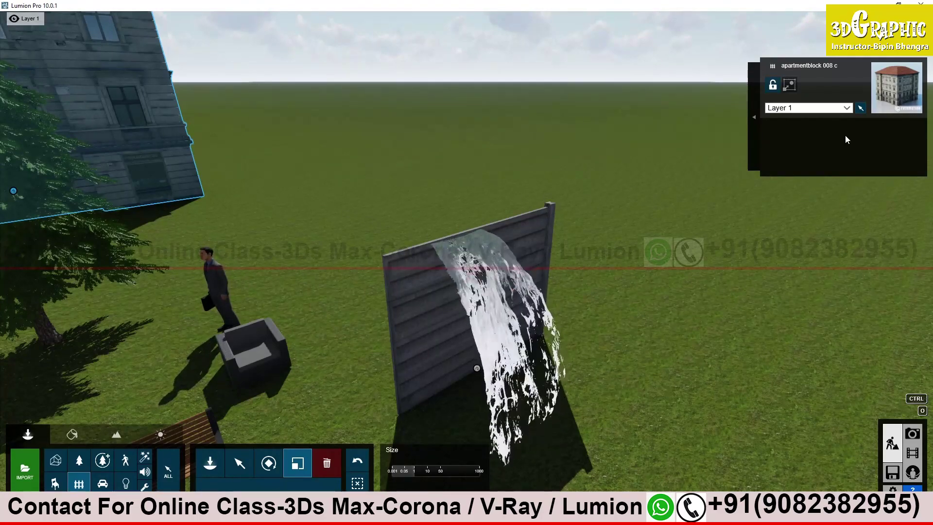
{"action": "right_click_drag", "start_coordinate": [743, 168], "coordinate": [721, 179]}
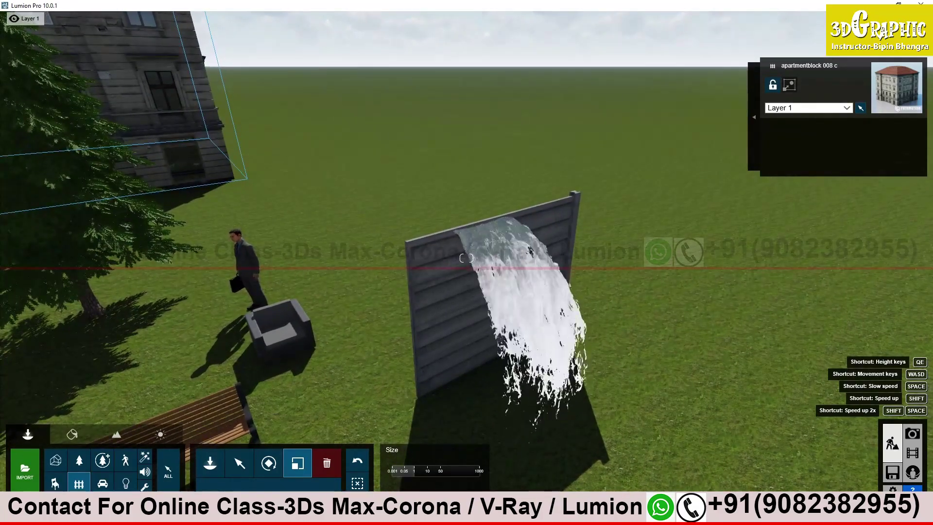
{"action": "right_click_drag", "start_coordinate": [598, 256], "coordinate": [611, 222]}
{"action": "left_click", "coordinate": [246, 464]}
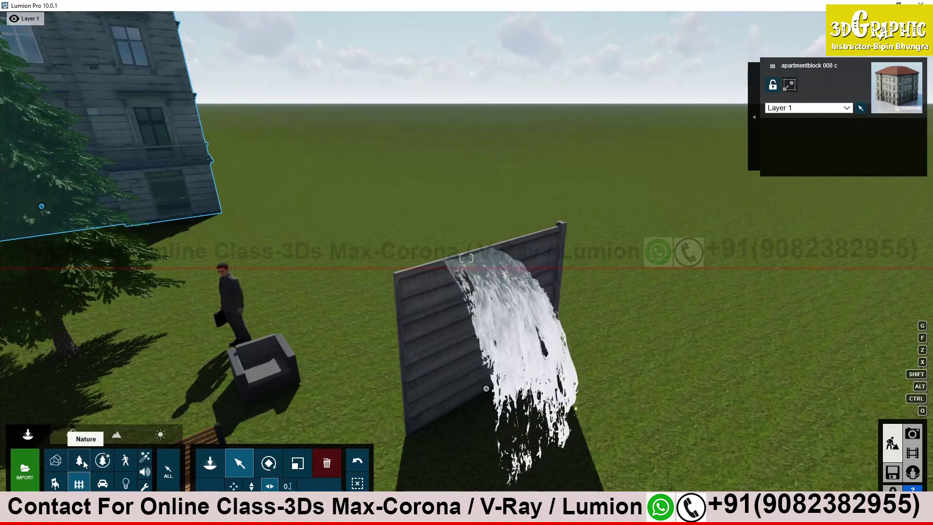
{"action": "right_click_drag", "start_coordinate": [151, 131], "coordinate": [134, 157]}
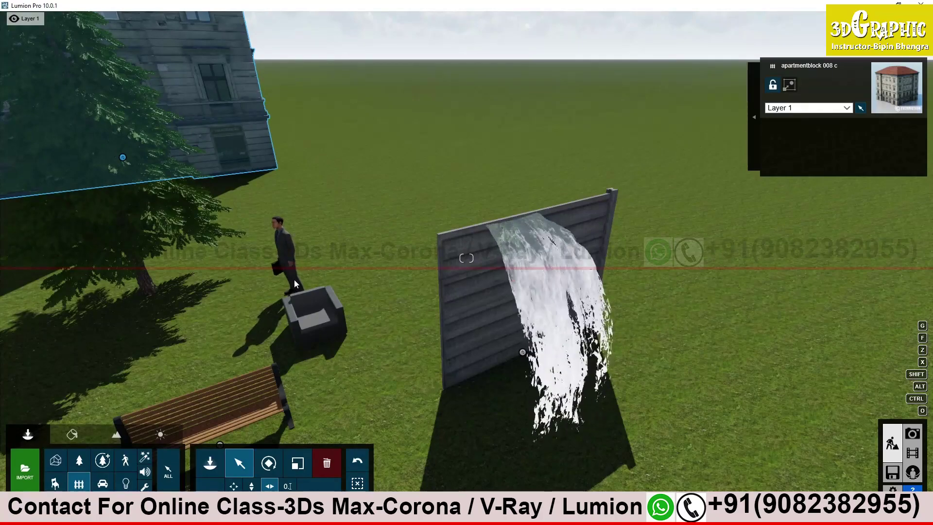
{"action": "right_click_drag", "start_coordinate": [290, 270], "coordinate": [415, 250]}
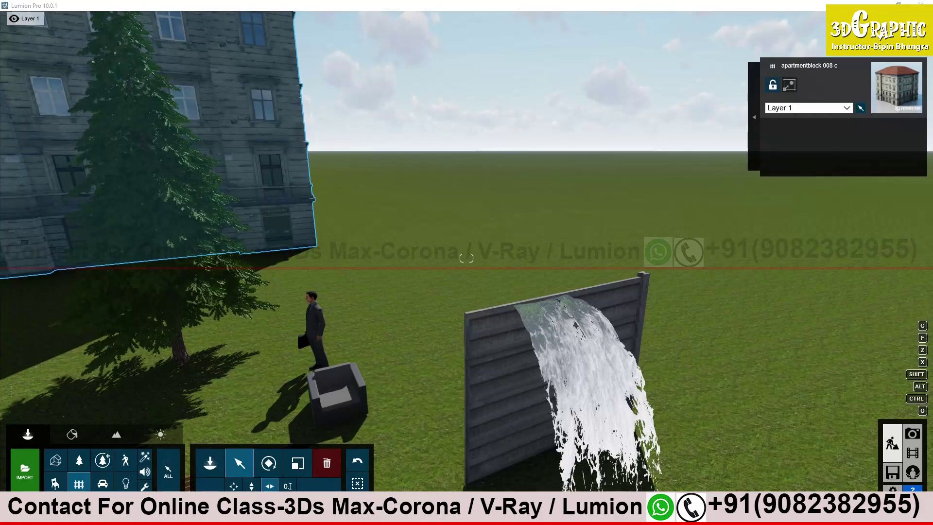
Step: Switch to the Google Meet call to view the student's screen, then return to Lumion
{"action": "left_click", "coordinate": [195, 515]}
{"action": "double_click", "coordinate": [189, 58]}
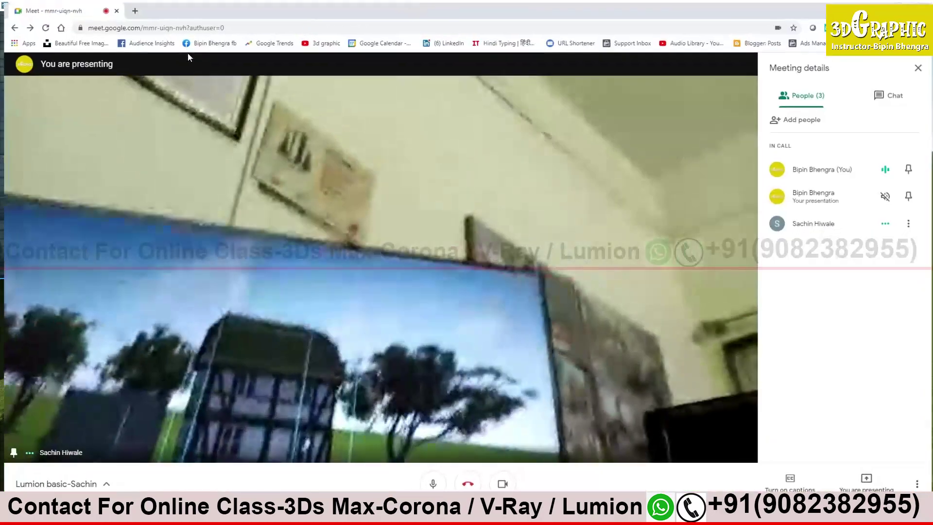
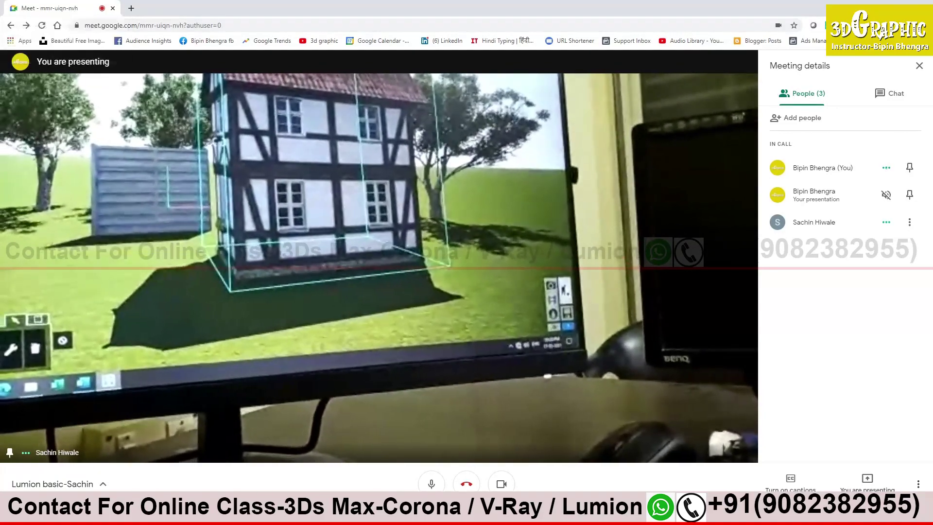
{"action": "key", "text": "alt+Tab"}
Step: Make Layer 2 the current layer, accepting its existing name in the rename dialog
{"action": "right_click_drag", "start_coordinate": [807, 253], "coordinate": [852, 206]}
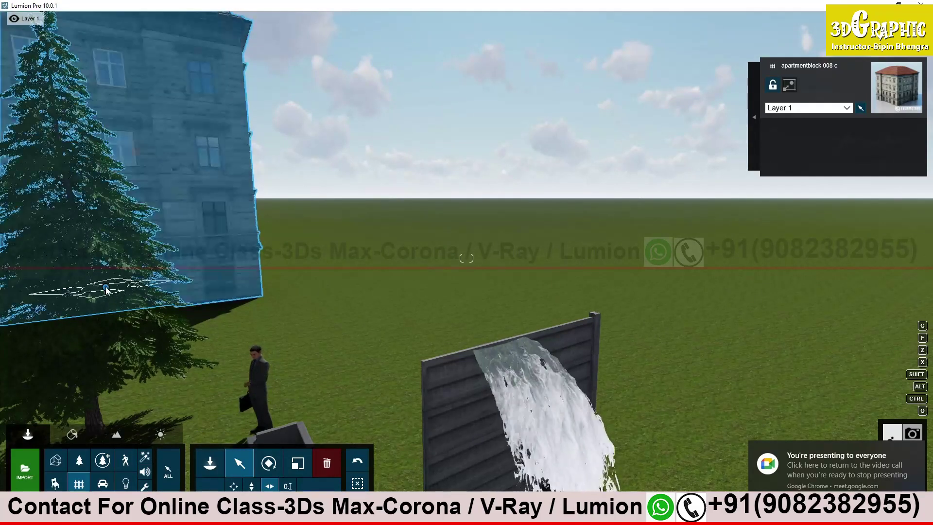
{"action": "left_click", "coordinate": [847, 108]}
{"action": "left_click", "coordinate": [847, 108]}
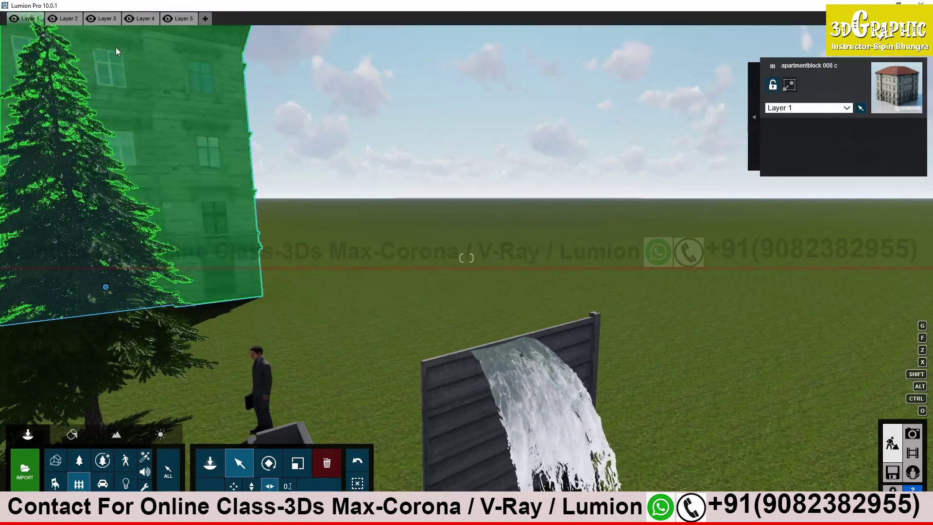
{"action": "double_click", "coordinate": [69, 19]}
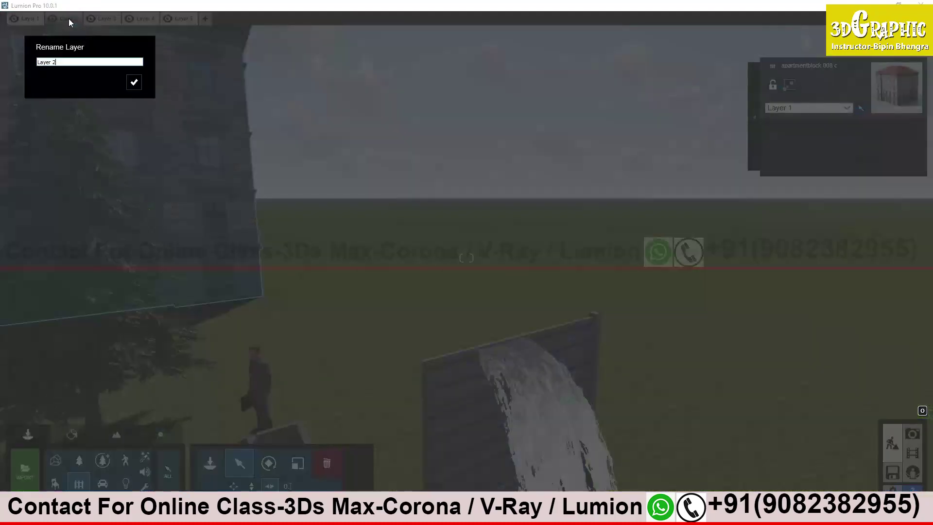
{"action": "left_click", "coordinate": [134, 82]}
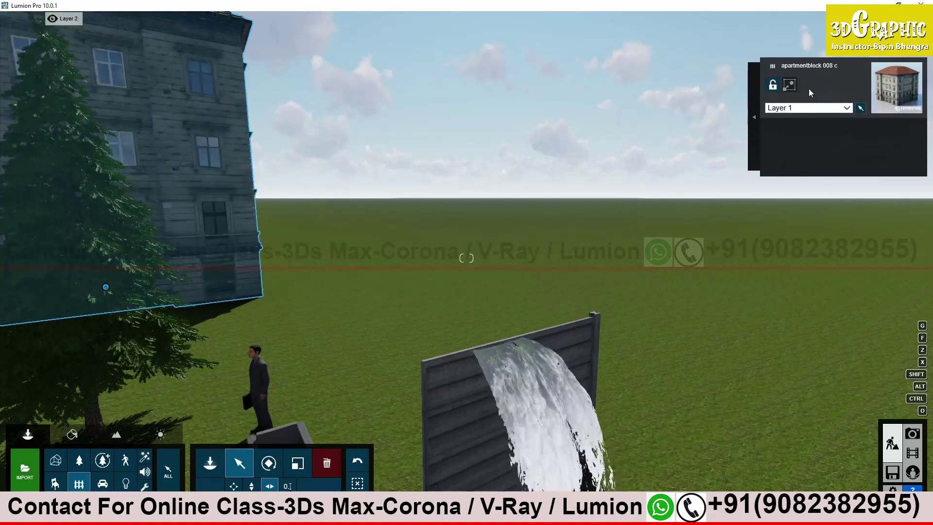
Step: Start placing the barrier with a warning light from the Outdoor library and cancel the placement
{"action": "left_click", "coordinate": [212, 467]}
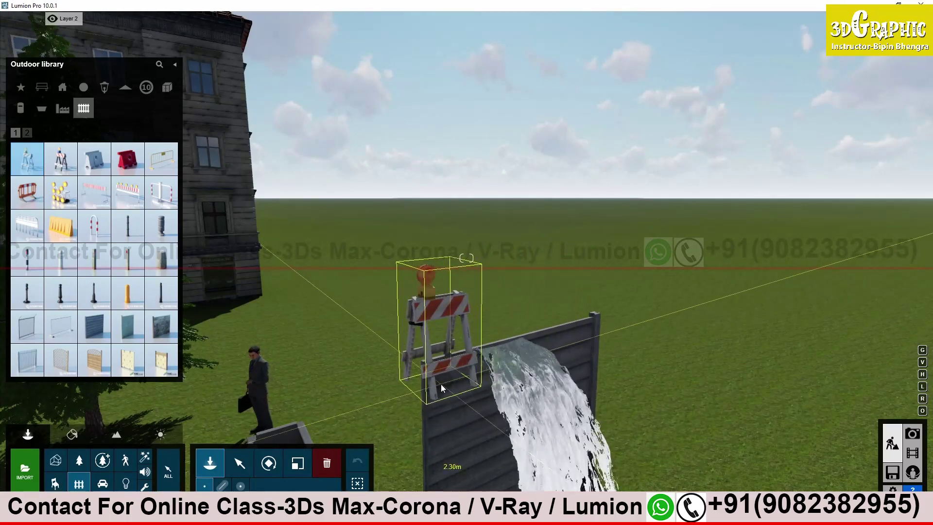
{"action": "right_click", "coordinate": [441, 384]}
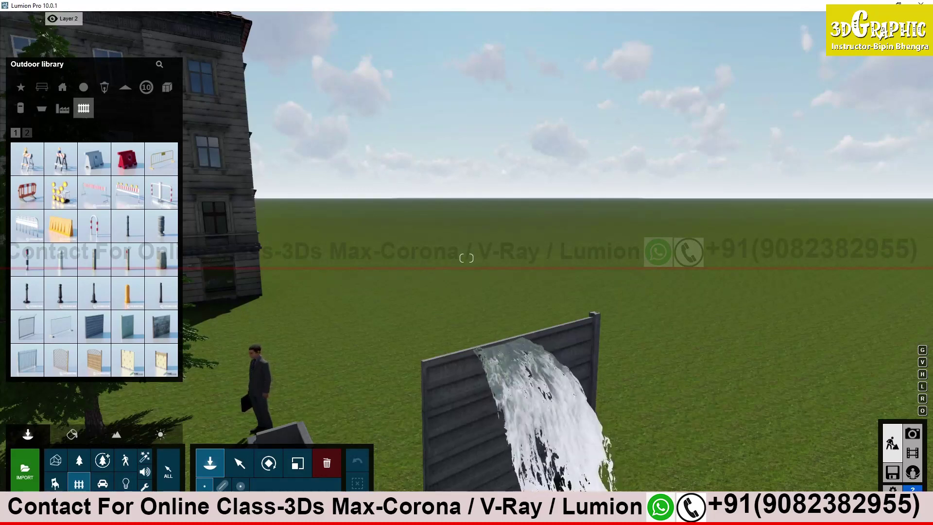
Step: Bring up the Google Meet call window again to check on the student, then return to Lumion
{"action": "mouse_move", "coordinate": [321, 515]}
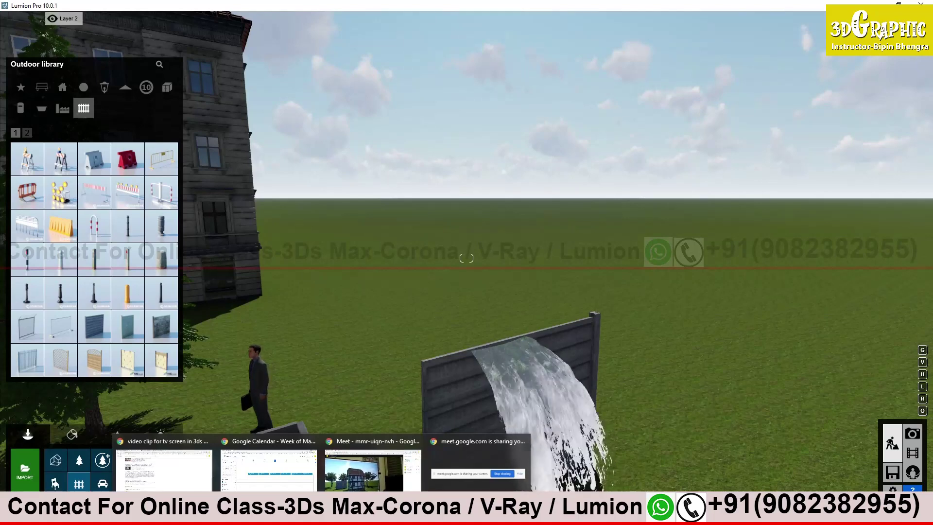
{"action": "left_click", "coordinate": [368, 515]}
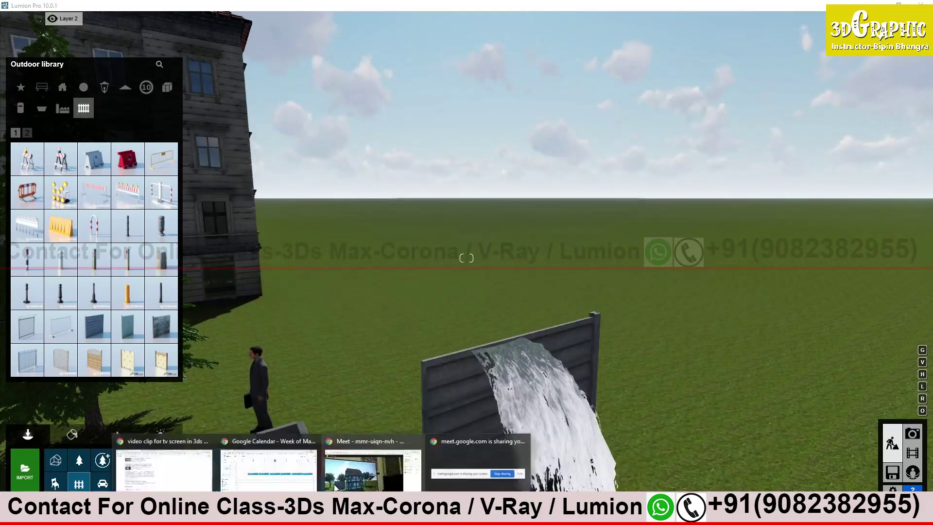
{"action": "left_click", "coordinate": [414, 451]}
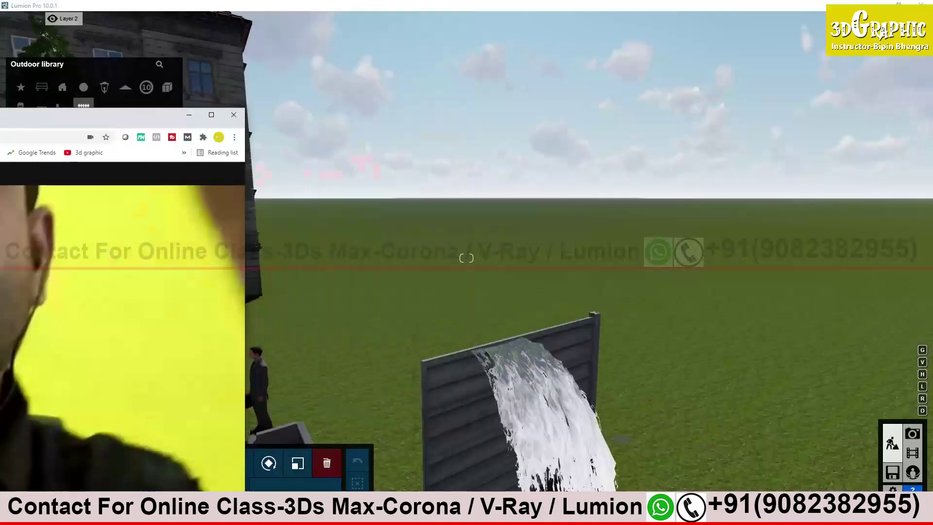
{"action": "key", "text": "alt+Tab"}
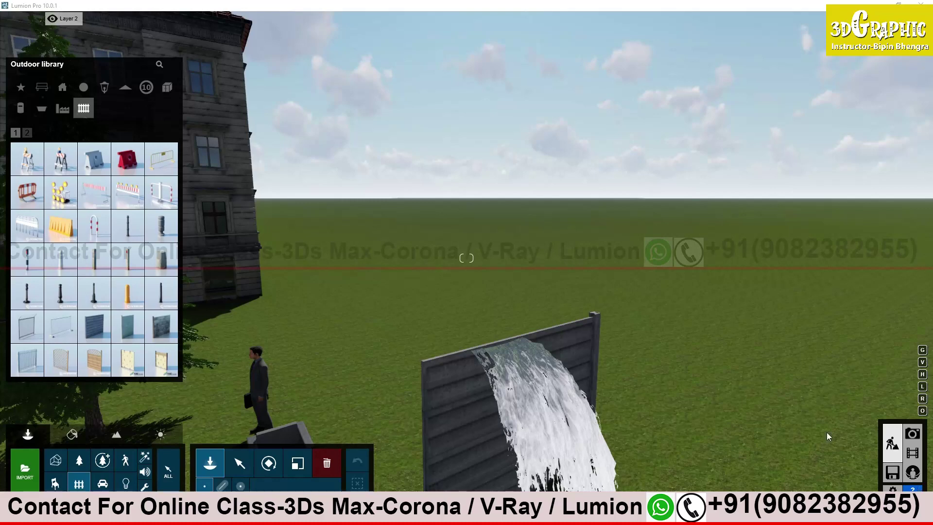
Step: Switch from placing to moving objects and dismiss the screen-sharing notification
{"action": "left_click", "coordinate": [240, 463]}
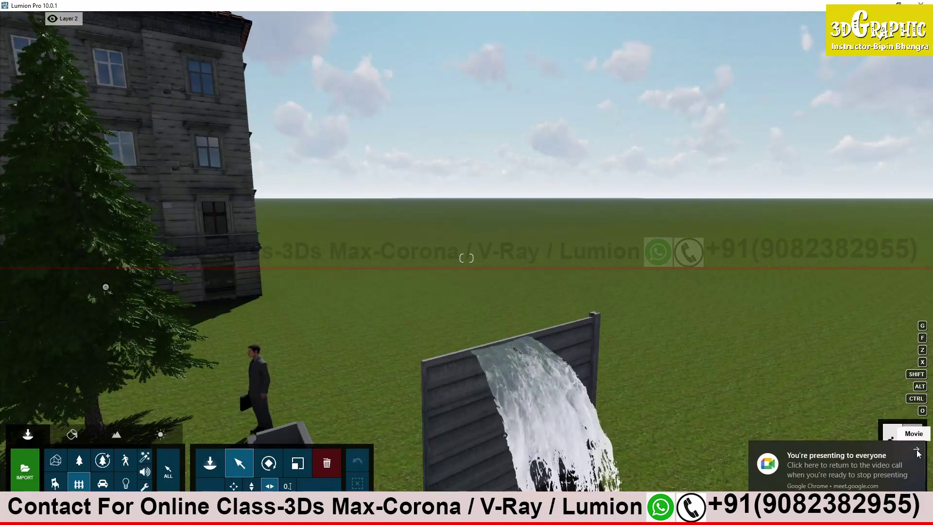
{"action": "left_click", "coordinate": [917, 450]}
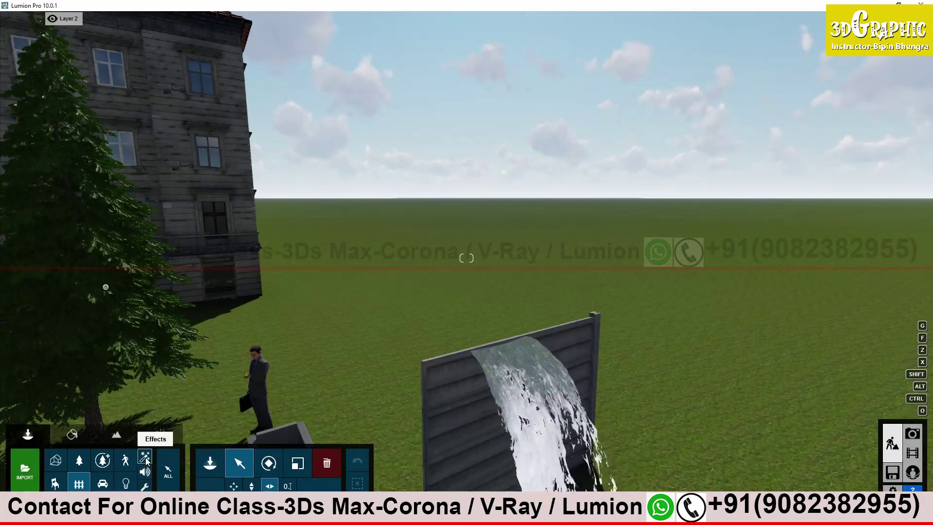
Step: Place the blue flame from the Effects library's fire category on the grass beside the fence with the waterfall
{"action": "left_click", "coordinate": [210, 464]}
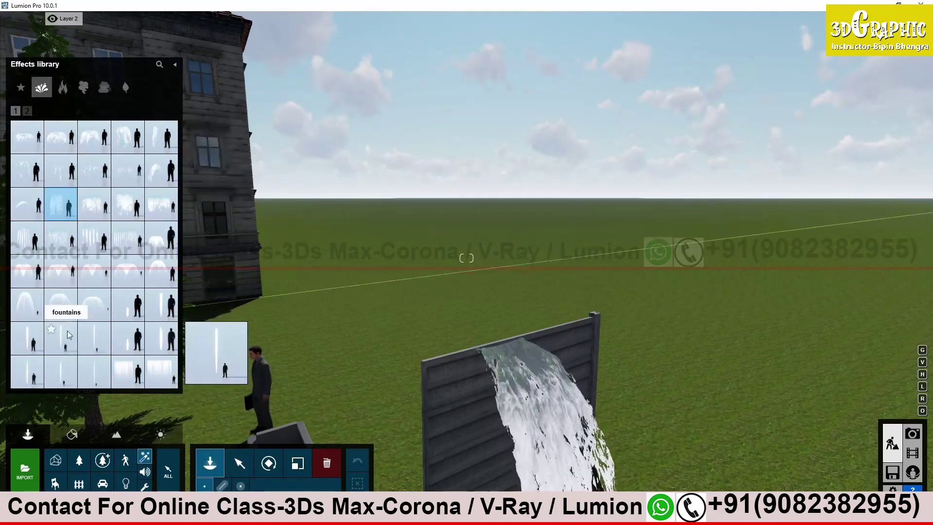
{"action": "left_click", "coordinate": [63, 88]}
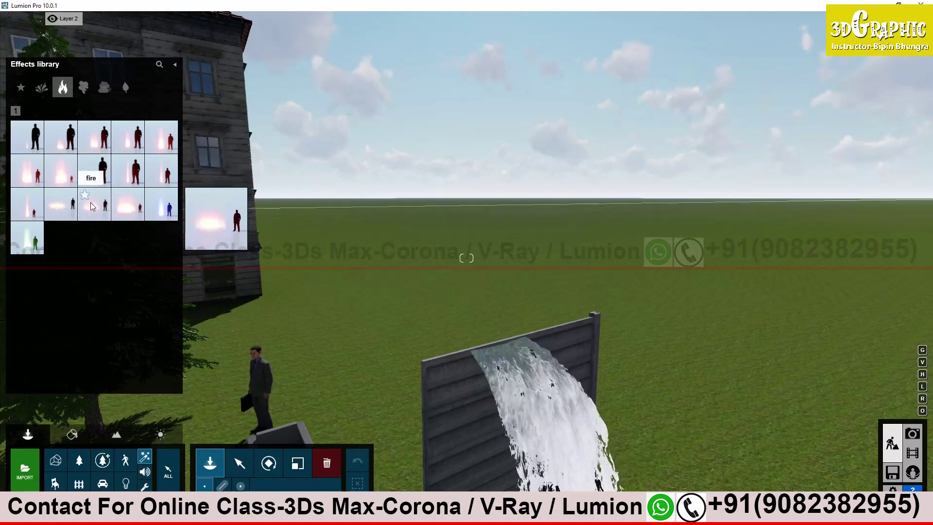
{"action": "left_click", "coordinate": [60, 170]}
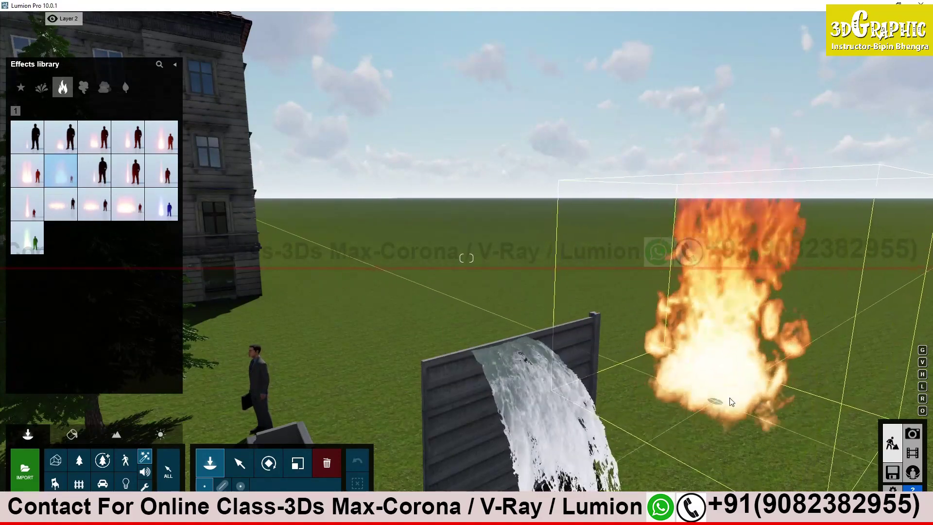
{"action": "left_click", "coordinate": [164, 214]}
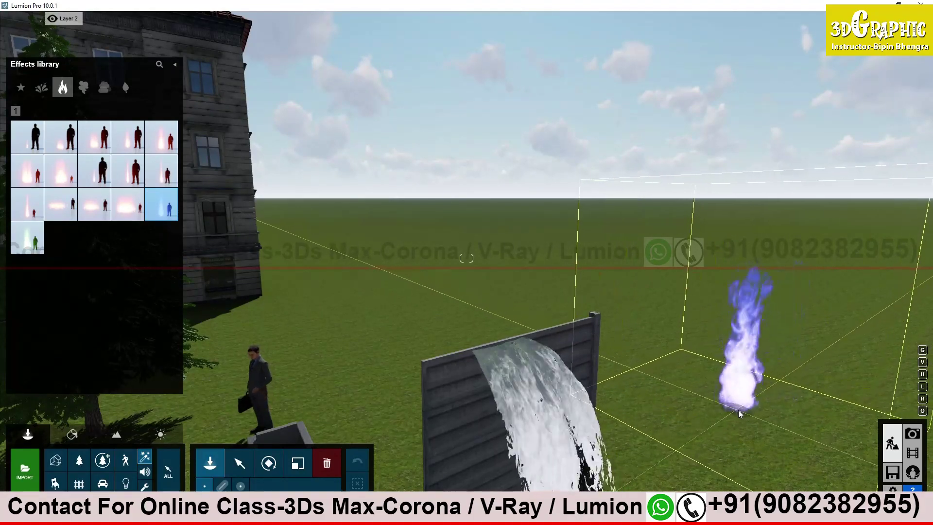
{"action": "left_click", "coordinate": [736, 386]}
Step: Scale the blue fire down to a very small flame
{"action": "left_click", "coordinate": [239, 464]}
{"action": "left_click", "coordinate": [298, 463]}
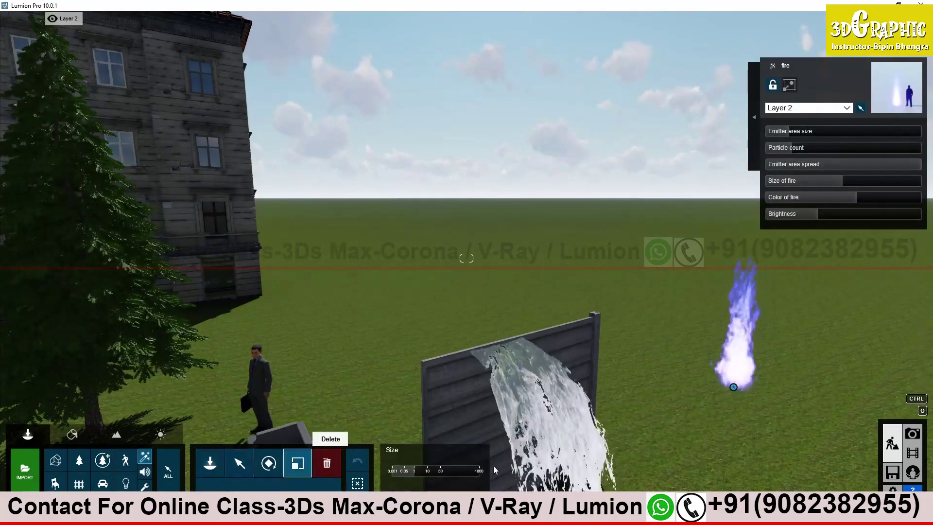
{"action": "left_click", "coordinate": [406, 472]}
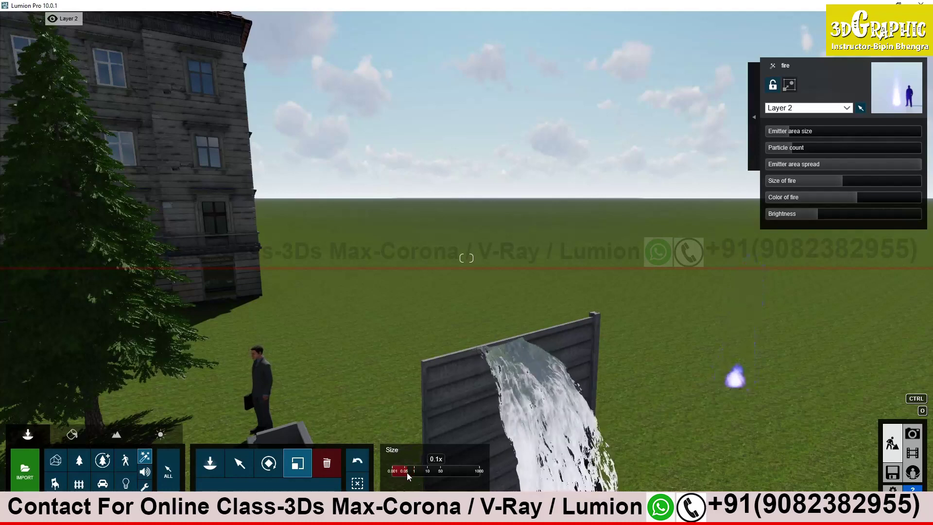
{"action": "left_click_drag", "start_coordinate": [404, 472], "coordinate": [393, 474]}
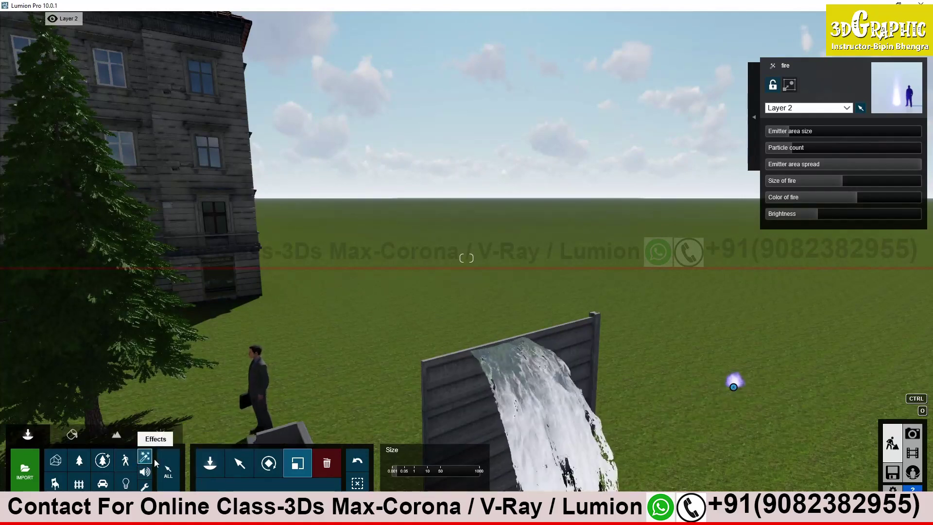
Step: Choose the first white smoke effect and preview it around the car and the bench
{"action": "left_click", "coordinate": [212, 463]}
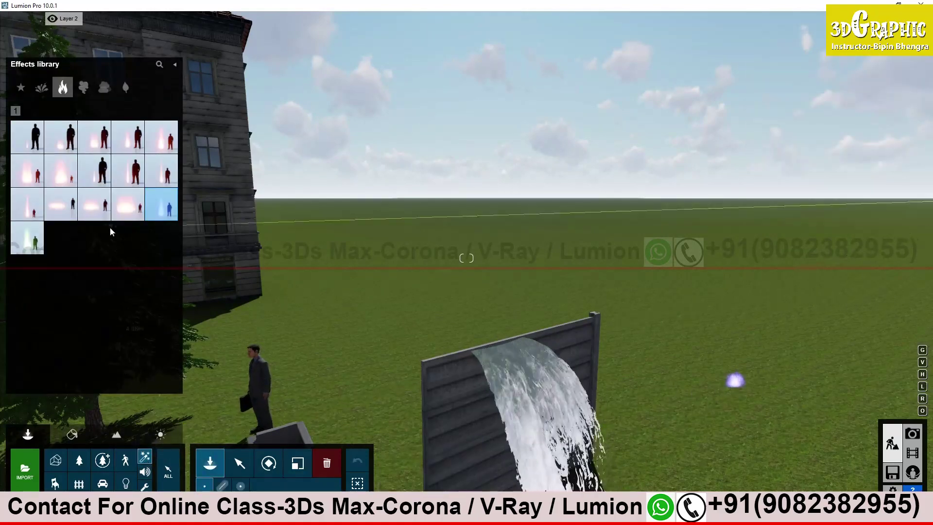
{"action": "left_click", "coordinate": [83, 88]}
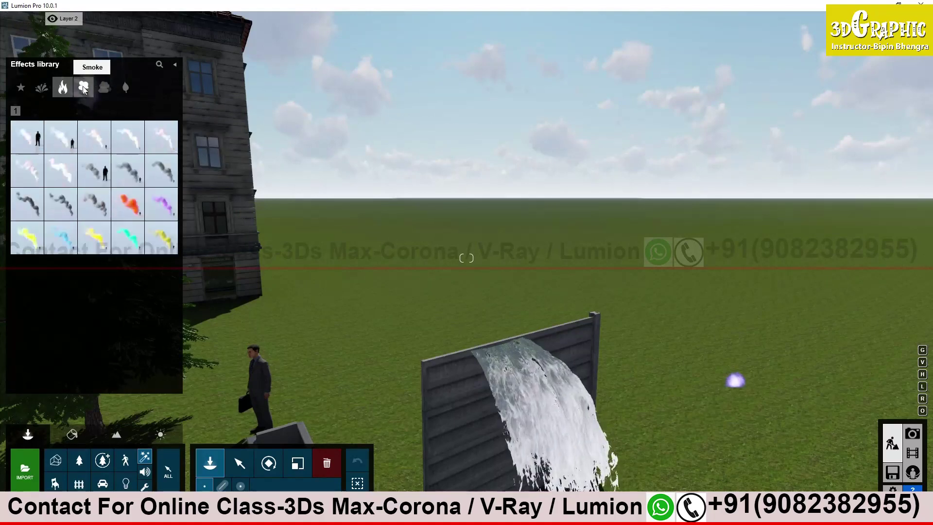
{"action": "left_click", "coordinate": [27, 137]}
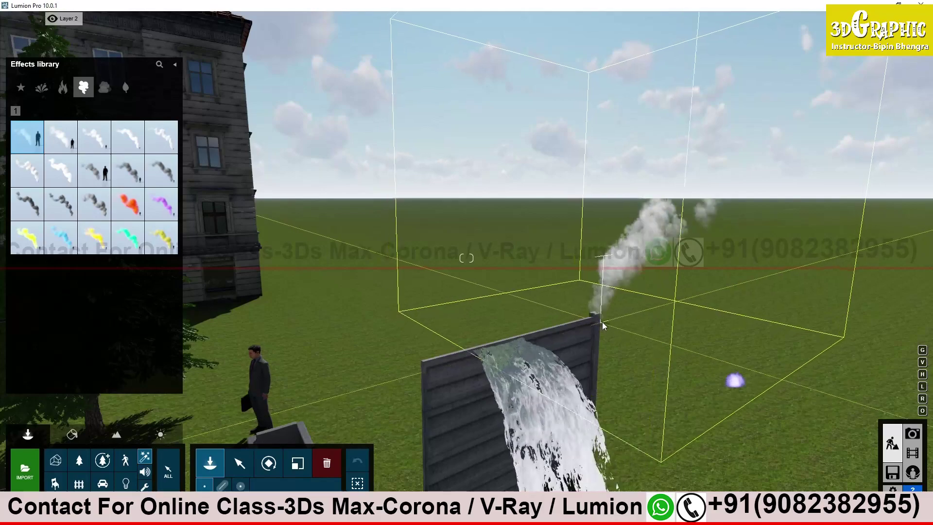
{"action": "right_click_drag", "start_coordinate": [657, 243], "coordinate": [292, 161]}
{"action": "key", "text": "s"}
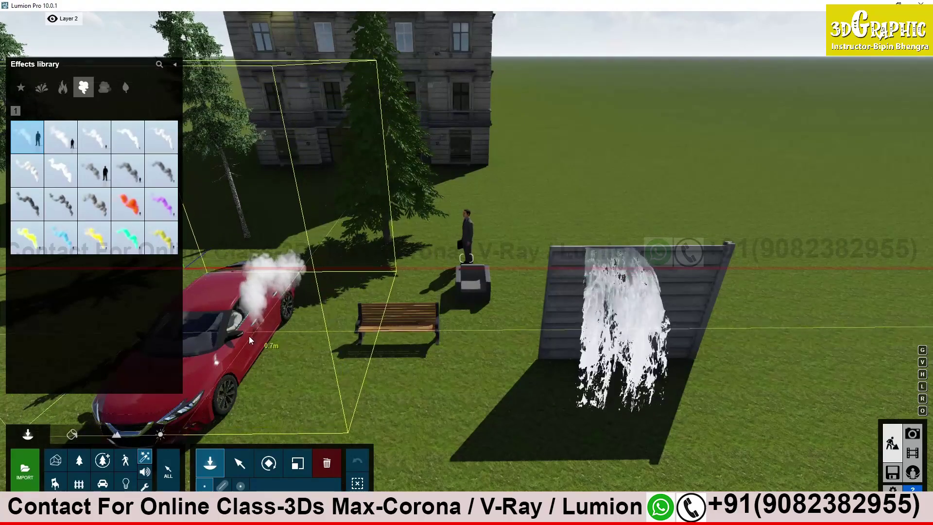
{"action": "left_click", "coordinate": [376, 335]}
{"action": "right_click_drag", "start_coordinate": [377, 335], "coordinate": [330, 335]}
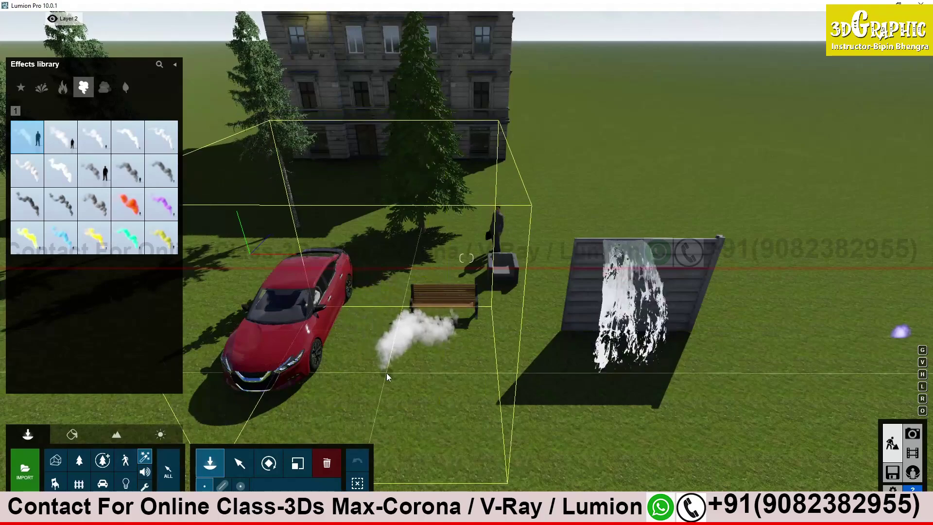
{"action": "right_click_drag", "start_coordinate": [387, 377], "coordinate": [448, 349]}
{"action": "key", "text": "w"}
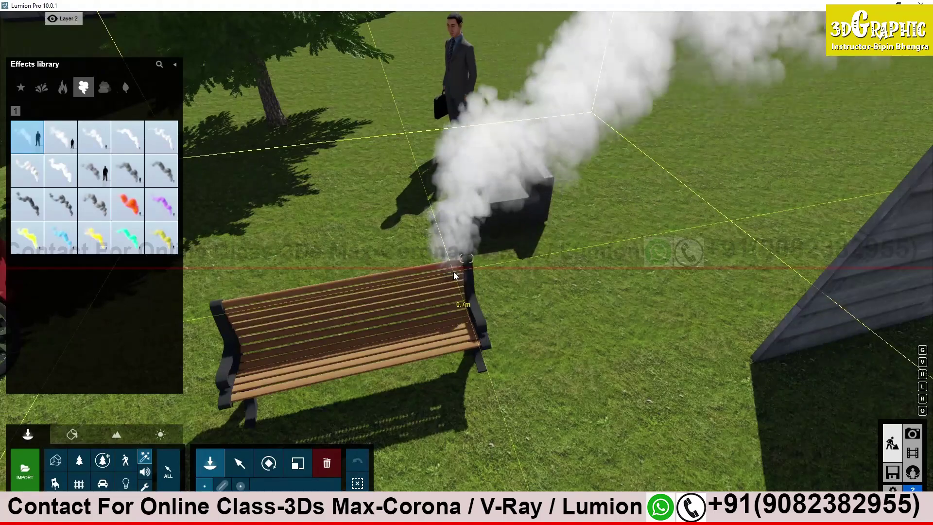
{"action": "key", "text": "s"}
{"action": "right_click_drag", "start_coordinate": [454, 277], "coordinate": [479, 302]}
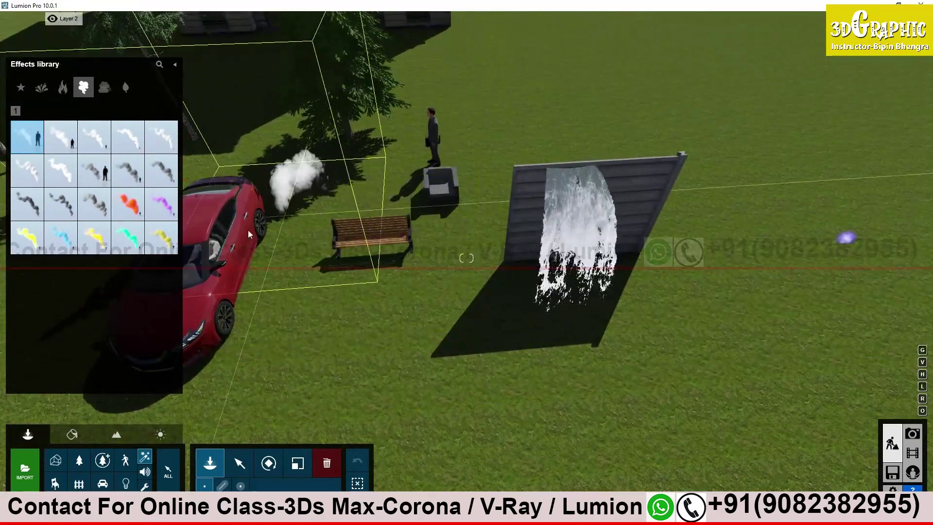
Step: Place the fourth white smoke effect of the first row on the tiled roof of the building
{"action": "right_click_drag", "start_coordinate": [298, 274], "coordinate": [369, 240]}
{"action": "key", "text": "s"}
{"action": "right_click_drag", "start_coordinate": [575, 229], "coordinate": [569, 163]}
{"action": "right_click_drag", "start_coordinate": [553, 82], "coordinate": [565, 6]}
{"action": "key", "text": "w"}
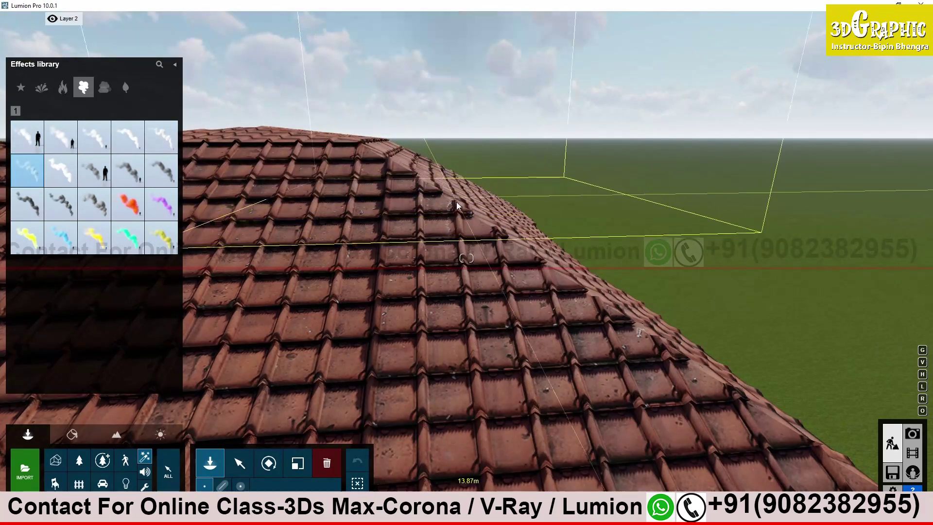
{"action": "key", "text": "s"}
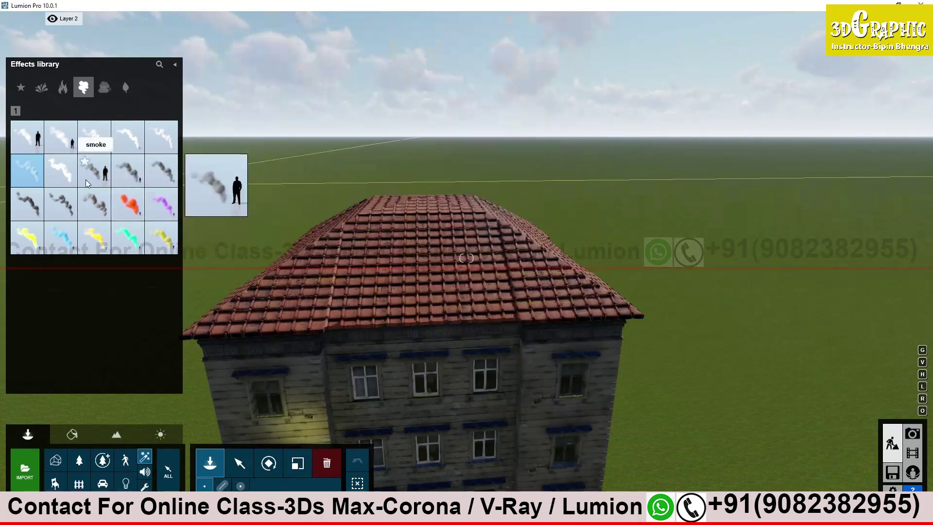
{"action": "left_click", "coordinate": [61, 170]}
{"action": "left_click", "coordinate": [143, 145]}
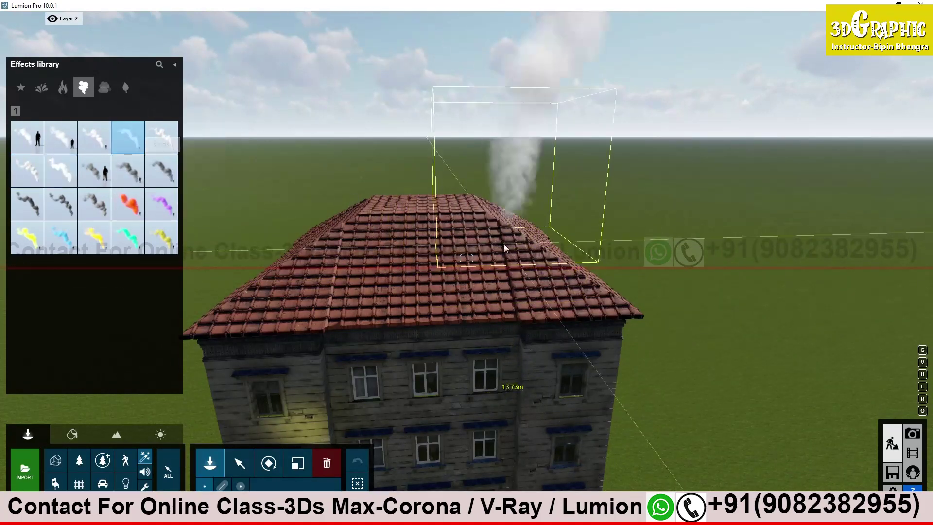
{"action": "left_click", "coordinate": [514, 250]}
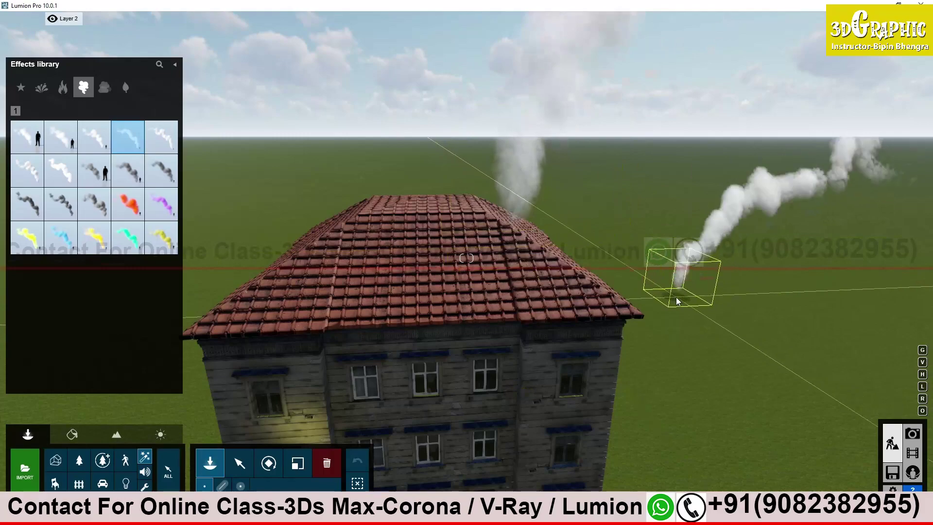
Step: Select the white roof smoke and examine it from several sides and distances around the building
{"action": "left_click", "coordinate": [239, 469]}
{"action": "key", "text": "w"}
{"action": "right_click_drag", "start_coordinate": [437, 272], "coordinate": [767, 367]}
{"action": "key", "text": "d"}
{"action": "key", "text": "s"}
{"action": "key", "text": "a"}
{"action": "key", "text": "s"}
{"action": "key", "text": "a"}
{"action": "key", "text": "d"}
{"action": "right_click_drag", "start_coordinate": [528, 320], "coordinate": [479, 352]}
{"action": "key", "text": "w"}
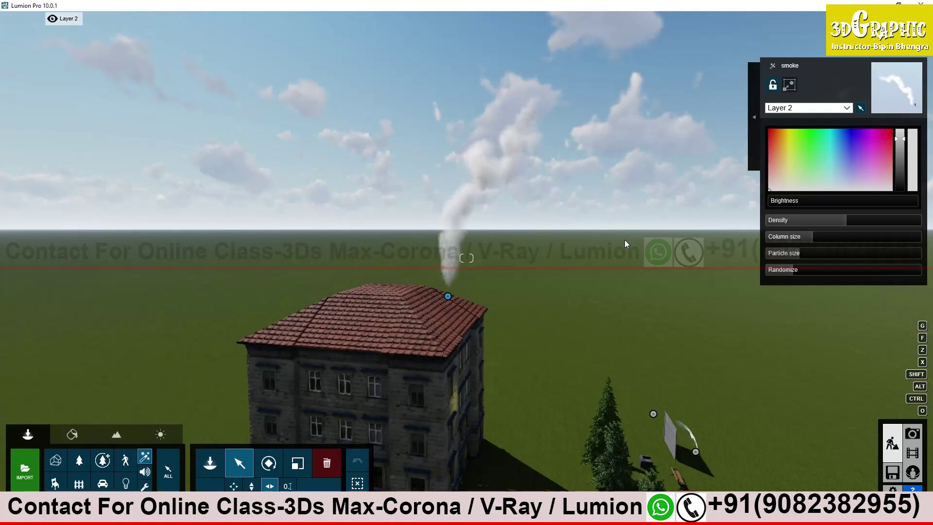
{"action": "right_click_drag", "start_coordinate": [624, 240], "coordinate": [641, 305]}
{"action": "key", "text": "w"}
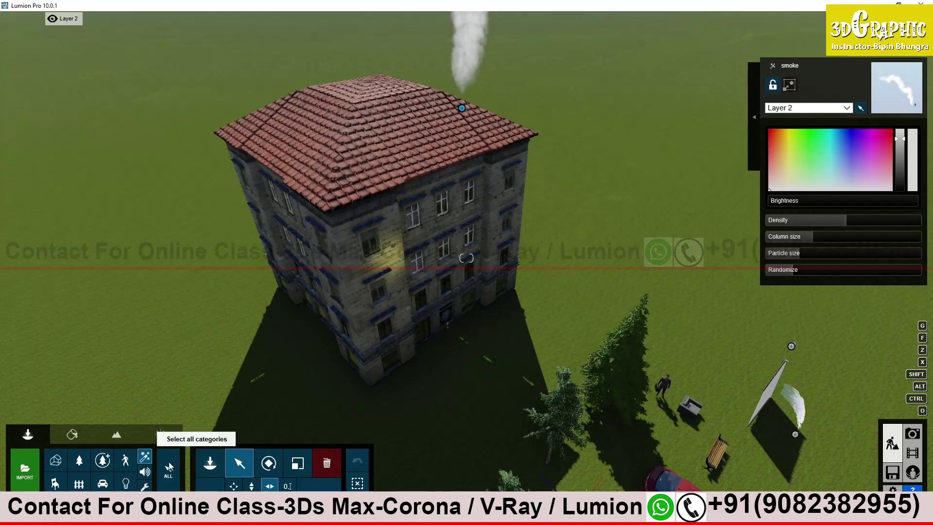
Step: Place the orange-red smoke effect on the ground near the tall tree beside the building
{"action": "left_click", "coordinate": [213, 462]}
{"action": "left_click", "coordinate": [128, 203]}
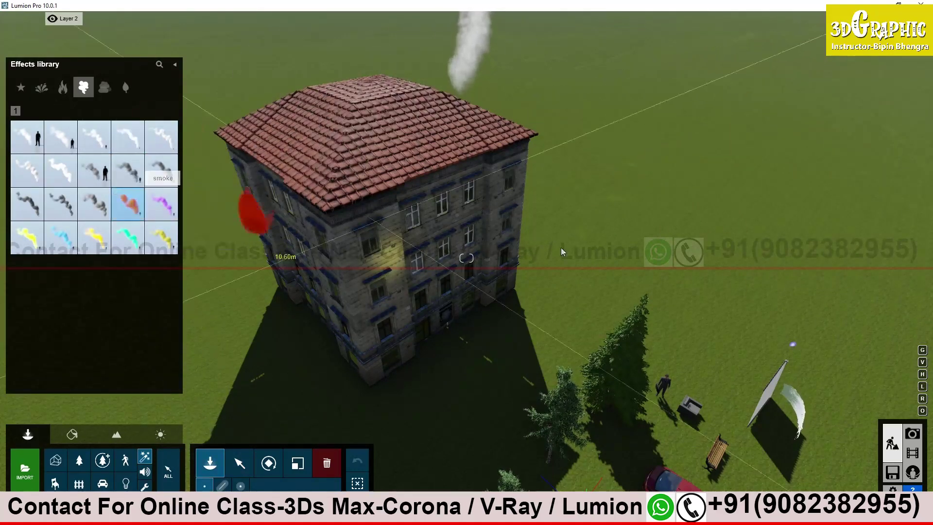
{"action": "left_click", "coordinate": [604, 294]}
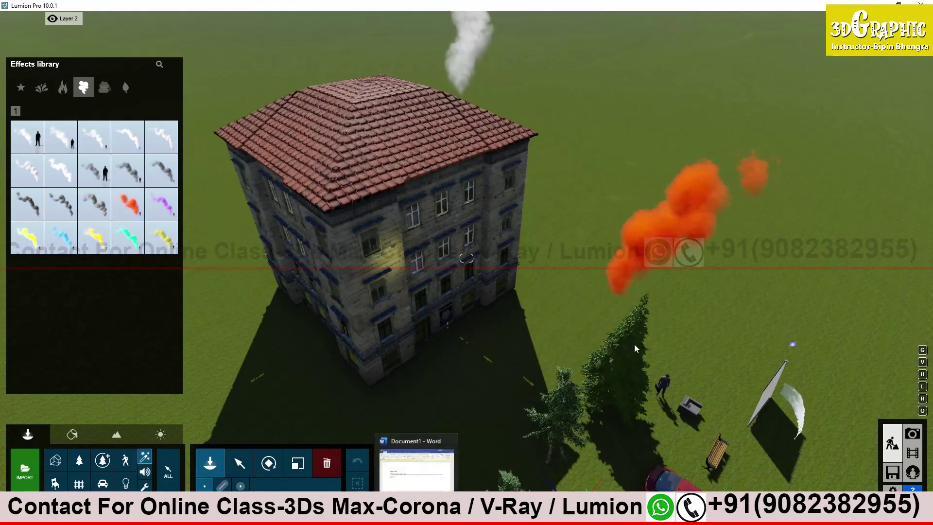
{"action": "key", "text": "w"}
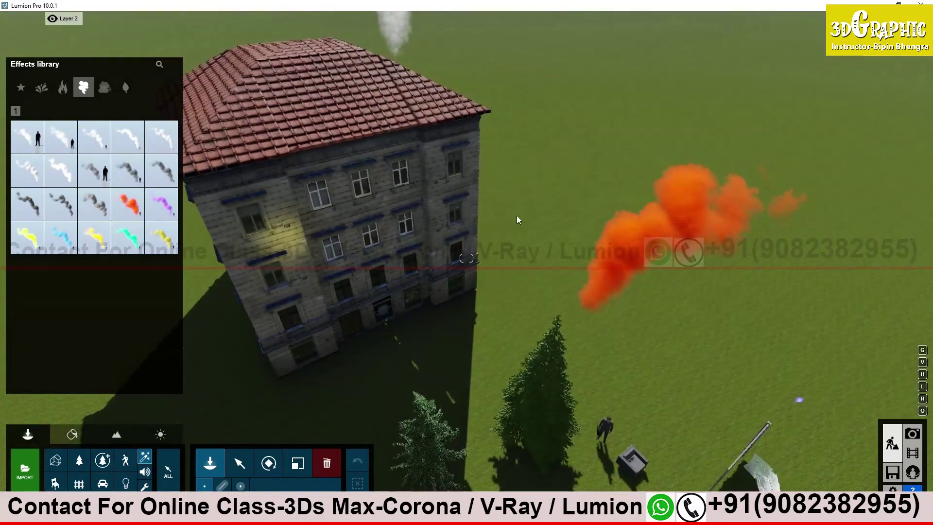
Step: Move the orange smoke freely onto the building's roof, near the corner beside the white smoke
{"action": "left_click", "coordinate": [239, 463]}
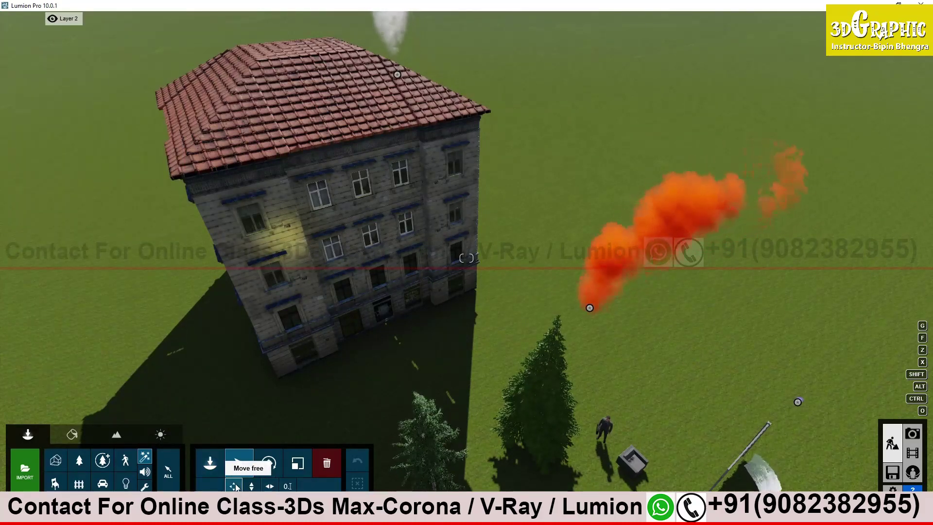
{"action": "left_click_drag", "start_coordinate": [590, 308], "coordinate": [617, 325]}
{"action": "right_click_drag", "start_coordinate": [617, 324], "coordinate": [348, 313]}
{"action": "key", "text": "s"}
{"action": "key", "text": "d"}
{"action": "key", "text": "s"}
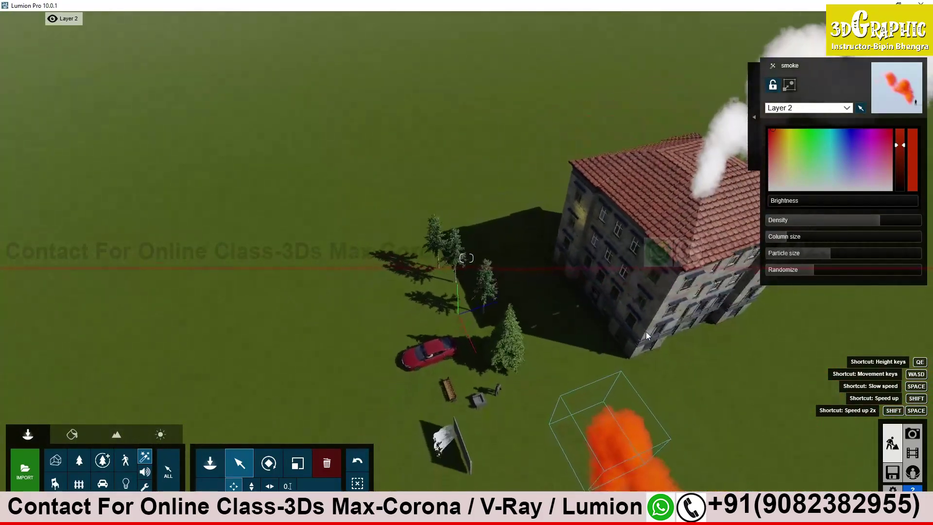
{"action": "left_click_drag", "start_coordinate": [584, 424], "coordinate": [626, 179]}
{"action": "right_click_drag", "start_coordinate": [627, 179], "coordinate": [680, 141]}
{"action": "key", "text": "w"}
{"action": "key", "text": "w"}
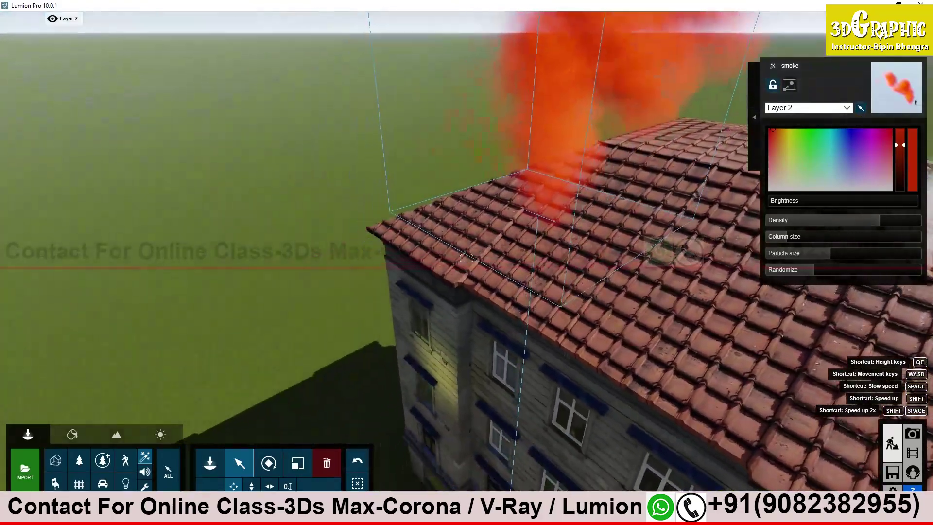
{"action": "right_click_drag", "start_coordinate": [465, 258], "coordinate": [466, 258]}
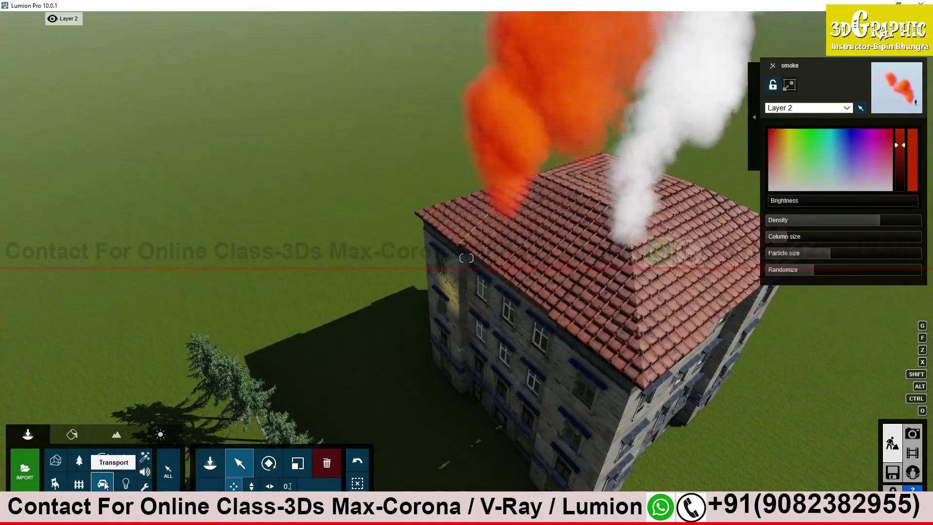
Step: Place the Aircraft 003 Flying helicopter from the Transport library's aircraft category on the grass beside the row of trees
{"action": "left_click", "coordinate": [214, 466]}
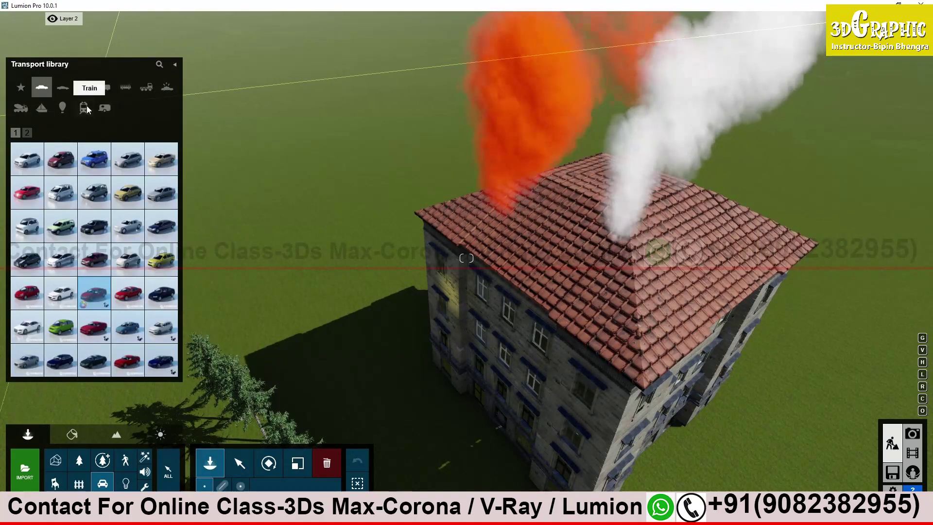
{"action": "left_click", "coordinate": [67, 106]}
{"action": "left_click", "coordinate": [161, 158]}
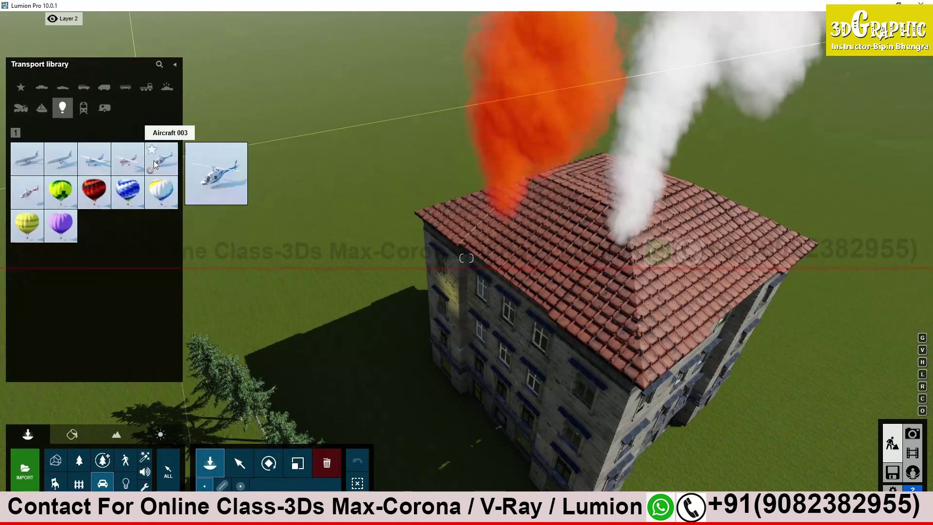
{"action": "left_click", "coordinate": [286, 241]}
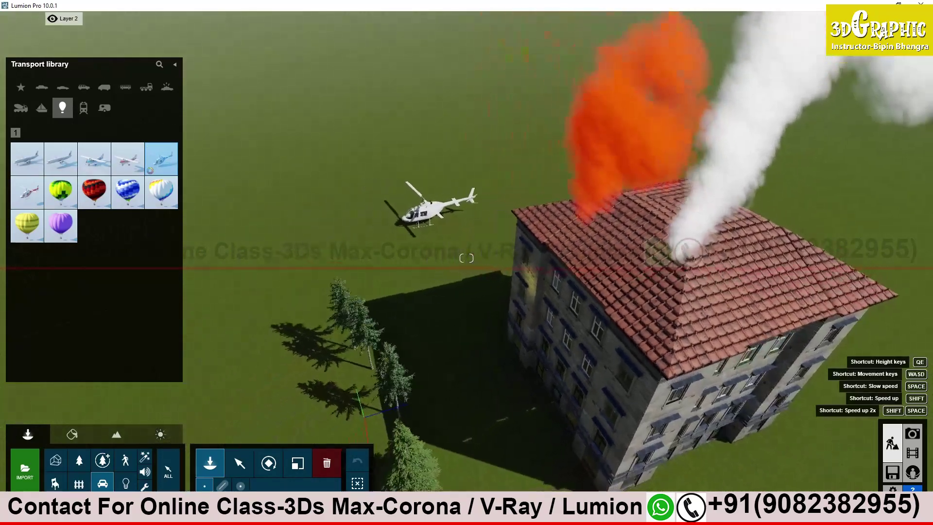
{"action": "left_click", "coordinate": [22, 194]}
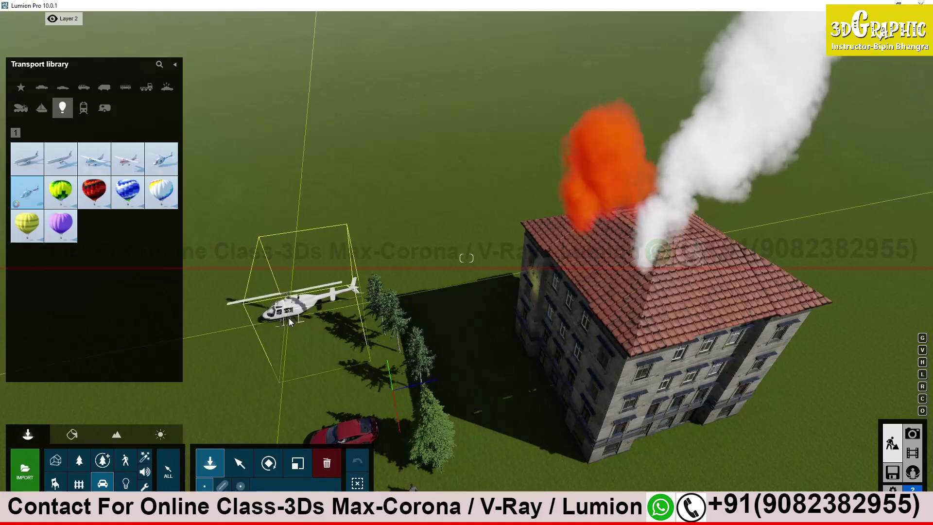
{"action": "left_click", "coordinate": [287, 291]}
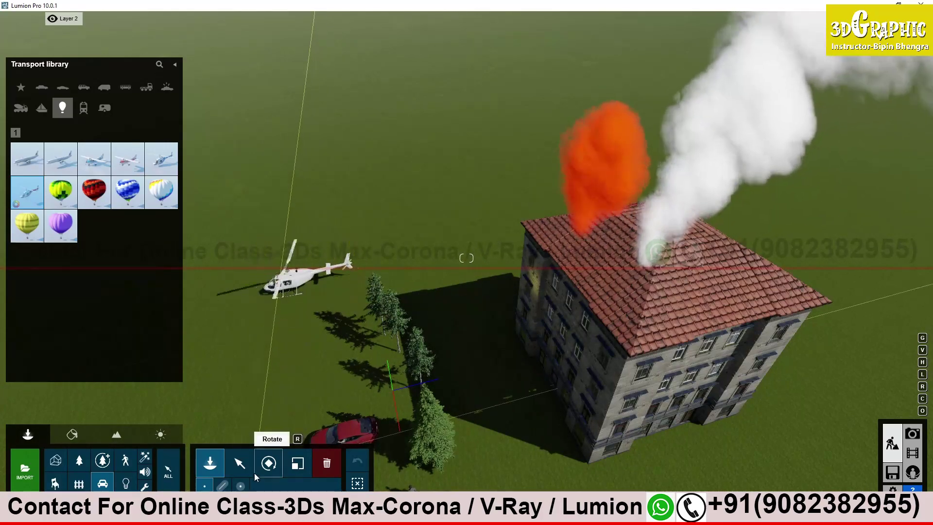
Step: Move the helicopter freely across the grass, farther away from the trees and the red car
{"action": "left_click", "coordinate": [239, 462]}
{"action": "key", "text": "w"}
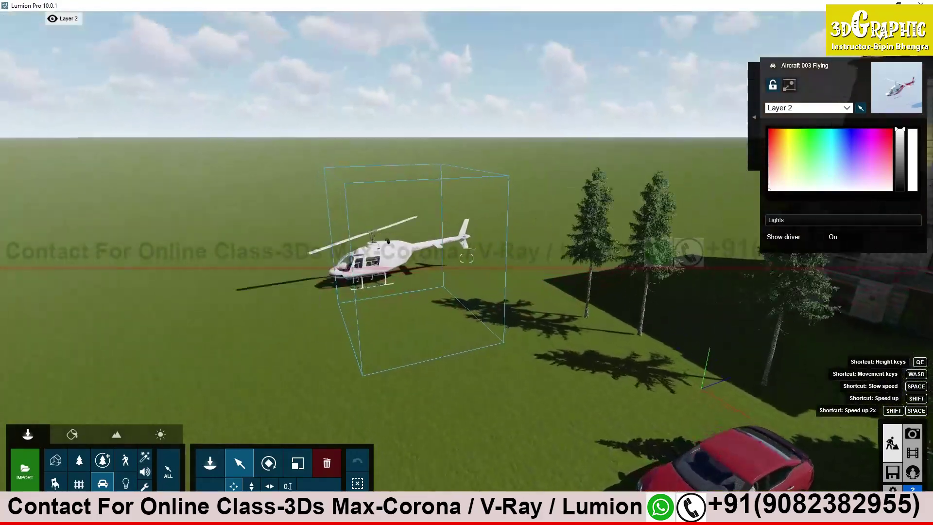
{"action": "right_click_drag", "start_coordinate": [466, 257], "coordinate": [454, 333]}
{"action": "key", "text": "s"}
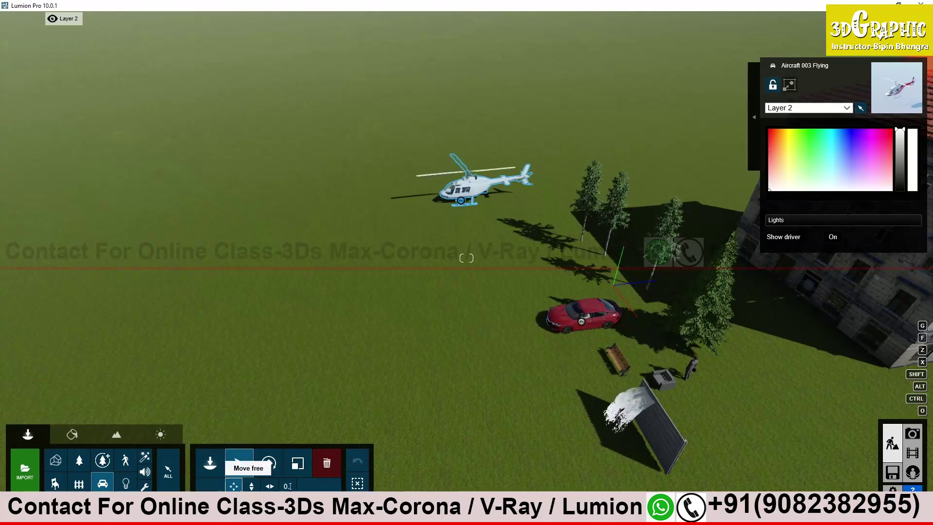
{"action": "left_click_drag", "start_coordinate": [461, 207], "coordinate": [339, 308]}
{"action": "right_click_drag", "start_coordinate": [339, 308], "coordinate": [365, 306]}
{"action": "scroll", "coordinate": [352, 284], "scroll_direction": "down", "scroll_amount": 10}
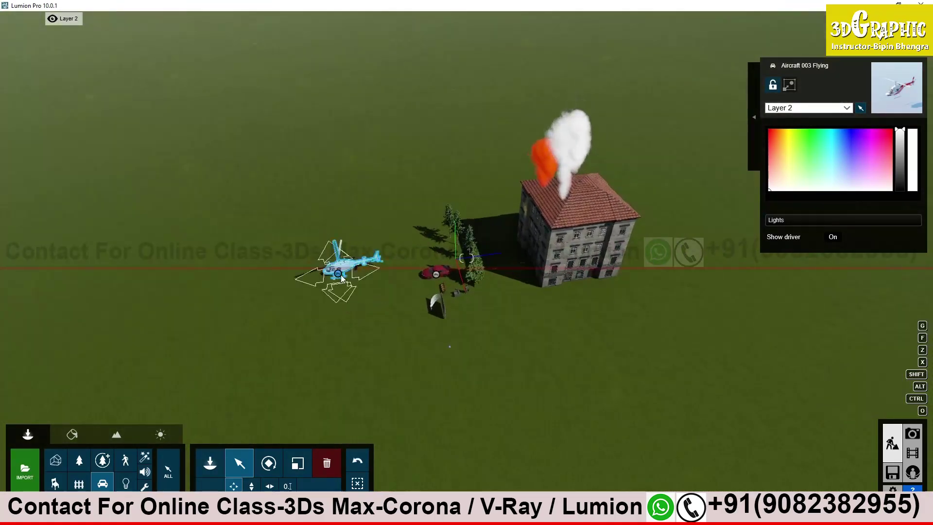
Step: Move the helicopter across the grass, farther from the red car, and raise it vertically high above the ground
{"action": "left_click_drag", "start_coordinate": [338, 273], "coordinate": [242, 314]}
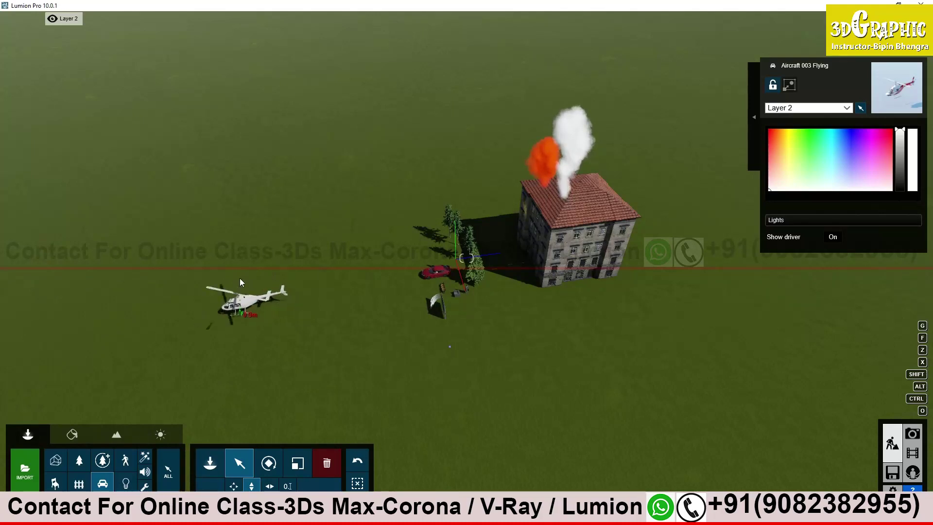
{"action": "left_click_drag", "start_coordinate": [238, 34], "coordinate": [286, 5]}
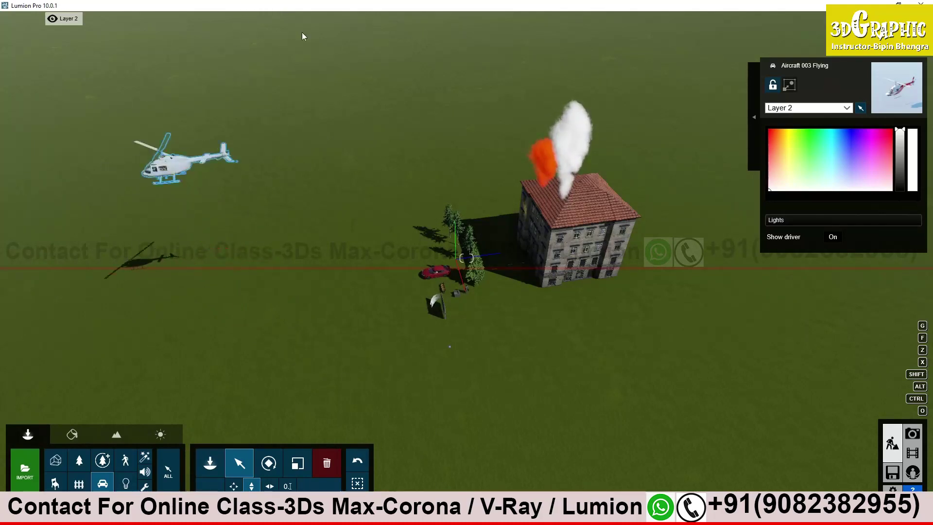
{"action": "right_click_drag", "start_coordinate": [205, 264], "coordinate": [117, 239]}
{"action": "key", "text": "w"}
{"action": "right_click_drag", "start_coordinate": [467, 258], "coordinate": [465, 284]}
{"action": "key", "text": "w"}
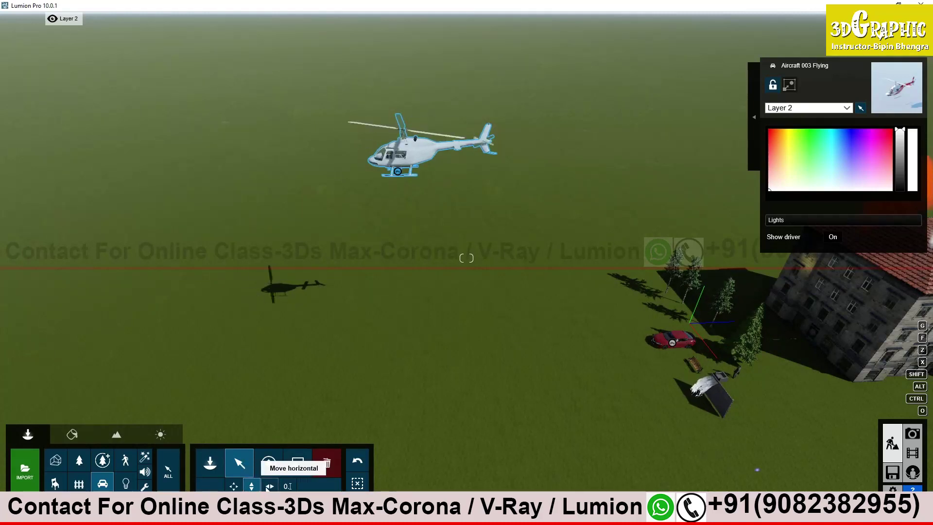
{"action": "right_click_drag", "start_coordinate": [398, 268], "coordinate": [422, 228]}
{"action": "key", "text": "w"}
{"action": "key", "text": "s"}
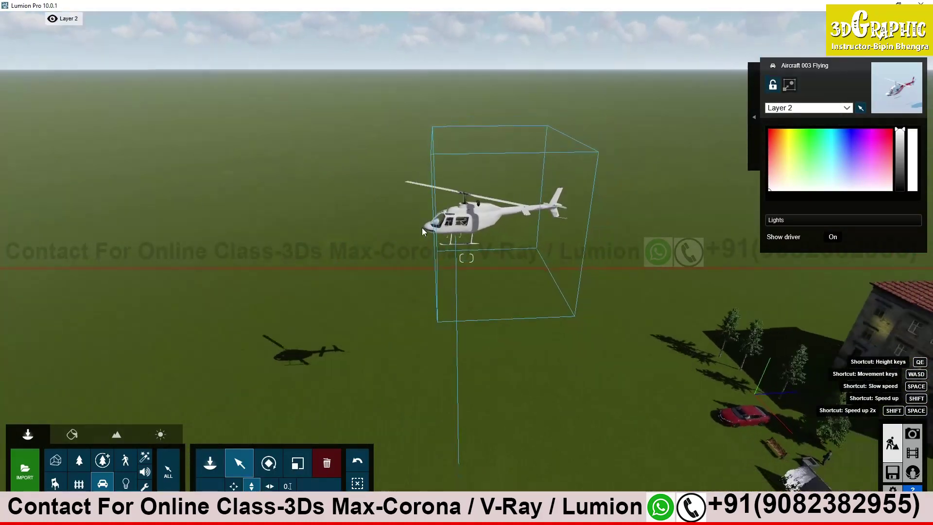
{"action": "left_click_drag", "start_coordinate": [450, 241], "coordinate": [452, 216]}
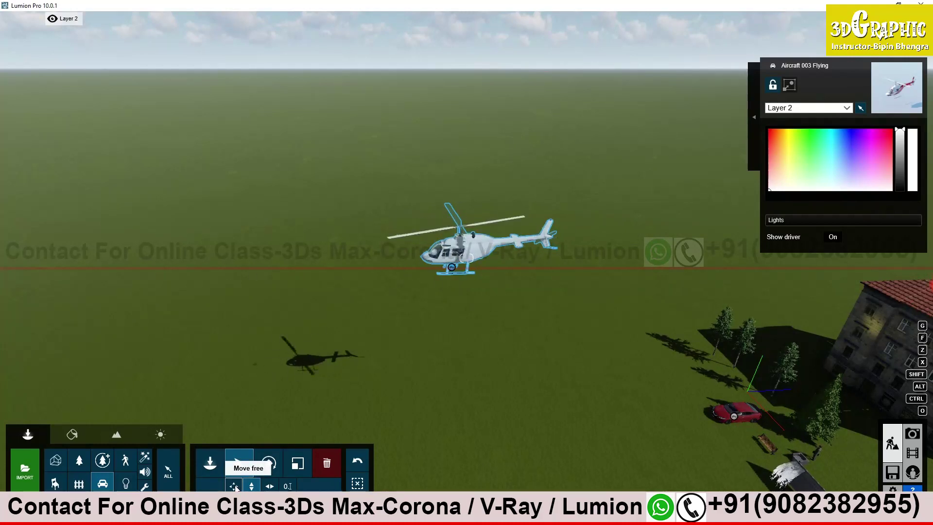
Step: Bring the helicopter down onto the grass with a free move and lift it vertically back into the air
{"action": "left_click_drag", "start_coordinate": [452, 268], "coordinate": [407, 381]}
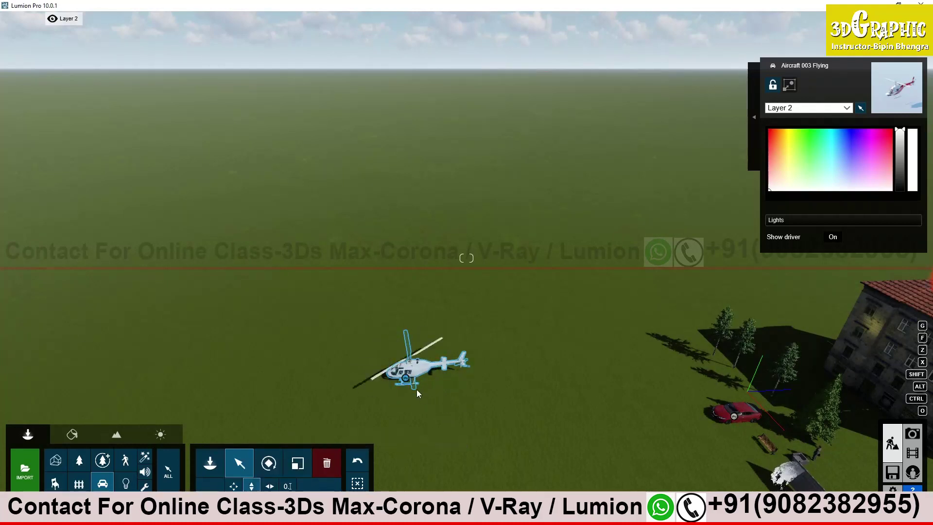
{"action": "left_click_drag", "start_coordinate": [417, 241], "coordinate": [665, 14]}
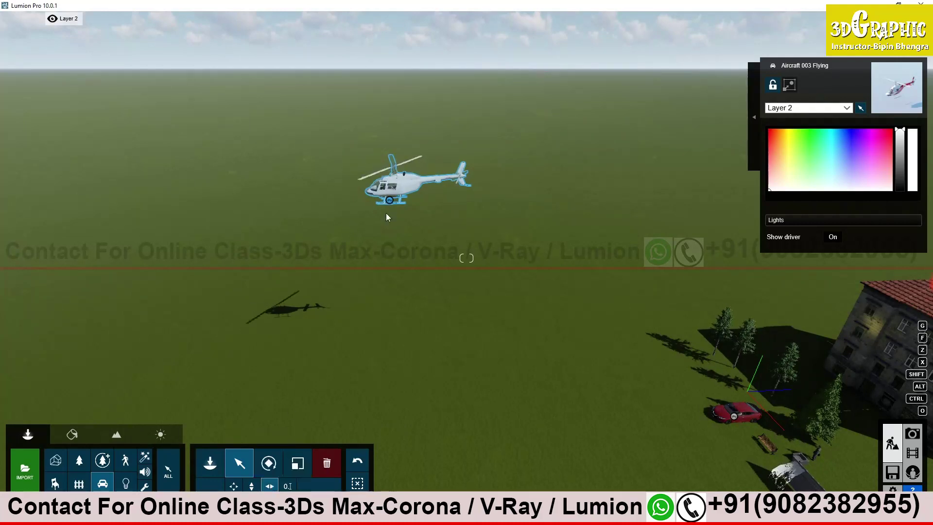
Step: Slide the helicopter horizontally at its flying height, away from the trees and closer to the camera
{"action": "left_click_drag", "start_coordinate": [389, 203], "coordinate": [306, 221]}
{"action": "right_click_drag", "start_coordinate": [306, 221], "coordinate": [292, 206]}
{"action": "key", "text": "w"}
{"action": "key", "text": "s"}
{"action": "key", "text": "d"}
{"action": "key", "text": "s"}
{"action": "right_click_drag", "start_coordinate": [310, 433], "coordinate": [197, 443]}
{"action": "key", "text": "d"}
{"action": "left_click_drag", "start_coordinate": [406, 245], "coordinate": [407, 290]}
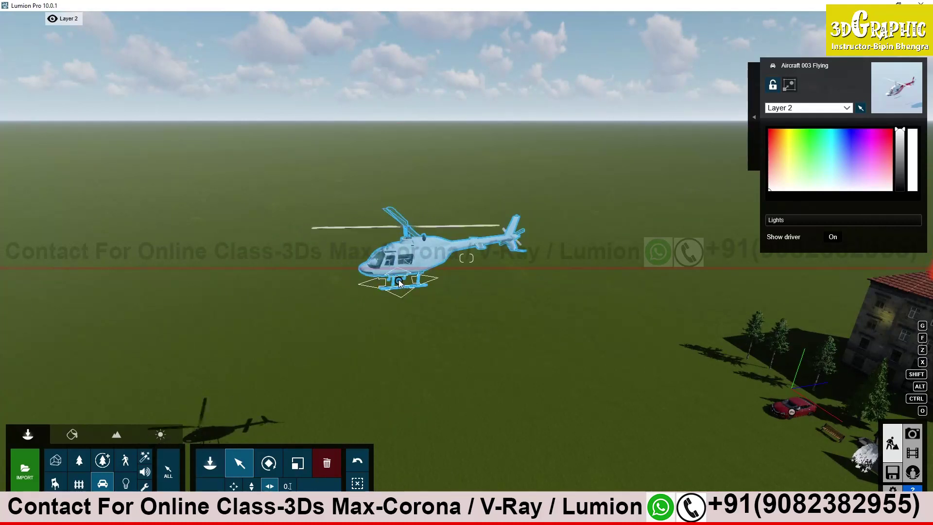
Step: Slide the helicopter horizontally farther away from the building and the red car, keeping its height
{"action": "left_click_drag", "start_coordinate": [399, 282], "coordinate": [111, 286]}
{"action": "right_click_drag", "start_coordinate": [225, 322], "coordinate": [154, 298]}
{"action": "key", "text": "a"}
{"action": "key", "text": "a"}
{"action": "key", "text": "w"}
{"action": "key", "text": "d"}
{"action": "key", "text": "s"}
{"action": "key", "text": "s"}
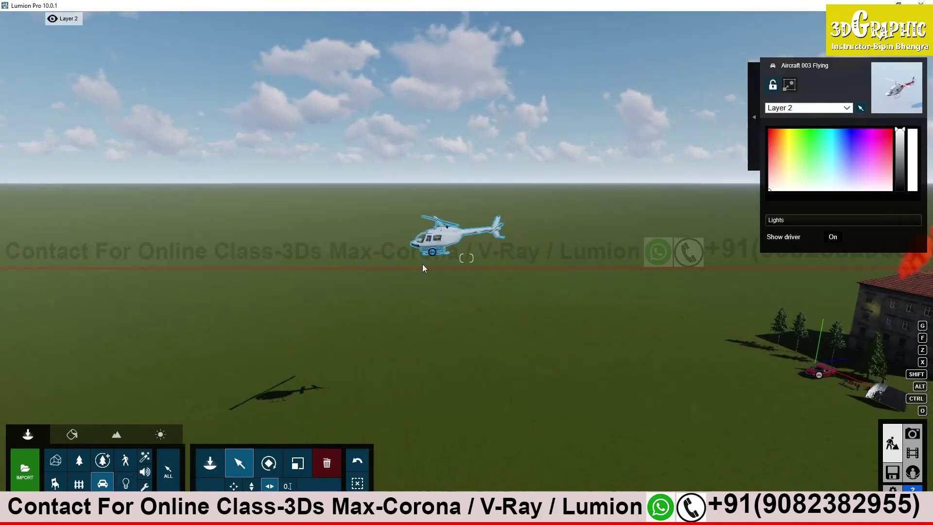
{"action": "left_click_drag", "start_coordinate": [432, 253], "coordinate": [312, 4]}
Step: Switch the helicopter to vertical movement and inspect it up close and against the smoking building in the distance
{"action": "left_click", "coordinate": [251, 485]}
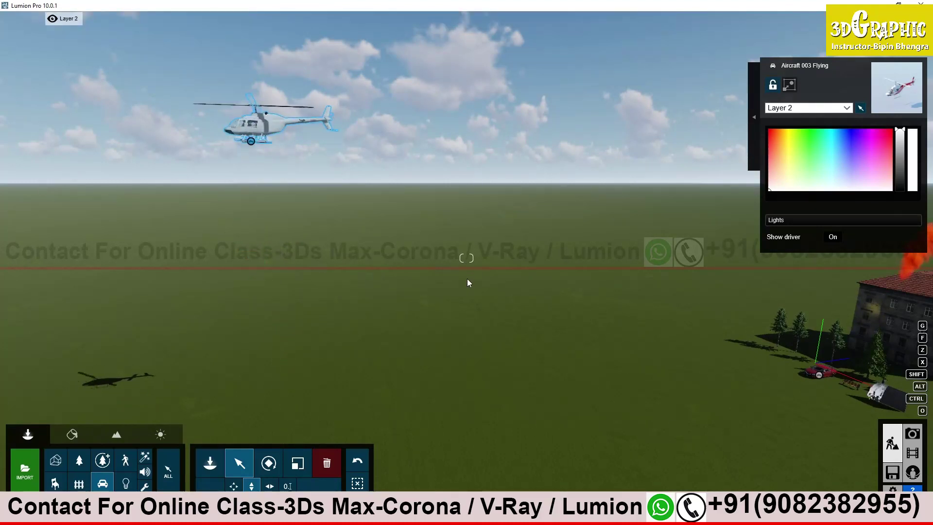
{"action": "mouse_move", "coordinate": [252, 144]}
{"action": "right_mouse_down"}
{"action": "mouse_move", "coordinate": [213, 148]}
{"action": "mouse_move", "coordinate": [199, 109]}
{"action": "mouse_move", "coordinate": [146, 73]}
{"action": "mouse_move", "coordinate": [276, 233]}
{"action": "mouse_move", "coordinate": [291, 407]}
{"action": "mouse_move", "coordinate": [277, 410]}
{"action": "mouse_move", "coordinate": [275, 206]}
{"action": "mouse_move", "coordinate": [252, 216]}
{"action": "mouse_move", "coordinate": [238, 316]}
{"action": "mouse_move", "coordinate": [204, 325]}
{"action": "mouse_move", "coordinate": [255, 289]}
{"action": "right_mouse_up"}
{"action": "key", "text": "w"}
{"action": "key", "text": "w"}
{"action": "key", "text": "s"}
{"action": "right_click_drag", "start_coordinate": [466, 257], "coordinate": [467, 258]}
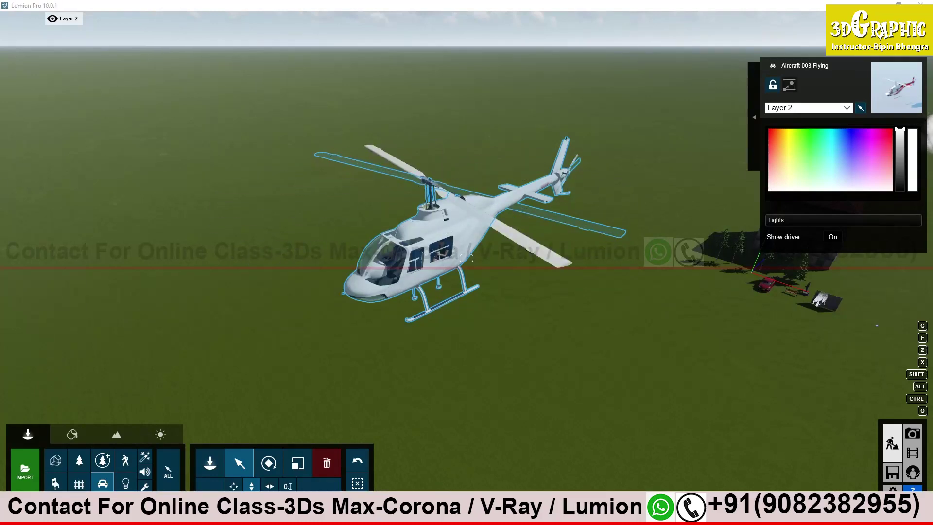
{"action": "right_click_drag", "start_coordinate": [502, 295], "coordinate": [437, 316]}
{"action": "mouse_move", "coordinate": [466, 258]}
{"action": "right_mouse_down"}
{"action": "mouse_move", "coordinate": [491, 260]}
{"action": "mouse_move", "coordinate": [476, 255]}
{"action": "mouse_move", "coordinate": [498, 247]}
{"action": "mouse_move", "coordinate": [525, 366]}
{"action": "right_mouse_up"}
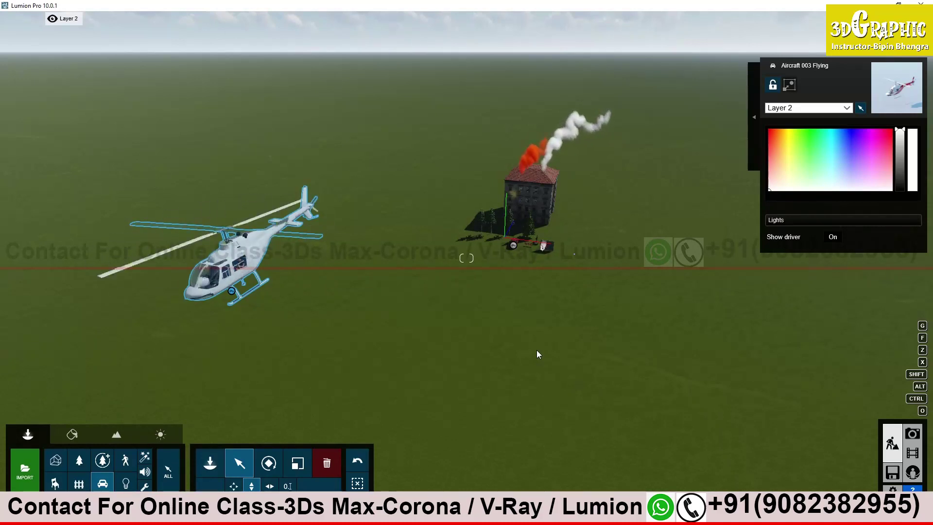
Step: Browse the Outdoor library's categories, including the buildings, Assorted and Lighting, and return to selecting objects in the scene
{"action": "left_click", "coordinate": [214, 459]}
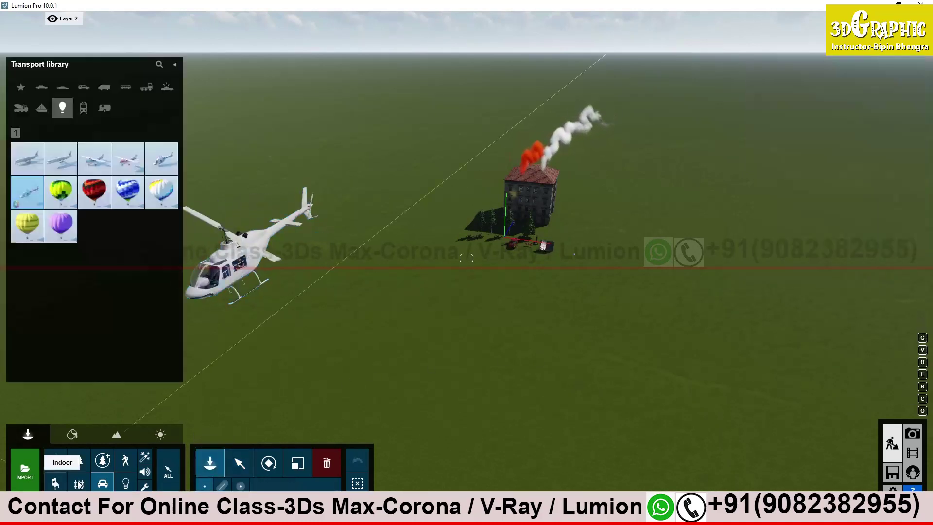
{"action": "left_click", "coordinate": [79, 483]}
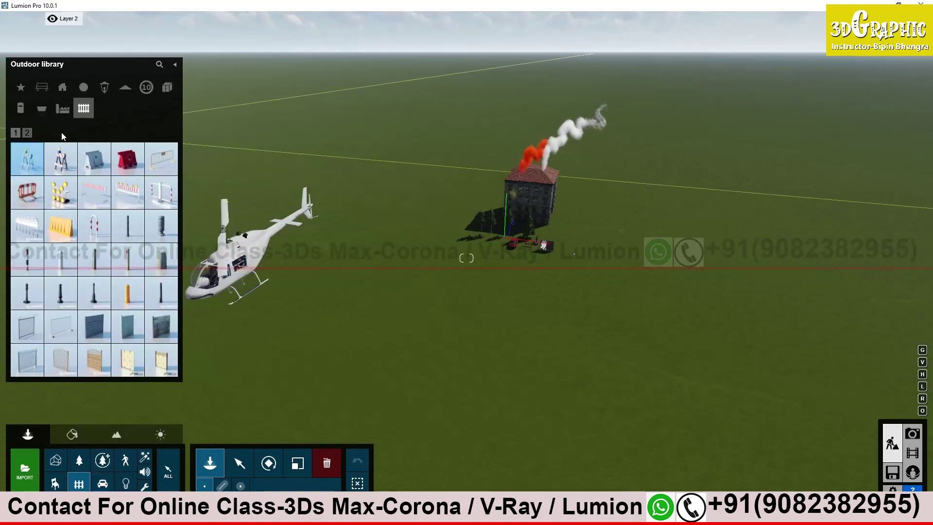
{"action": "left_click", "coordinate": [42, 88]}
{"action": "left_click", "coordinate": [62, 87]}
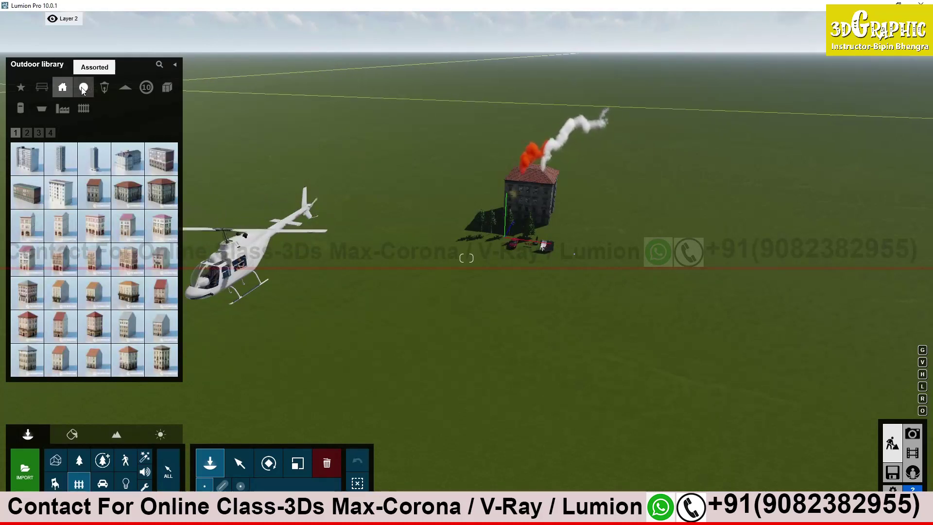
{"action": "left_click", "coordinate": [83, 89]}
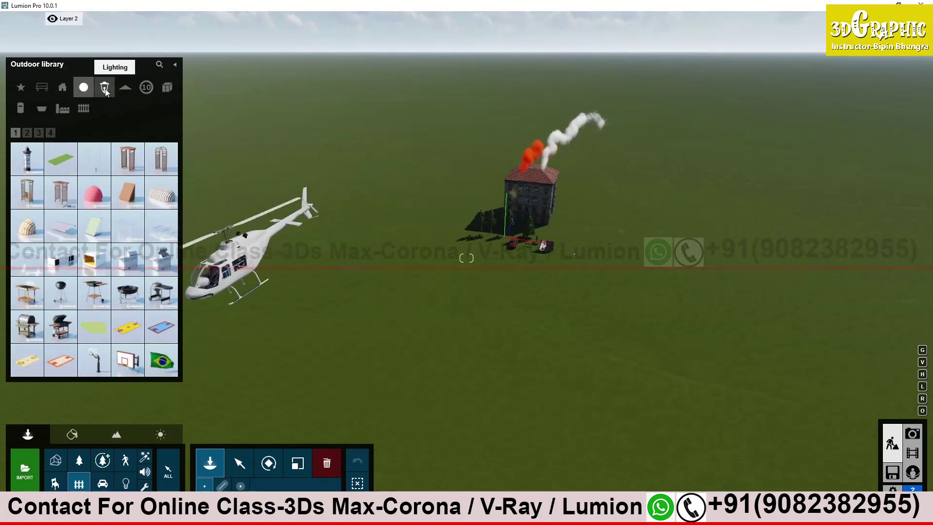
{"action": "left_click", "coordinate": [106, 90]}
{"action": "left_click", "coordinate": [121, 88]}
{"action": "left_click", "coordinate": [104, 88]}
{"action": "left_click", "coordinate": [84, 90]}
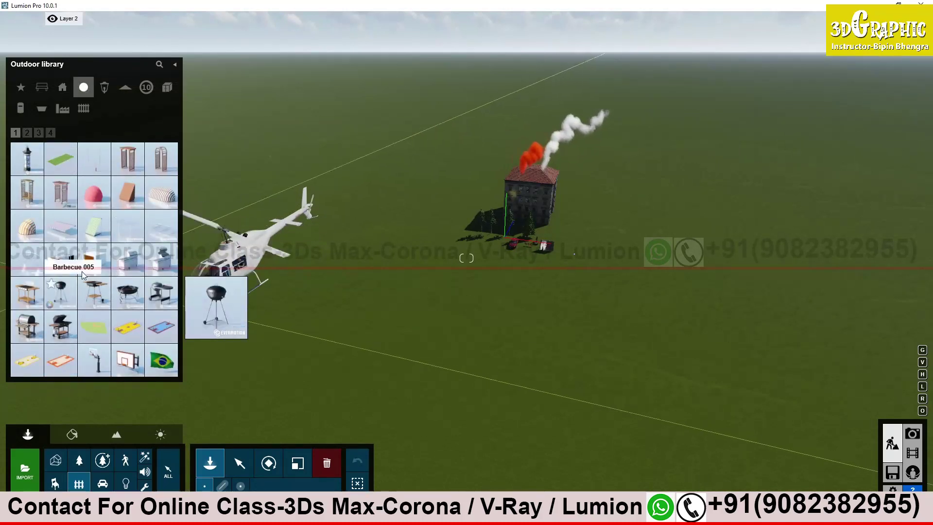
{"action": "left_click", "coordinate": [241, 465]}
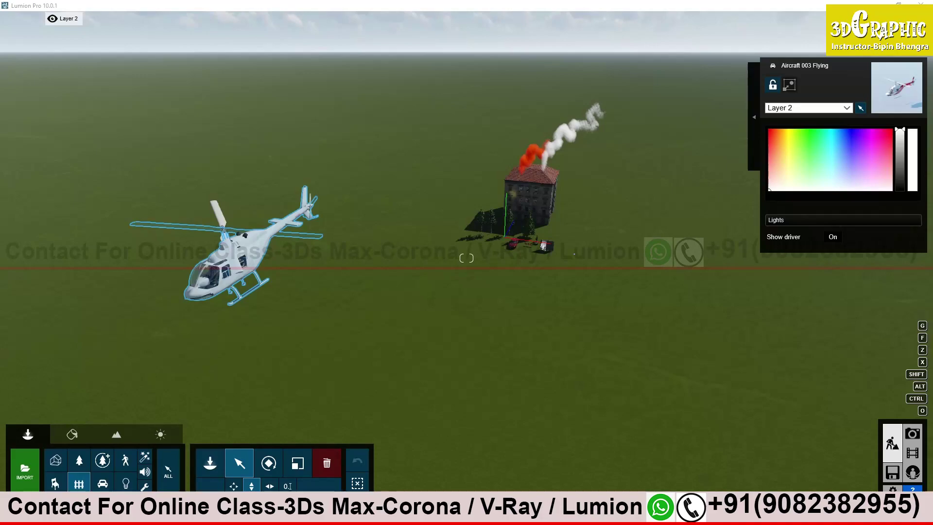
Step: Switch to the Google Meet call to check the student's Lumion scene on their camera, and return to Lumion
{"action": "key", "text": "alt+Tab"}
{"action": "double_click", "coordinate": [471, 70]}
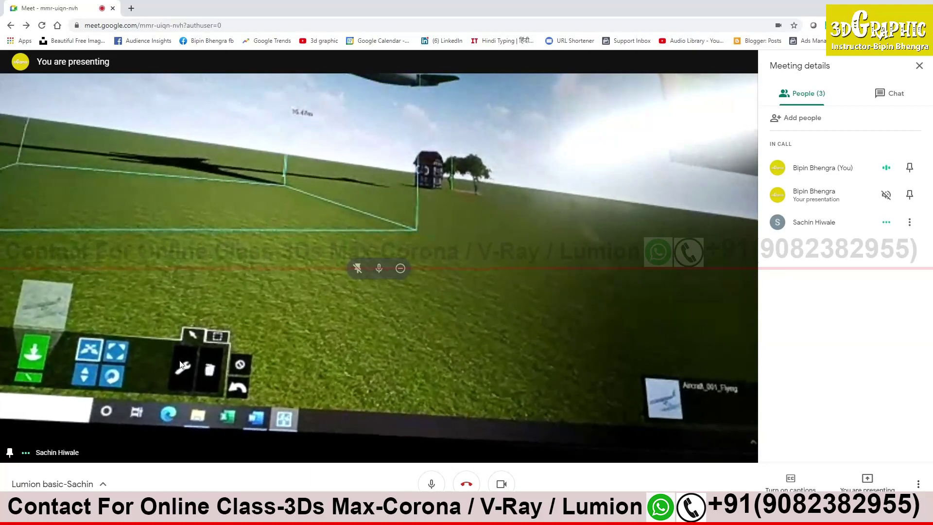
{"action": "right_click", "coordinate": [458, 204]}
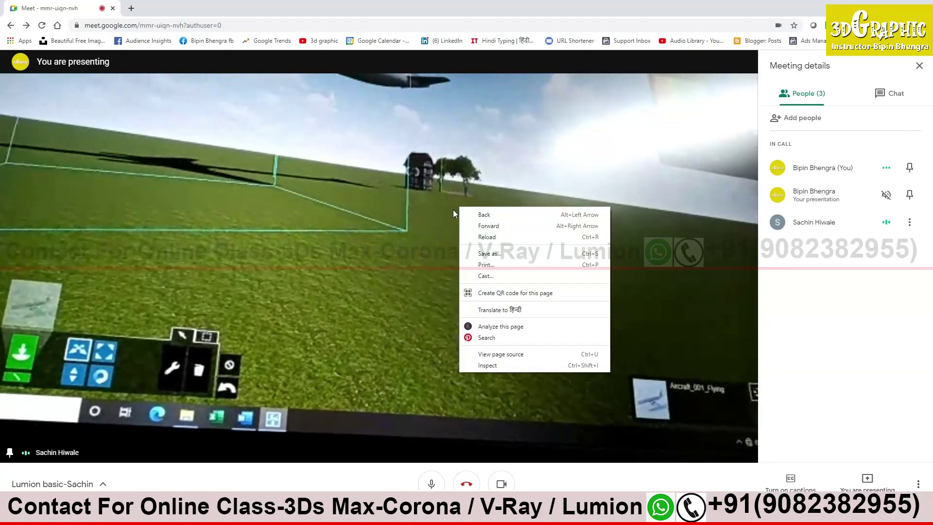
{"action": "left_click", "coordinate": [382, 224]}
{"action": "mouse_move", "coordinate": [402, 270]}
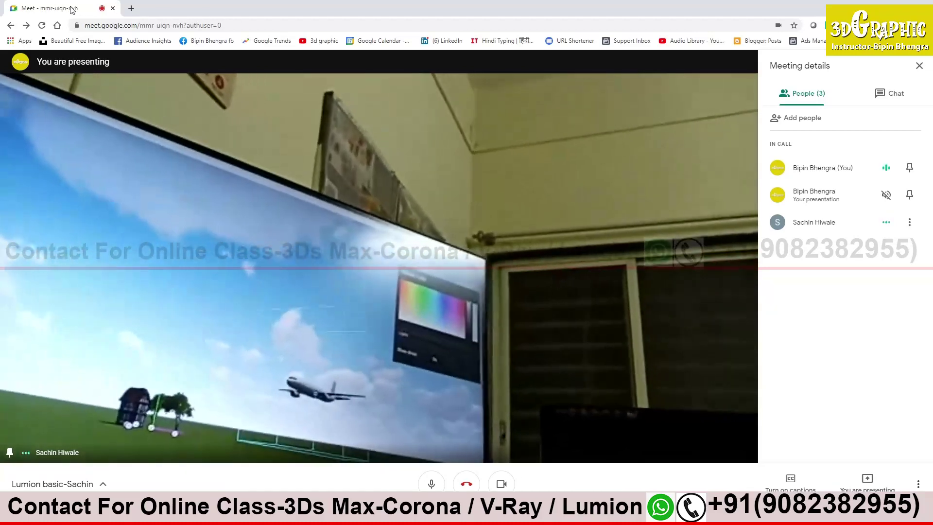
{"action": "key", "text": "alt+Tab"}
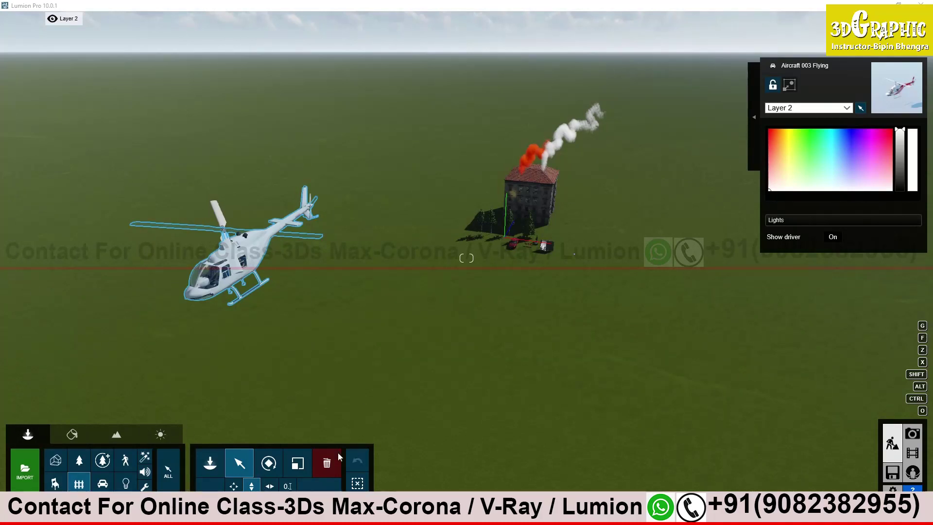
Step: Open the numeric position entry for the helicopter and set its Z position to -79 m
{"action": "left_click", "coordinate": [287, 486]}
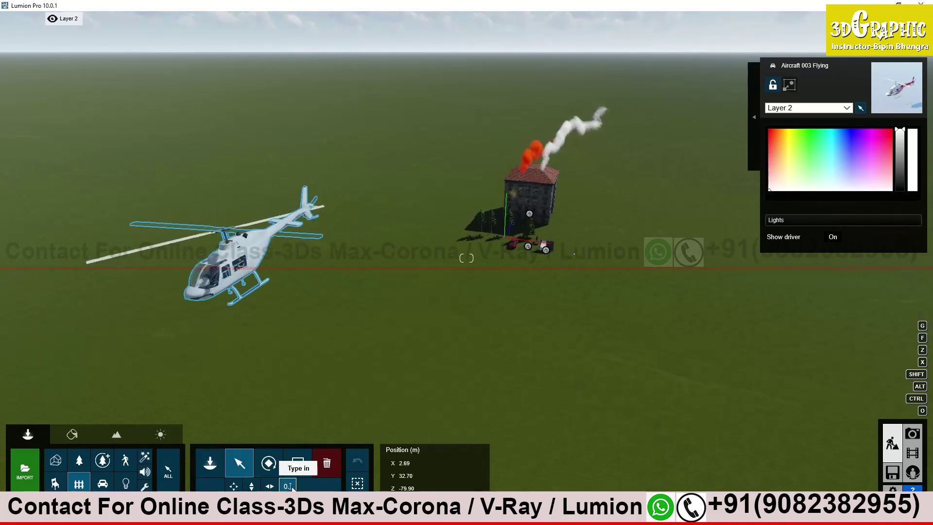
{"action": "left_click", "coordinate": [287, 486]}
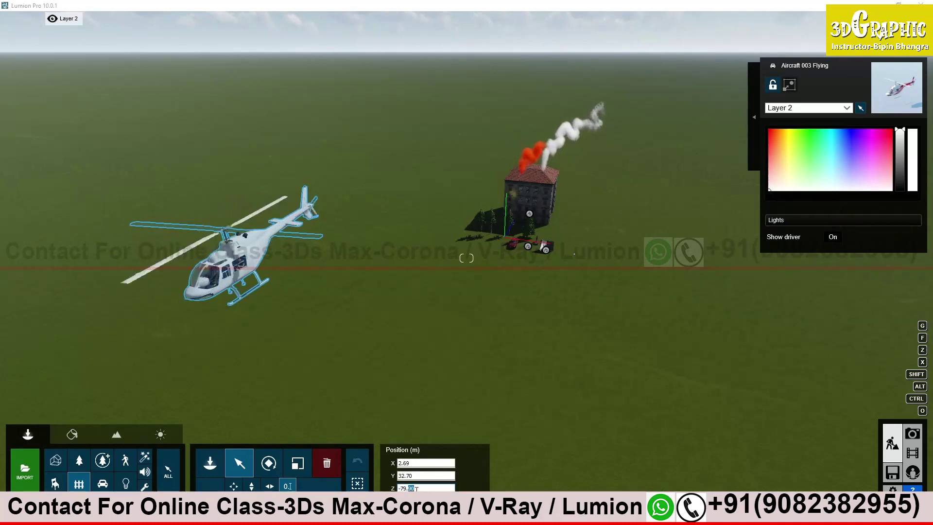
{"action": "type", "text": "0"}
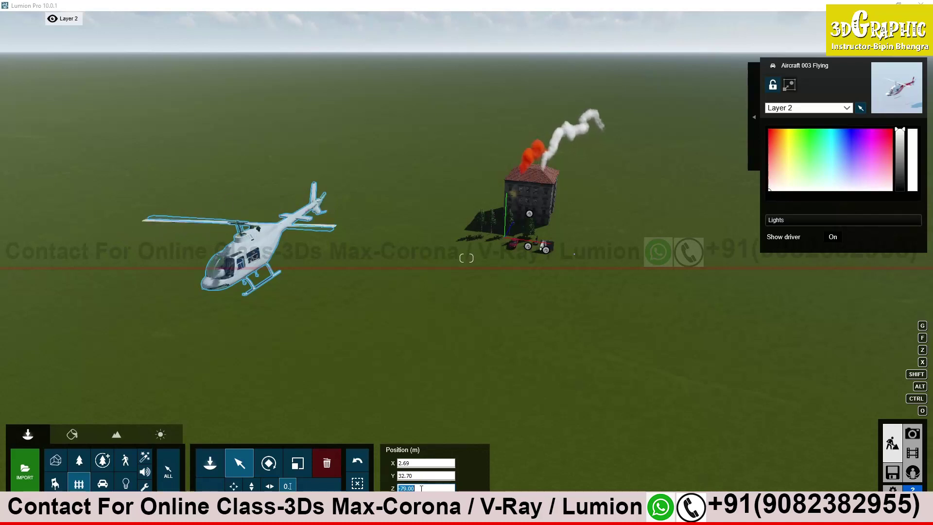
Step: Set the helicopter's Z position to -50 m
{"action": "double_click", "coordinate": [417, 488]}
{"action": "type", "text": "-50"}
{"action": "key", "text": "Return"}
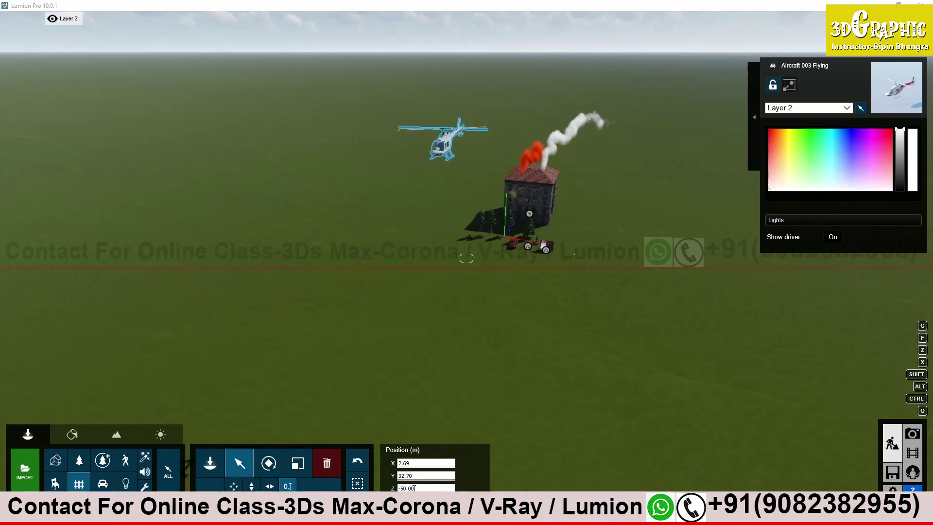
Step: Try -100 m for the helicopter's Z position and replace it with -10 m
{"action": "double_click", "coordinate": [418, 487]}
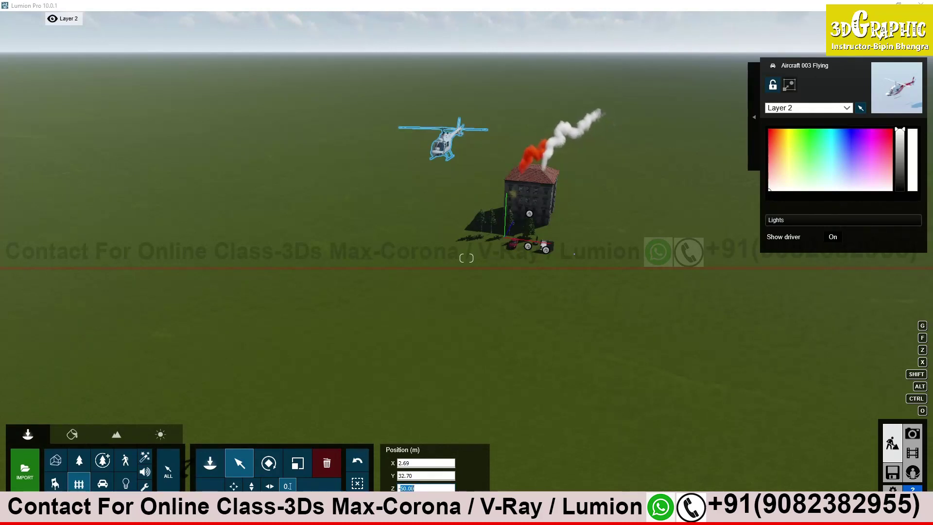
{"action": "type", "text": "-100"}
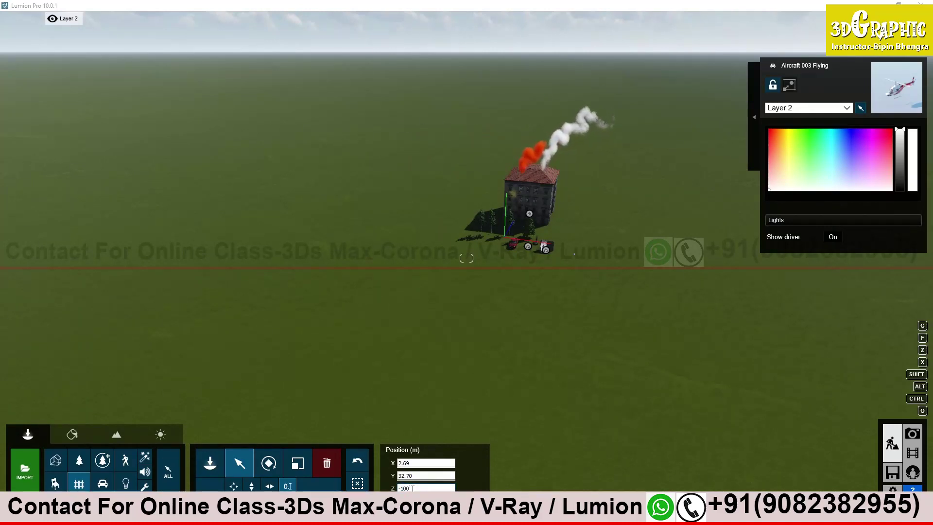
{"action": "key", "text": "BackSpace"}
{"action": "key", "text": "BackSpace"}
{"action": "key", "text": "BackSpace"}
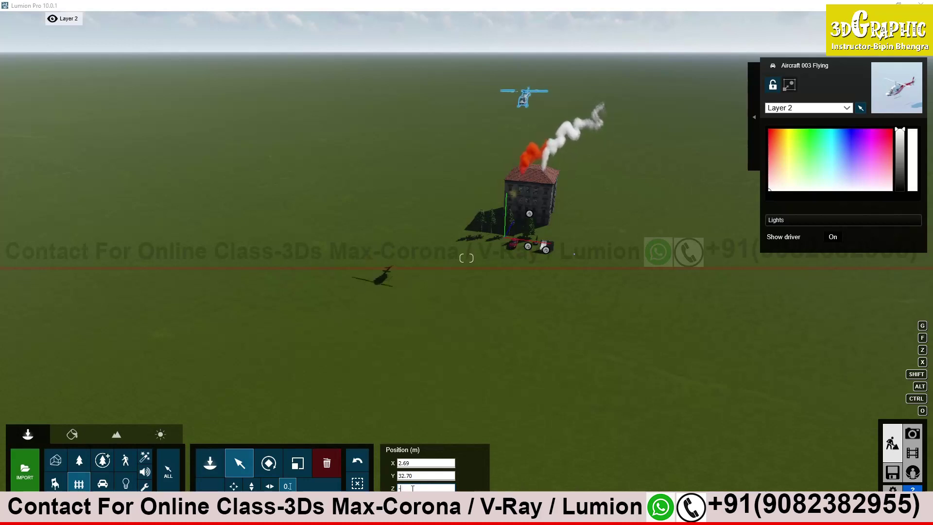
{"action": "type", "text": "10"}
{"action": "key", "text": "Return"}
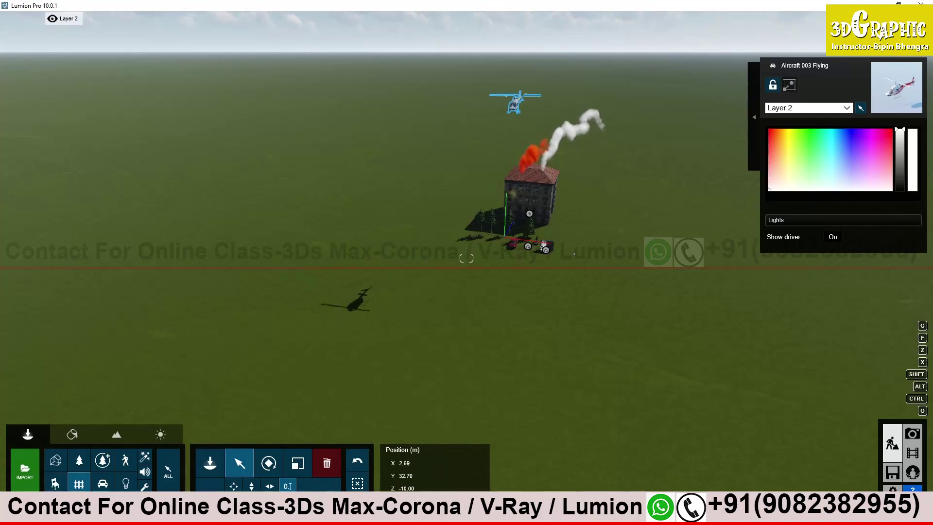
Step: Set the helicopter's X position to 10 m and check its placement relative to the smoking building
{"action": "left_click", "coordinate": [423, 463]}
{"action": "type", "text": "10"}
{"action": "key", "text": "Return"}
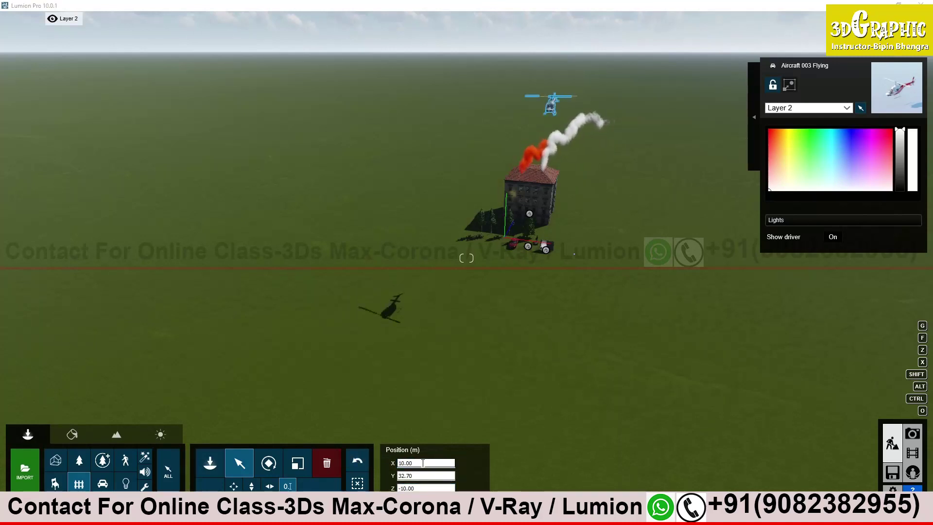
{"action": "right_click_drag", "start_coordinate": [652, 26], "coordinate": [652, 17]}
{"action": "key", "text": "s"}
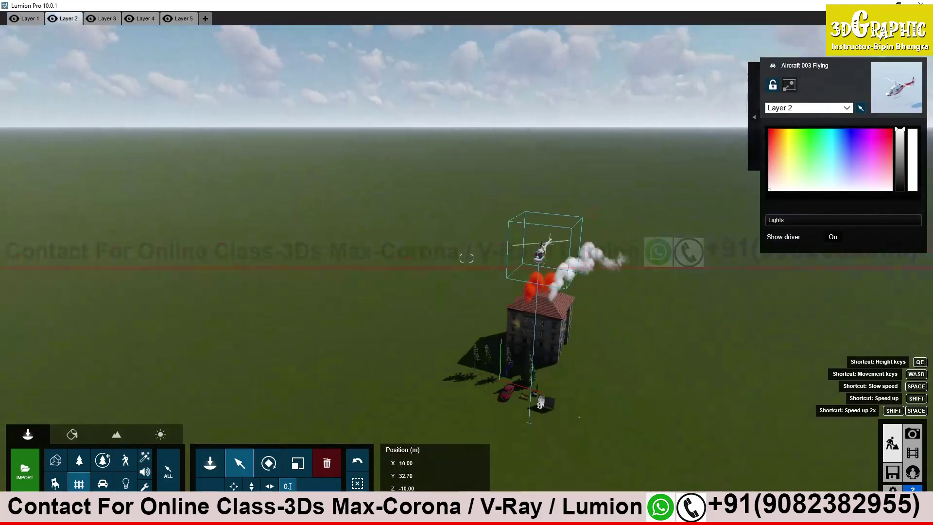
{"action": "right_click_drag", "start_coordinate": [466, 258], "coordinate": [466, 257]}
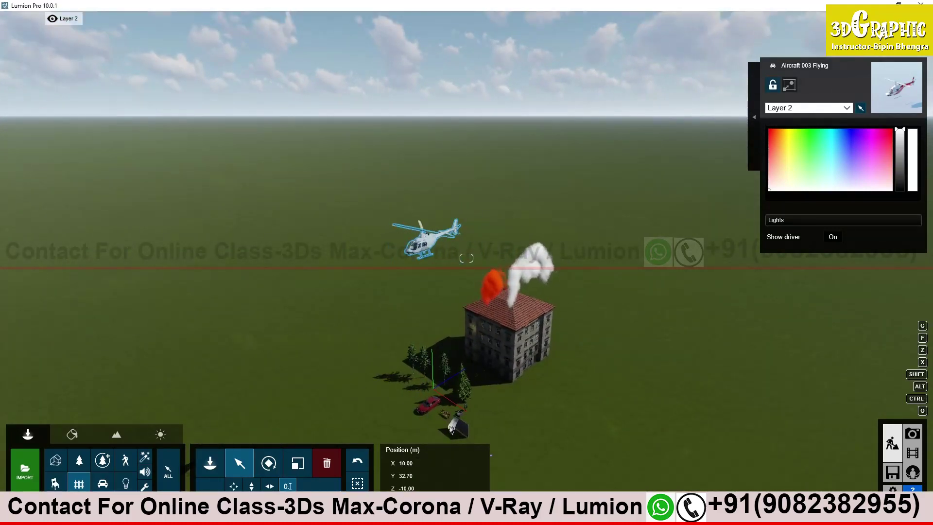
Step: Place the Airport Interior Australia 001 sound on the ground in front of the waterfall fence
{"action": "left_click", "coordinate": [146, 472]}
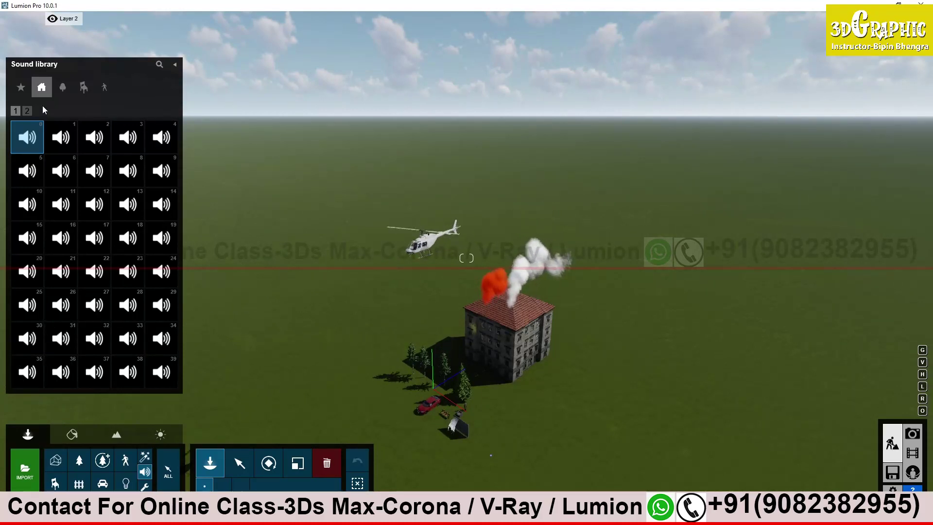
{"action": "left_click", "coordinate": [27, 110]}
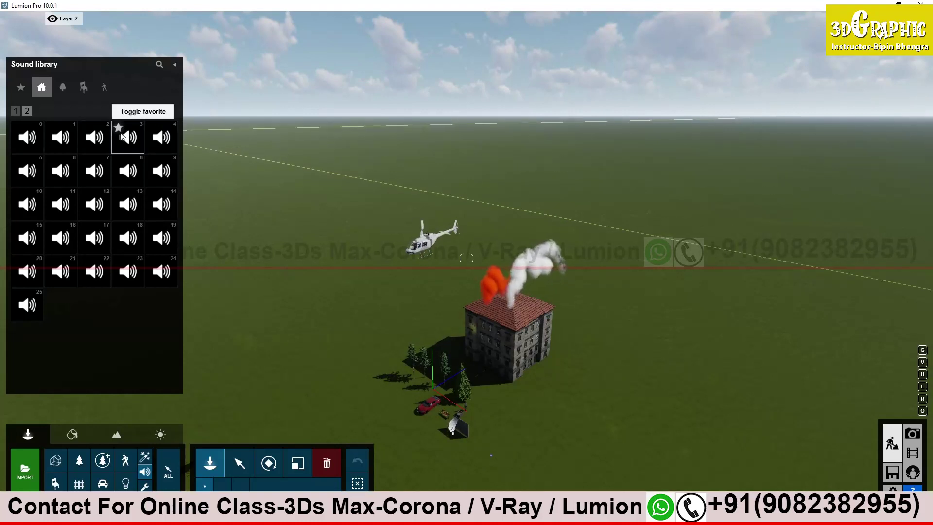
{"action": "right_click_drag", "start_coordinate": [465, 396], "coordinate": [465, 481]}
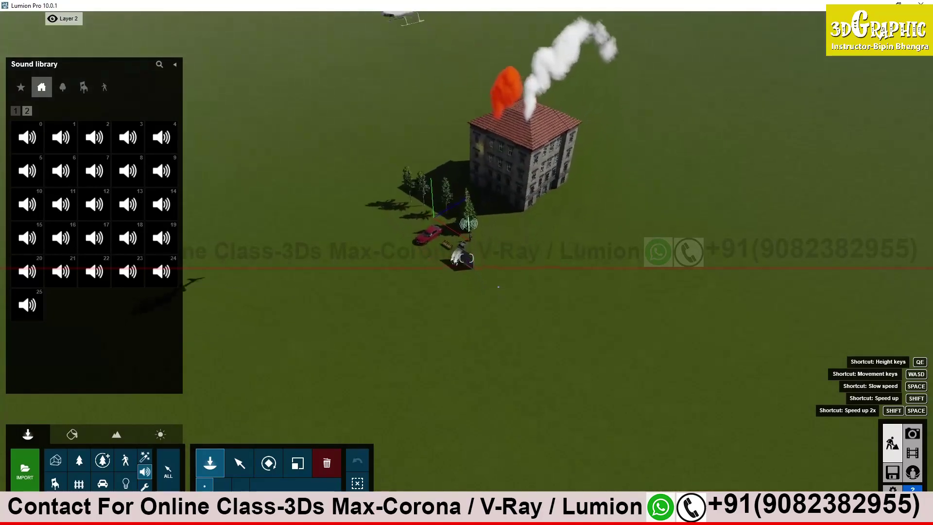
{"action": "scroll", "coordinate": [466, 258], "scroll_direction": "up", "scroll_amount": 10}
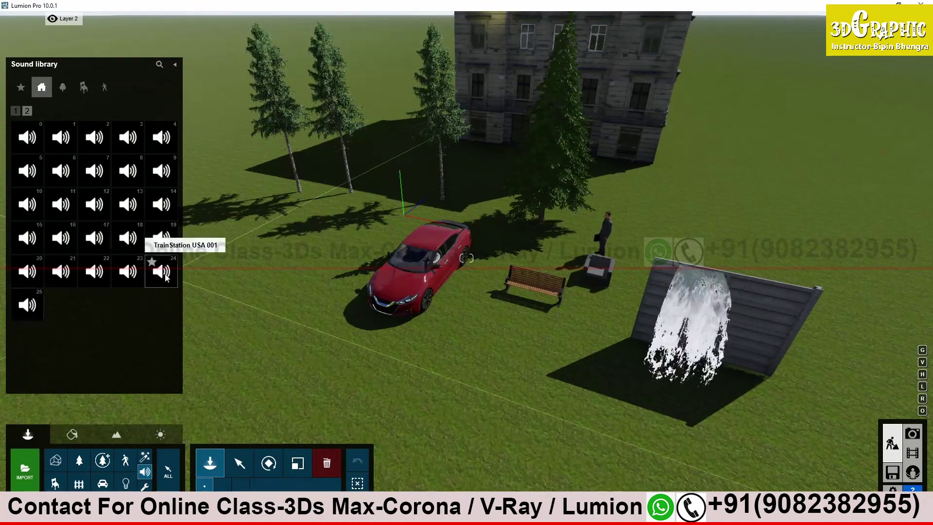
{"action": "left_click", "coordinate": [16, 110]}
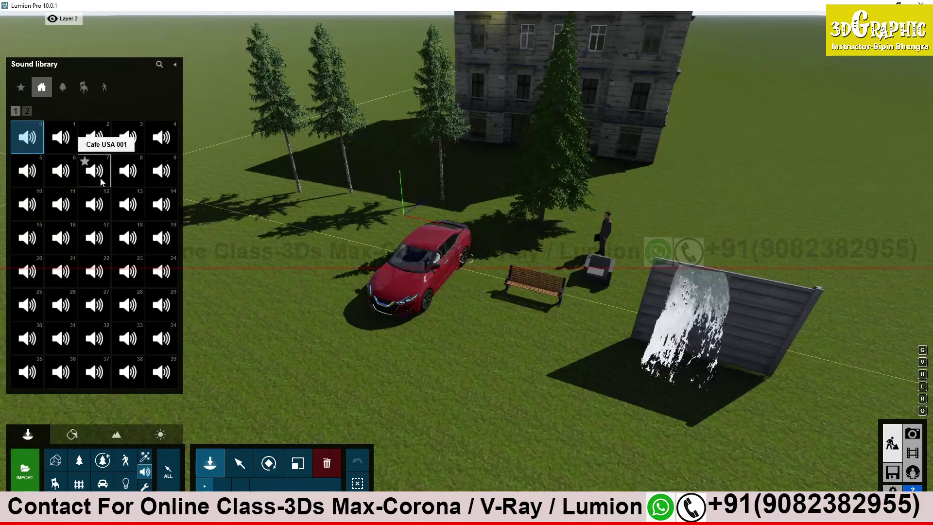
{"action": "left_click", "coordinate": [66, 143]}
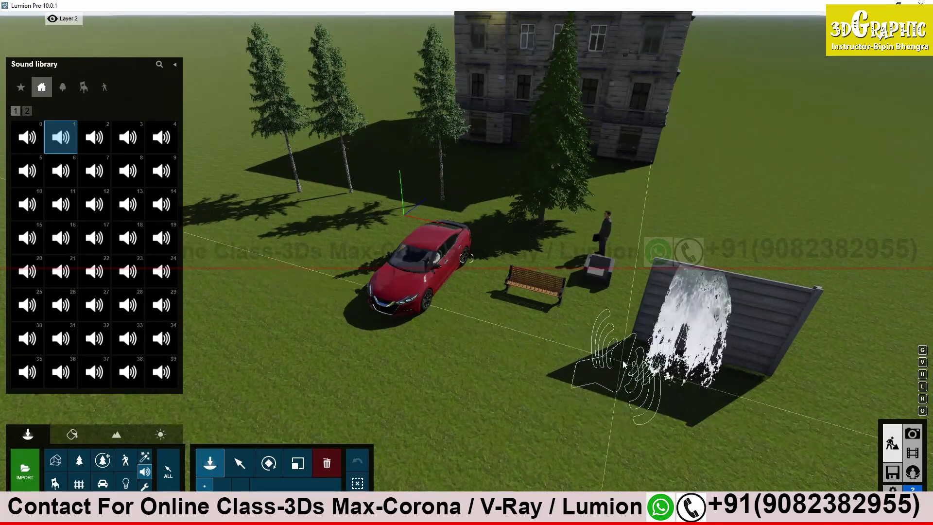
{"action": "left_click", "coordinate": [626, 360]}
Step: Select the airport sound and examine its distance rings from near, far and around the waterfall fence
{"action": "left_click", "coordinate": [248, 466]}
{"action": "right_click_drag", "start_coordinate": [567, 386], "coordinate": [651, 408]}
{"action": "key", "text": "s"}
{"action": "key", "text": "w"}
{"action": "key", "text": "s"}
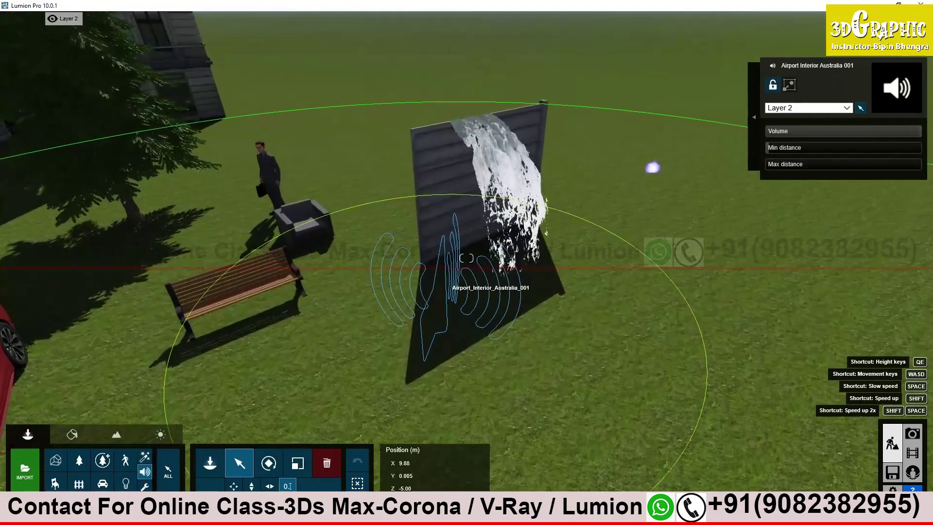
{"action": "key", "text": "s"}
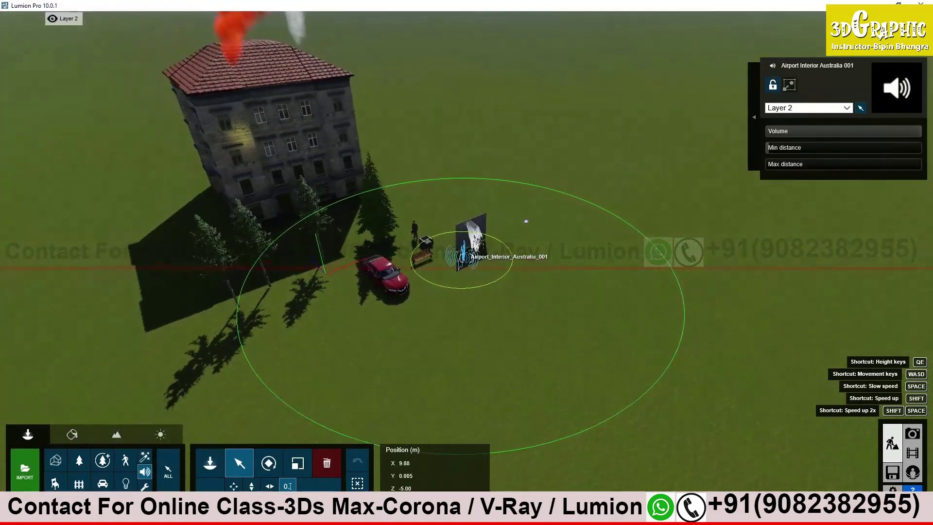
{"action": "right_click_drag", "start_coordinate": [466, 258], "coordinate": [443, 245]}
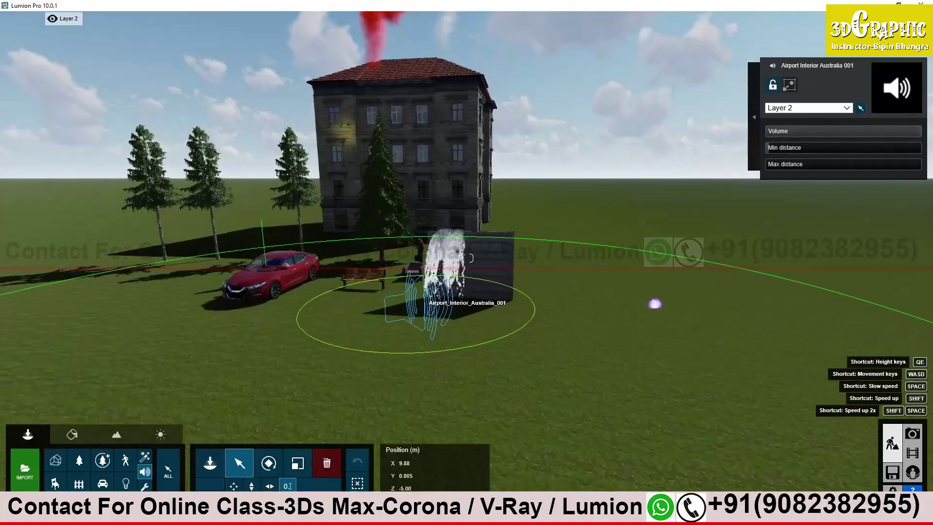
{"action": "scroll", "coordinate": [467, 257], "scroll_direction": "up", "scroll_amount": 5}
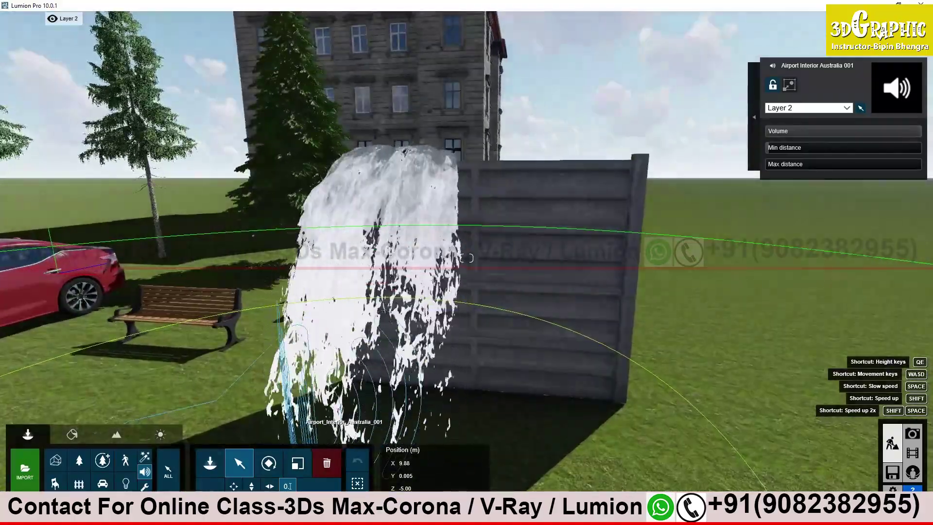
{"action": "key", "text": "w"}
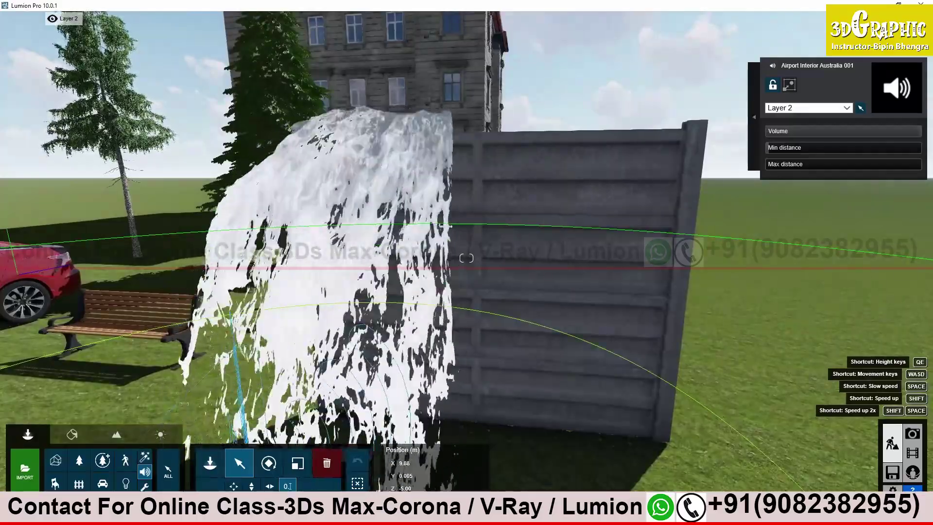
{"action": "scroll", "coordinate": [466, 258], "scroll_direction": "down", "scroll_amount": 5}
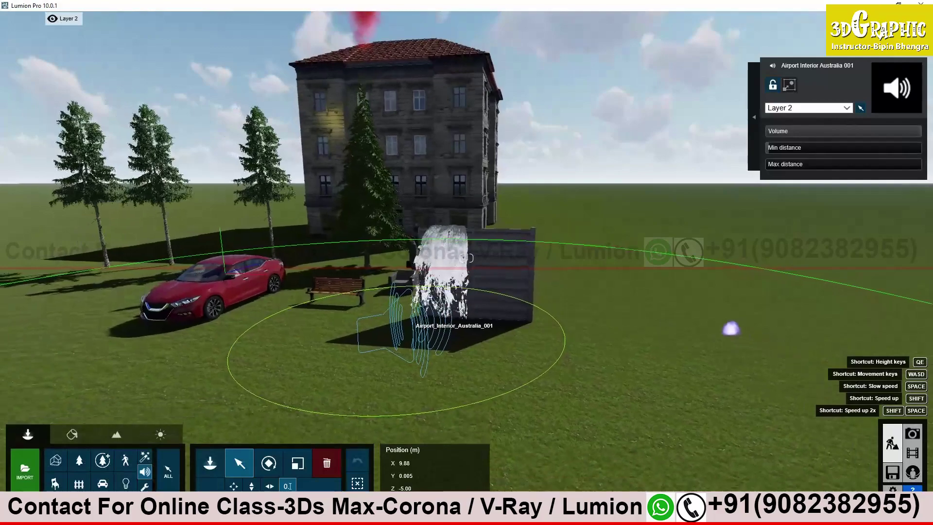
{"action": "scroll", "coordinate": [469, 258], "scroll_direction": "down", "scroll_amount": 3}
{"action": "mouse_move", "coordinate": [467, 258]}
{"action": "right_mouse_down"}
{"action": "mouse_move", "coordinate": [462, 272]}
{"action": "mouse_move", "coordinate": [475, 249]}
{"action": "right_mouse_up"}
{"action": "key", "text": "d"}
{"action": "key", "text": "w"}
{"action": "key", "text": "w"}
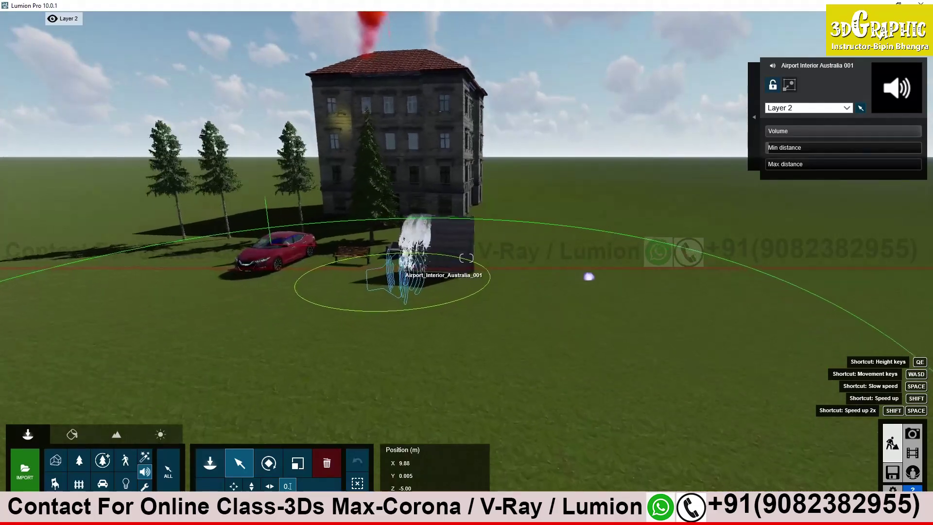
{"action": "key", "text": "w"}
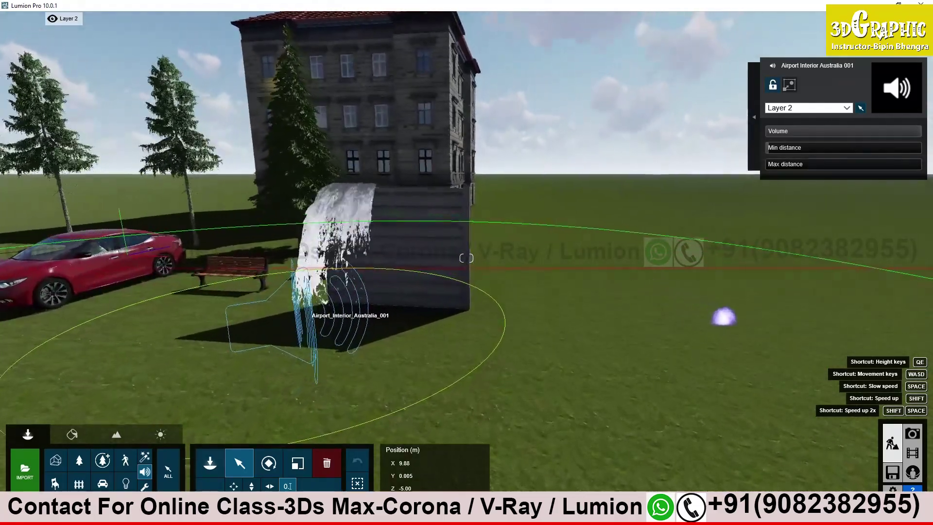
{"action": "mouse_move", "coordinate": [466, 258]}
{"action": "right_mouse_down"}
{"action": "mouse_move", "coordinate": [467, 268]}
{"action": "mouse_move", "coordinate": [454, 251]}
{"action": "mouse_move", "coordinate": [418, 249]}
{"action": "mouse_move", "coordinate": [459, 265]}
{"action": "mouse_move", "coordinate": [413, 280]}
{"action": "mouse_move", "coordinate": [457, 265]}
{"action": "mouse_move", "coordinate": [450, 242]}
{"action": "mouse_move", "coordinate": [471, 260]}
{"action": "mouse_move", "coordinate": [554, 286]}
{"action": "mouse_move", "coordinate": [472, 249]}
{"action": "mouse_move", "coordinate": [479, 246]}
{"action": "right_mouse_up"}
{"action": "key", "text": "s"}
{"action": "key", "text": "d"}
{"action": "key", "text": "w"}
{"action": "key", "text": "w"}
{"action": "key", "text": "s"}
{"action": "key", "text": "w"}
{"action": "key", "text": "w"}
{"action": "key", "text": "s"}
{"action": "right_click_drag", "start_coordinate": [597, 370], "coordinate": [589, 373]}
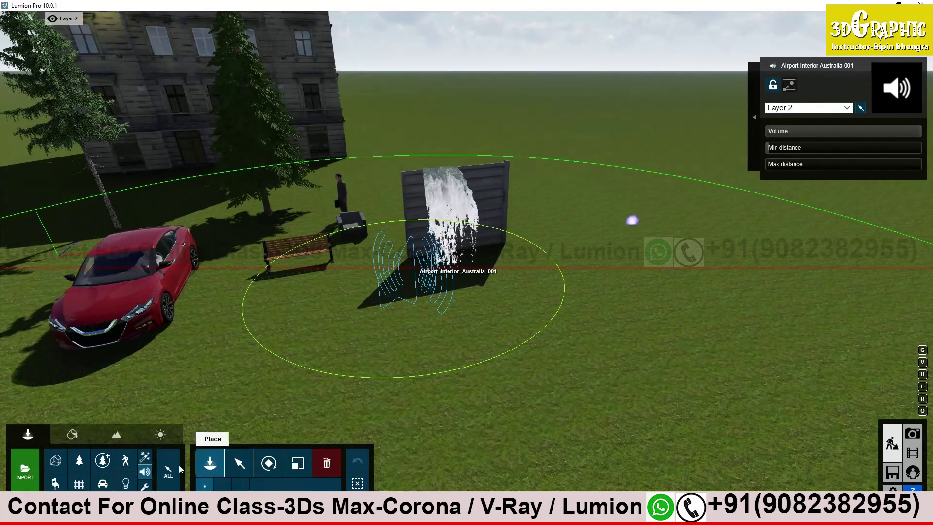
Step: Browse the sound library's categories, including Nature, and choose sound 3 from the People category
{"action": "left_click", "coordinate": [145, 471]}
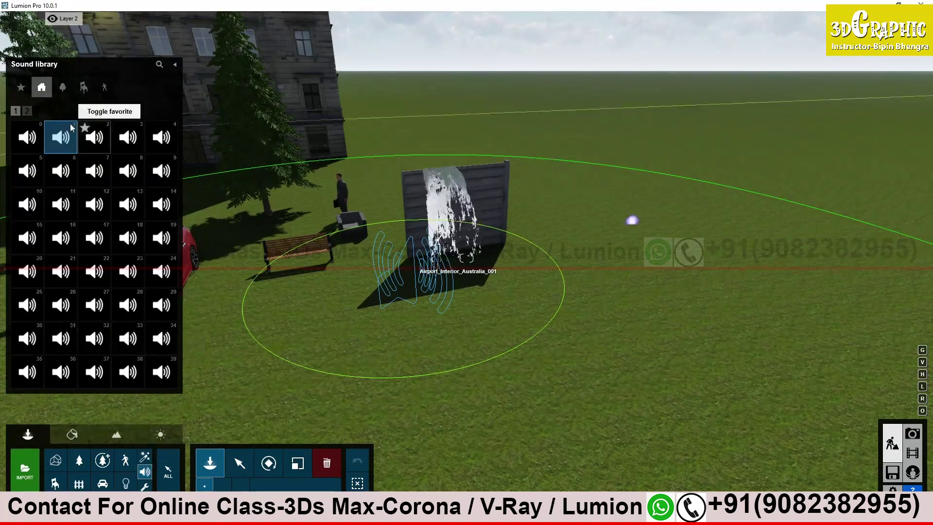
{"action": "left_click", "coordinate": [66, 91]}
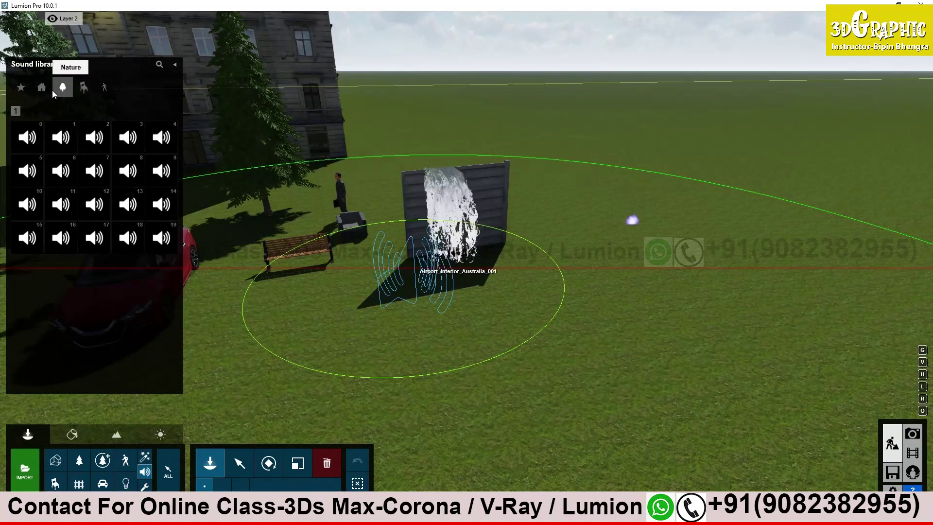
{"action": "left_click", "coordinate": [43, 88]}
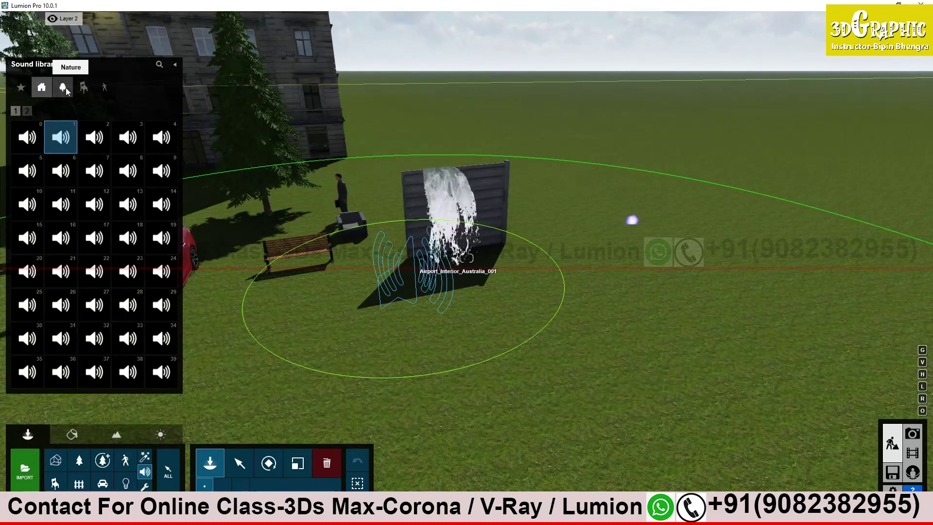
{"action": "left_click", "coordinate": [63, 88]}
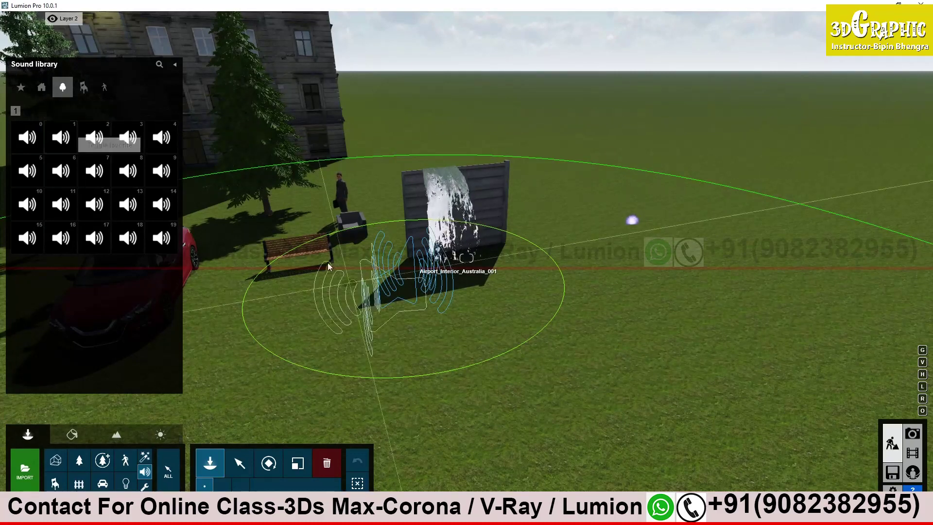
{"action": "left_click", "coordinate": [85, 88]}
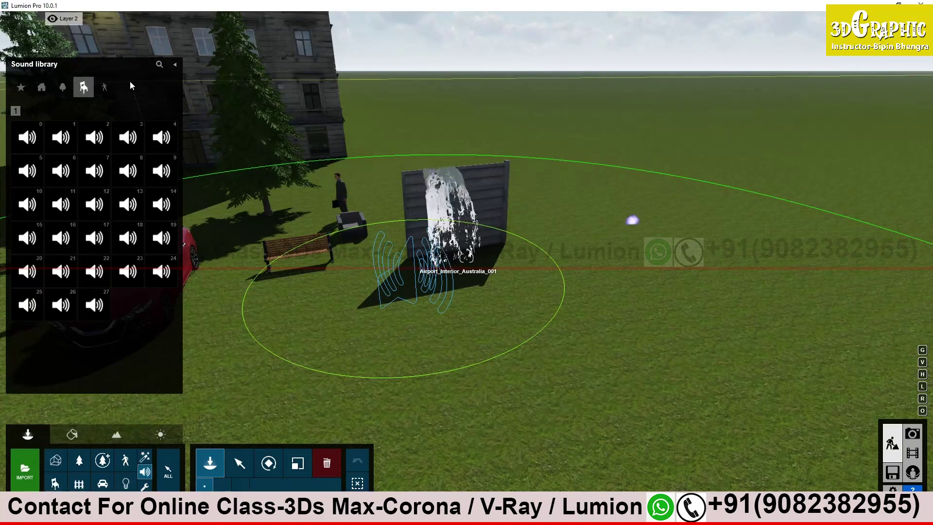
{"action": "left_click", "coordinate": [104, 88]}
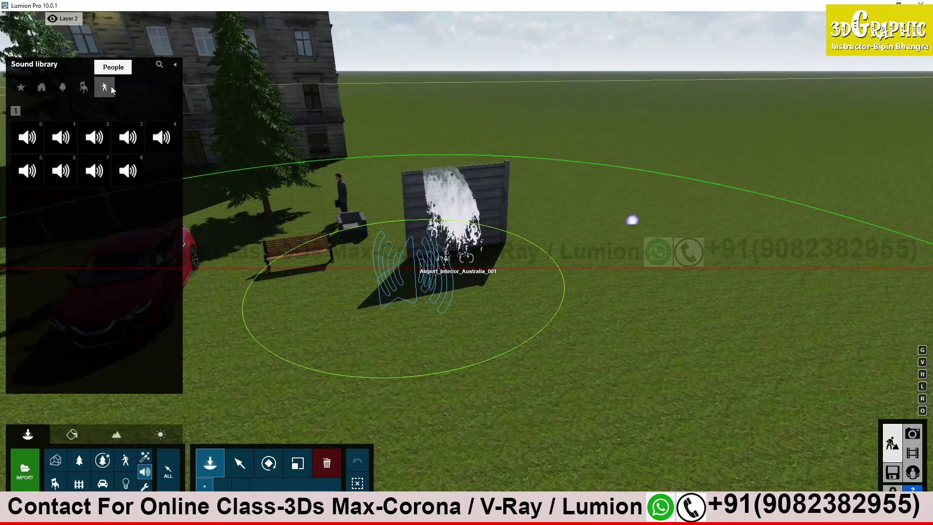
{"action": "left_click", "coordinate": [128, 138]}
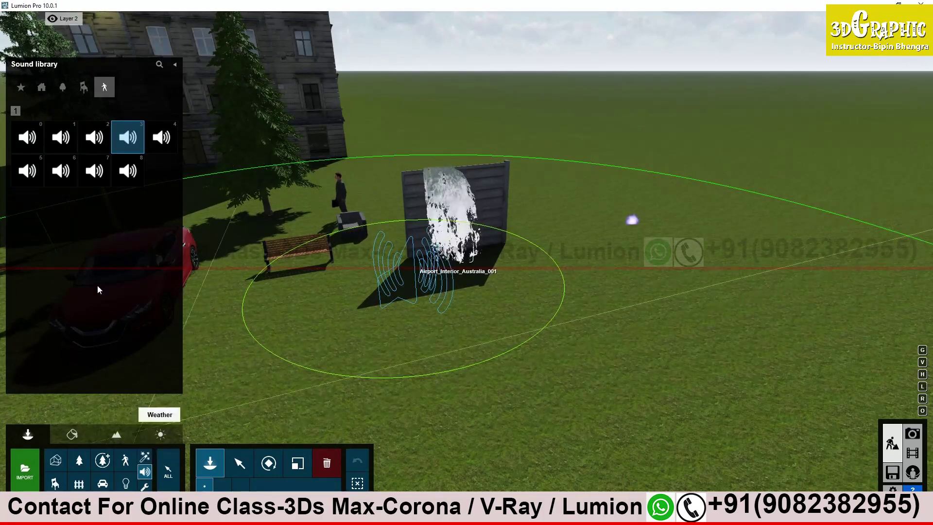
{"action": "left_click", "coordinate": [145, 485]}
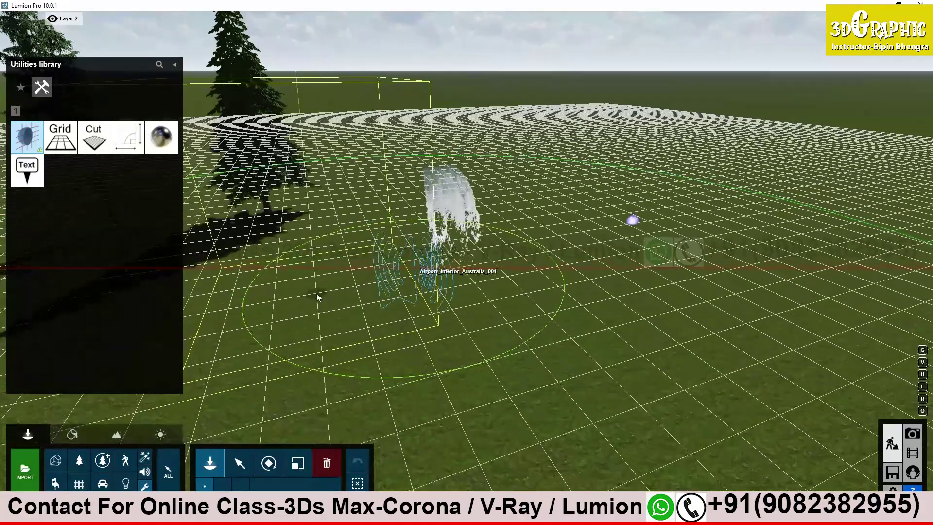
{"action": "left_click", "coordinate": [317, 296]}
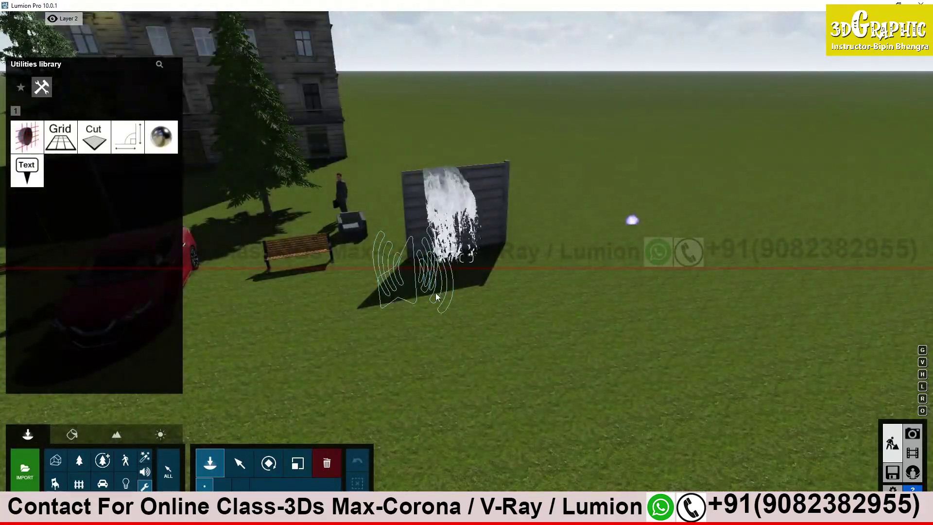
{"action": "right_click_drag", "start_coordinate": [469, 324], "coordinate": [419, 366]}
Step: Delete the airport sound from in front of the waterfall fence
{"action": "left_click", "coordinate": [239, 463]}
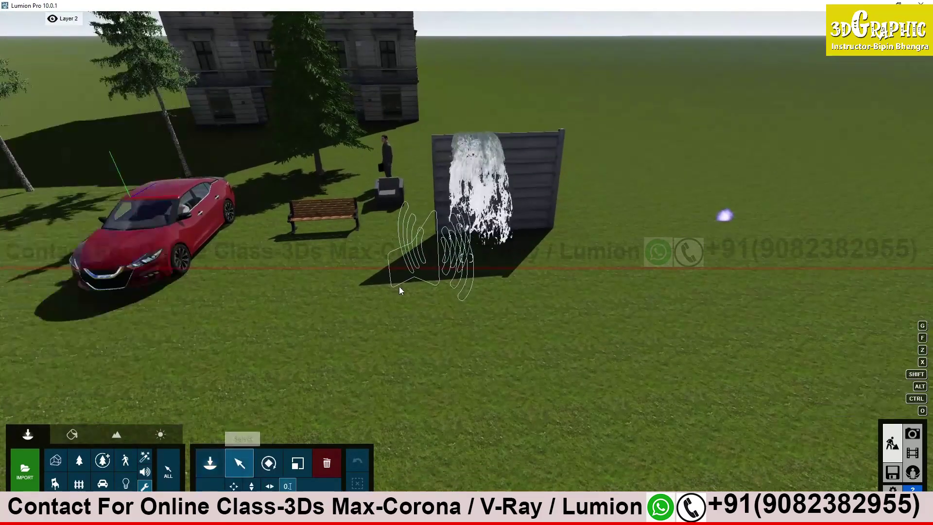
{"action": "left_click", "coordinate": [326, 463]}
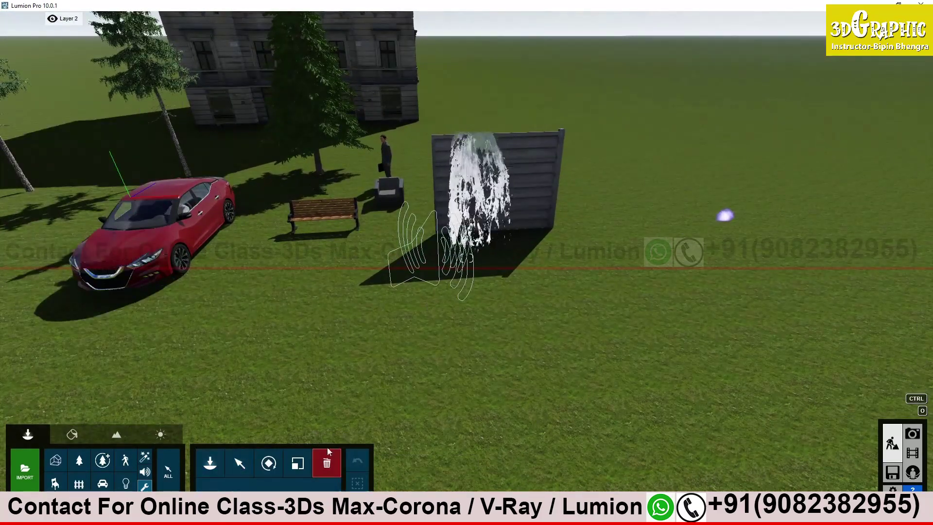
{"action": "left_click", "coordinate": [239, 463]}
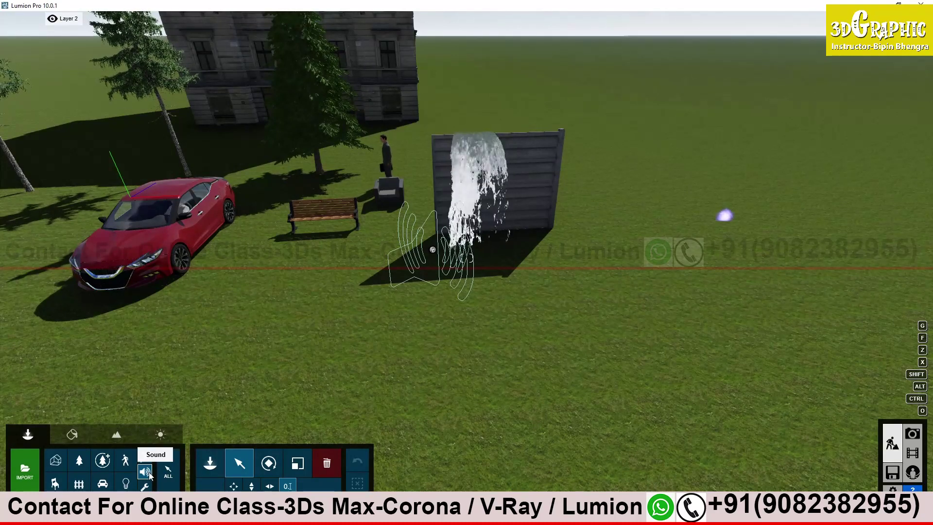
{"action": "left_click", "coordinate": [326, 464]}
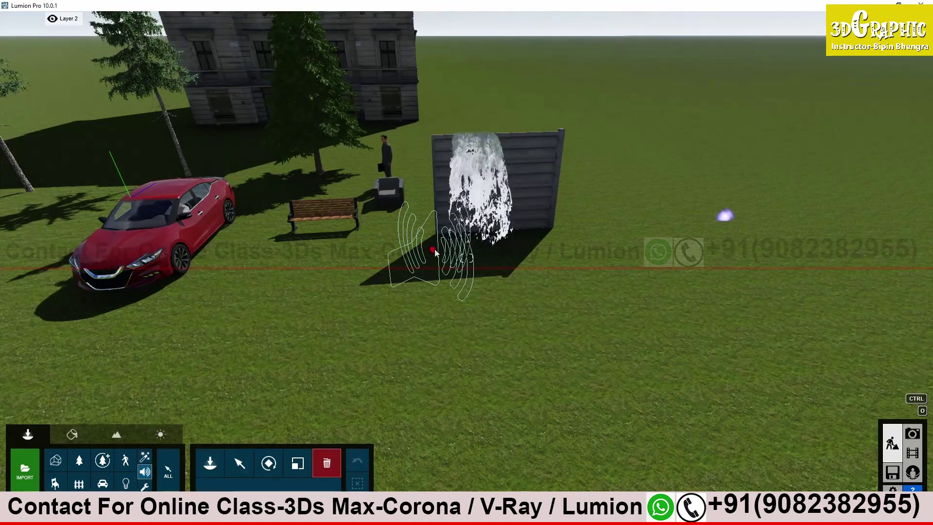
{"action": "left_click", "coordinate": [433, 250]}
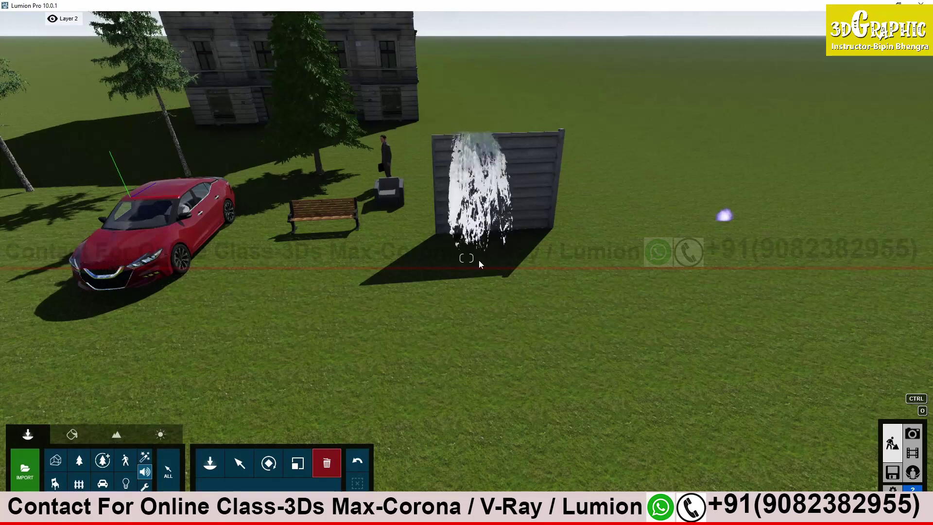
Step: Examine the scene from the car and waterfall fence, moving in close to the man with the briefcase beside the armchair
{"action": "key", "text": "a"}
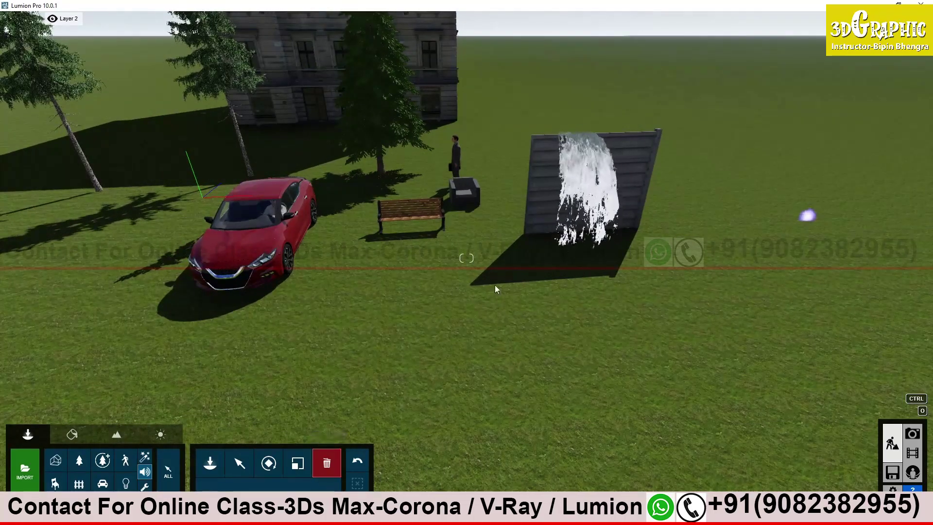
{"action": "left_click", "coordinate": [240, 463]}
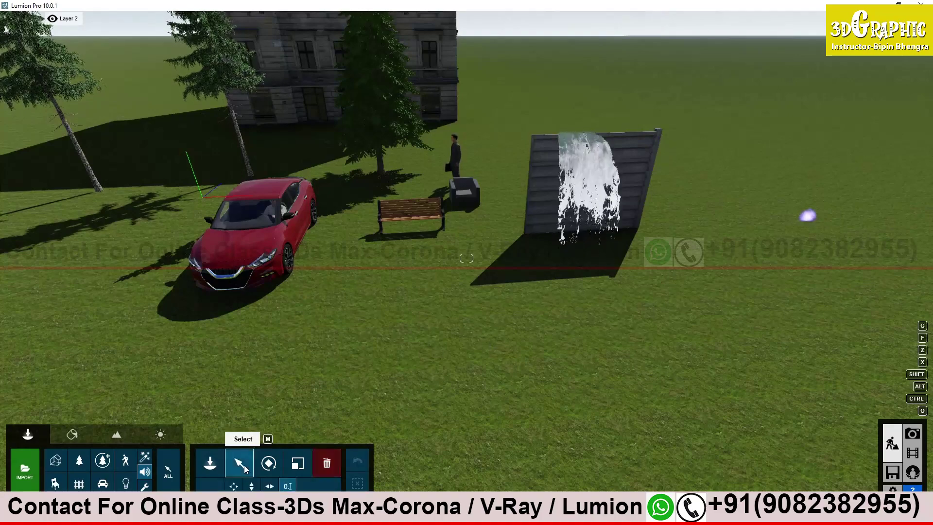
{"action": "key", "text": "d"}
{"action": "right_click_drag", "start_coordinate": [466, 258], "coordinate": [448, 243]}
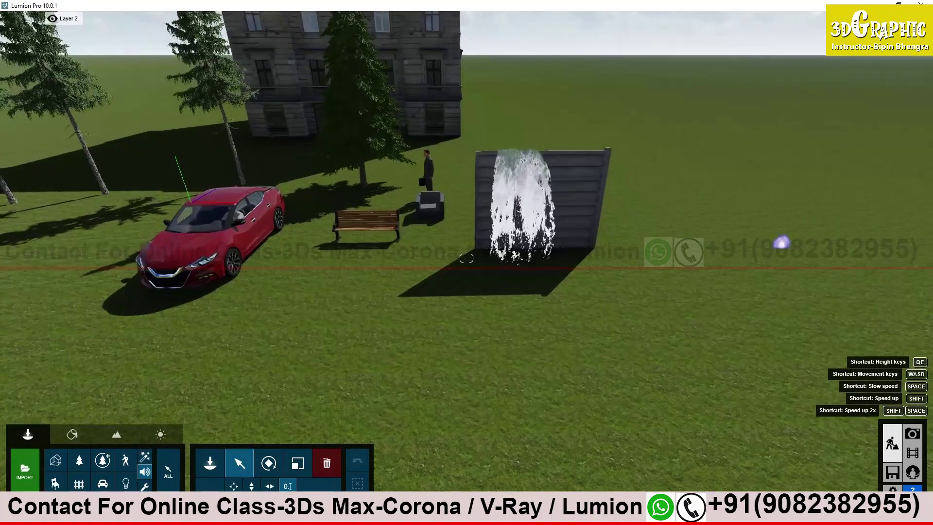
{"action": "key", "text": "w"}
{"action": "right_click_drag", "start_coordinate": [466, 258], "coordinate": [466, 240]}
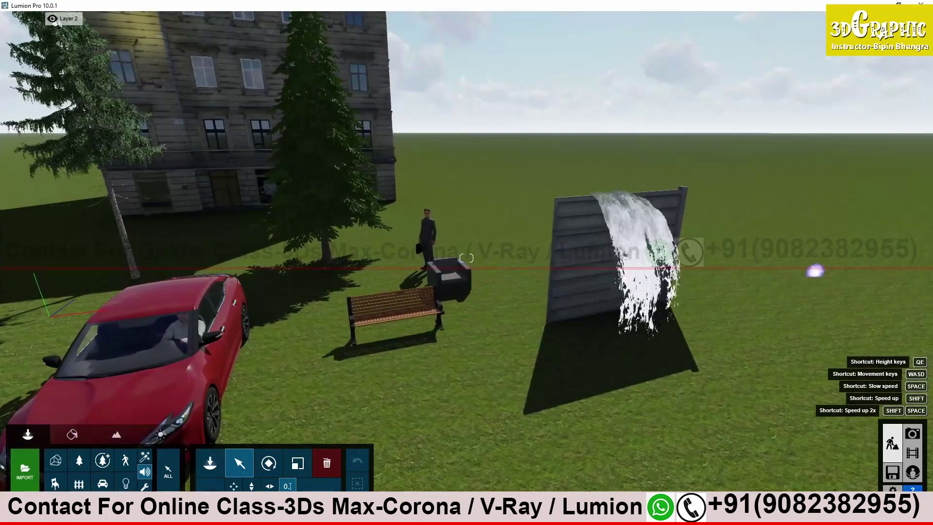
{"action": "key", "text": "w"}
{"action": "key", "text": "d"}
{"action": "mouse_move", "coordinate": [467, 258]}
{"action": "right_mouse_down"}
{"action": "mouse_move", "coordinate": [486, 259]}
{"action": "mouse_move", "coordinate": [474, 262]}
{"action": "mouse_move", "coordinate": [465, 242]}
{"action": "right_mouse_up"}
{"action": "key", "text": "w"}
{"action": "key", "text": "a"}
{"action": "key", "text": "w"}
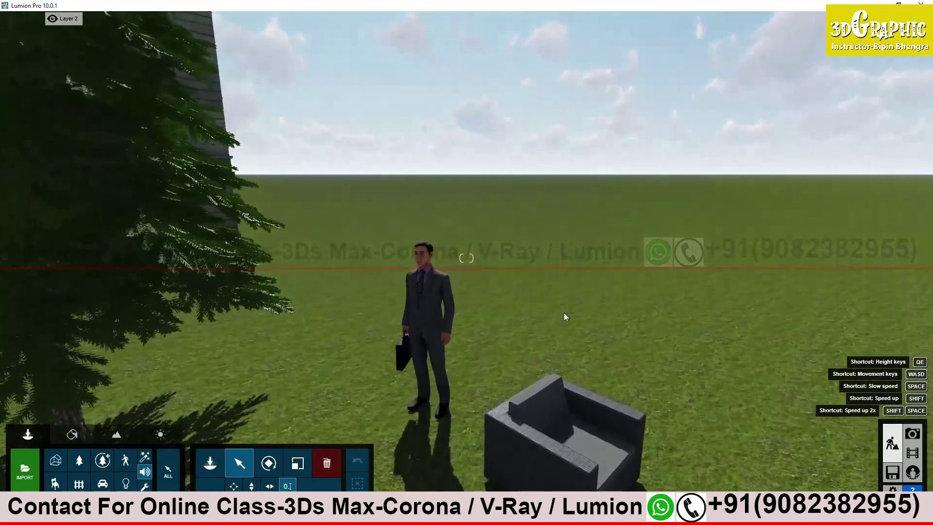
Step: Preview the first character of the men's category beside the man with the briefcase and view the pair from the armchair side
{"action": "left_click", "coordinate": [214, 464]}
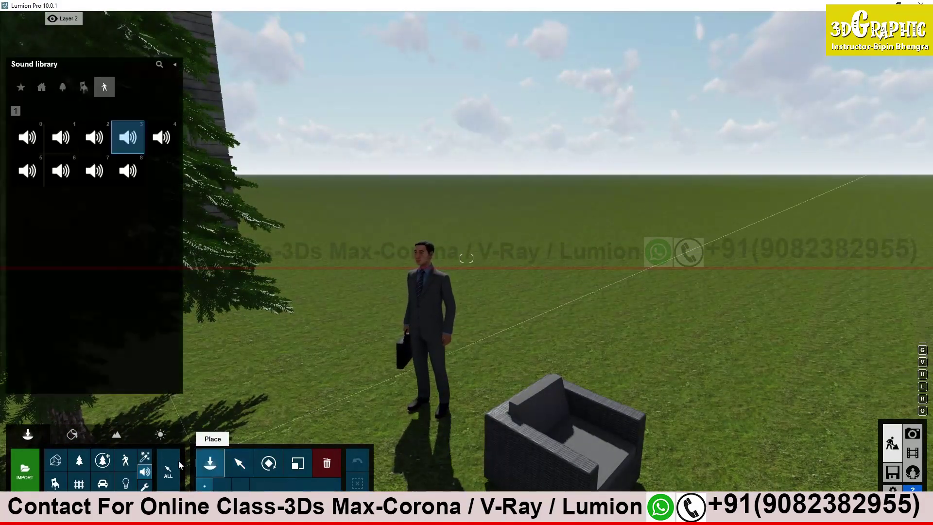
{"action": "left_click", "coordinate": [126, 461]}
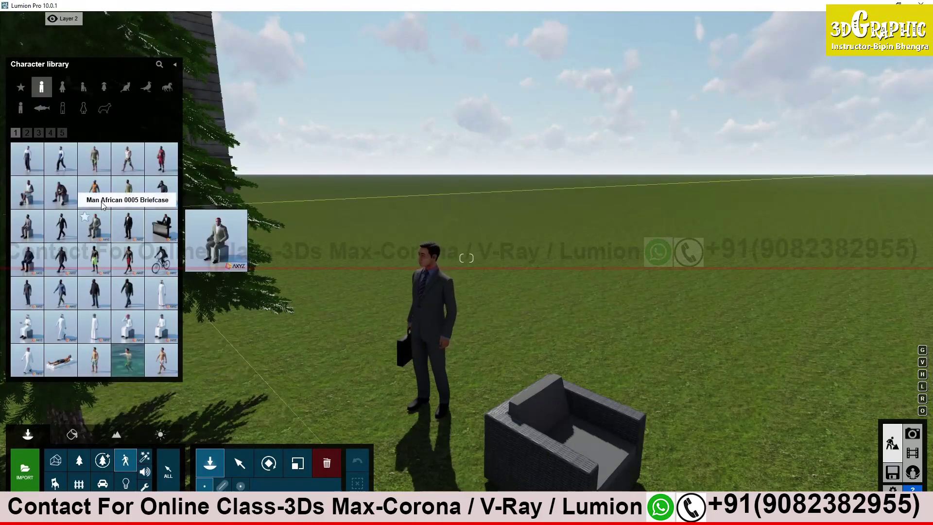
{"action": "mouse_move", "coordinate": [97, 199]}
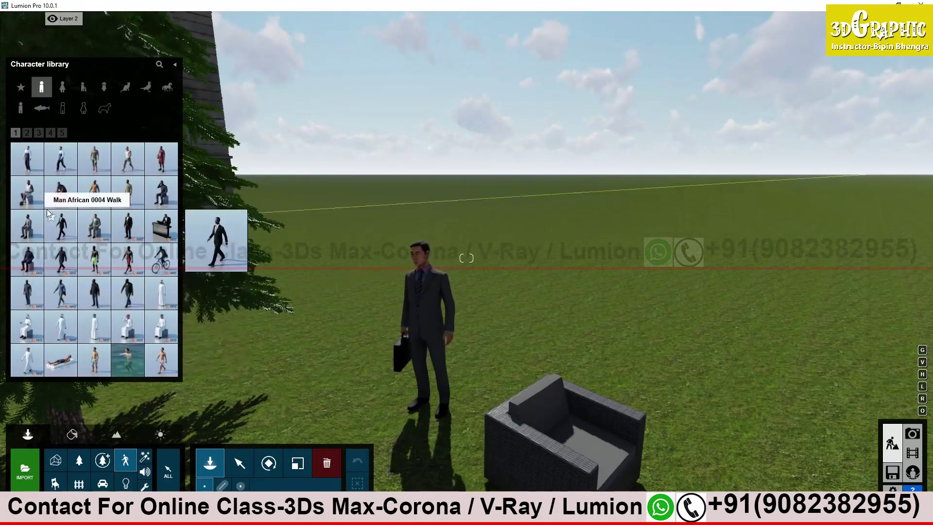
{"action": "left_click", "coordinate": [27, 158]}
{"action": "left_click", "coordinate": [351, 404]}
{"action": "mouse_move", "coordinate": [352, 410]}
{"action": "left_mouse_down"}
{"action": "mouse_move", "coordinate": [551, 375]}
{"action": "mouse_move", "coordinate": [357, 423]}
{"action": "left_mouse_up"}
{"action": "key", "text": "d"}
{"action": "right_click_drag", "start_coordinate": [357, 424], "coordinate": [243, 418]}
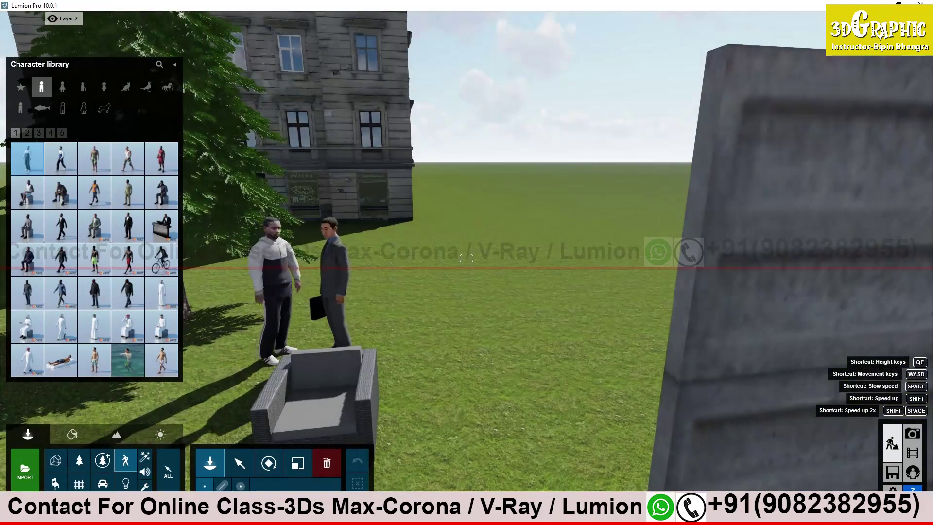
Step: Preview the cyclist, and the boy in the striped shirt from the boys' category, on the grass beside the armchair
{"action": "left_click", "coordinate": [161, 256]}
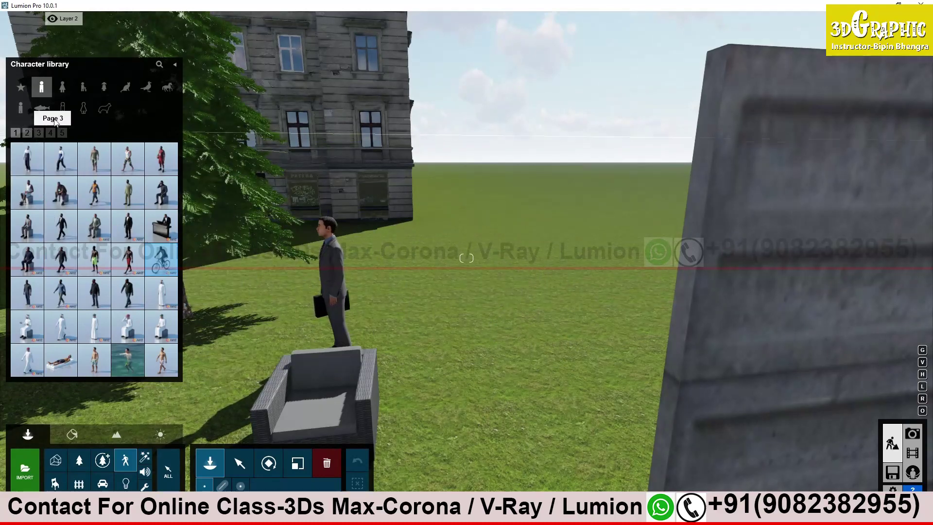
{"action": "left_click", "coordinate": [92, 89]}
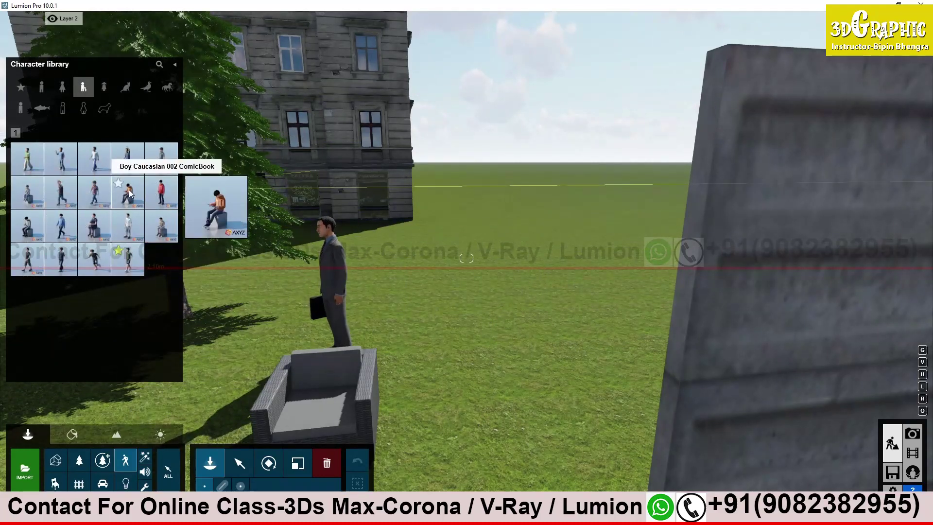
{"action": "left_click", "coordinate": [454, 362]}
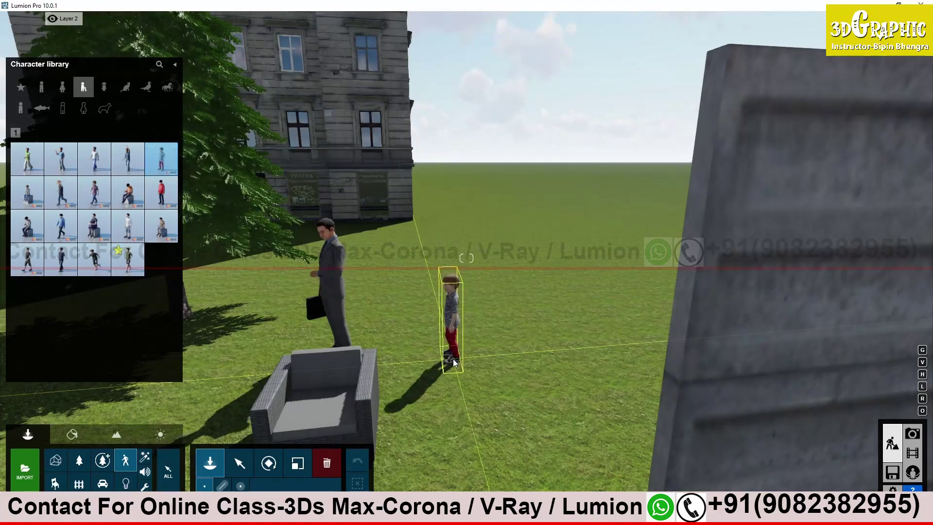
{"action": "key", "text": "w"}
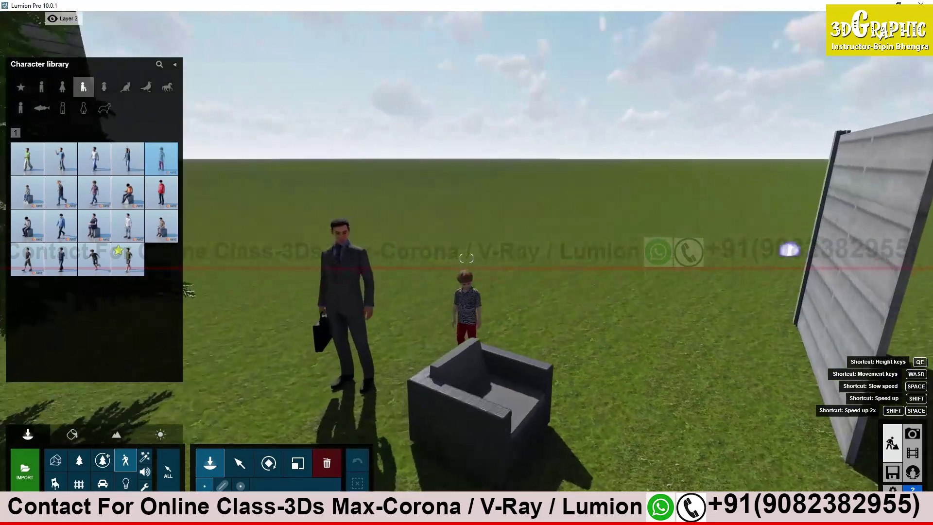
{"action": "key", "text": "w"}
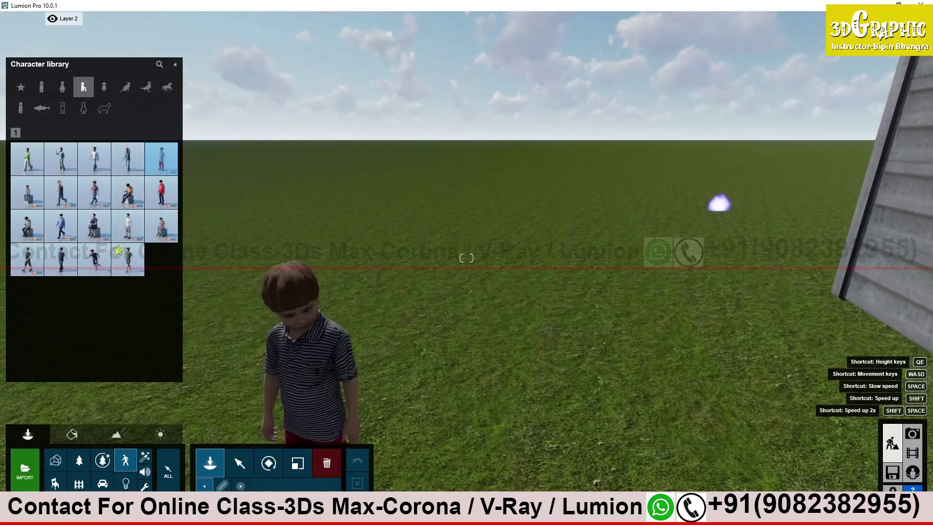
{"action": "key", "text": "s"}
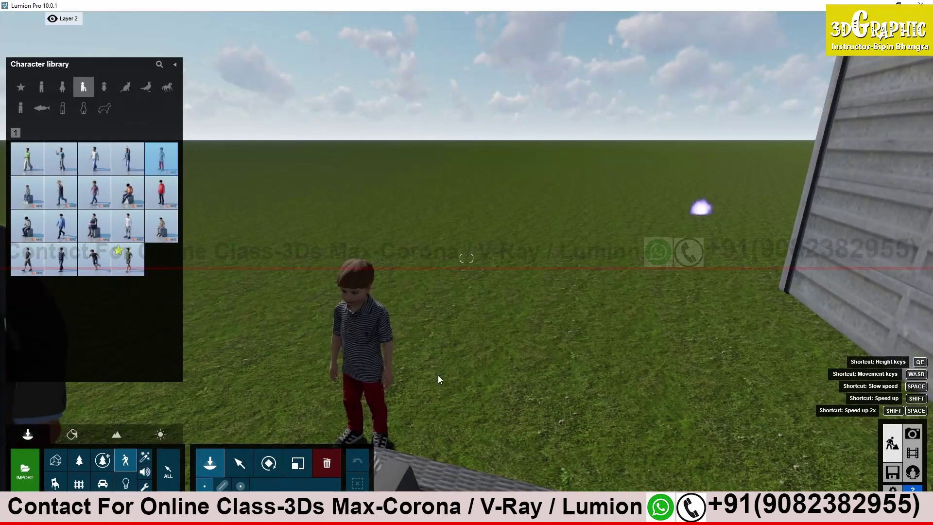
Step: Try out more characters from the boys' category, ending with the seated boy, on the grass between the armchair and the fence
{"action": "left_click", "coordinate": [127, 166]}
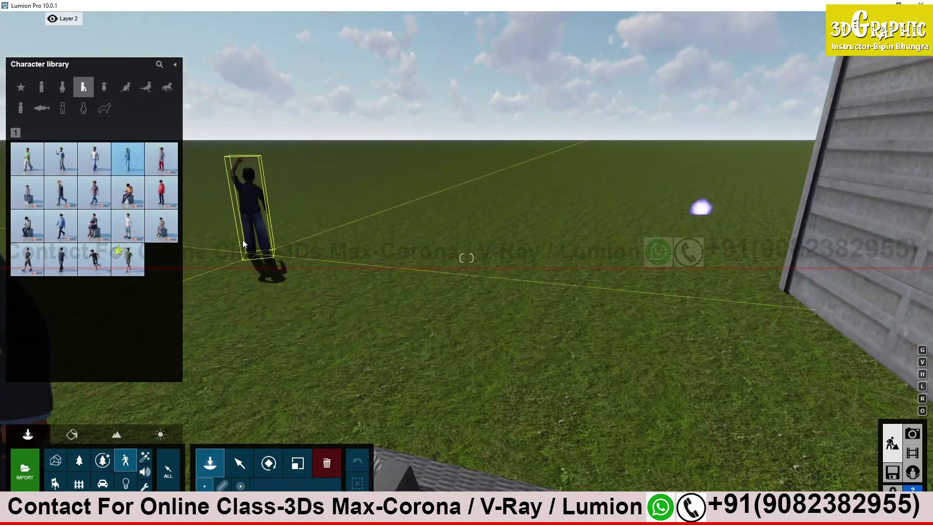
{"action": "left_click", "coordinate": [61, 158]}
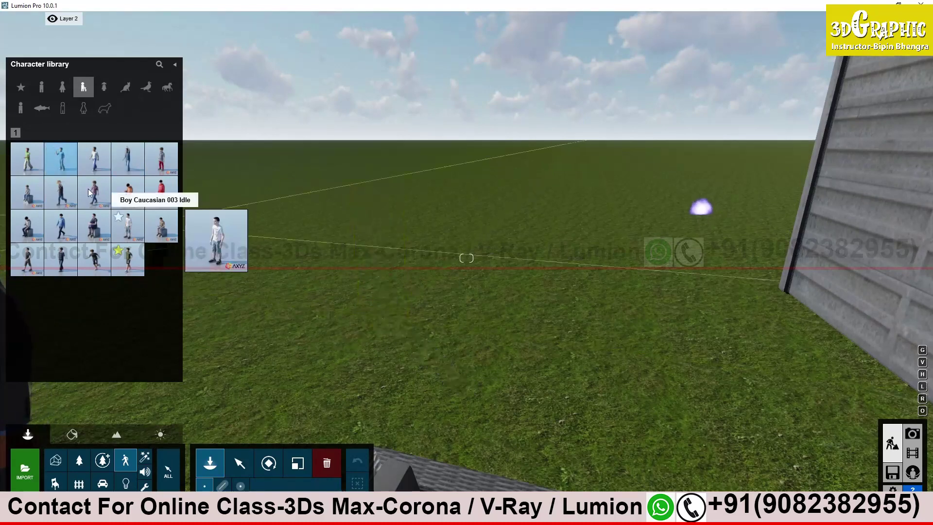
{"action": "left_click", "coordinate": [27, 159]}
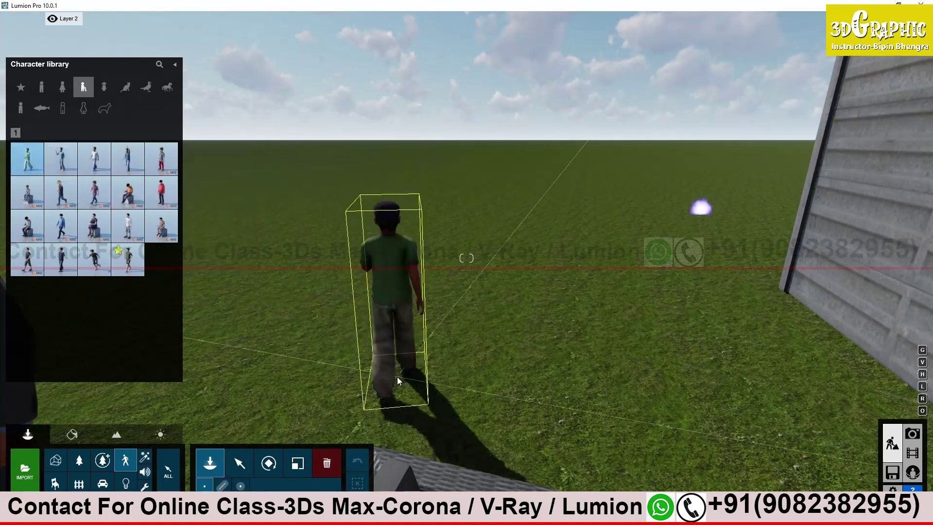
{"action": "left_click", "coordinate": [39, 195]}
{"action": "left_click", "coordinate": [452, 374]}
{"action": "right_click_drag", "start_coordinate": [453, 374], "coordinate": [646, 427]}
{"action": "key", "text": "a"}
{"action": "key", "text": "w"}
{"action": "key", "text": "s"}
{"action": "key", "text": "s"}
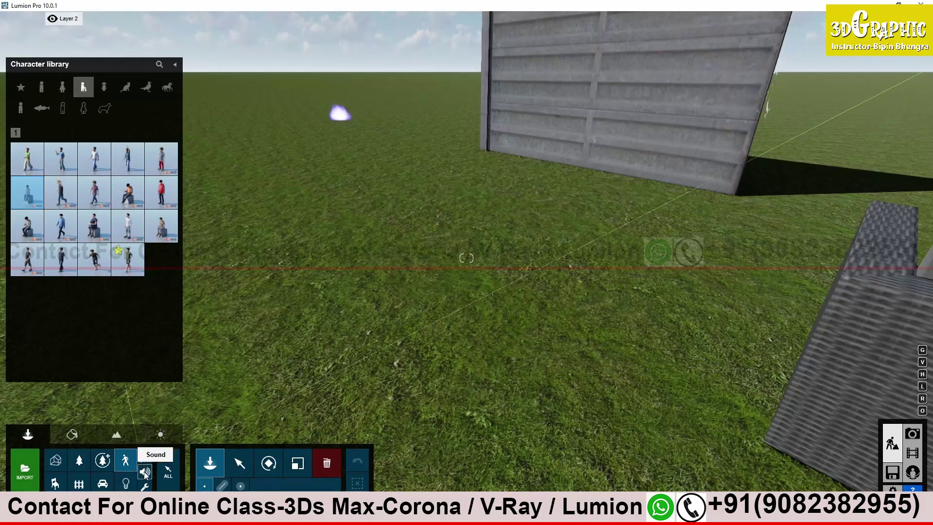
Step: Preview the Clip plane and Grid utilities from the Utilities library over the area around the building
{"action": "left_click", "coordinate": [145, 485]}
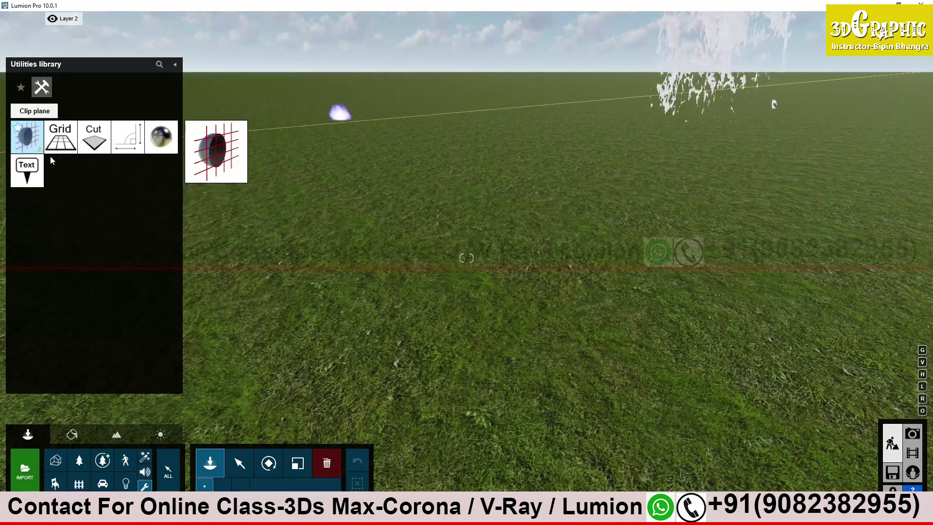
{"action": "left_click", "coordinate": [60, 136]}
{"action": "right_click_drag", "start_coordinate": [317, 226], "coordinate": [170, 227]}
{"action": "key", "text": "s"}
{"action": "right_click_drag", "start_coordinate": [467, 257], "coordinate": [488, 245]}
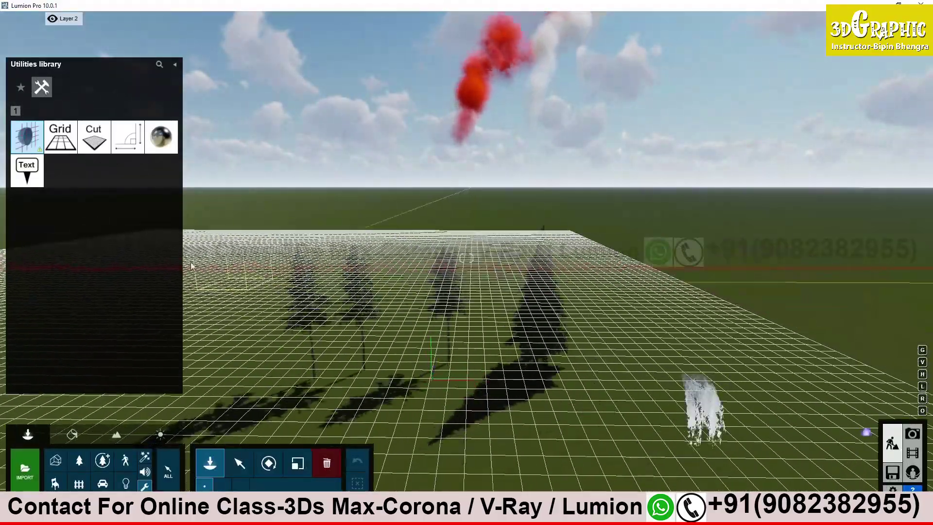
{"action": "mouse_move", "coordinate": [30, 139]}
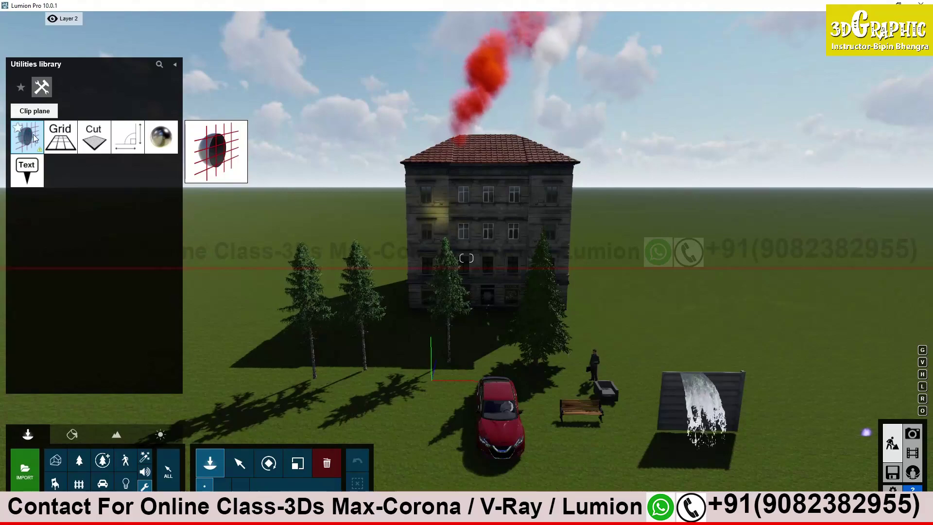
{"action": "left_click", "coordinate": [65, 143]}
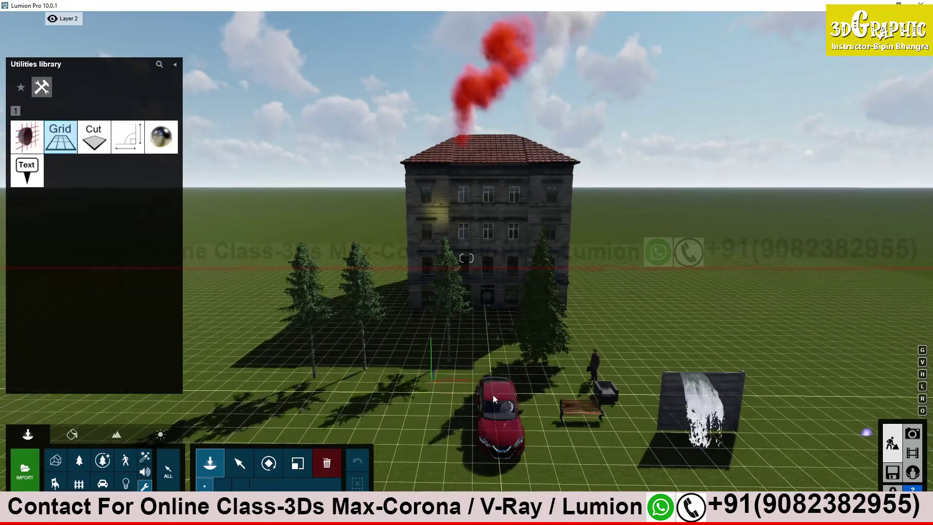
{"action": "right_click_drag", "start_coordinate": [485, 404], "coordinate": [499, 284]}
Step: Look at the Landscape cutter utility, and measure the building facade's height from its base to just below the roof
{"action": "left_click", "coordinate": [93, 137]}
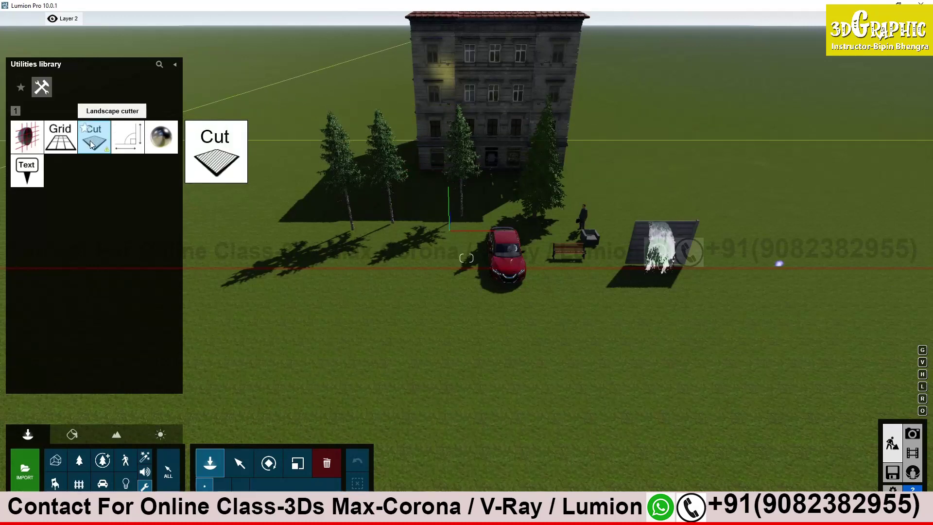
{"action": "left_click", "coordinate": [135, 140]}
{"action": "left_click", "coordinate": [429, 165]}
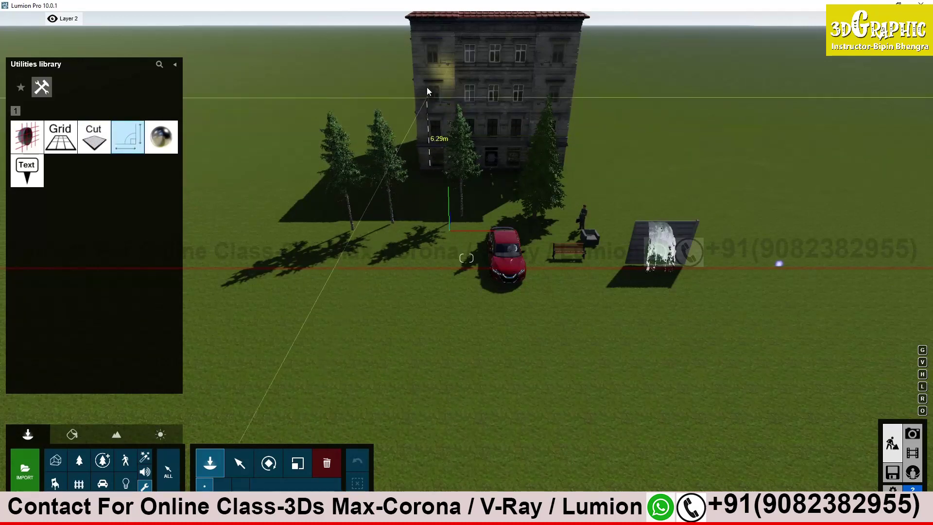
{"action": "left_click", "coordinate": [422, 41]}
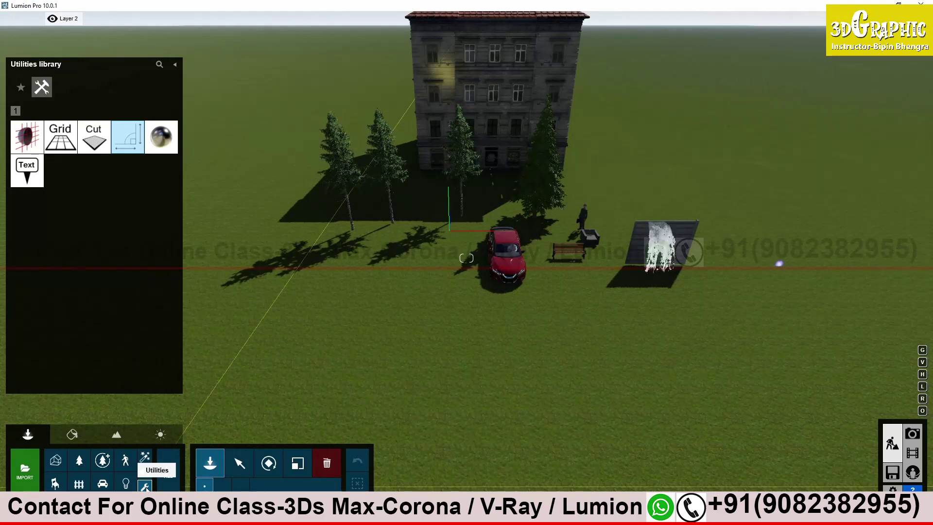
Step: Place a Reflection control from the Utilities library on the grass between the red car and the bench
{"action": "mouse_move", "coordinate": [163, 134]}
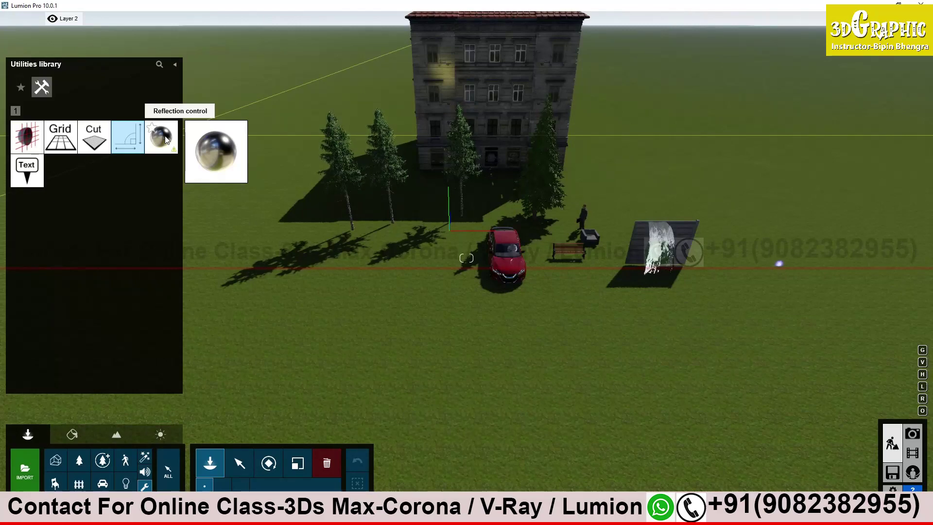
{"action": "key", "text": "w"}
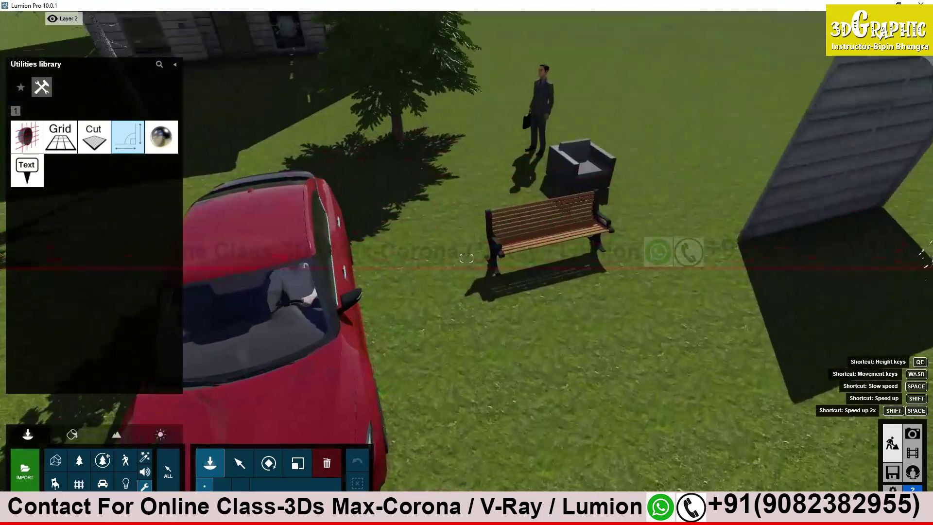
{"action": "right_click_drag", "start_coordinate": [466, 258], "coordinate": [466, 258]}
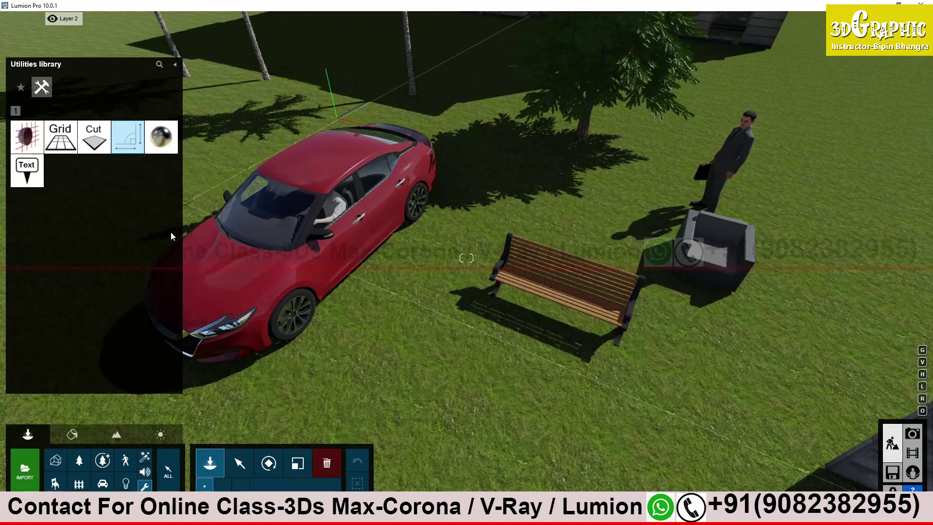
{"action": "left_click", "coordinate": [243, 462]}
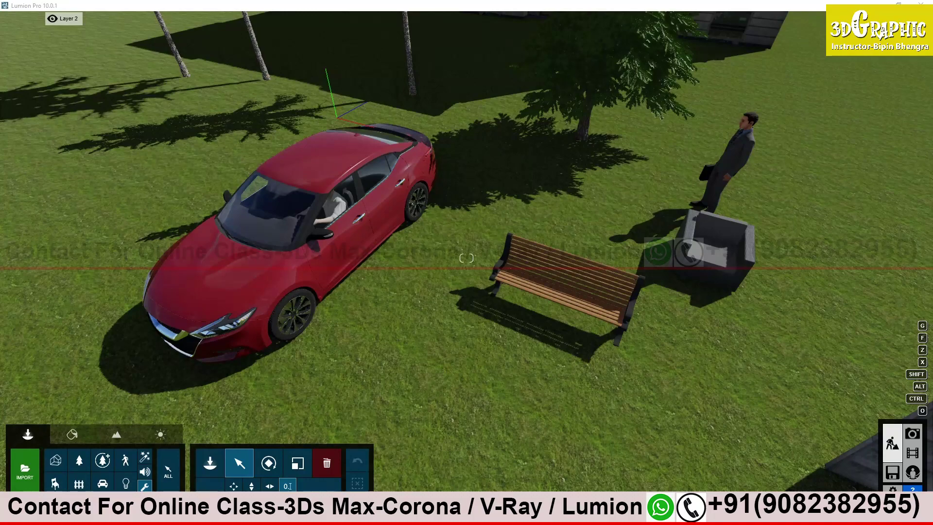
{"action": "key", "text": "alt+Tab"}
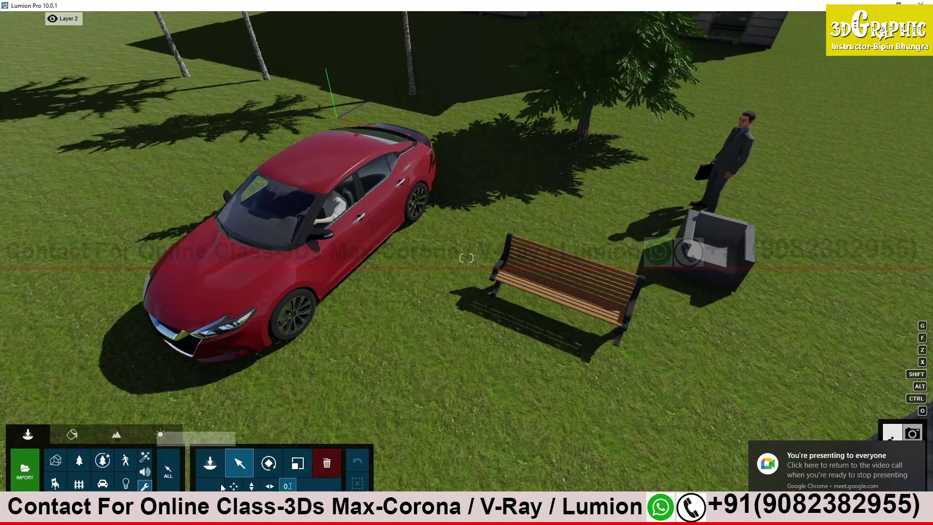
{"action": "left_click", "coordinate": [143, 486]}
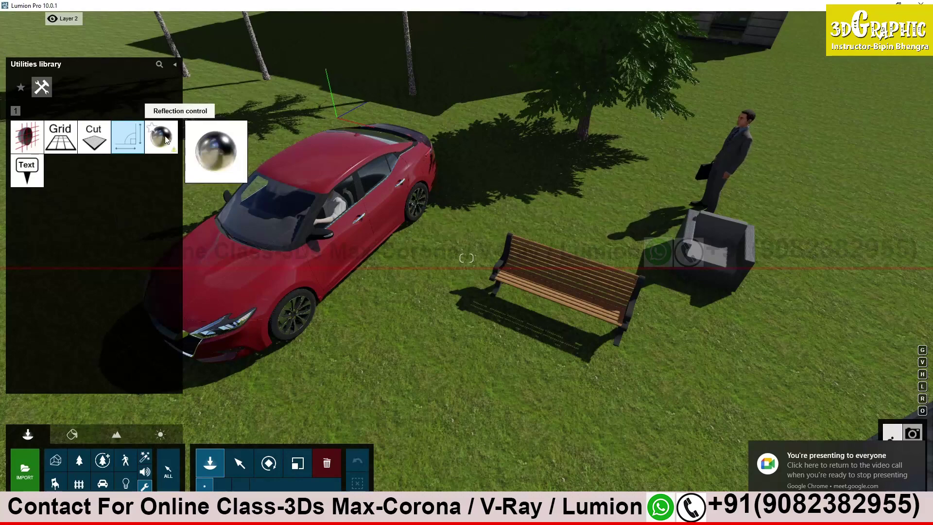
{"action": "left_click", "coordinate": [165, 139]}
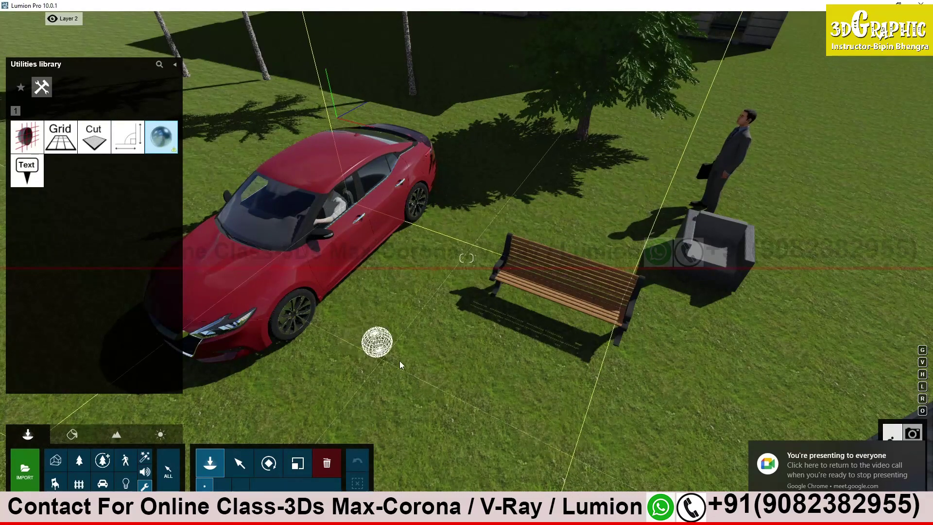
{"action": "right_click_drag", "start_coordinate": [438, 369], "coordinate": [510, 411]}
{"action": "key", "text": "w"}
{"action": "key", "text": "s"}
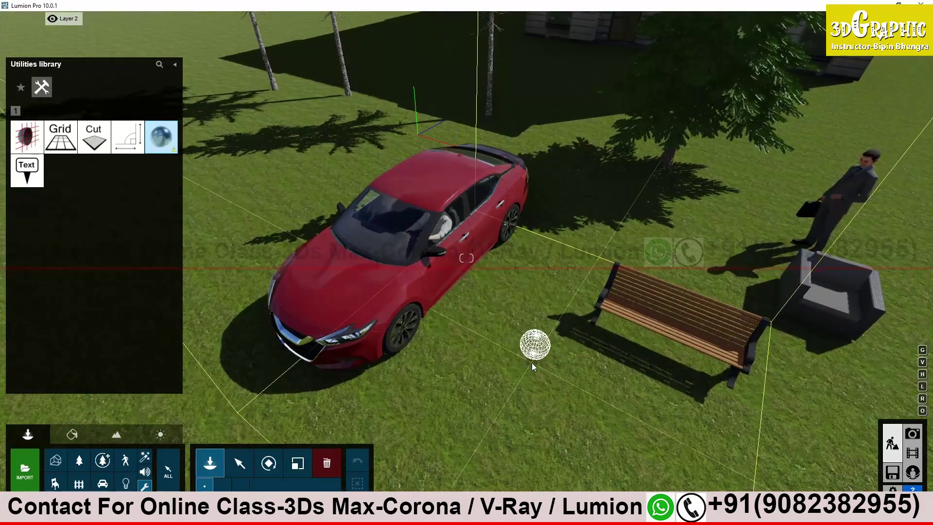
{"action": "left_click", "coordinate": [529, 336]}
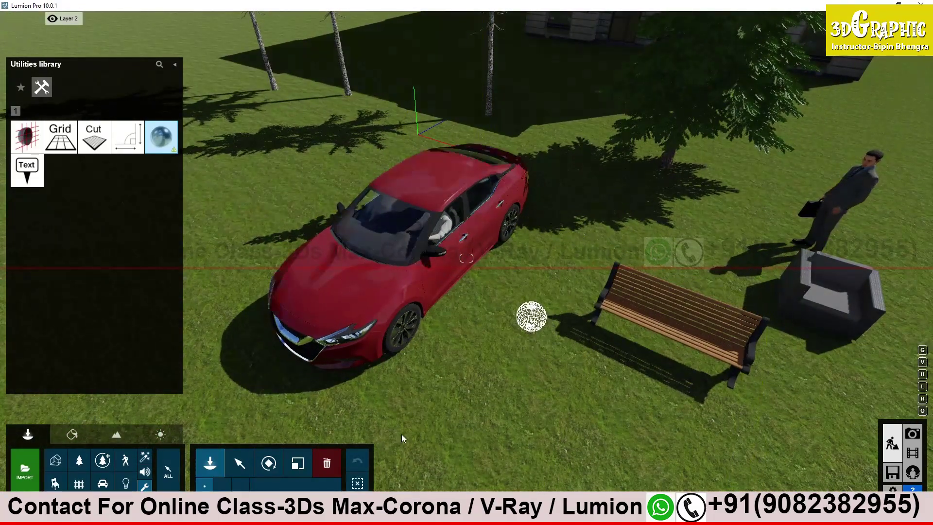
Step: Select the Reflection control sphere and examine it from several angles and distances between the red car and the bench
{"action": "left_click", "coordinate": [242, 464]}
{"action": "right_click_drag", "start_coordinate": [320, 379], "coordinate": [359, 399]}
{"action": "key", "text": "d"}
{"action": "key", "text": "a"}
{"action": "key", "text": "d"}
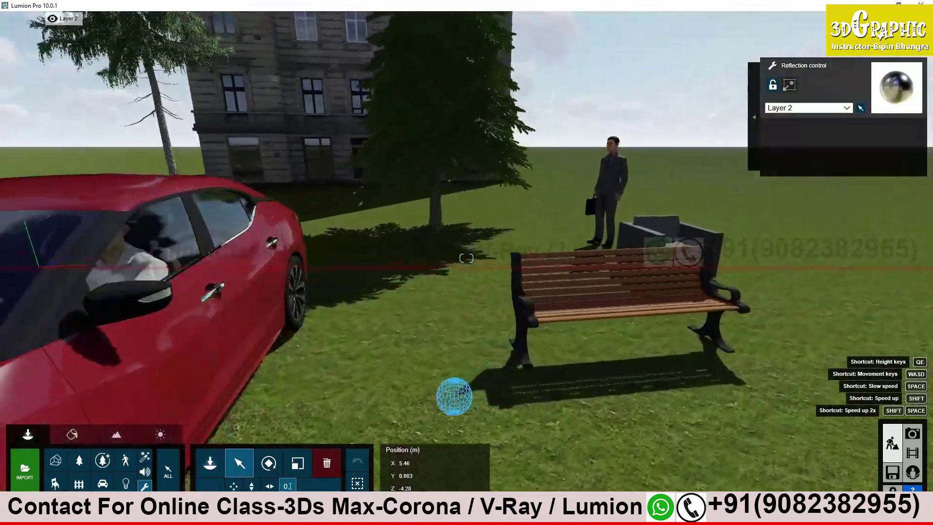
{"action": "key", "text": "d"}
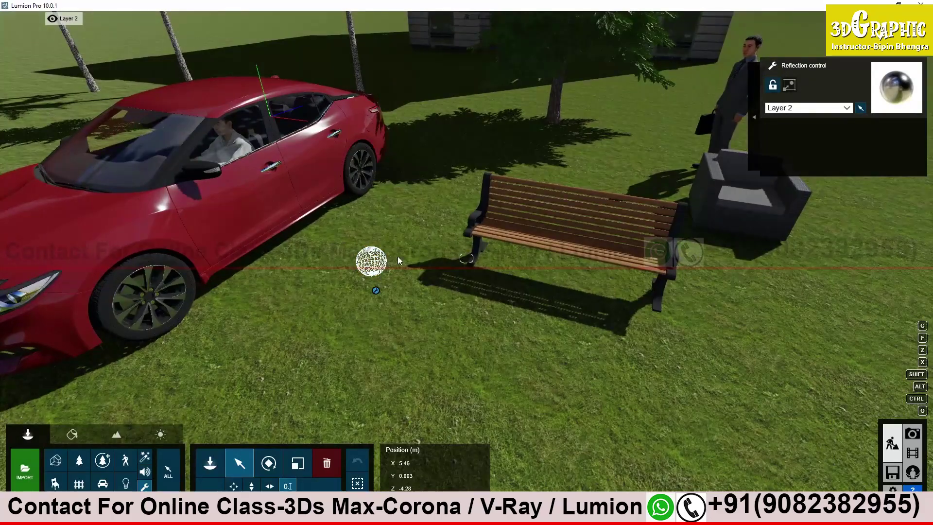
{"action": "key", "text": "w"}
{"action": "right_click_drag", "start_coordinate": [371, 275], "coordinate": [301, 204]}
{"action": "key", "text": "s"}
{"action": "right_click_drag", "start_coordinate": [390, 234], "coordinate": [412, 248]}
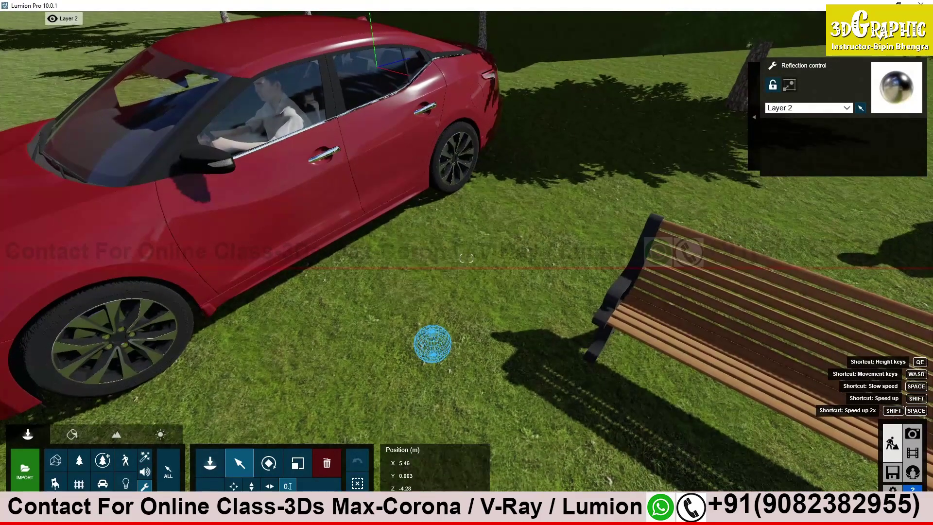
{"action": "key", "text": "s"}
{"action": "key", "text": "w"}
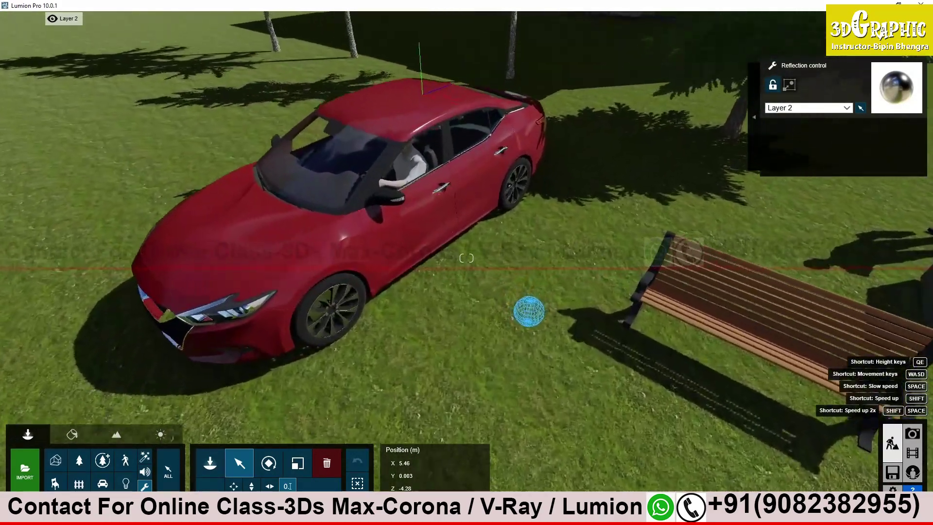
{"action": "key", "text": "d"}
{"action": "key", "text": "s"}
{"action": "key", "text": "a"}
{"action": "right_click_drag", "start_coordinate": [412, 248], "coordinate": [430, 260]}
{"action": "right_click_drag", "start_coordinate": [470, 309], "coordinate": [620, 184]}
{"action": "key", "text": "w"}
{"action": "key", "text": "s"}
{"action": "key", "text": "a"}
{"action": "key", "text": "s"}
{"action": "right_click_drag", "start_coordinate": [467, 258], "coordinate": [371, 263]}
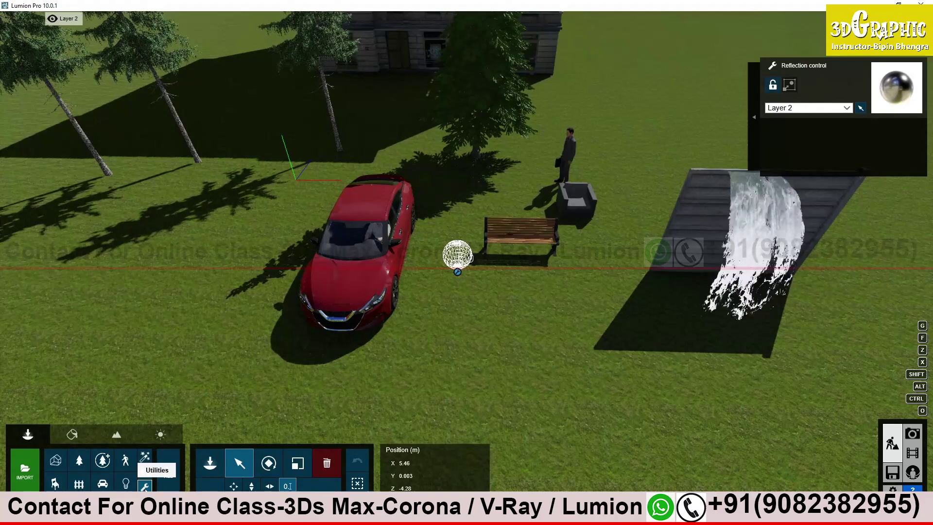
Step: Place a Text utility on the red car and enter MY CAR as its label
{"action": "left_click", "coordinate": [211, 469]}
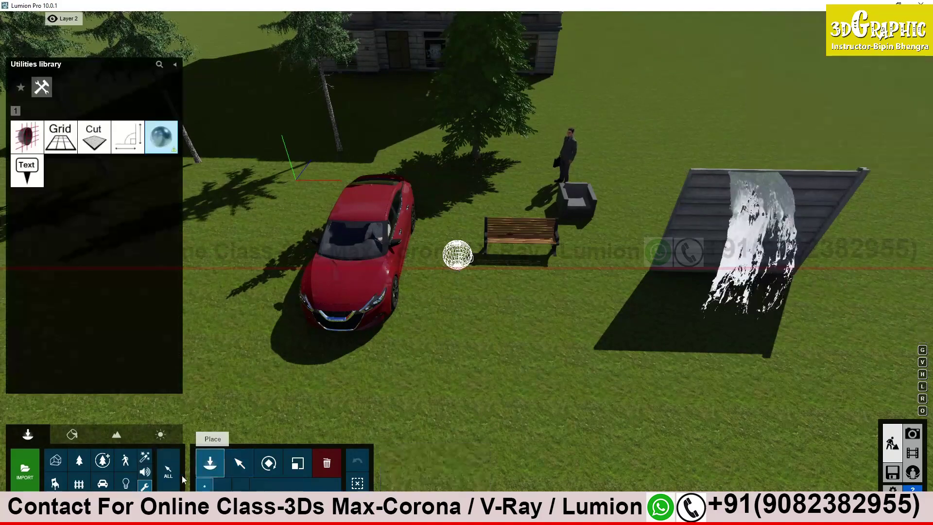
{"action": "left_click", "coordinate": [28, 176]}
{"action": "right_click_drag", "start_coordinate": [381, 209], "coordinate": [272, 204]}
{"action": "scroll", "coordinate": [408, 167], "scroll_direction": "down", "scroll_amount": 4}
{"action": "right_click_drag", "start_coordinate": [292, 190], "coordinate": [408, 166]}
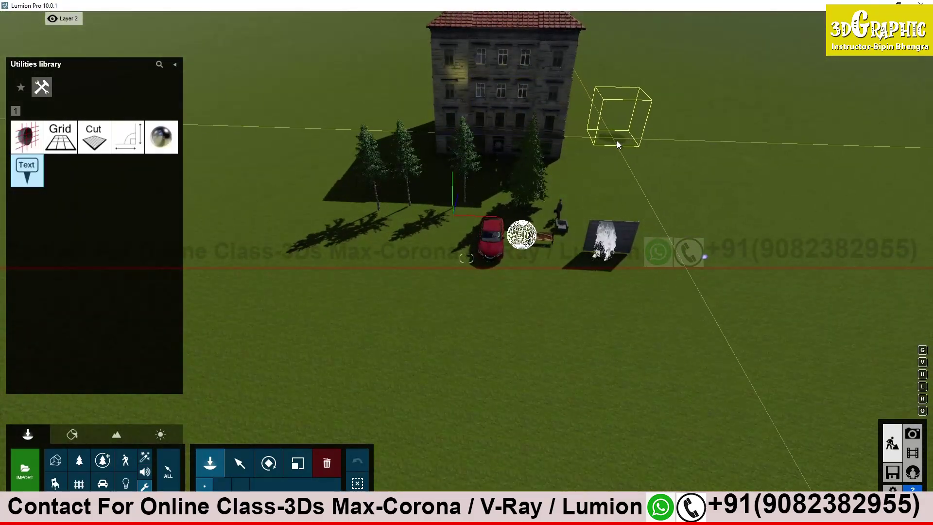
{"action": "left_click", "coordinate": [491, 247]}
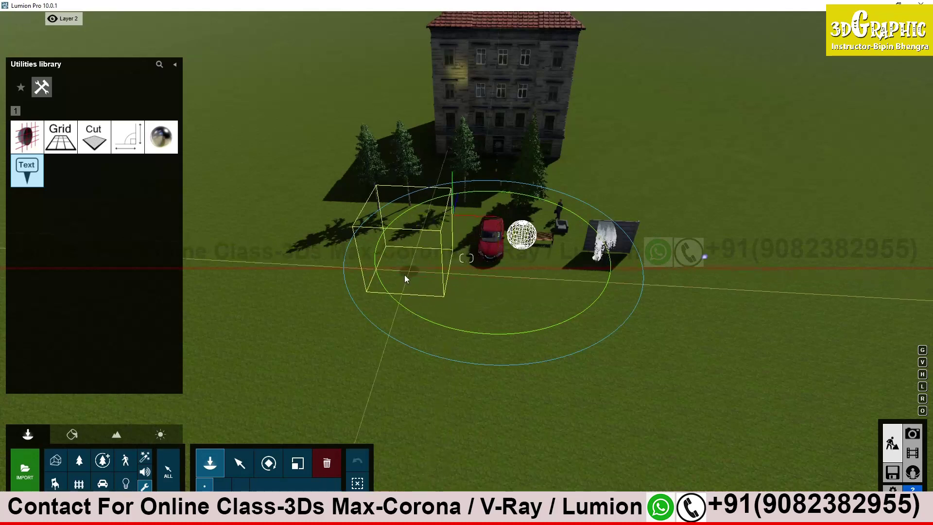
{"action": "left_click", "coordinate": [239, 463]}
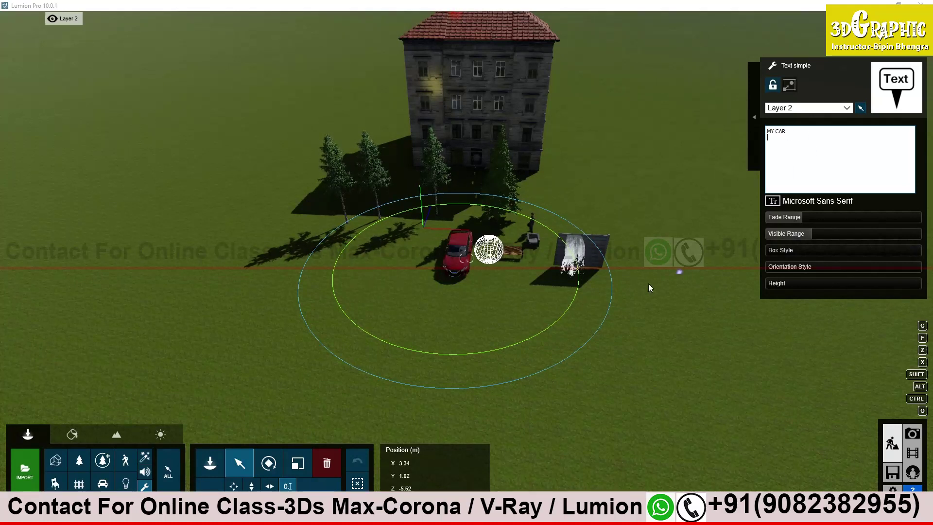
Step: Examine the MY CAR label and its range circles around the car from different distances and angles
{"action": "right_click_drag", "start_coordinate": [674, 373], "coordinate": [564, 341]}
{"action": "key", "text": "d"}
{"action": "key", "text": "w"}
{"action": "key", "text": "w"}
{"action": "key", "text": "s"}
{"action": "key", "text": "w"}
{"action": "key", "text": "s"}
{"action": "key", "text": "w"}
{"action": "key", "text": "a"}
{"action": "key", "text": "d"}
{"action": "key", "text": "d"}
{"action": "key", "text": "w"}
{"action": "right_click_drag", "start_coordinate": [645, 421], "coordinate": [563, 321]}
{"action": "key", "text": "s"}
{"action": "key", "text": "s"}
{"action": "right_click_drag", "start_coordinate": [678, 194], "coordinate": [674, 247]}
{"action": "key", "text": "s"}
{"action": "right_click_drag", "start_coordinate": [561, 266], "coordinate": [485, 239]}
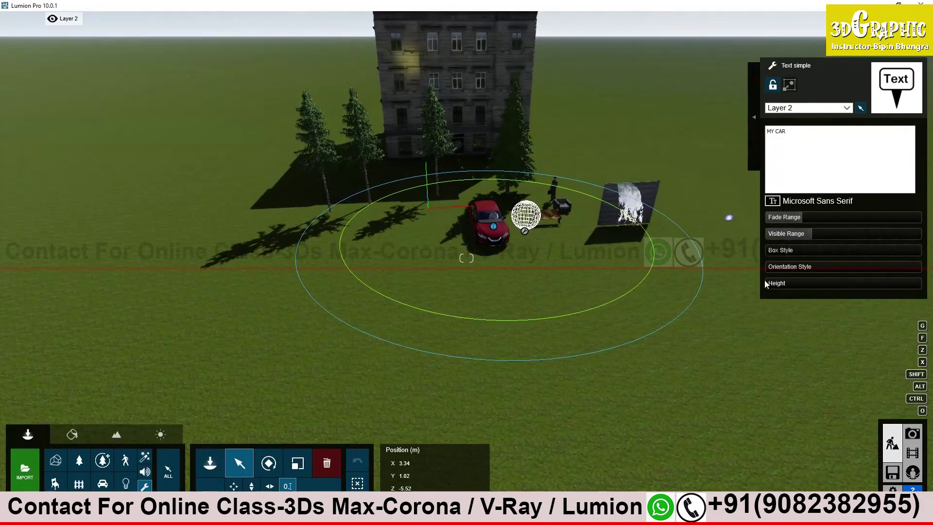
Step: Increase the MY CAR label's Visible Range slightly and check the label from around the car
{"action": "mouse_move", "coordinate": [807, 235]}
{"action": "left_mouse_down"}
{"action": "mouse_move", "coordinate": [818, 231]}
{"action": "mouse_move", "coordinate": [805, 217]}
{"action": "mouse_move", "coordinate": [815, 235]}
{"action": "mouse_move", "coordinate": [821, 228]}
{"action": "mouse_move", "coordinate": [817, 244]}
{"action": "left_mouse_up"}
{"action": "right_click_drag", "start_coordinate": [654, 362], "coordinate": [685, 356]}
{"action": "key", "text": "w"}
{"action": "key", "text": "a"}
{"action": "right_click_drag", "start_coordinate": [461, 257], "coordinate": [529, 231]}
{"action": "key", "text": "d"}
{"action": "key", "text": "d"}
{"action": "key", "text": "e"}
{"action": "key", "text": "w"}
{"action": "key", "text": "a"}
{"action": "key", "text": "a"}
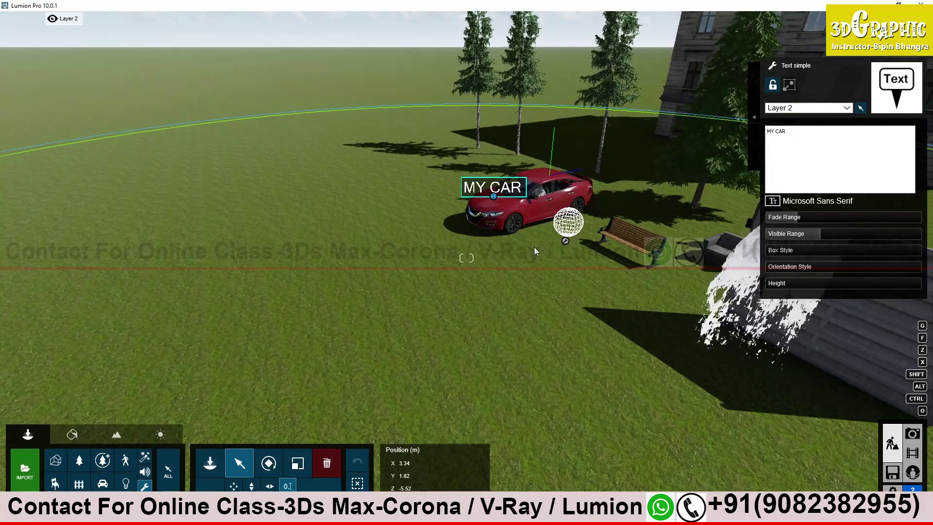
{"action": "right_click_drag", "start_coordinate": [535, 247], "coordinate": [464, 219]}
{"action": "key", "text": "a"}
{"action": "key", "text": "s"}
{"action": "key", "text": "w"}
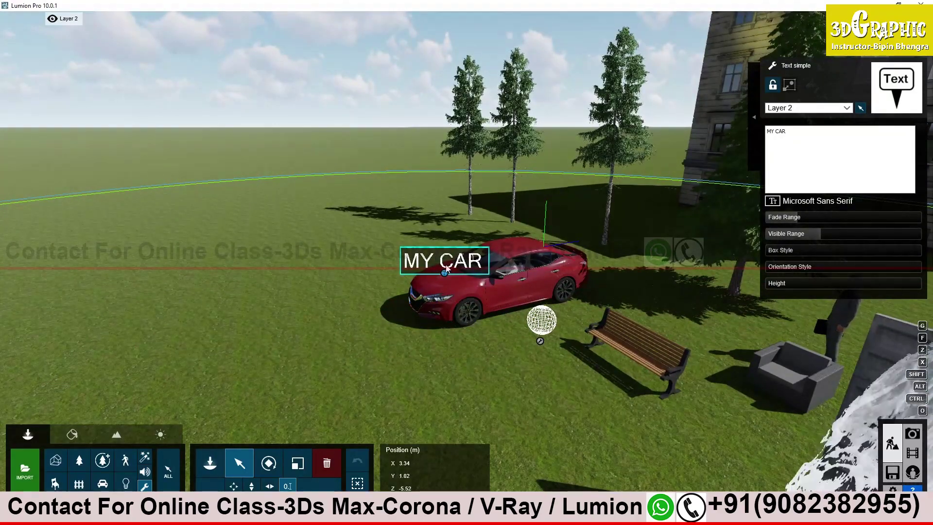
{"action": "scroll", "coordinate": [475, 273], "scroll_direction": "down", "scroll_amount": 3}
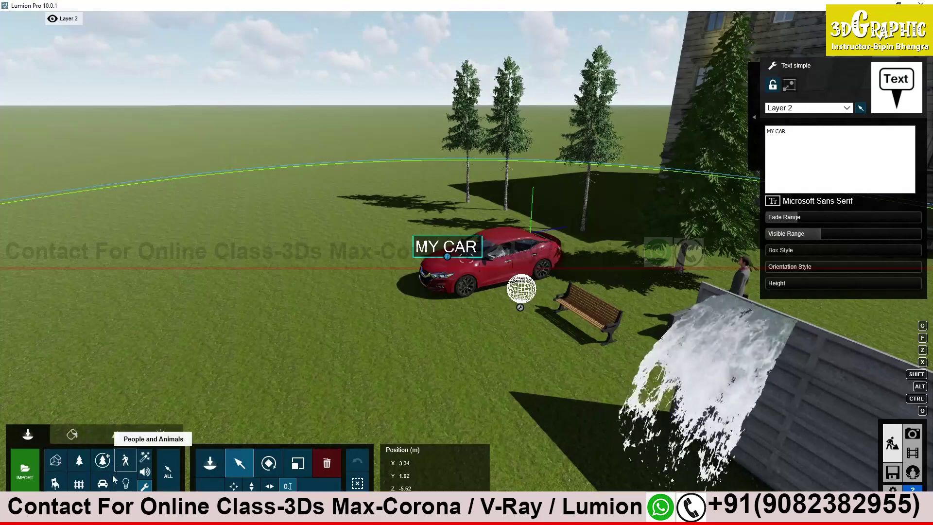
Step: Restrict selection to the Transport category and select the red car
{"action": "right_click_drag", "start_coordinate": [430, 325], "coordinate": [504, 302]}
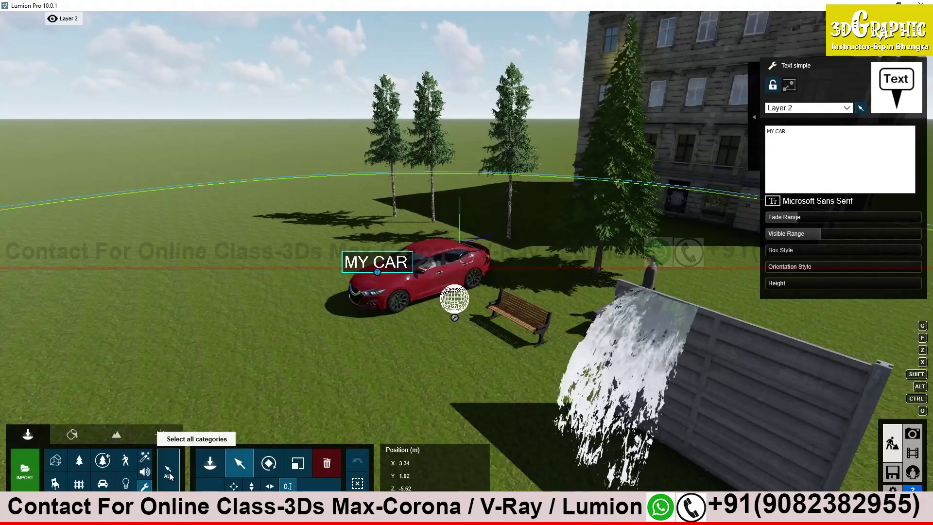
{"action": "key", "text": "w"}
{"action": "right_click_drag", "start_coordinate": [369, 311], "coordinate": [408, 327]}
{"action": "key", "text": "w"}
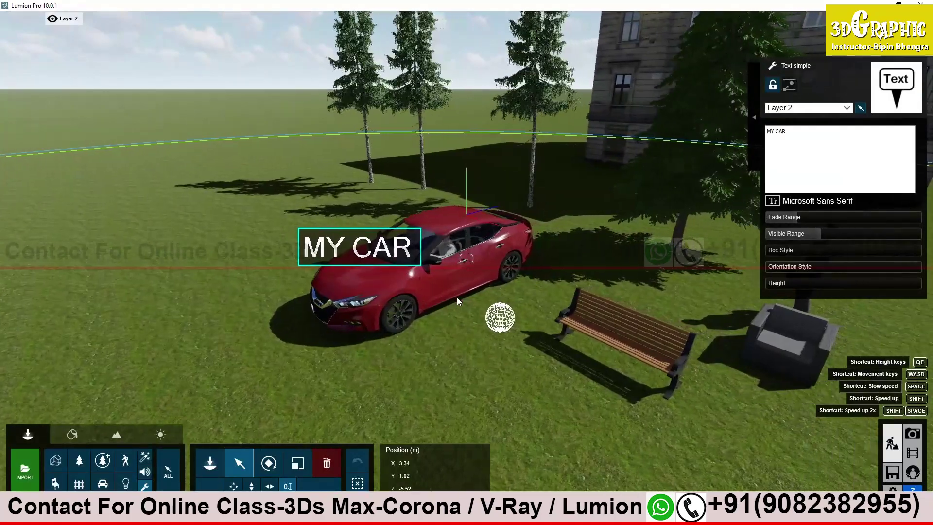
{"action": "key", "text": "d"}
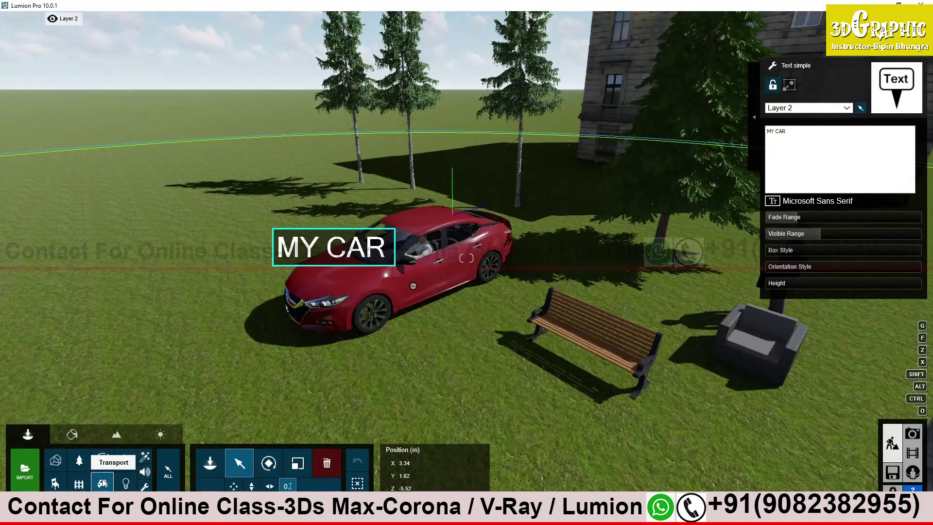
{"action": "left_click", "coordinate": [414, 288]}
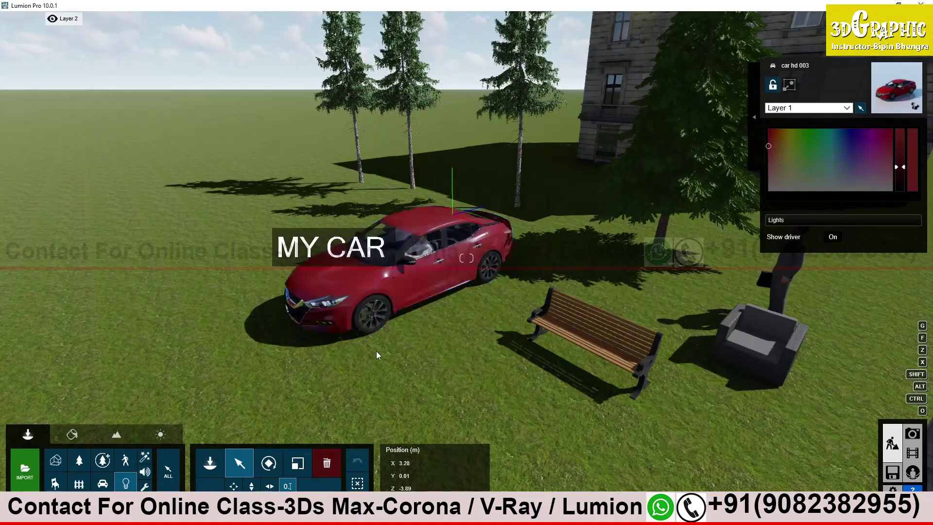
Step: Enable selection across all categories and select the armchair, the standing man, a cedar and the spruce in turn
{"action": "left_click", "coordinate": [169, 475]}
{"action": "right_click_drag", "start_coordinate": [438, 322], "coordinate": [313, 315]}
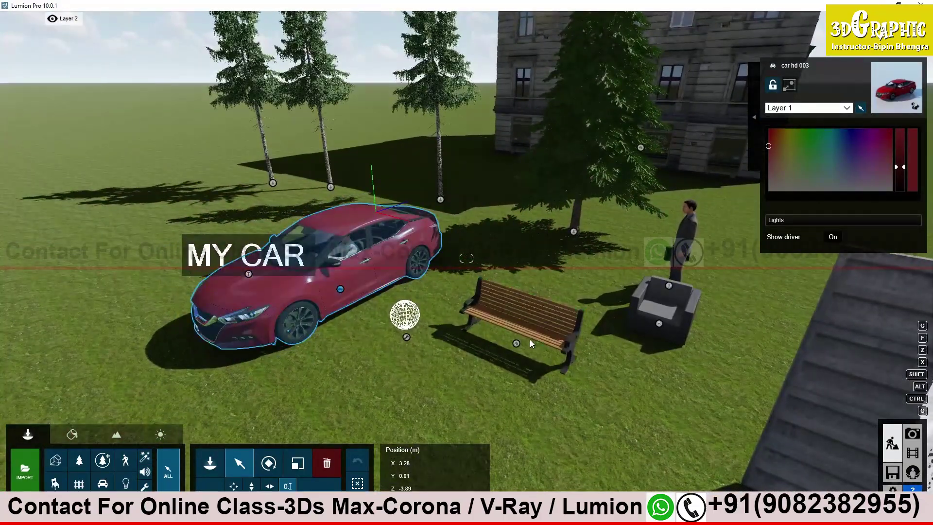
{"action": "left_click", "coordinate": [667, 315]}
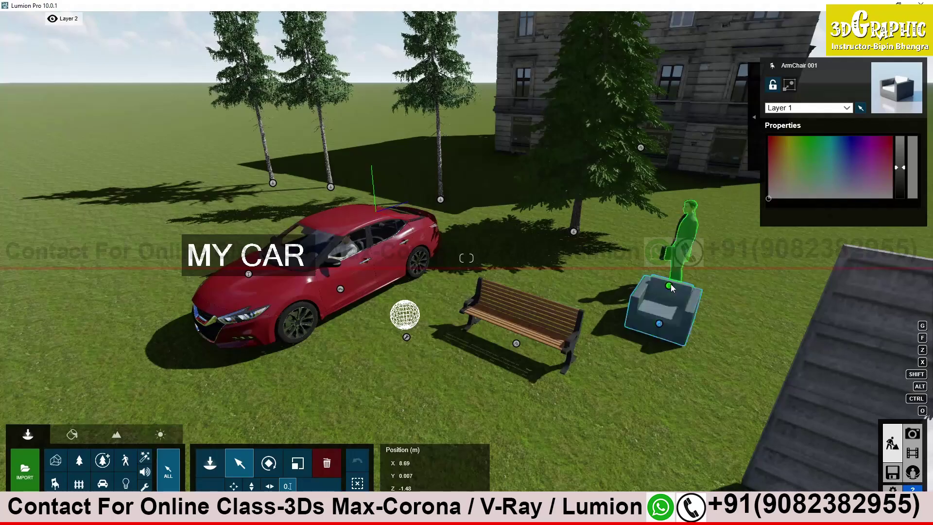
{"action": "left_click", "coordinate": [685, 228]}
{"action": "left_click", "coordinate": [577, 223]}
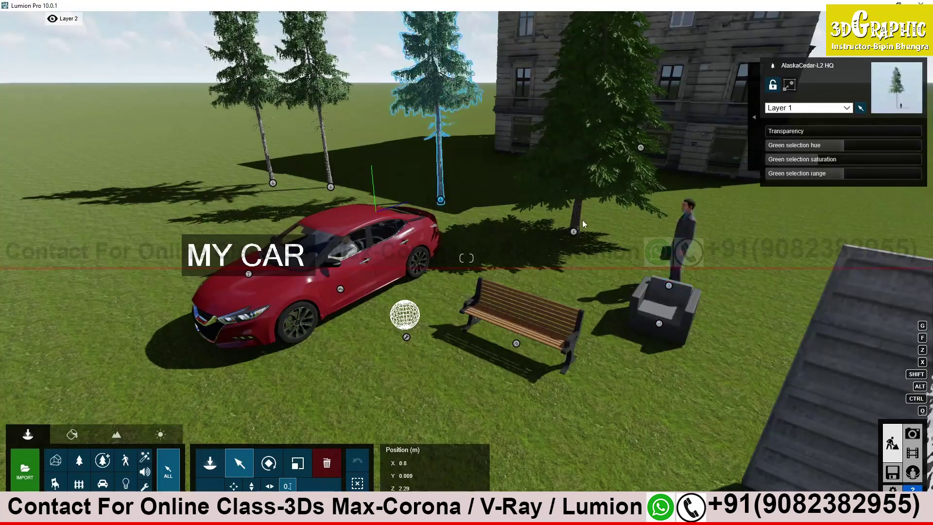
{"action": "right_click_drag", "start_coordinate": [258, 320], "coordinate": [414, 246]}
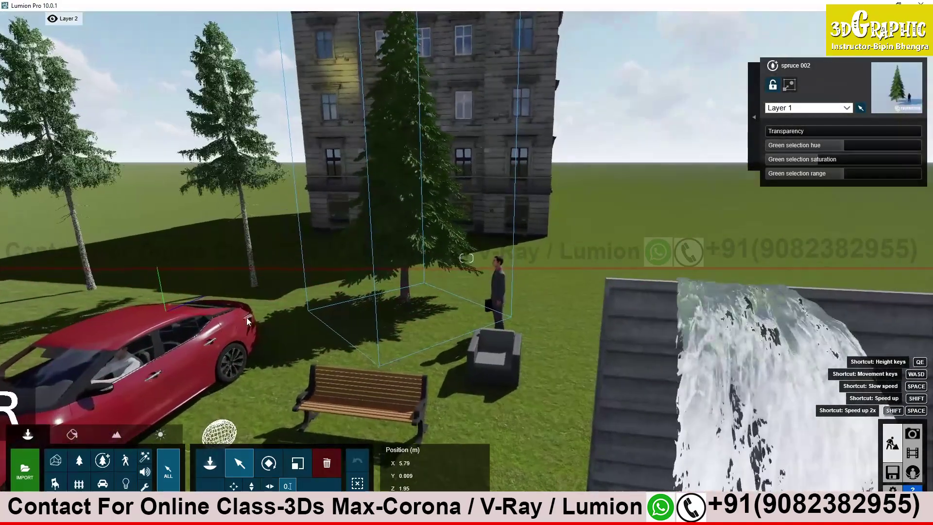
{"action": "right_click_drag", "start_coordinate": [298, 307], "coordinate": [205, 475]}
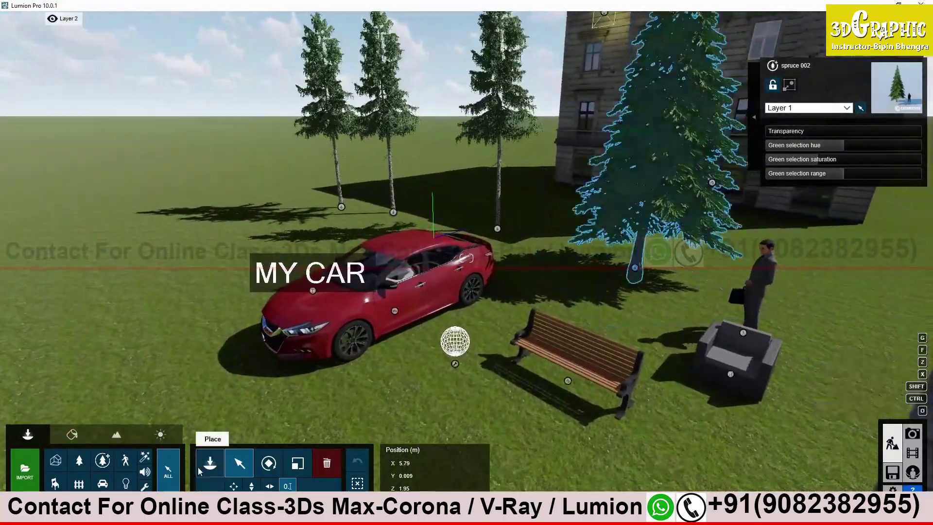
Step: Box-select the objects around the car, including the trees, bench, armchair and man, and clear the selection
{"action": "left_click_drag", "start_coordinate": [224, 165], "coordinate": [852, 440], "text": "ctrl"}
{"action": "right_click_drag", "start_coordinate": [590, 275], "coordinate": [414, 322]}
{"action": "key", "text": "w"}
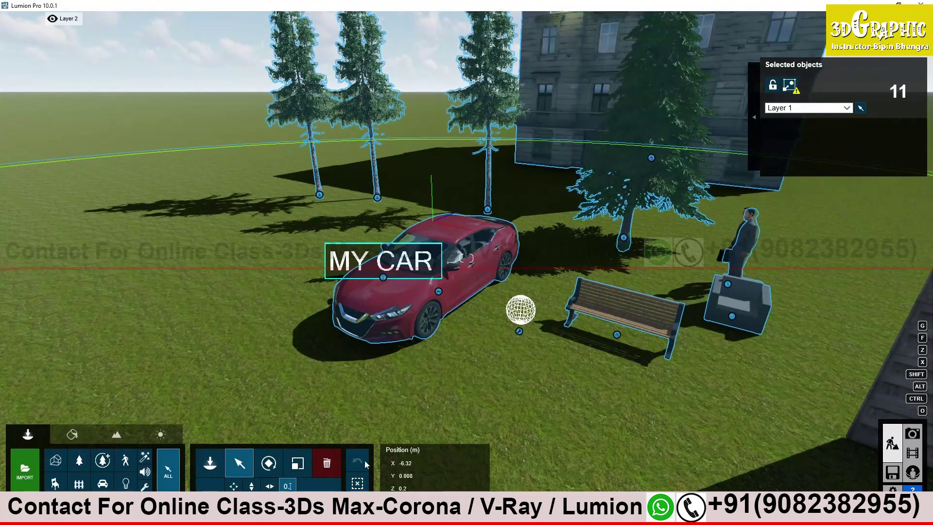
{"action": "left_click", "coordinate": [358, 482]}
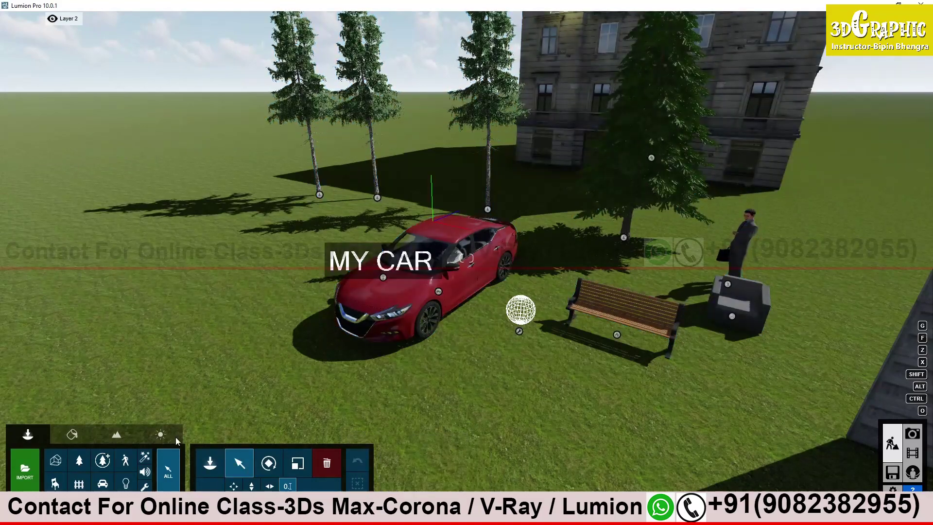
Step: Restrict selection to the Transport category and move the red car forward to about X 2.59, Z -4.60
{"action": "left_click", "coordinate": [102, 485]}
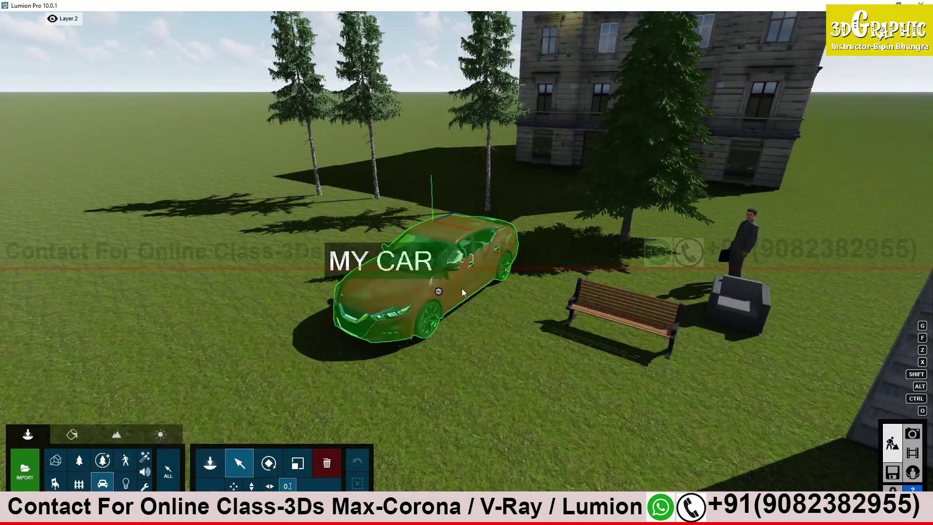
{"action": "left_click_drag", "start_coordinate": [438, 294], "coordinate": [414, 293]}
{"action": "left_click_drag", "start_coordinate": [392, 301], "coordinate": [389, 305]}
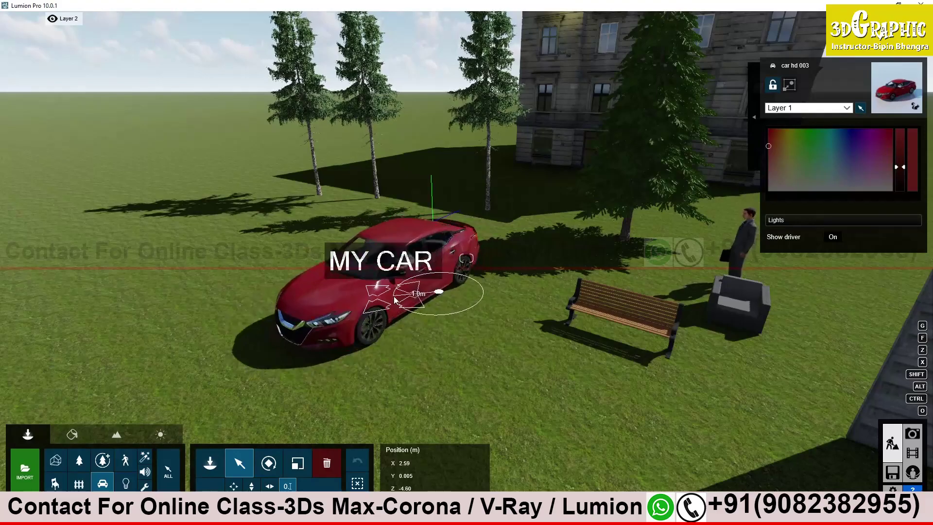
{"action": "right_click_drag", "start_coordinate": [389, 305], "coordinate": [611, 270]}
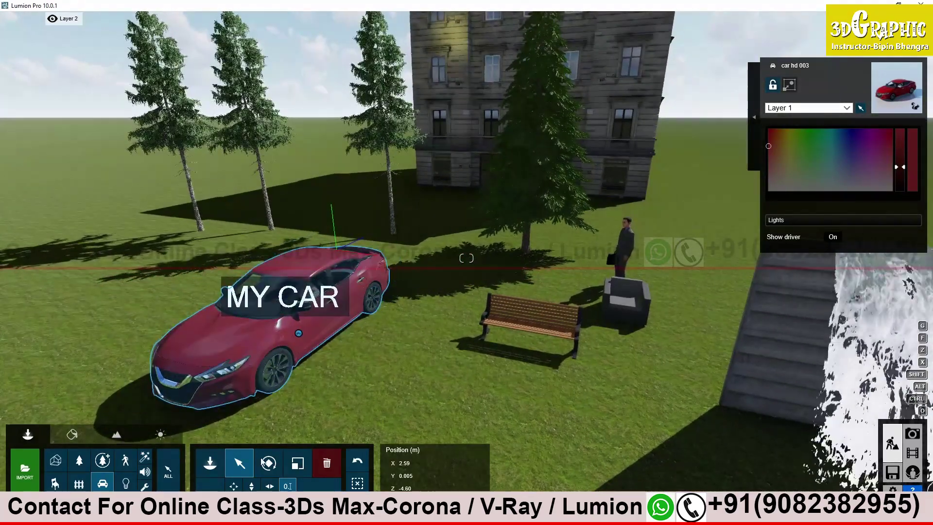
Step: Restrict selection to People and Animals and move the man with the briefcase from the armchair to the grass in front of the car
{"action": "left_click", "coordinate": [128, 461]}
{"action": "left_click_drag", "start_coordinate": [621, 285], "coordinate": [364, 352]}
{"action": "right_click_drag", "start_coordinate": [329, 328], "coordinate": [369, 302]}
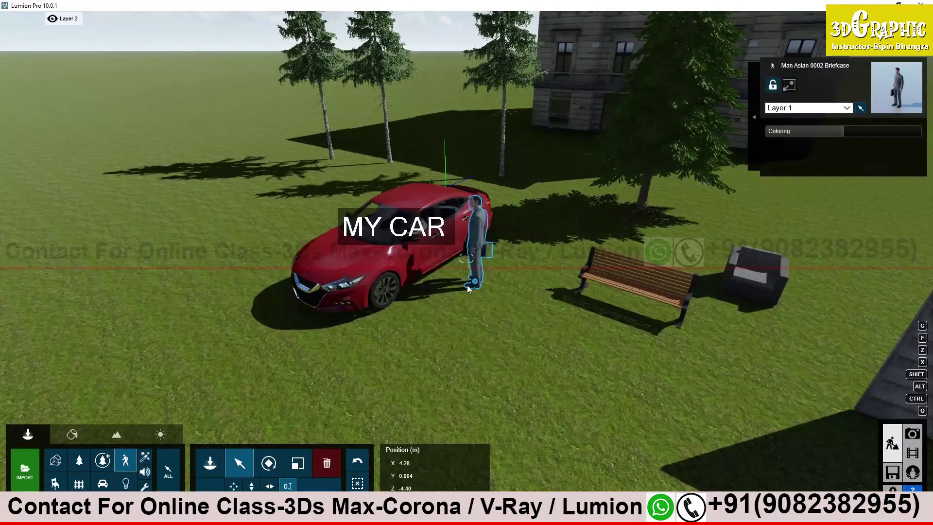
{"action": "left_click_drag", "start_coordinate": [475, 281], "coordinate": [385, 368]}
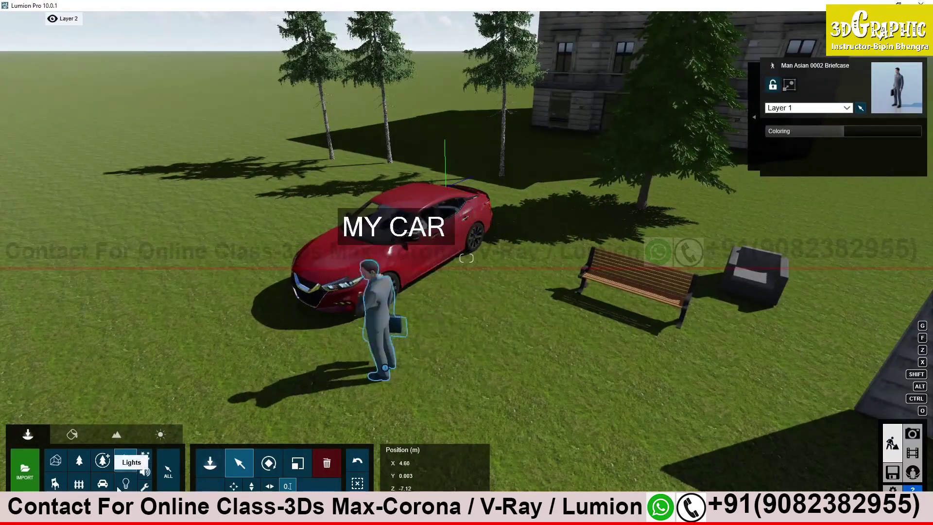
Step: Restrict selection to the Transport category again and move the red car beside the man, to about X 2.42, Z -6.65
{"action": "left_click", "coordinate": [102, 482]}
{"action": "left_click_drag", "start_coordinate": [411, 261], "coordinate": [319, 309]}
{"action": "scroll", "coordinate": [394, 310], "scroll_direction": "down", "scroll_amount": 5}
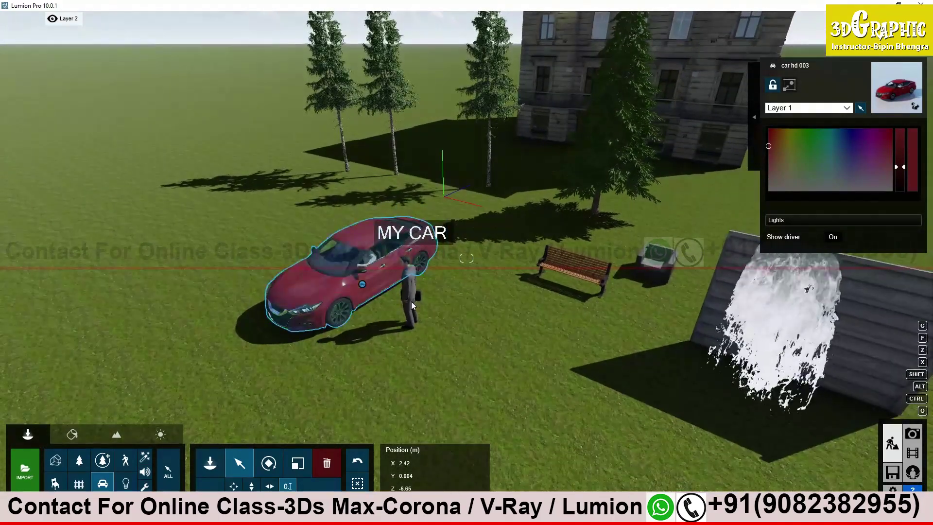
Step: Enable selection across all categories, box-select the red car and the man, and move them together a short distance towards the bench
{"action": "left_click", "coordinate": [168, 469]}
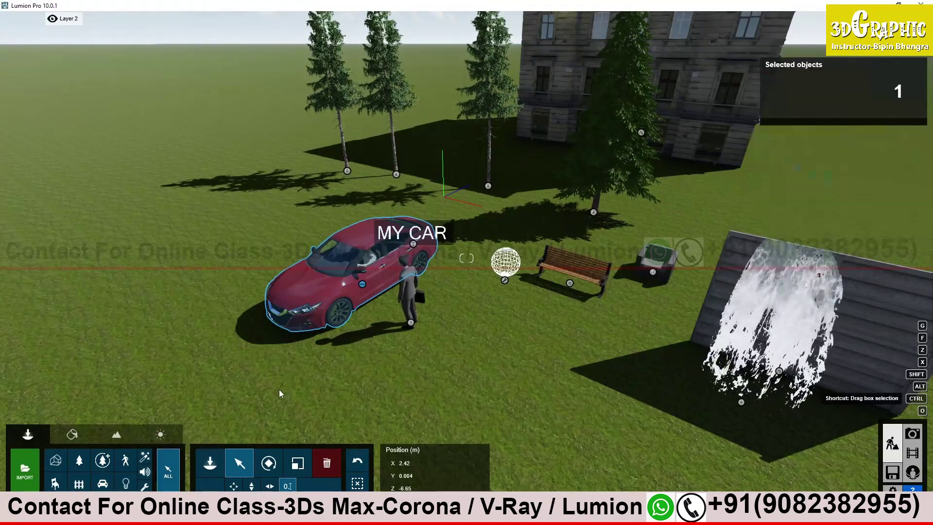
{"action": "left_click_drag", "start_coordinate": [309, 384], "coordinate": [436, 270], "text": "ctrl"}
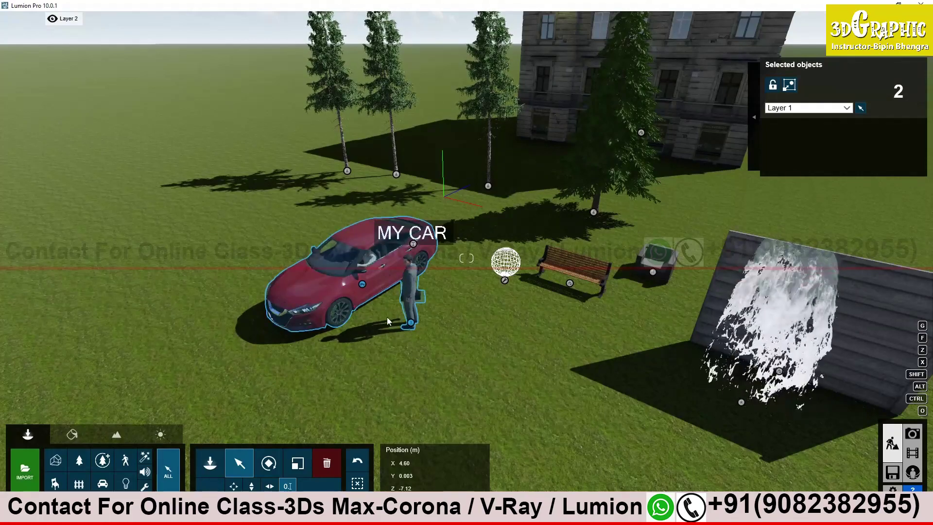
{"action": "left_click_drag", "start_coordinate": [410, 325], "coordinate": [432, 278]}
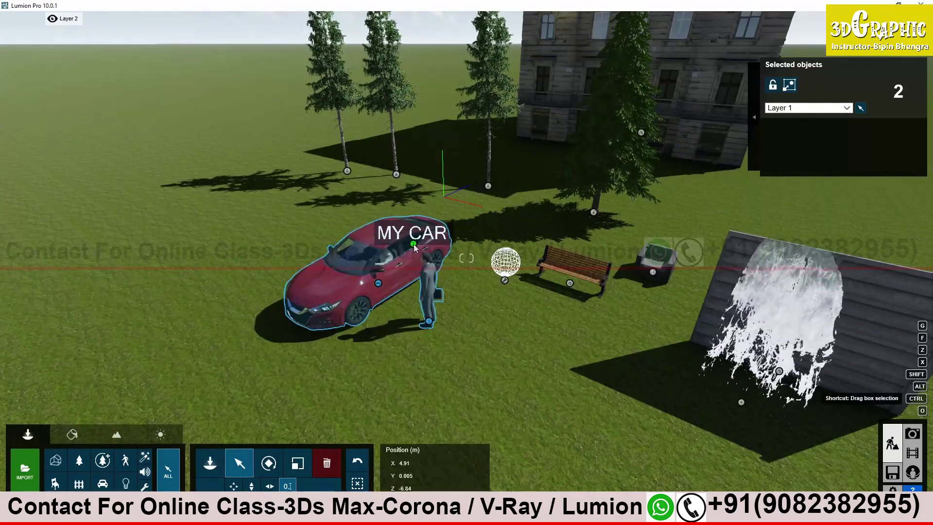
Step: Add the MY CAR label to the selected car and man, move all three together away from the bench, and clear the selection
{"action": "left_click", "coordinate": [428, 319], "text": "ctrl"}
{"action": "left_click_drag", "start_coordinate": [433, 324], "coordinate": [384, 330]}
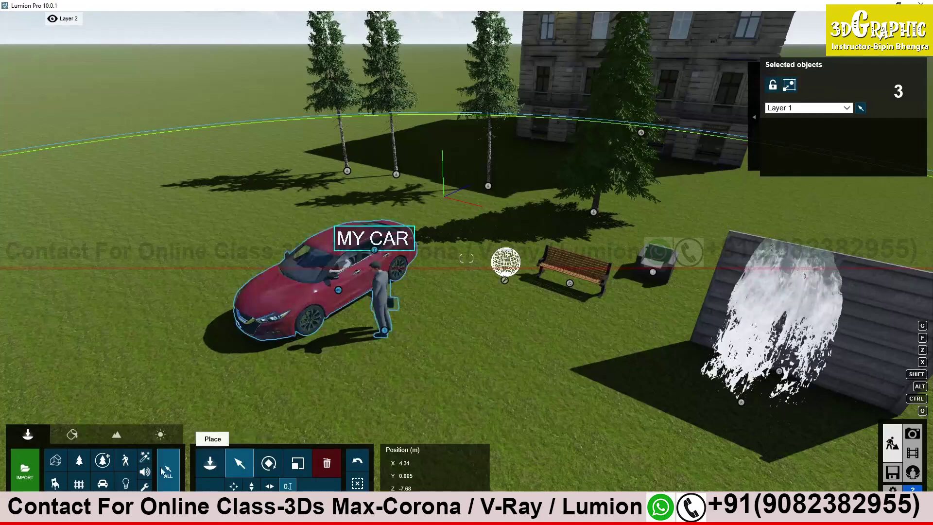
{"action": "left_click", "coordinate": [358, 483]}
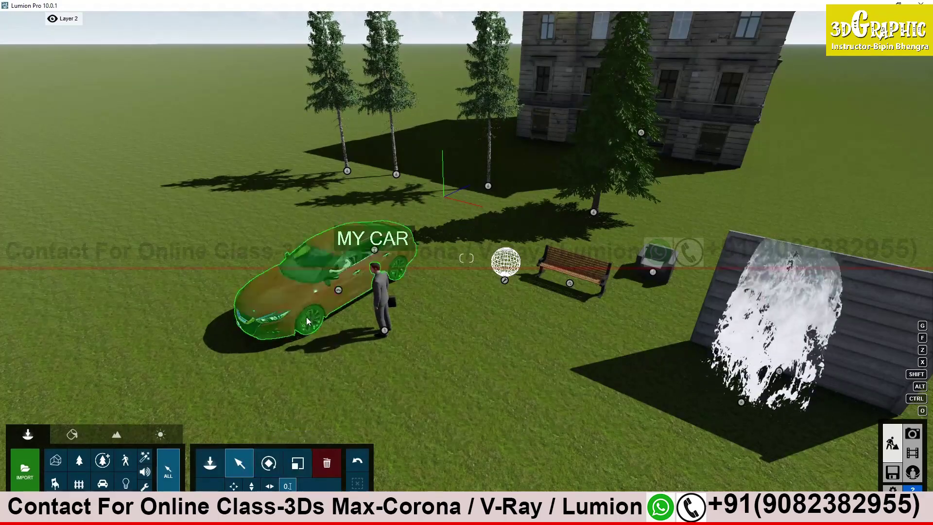
Step: Browse the example projects such as Beach House and Villa Van Manen, and return to the build scene without loading one
{"action": "key", "text": "s"}
{"action": "right_click_drag", "start_coordinate": [313, 328], "coordinate": [313, 313]}
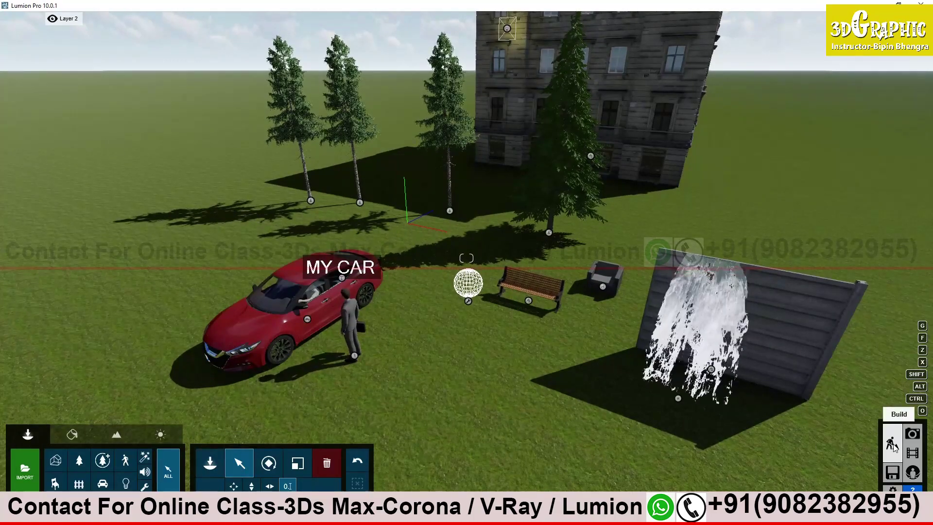
{"action": "left_click", "coordinate": [892, 472]}
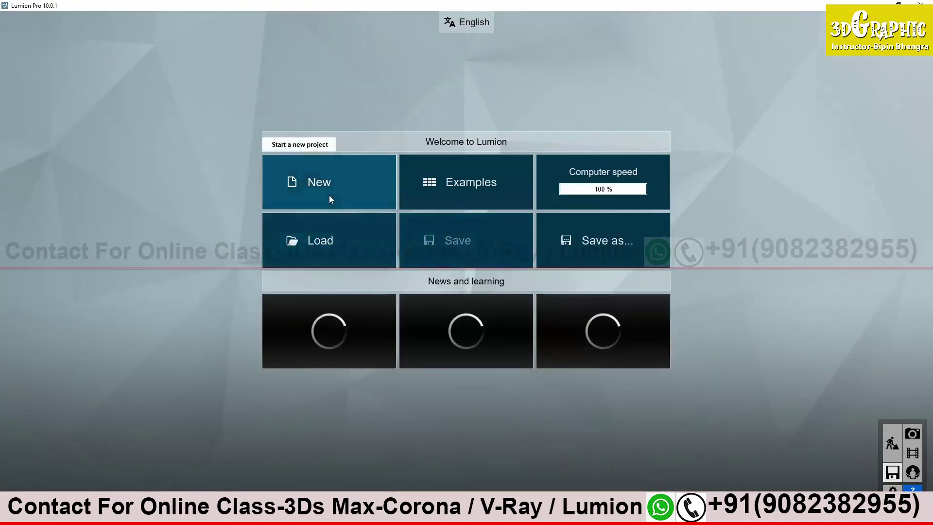
{"action": "left_click", "coordinate": [458, 183]}
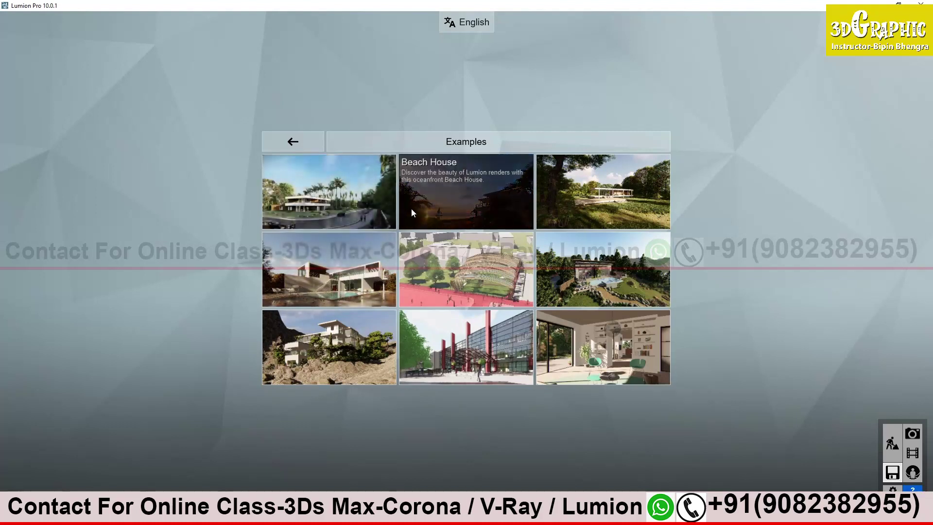
{"action": "mouse_move", "coordinate": [370, 218]}
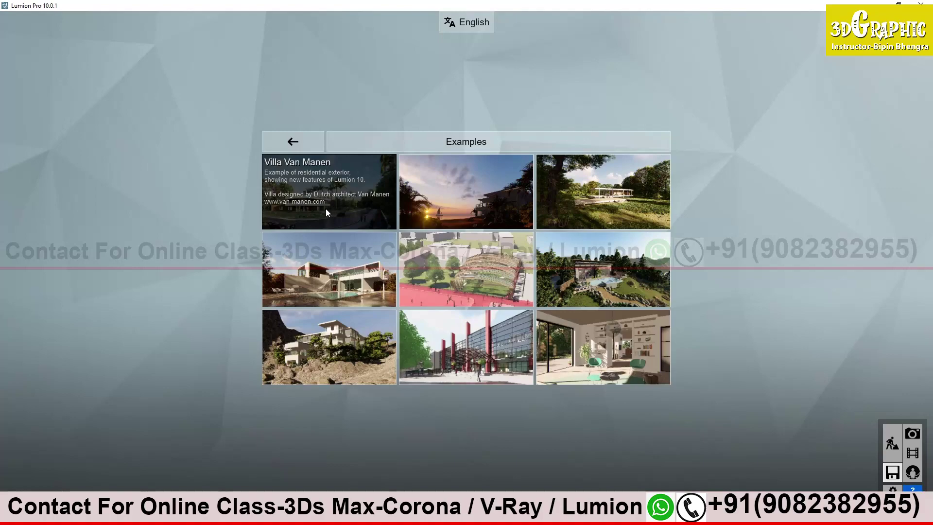
{"action": "left_click", "coordinate": [293, 142]}
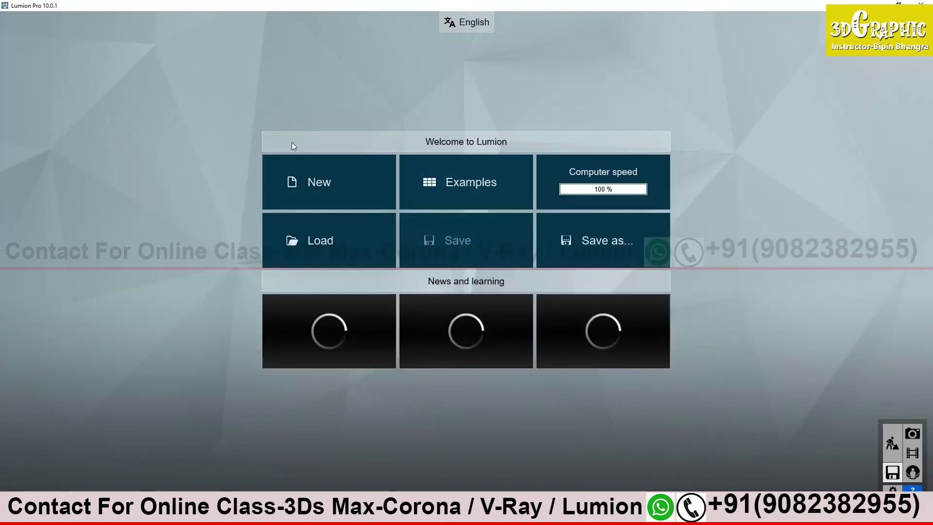
{"action": "left_click", "coordinate": [892, 443]}
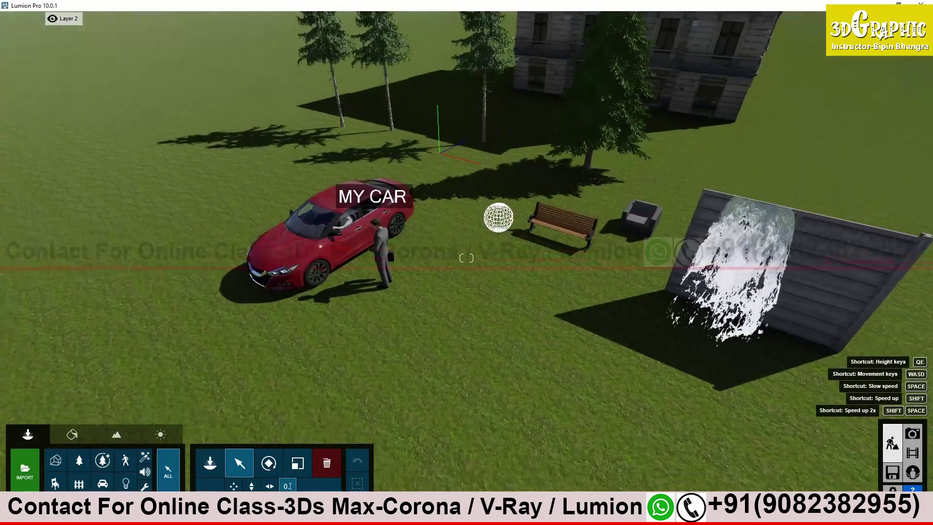
{"action": "right_click_drag", "start_coordinate": [369, 321], "coordinate": [335, 369]}
{"action": "right_click_drag", "start_coordinate": [461, 394], "coordinate": [516, 361]}
{"action": "right_click_drag", "start_coordinate": [514, 329], "coordinate": [335, 325]}
{"action": "key", "text": "s"}
{"action": "key", "text": "w"}
{"action": "key", "text": "s"}
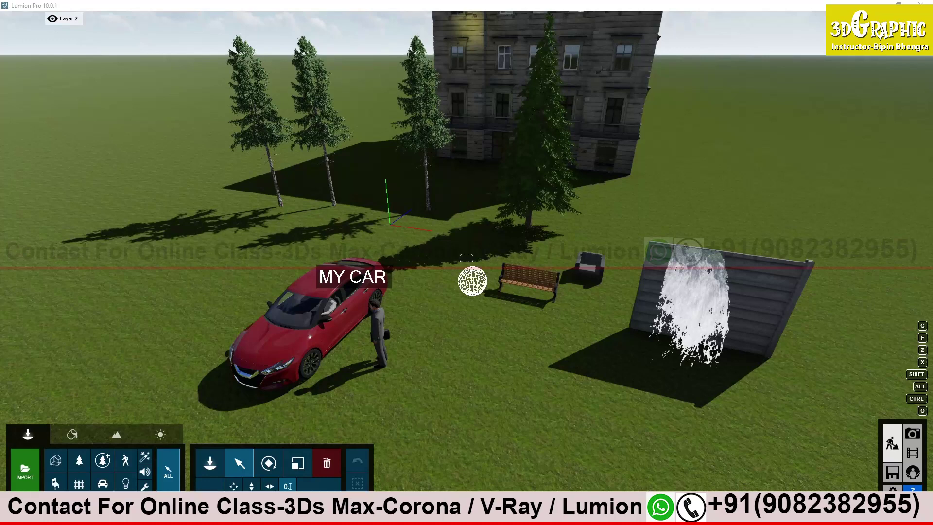
Step: Switch to the Google Meet call to view the student's camera feed, and return to the Lumion scene
{"action": "left_click_drag", "start_coordinate": [1, 239], "coordinate": [242, 1]}
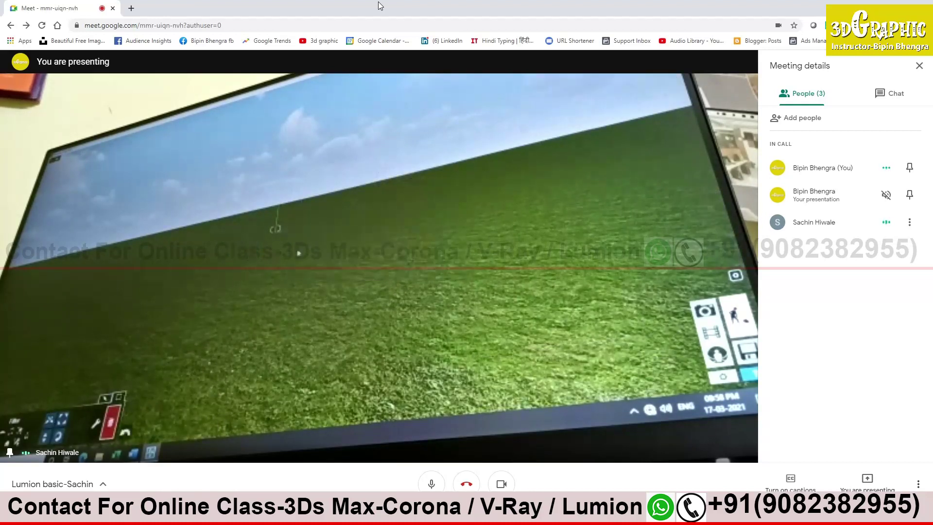
{"action": "left_click_drag", "start_coordinate": [58, 5], "coordinate": [0, 136]}
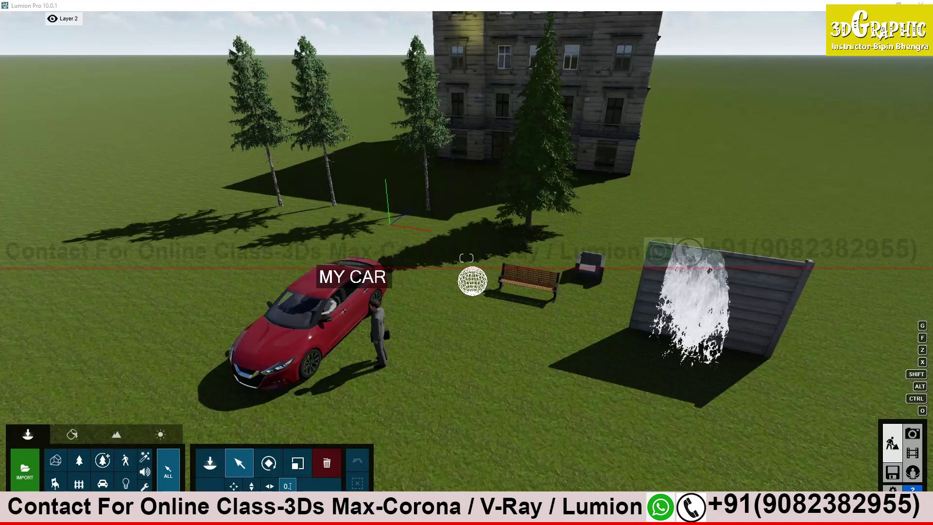
Step: Examine the scene around the red car, man, bench and waterfall wall from several distances and angles
{"action": "right_click_drag", "start_coordinate": [455, 247], "coordinate": [511, 315]}
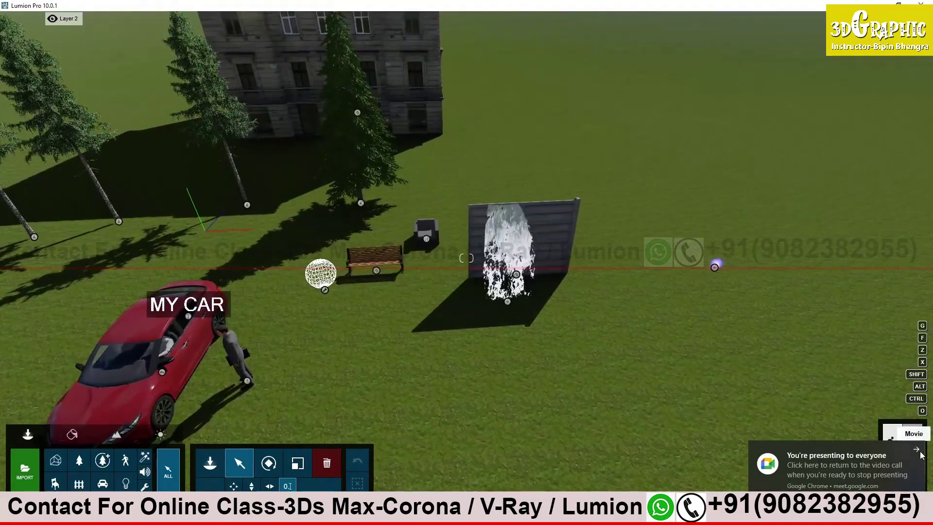
{"action": "key", "text": "s"}
{"action": "key", "text": "a"}
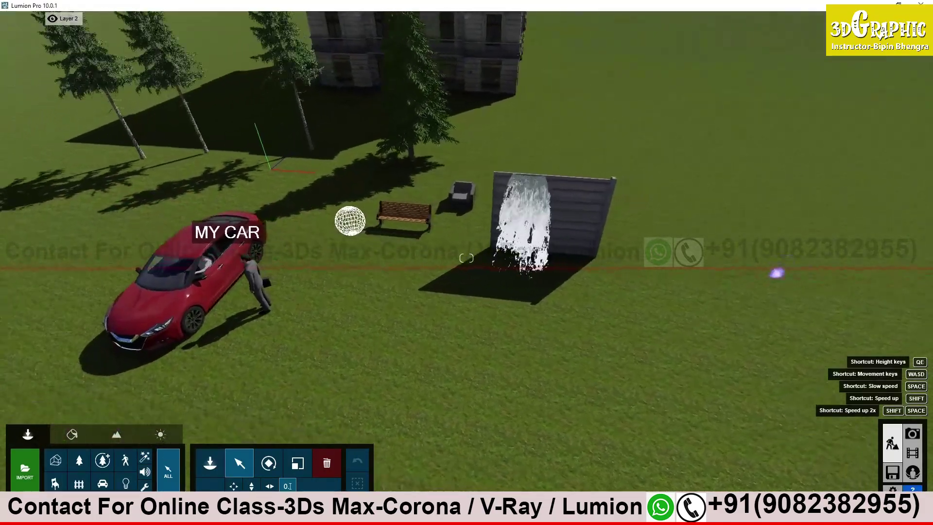
{"action": "key", "text": "w"}
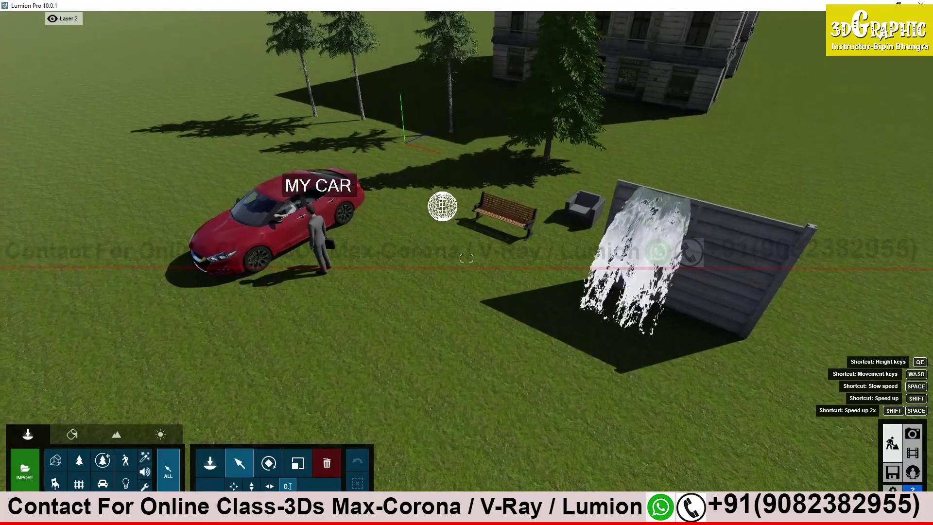
{"action": "right_click_drag", "start_coordinate": [466, 258], "coordinate": [498, 225]}
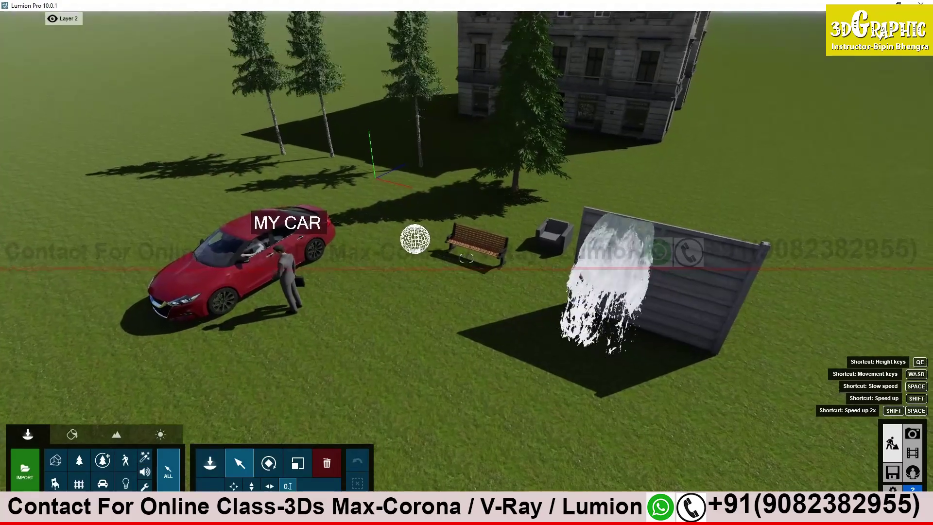
{"action": "key", "text": "a"}
{"action": "key", "text": "w"}
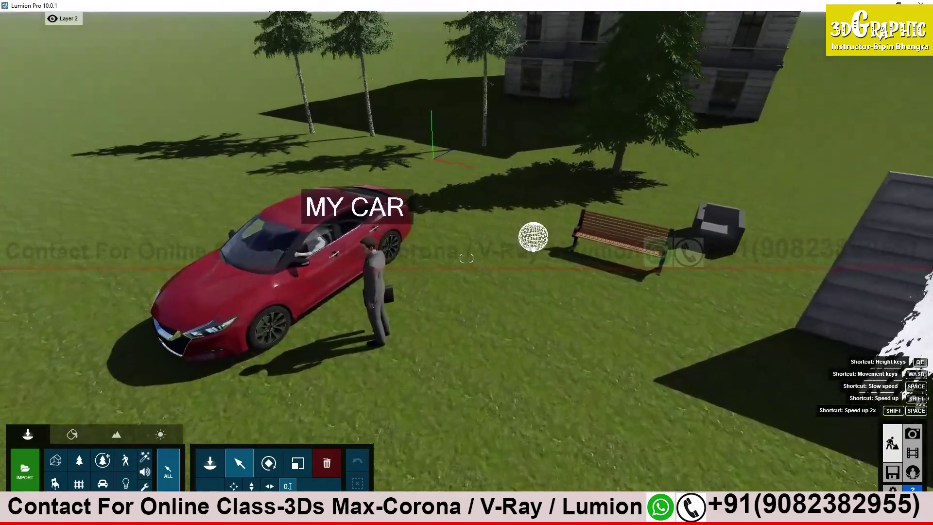
{"action": "key", "text": "a"}
{"action": "key", "text": "s"}
{"action": "key", "text": "a"}
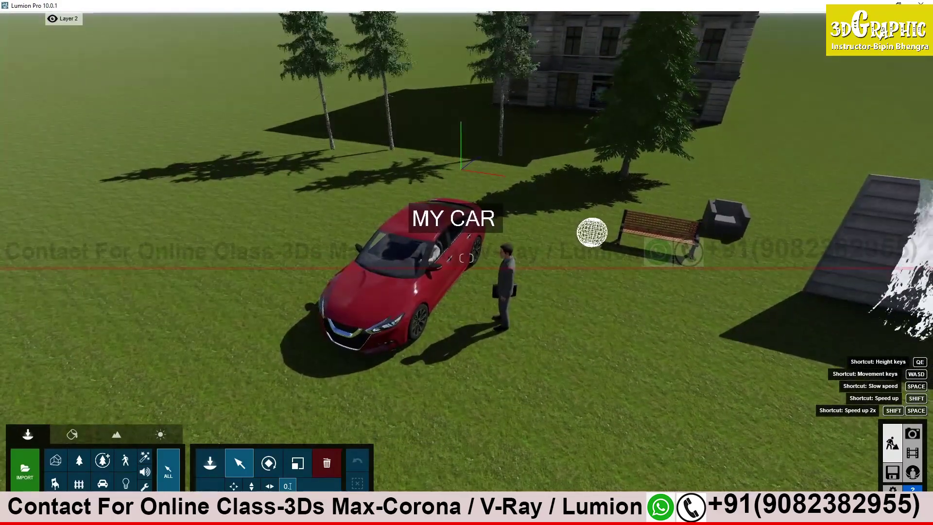
{"action": "right_click_drag", "start_coordinate": [467, 258], "coordinate": [485, 258]}
{"action": "key", "text": "d"}
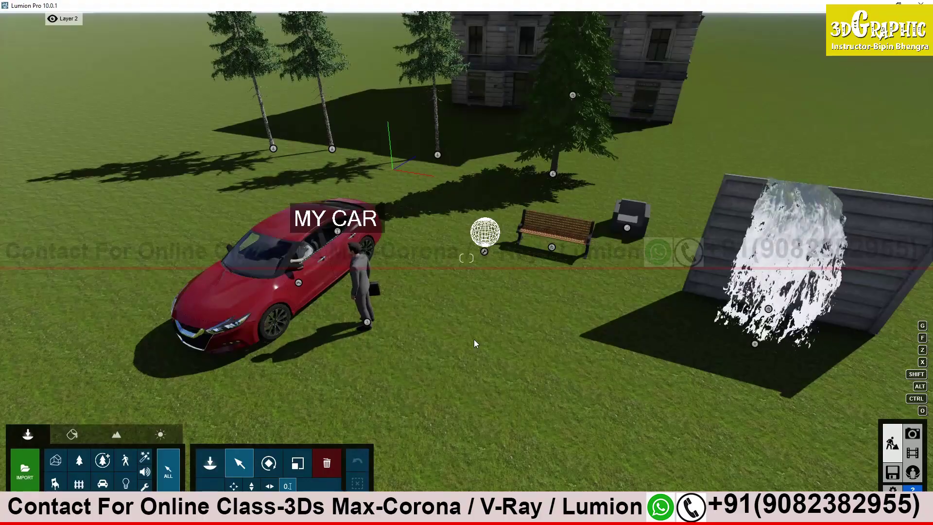
{"action": "mouse_move", "coordinate": [555, 350]}
{"action": "right_mouse_down"}
{"action": "mouse_move", "coordinate": [555, 328]}
{"action": "mouse_move", "coordinate": [551, 356]}
{"action": "right_mouse_up"}
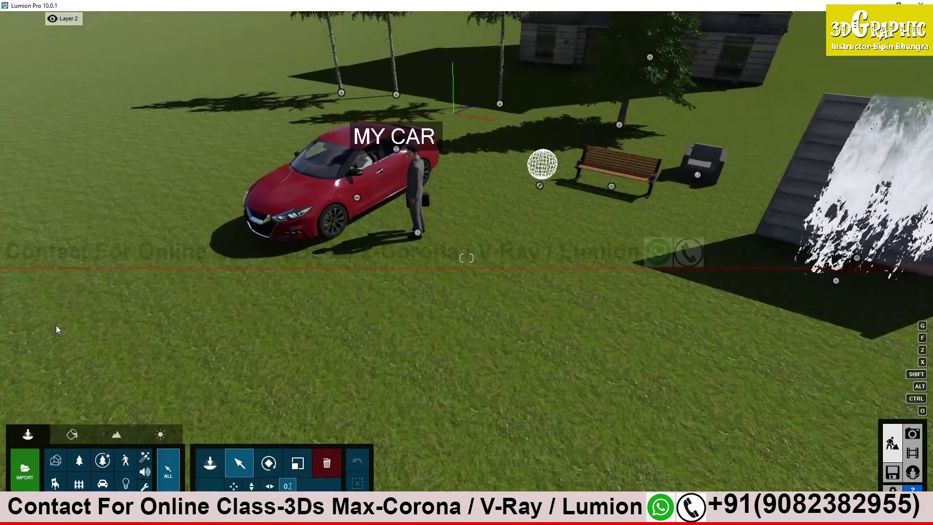